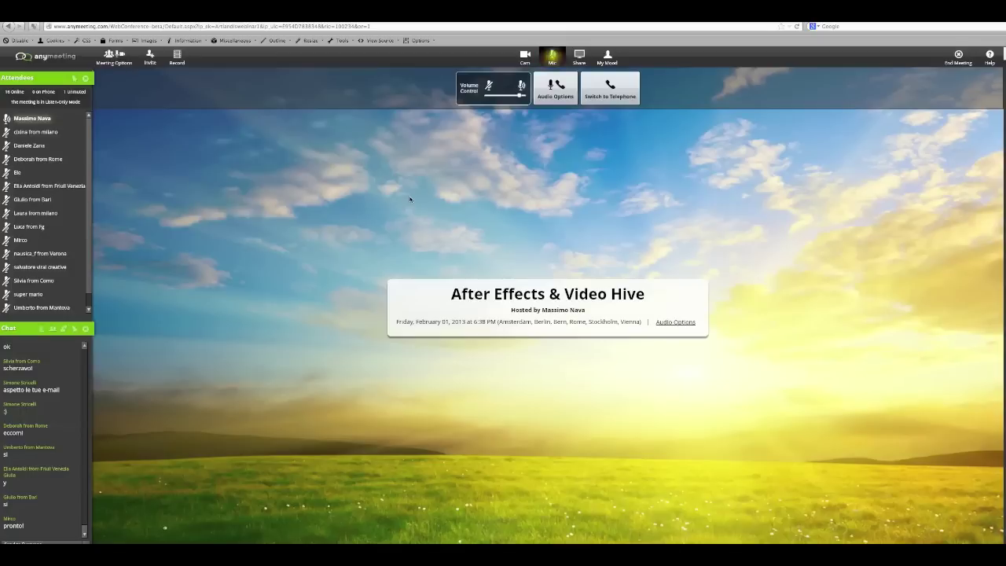
Share the full screen in AnyMeeting using the 'Lower quality but faster' image setting.
{"action": "left_click", "coordinate": [579, 56]}
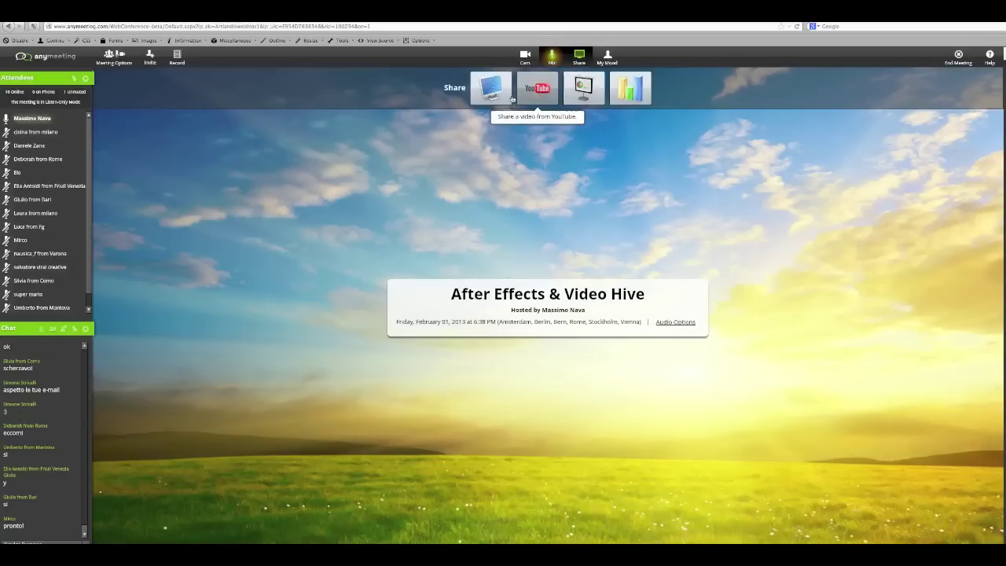
{"action": "left_click", "coordinate": [502, 96]}
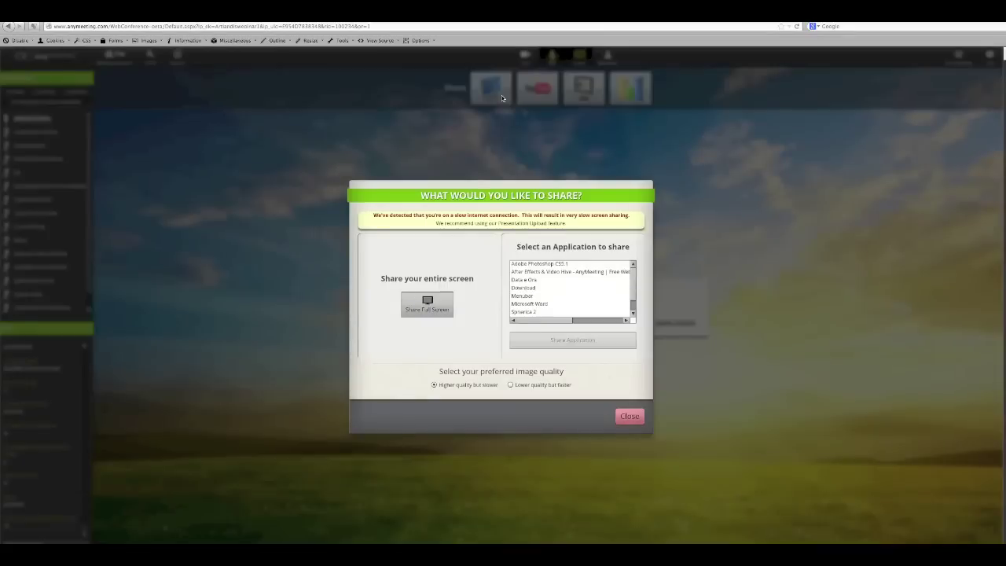
{"action": "left_click", "coordinate": [511, 384]}
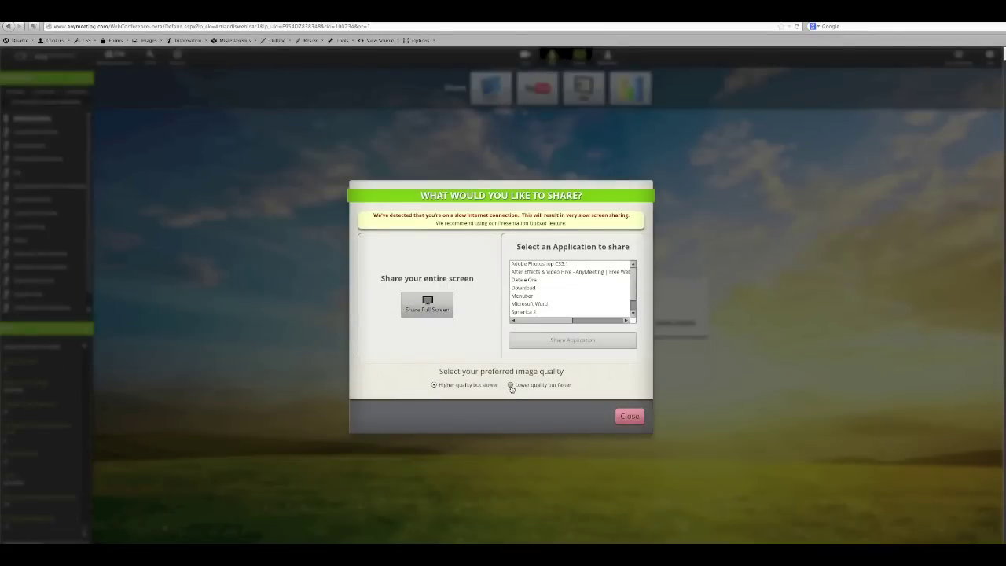
{"action": "left_click", "coordinate": [436, 312]}
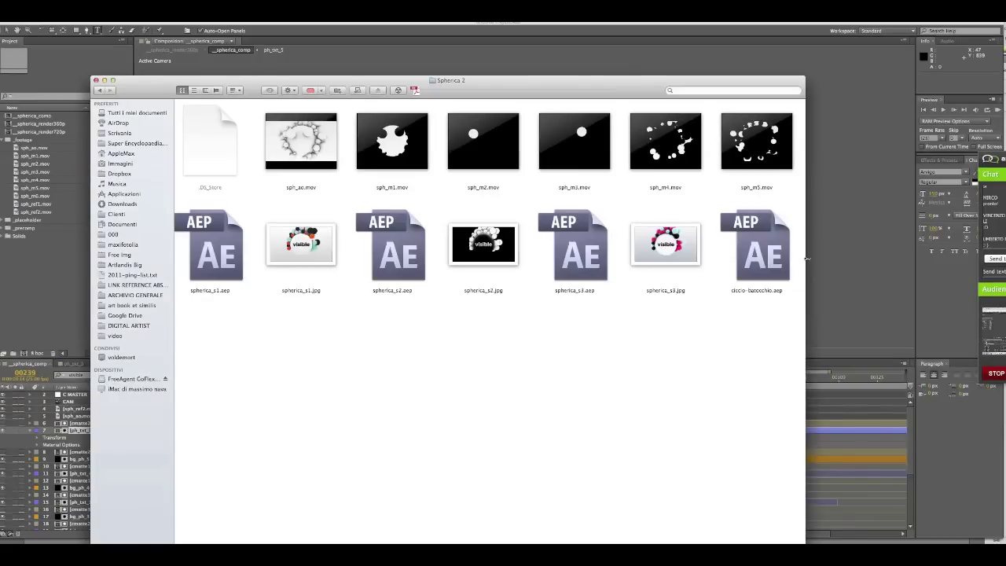
Bring the After Effects Spherica project to the front and scrub the time slightly back.
{"action": "left_click", "coordinate": [843, 242]}
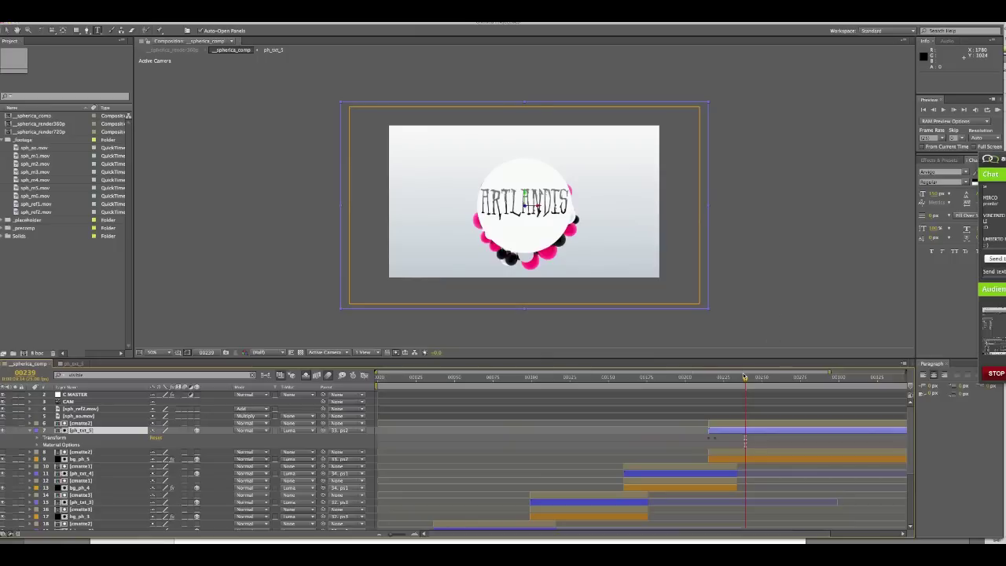
{"action": "left_click_drag", "start_coordinate": [745, 382], "coordinate": [673, 384]}
Scrub back to about frame 00147, where 'intelligence' sits inside the white circle.
{"action": "left_click_drag", "start_coordinate": [673, 385], "coordinate": [602, 386]}
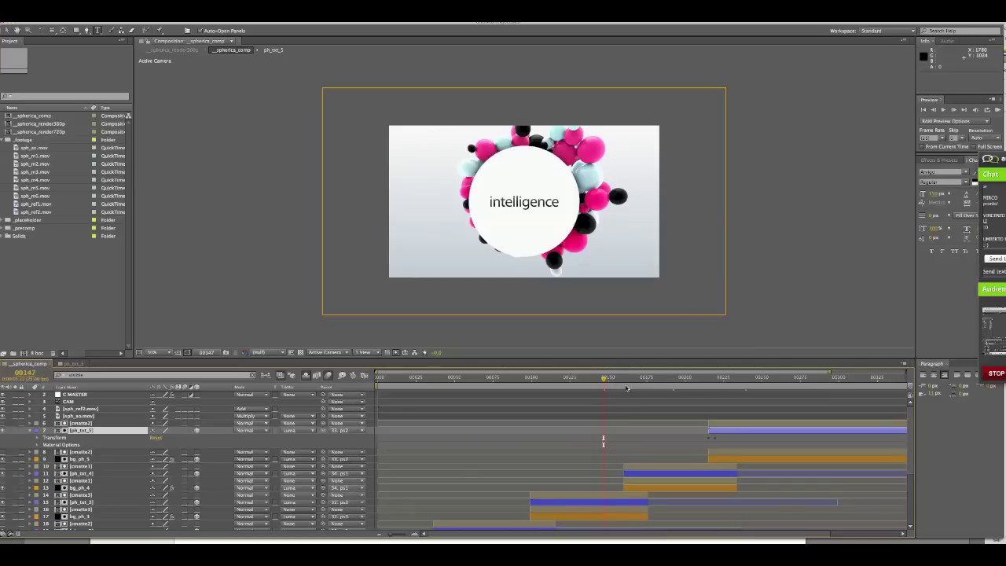
{"action": "scroll", "coordinate": [905, 456], "scroll_direction": "down", "scroll_amount": 5}
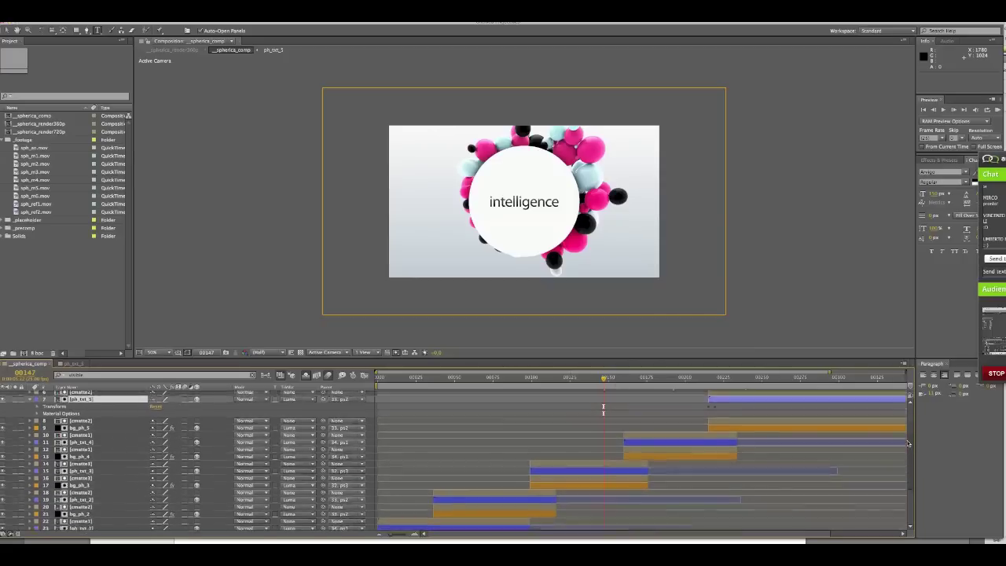
Select layer 15, ph_txt_3, in the timeline and open its precomp.
{"action": "scroll", "coordinate": [906, 456], "scroll_direction": "down", "scroll_amount": 1}
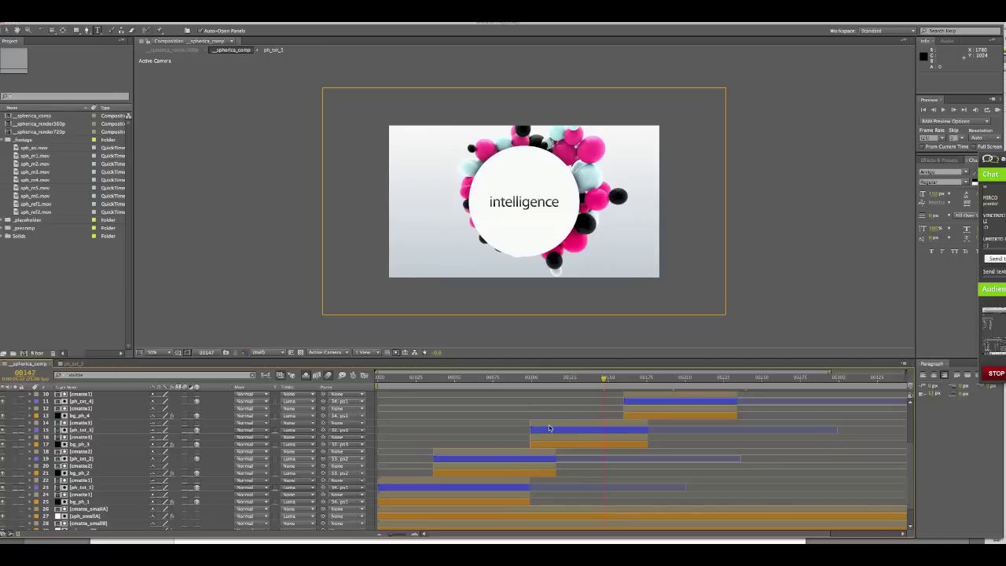
{"action": "left_click", "coordinate": [96, 430]}
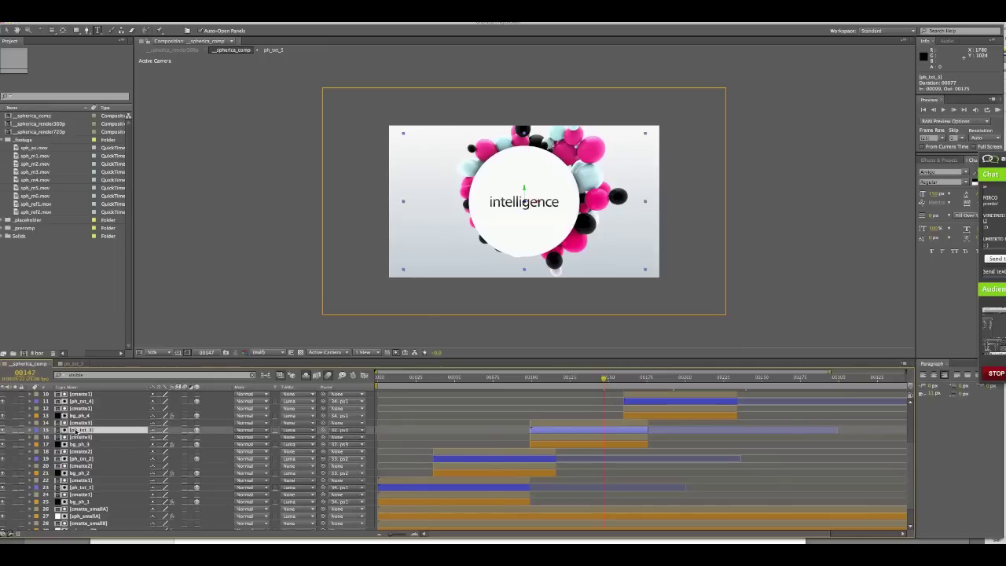
{"action": "double_click", "coordinate": [76, 430]}
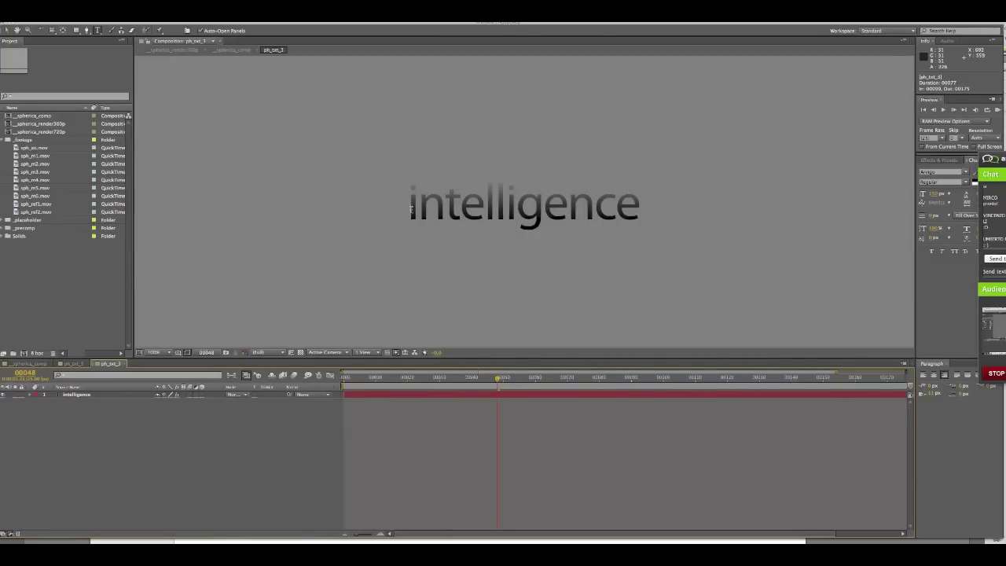
Replace the 'intelligence' text with 'ciao a tutti'.
{"action": "left_click_drag", "start_coordinate": [410, 209], "coordinate": [679, 217]}
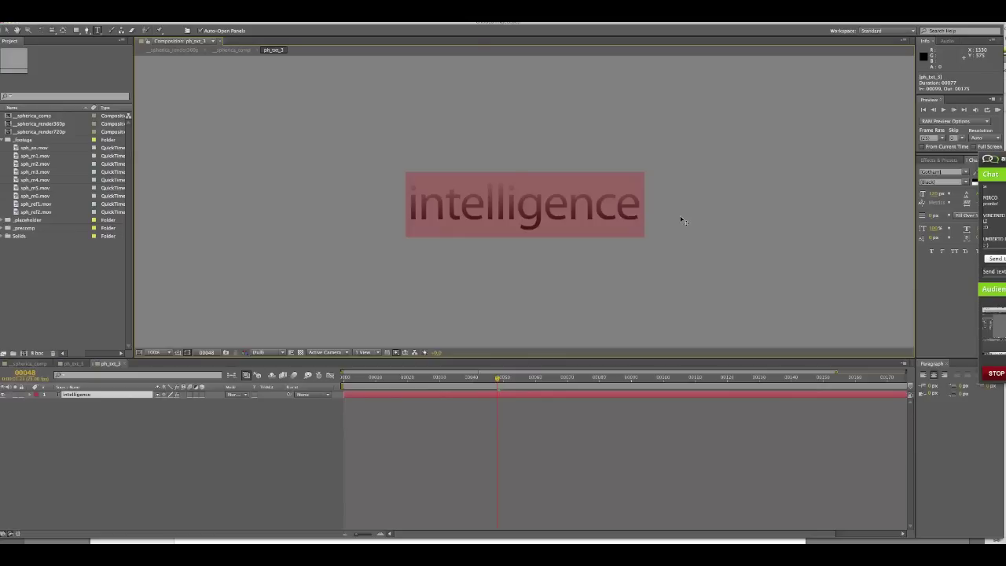
{"action": "type", "text": "ciao"}
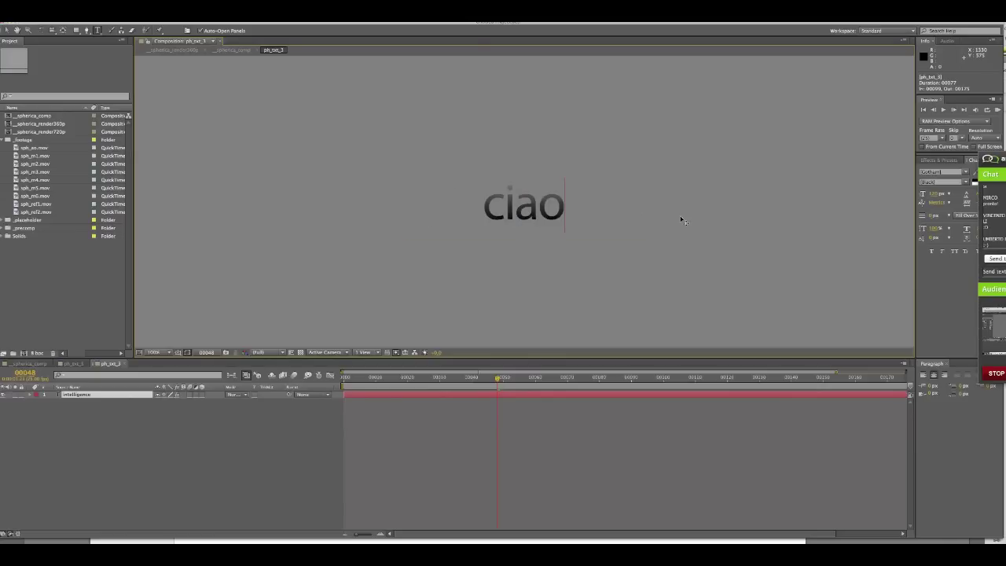
{"action": "type", "text": " a tutti"}
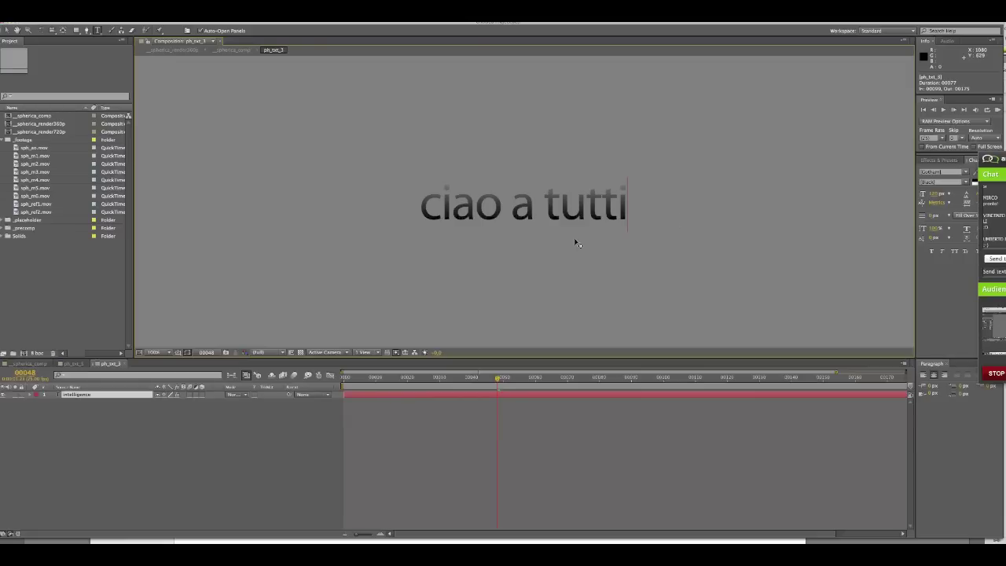
Switch to the _spherica_comp tab to see 'ciao a tutti' in the circle.
{"action": "left_click", "coordinate": [40, 366]}
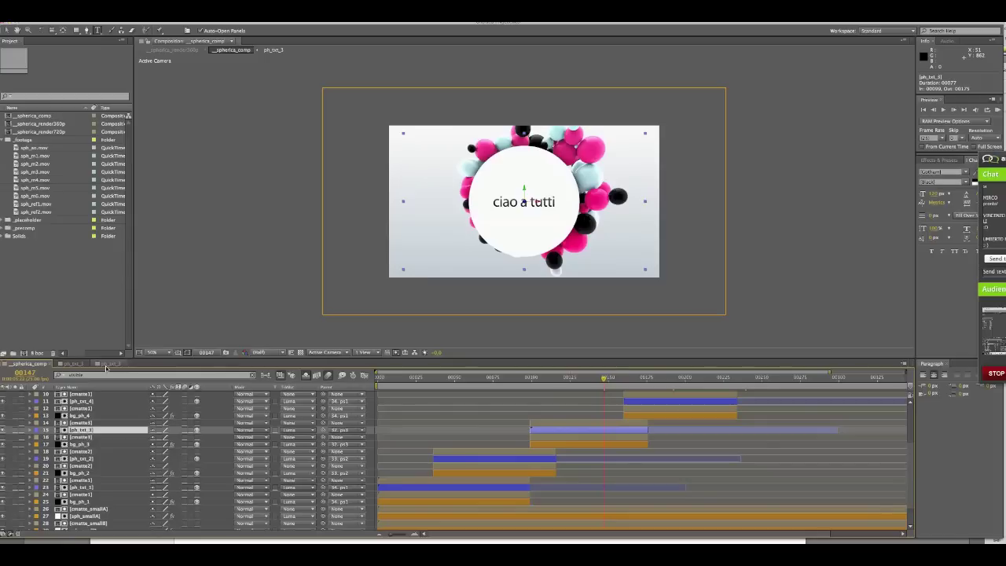
{"action": "scroll", "coordinate": [432, 424], "scroll_direction": "down", "scroll_amount": 2}
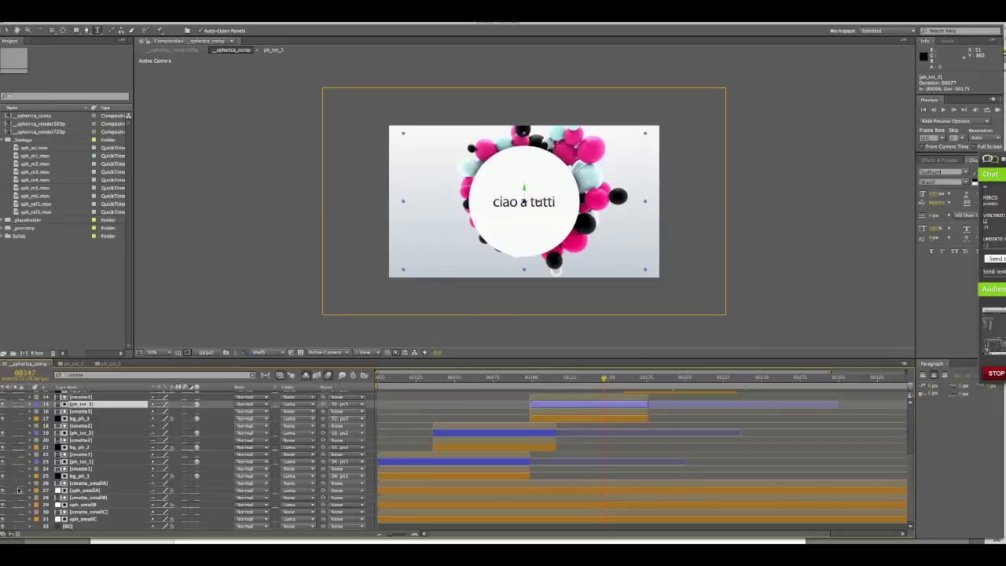
{"action": "key", "text": "ctrl+shift+a"}
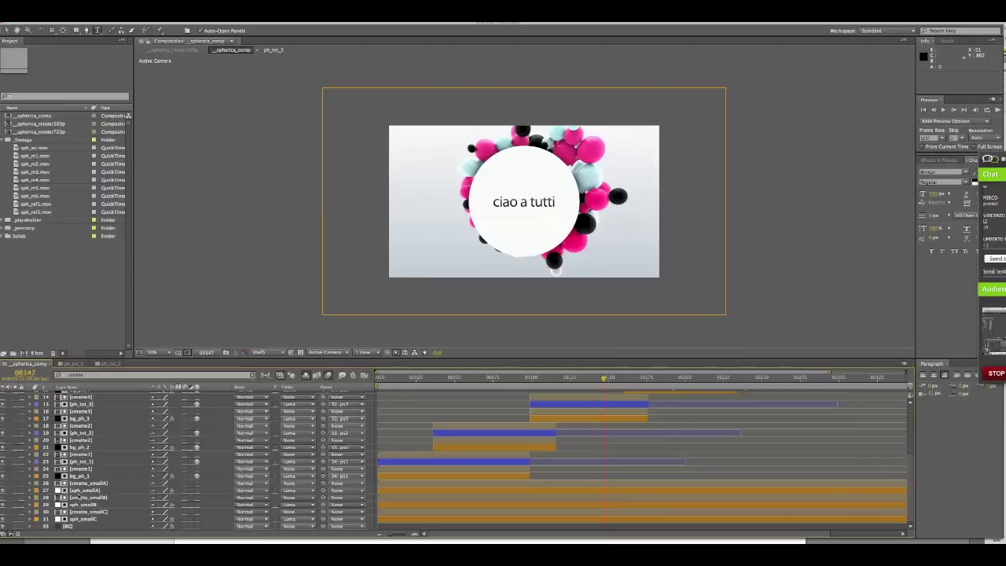
{"action": "left_click", "coordinate": [82, 491]}
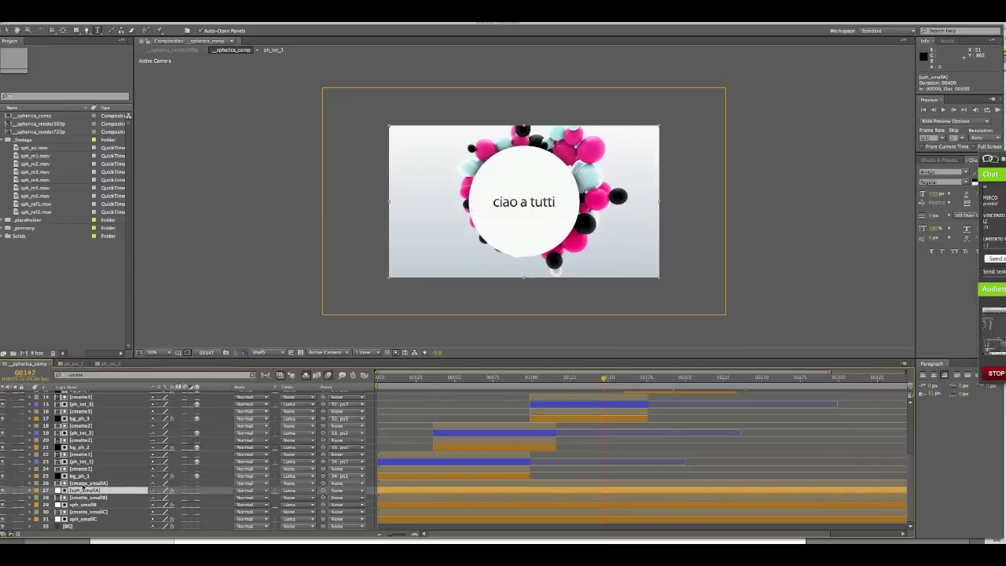
{"action": "left_click", "coordinate": [84, 484]}
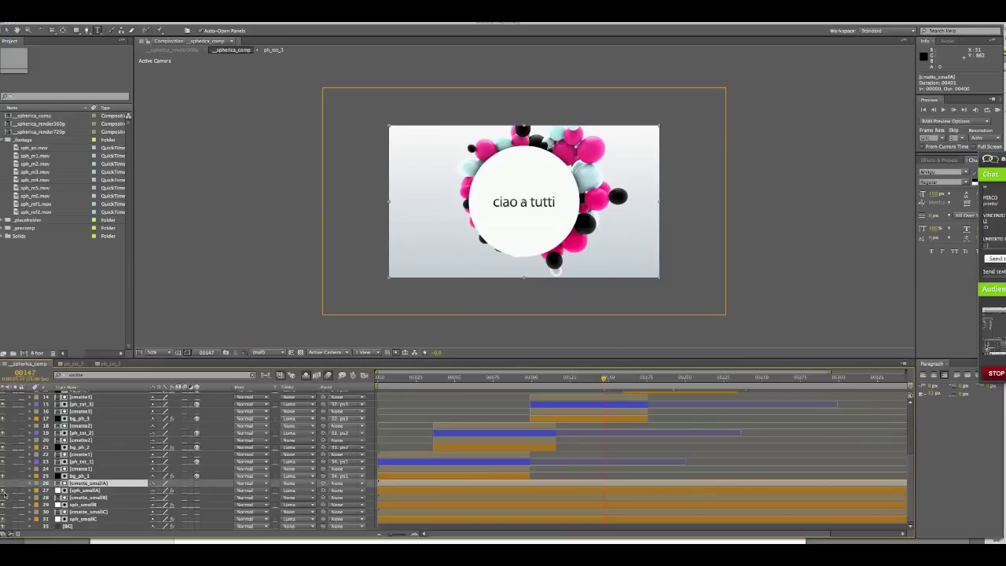
{"action": "left_click", "coordinate": [4, 493]}
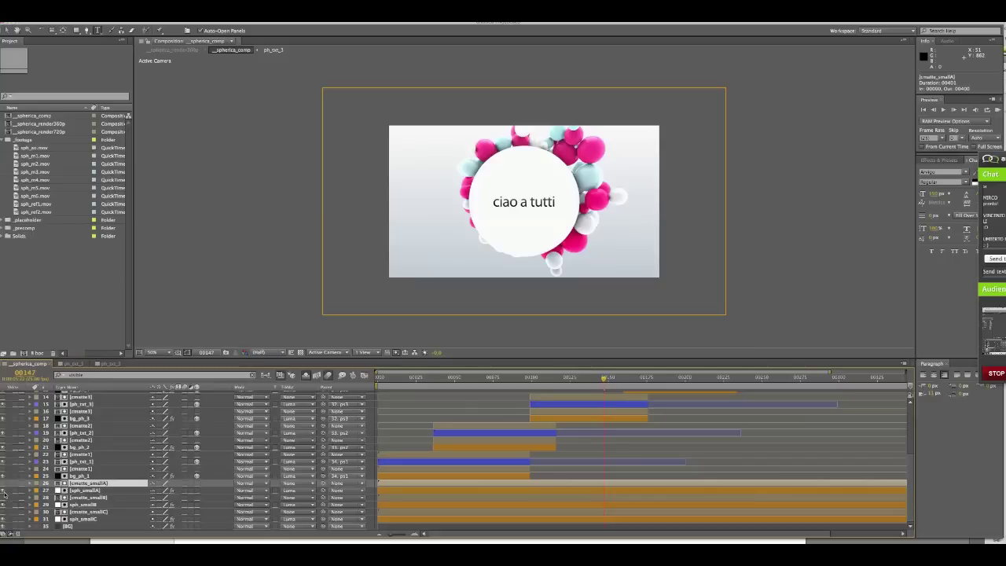
{"action": "left_click", "coordinate": [4, 492]}
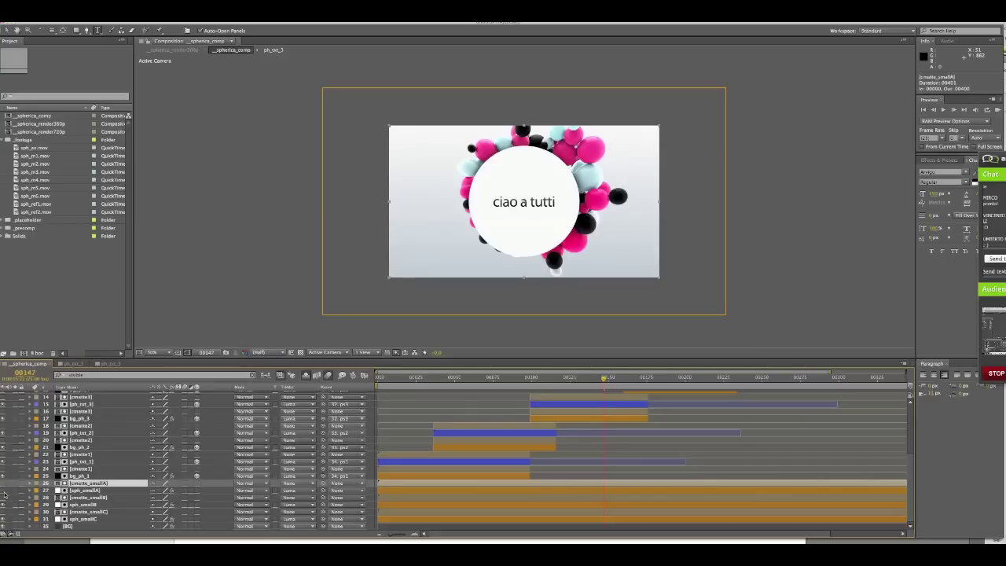
{"action": "left_click", "coordinate": [4, 493]}
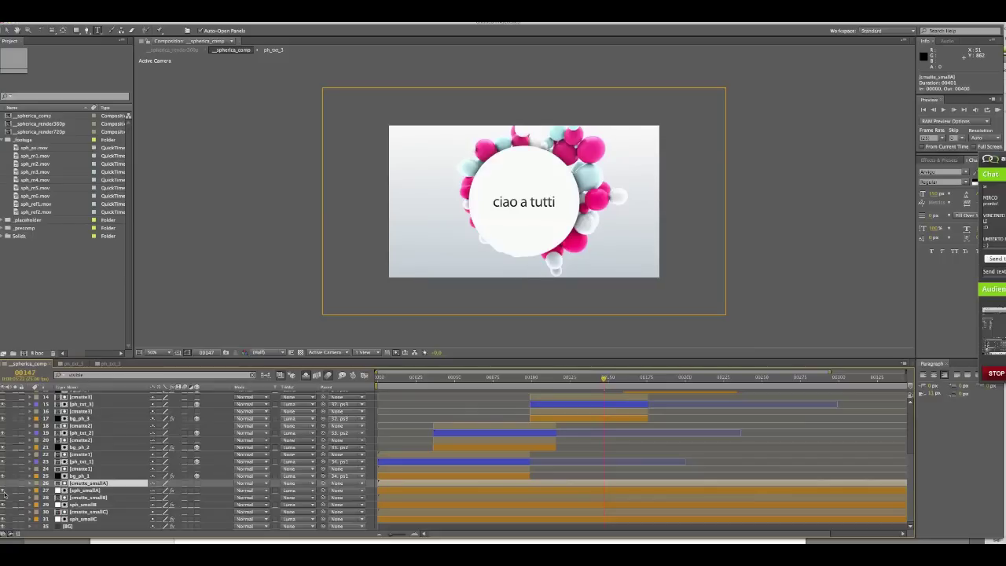
{"action": "left_click", "coordinate": [4, 493]}
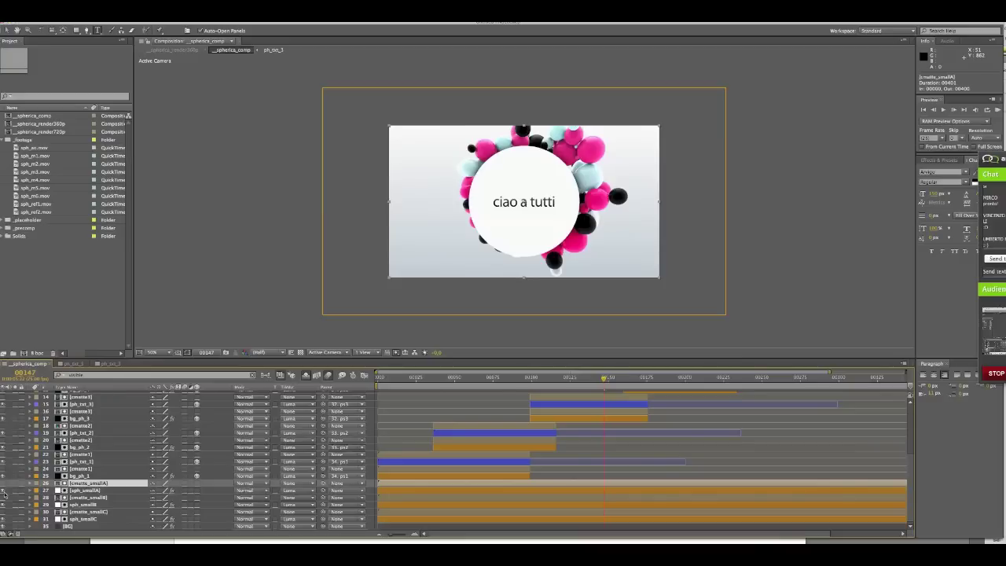
{"action": "left_click", "coordinate": [4, 507]}
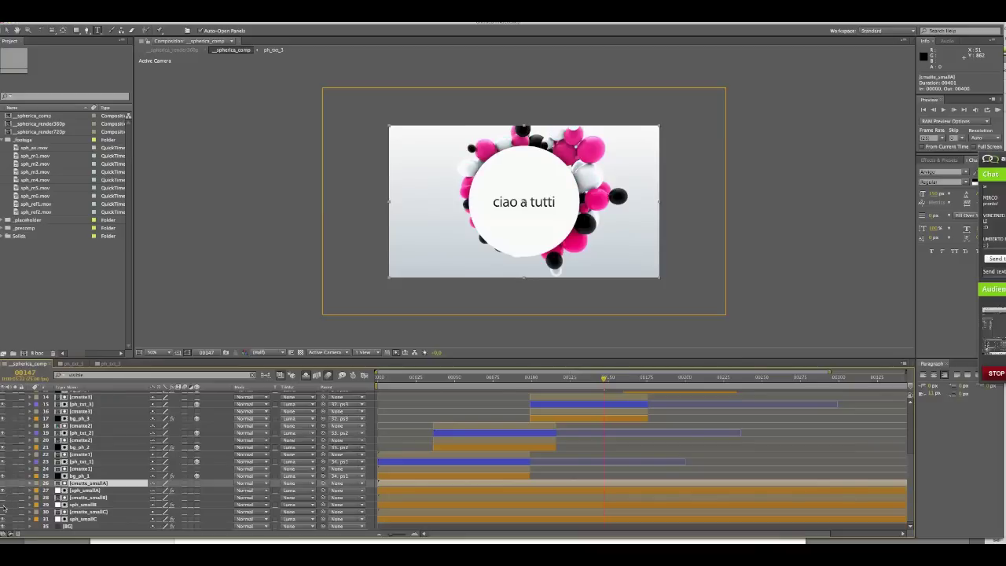
{"action": "left_click", "coordinate": [4, 507]}
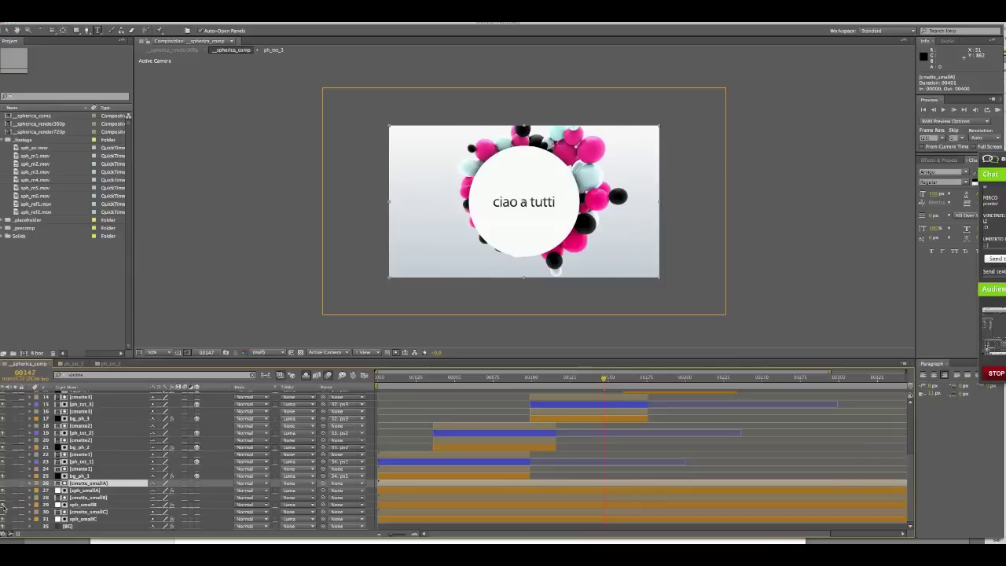
{"action": "left_click", "coordinate": [4, 507]}
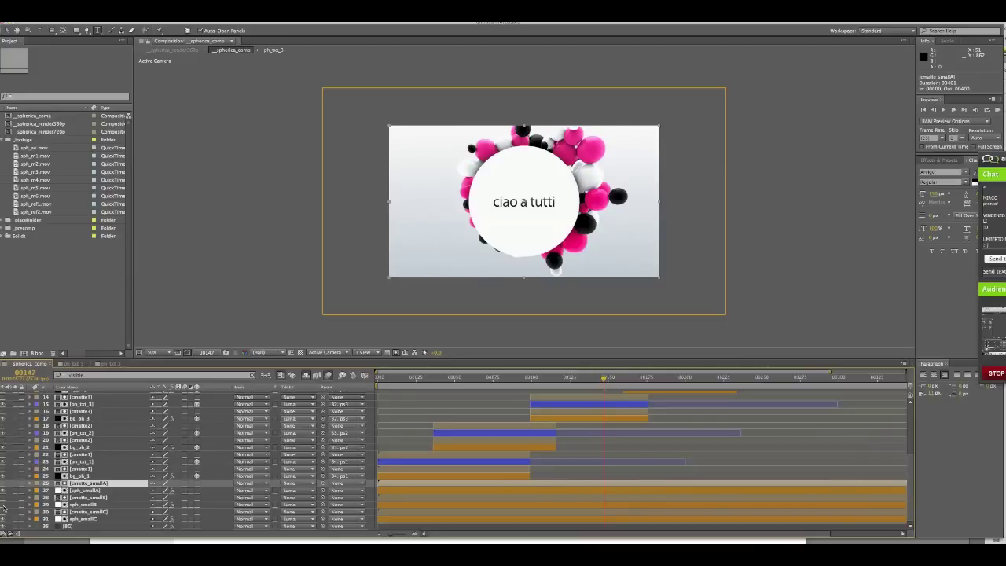
{"action": "left_click", "coordinate": [4, 507]}
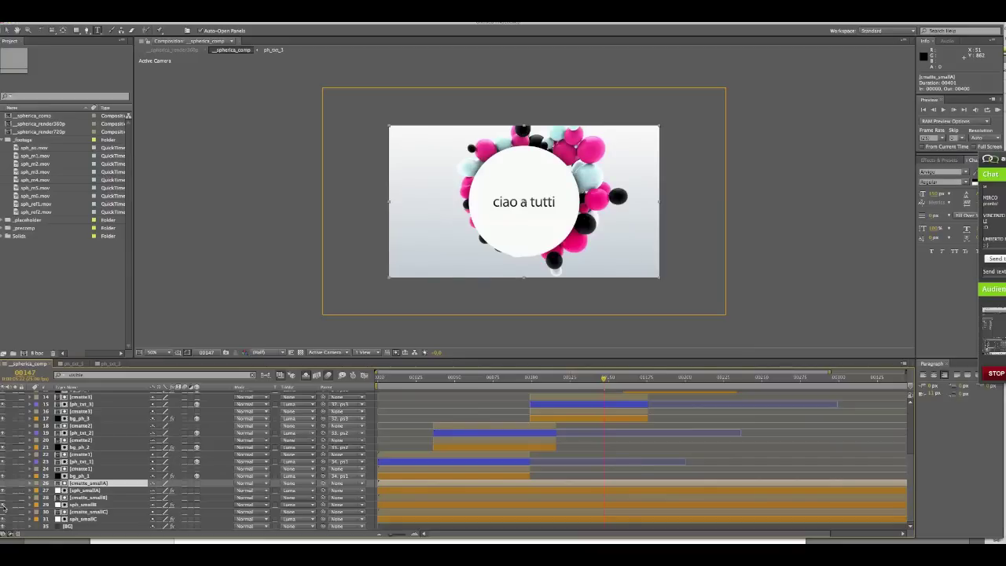
{"action": "left_click", "coordinate": [4, 507]}
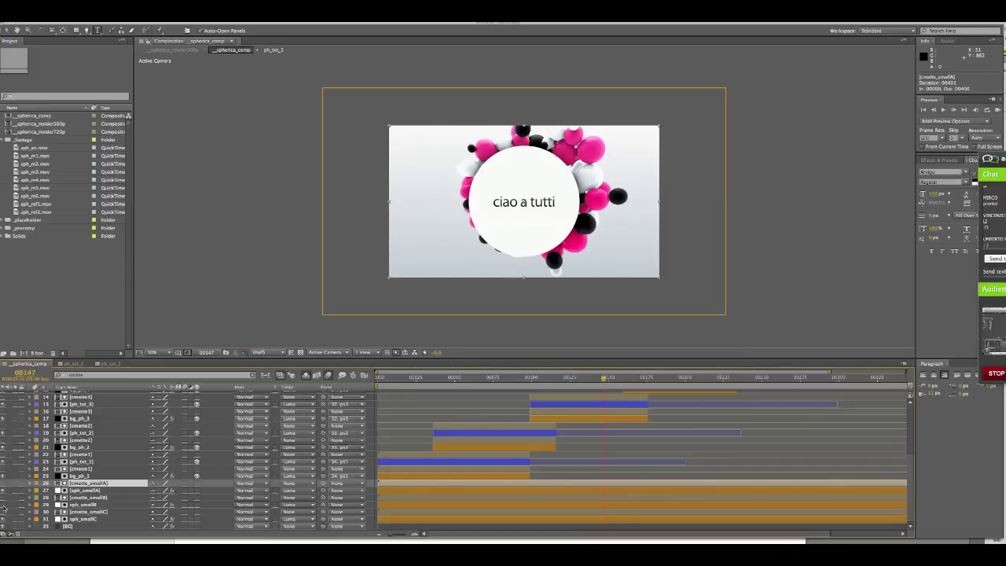
{"action": "left_click", "coordinate": [4, 507]}
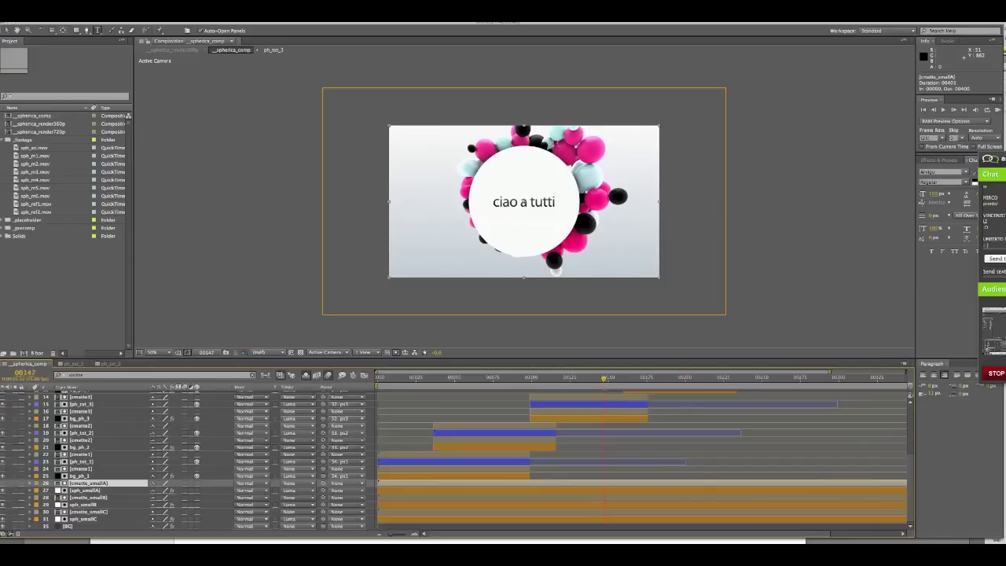
{"action": "left_click", "coordinate": [20, 541]}
{"action": "left_click", "coordinate": [322, 269]}
Preview spherica_s1.jpg in Quick Look, close it, and return to After Effects.
{"action": "key", "text": "space"}
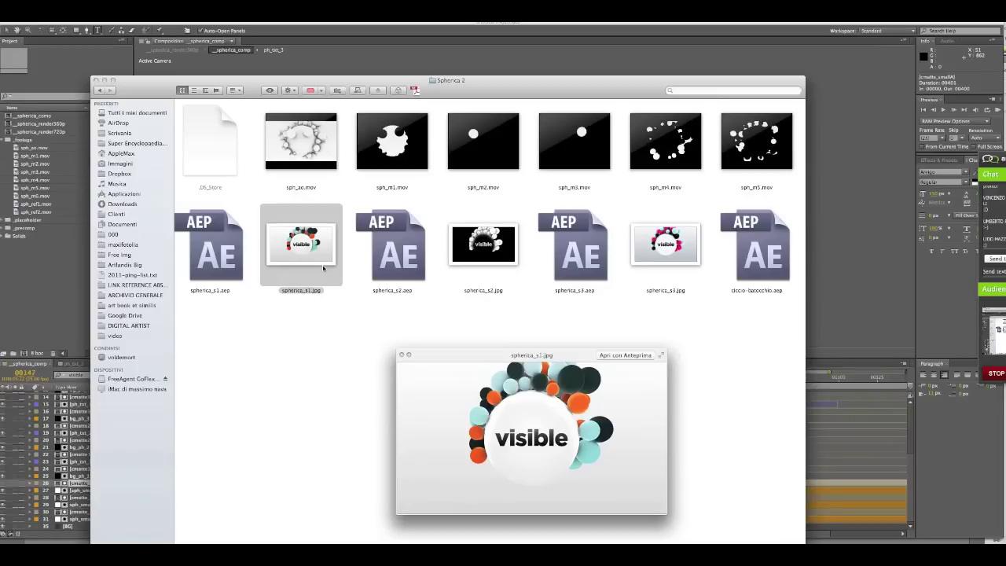
{"action": "key", "text": "space"}
{"action": "left_click", "coordinate": [822, 233]}
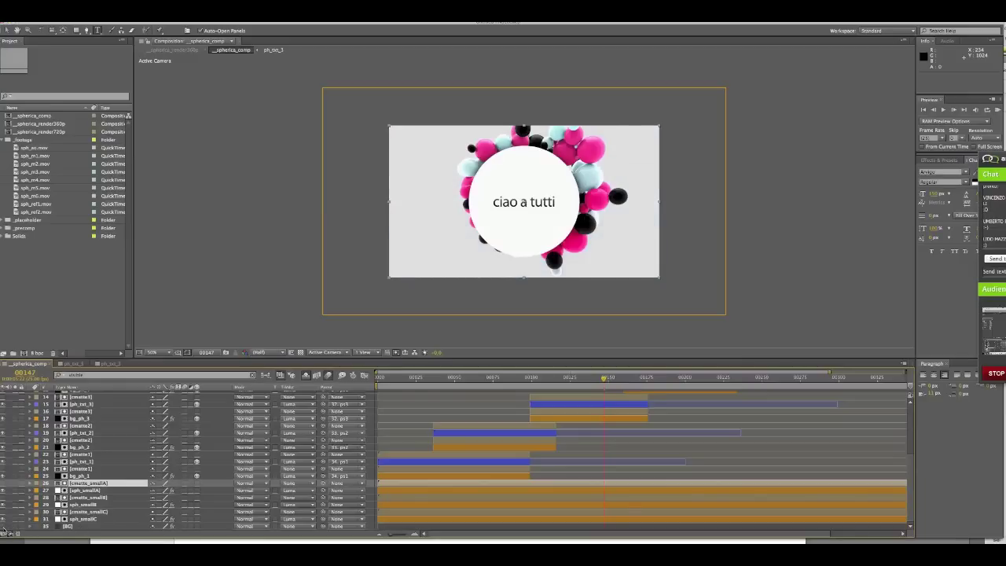
Toggle the BG layer's visibility, open it in its own viewer, and expand its properties.
{"action": "left_click", "coordinate": [4, 531]}
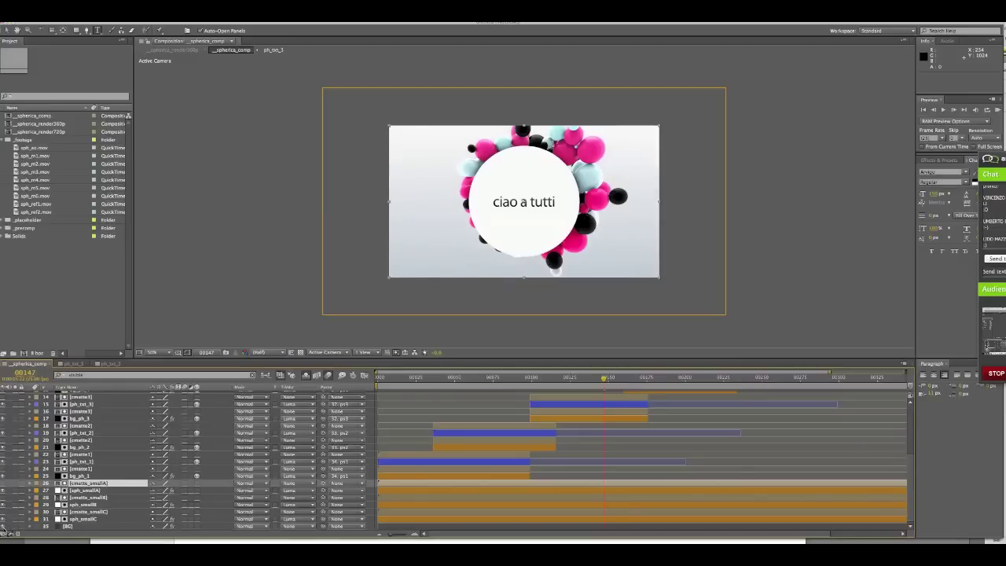
{"action": "left_click", "coordinate": [4, 532]}
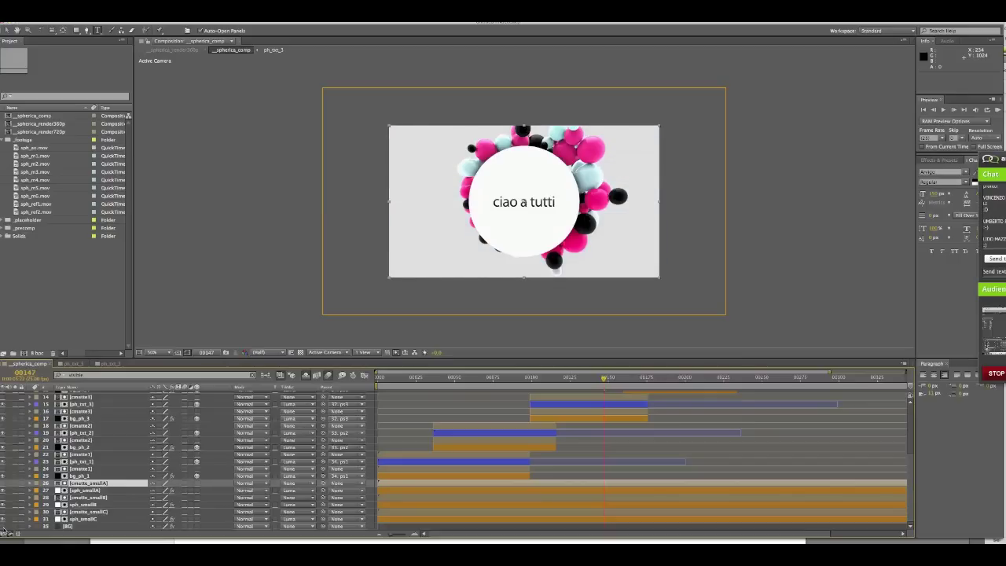
{"action": "left_click", "coordinate": [4, 532]}
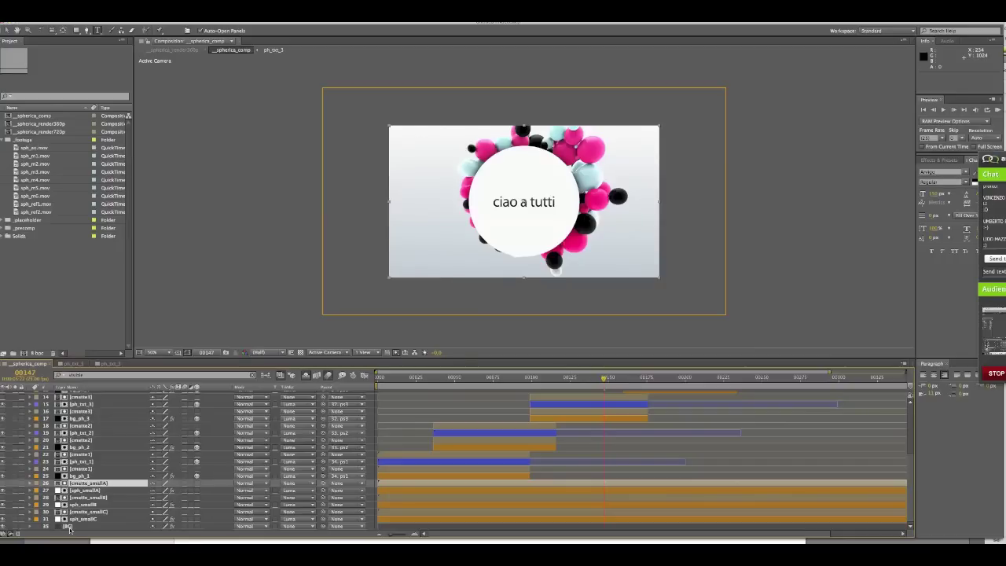
{"action": "left_click", "coordinate": [69, 527]}
{"action": "double_click", "coordinate": [69, 528]}
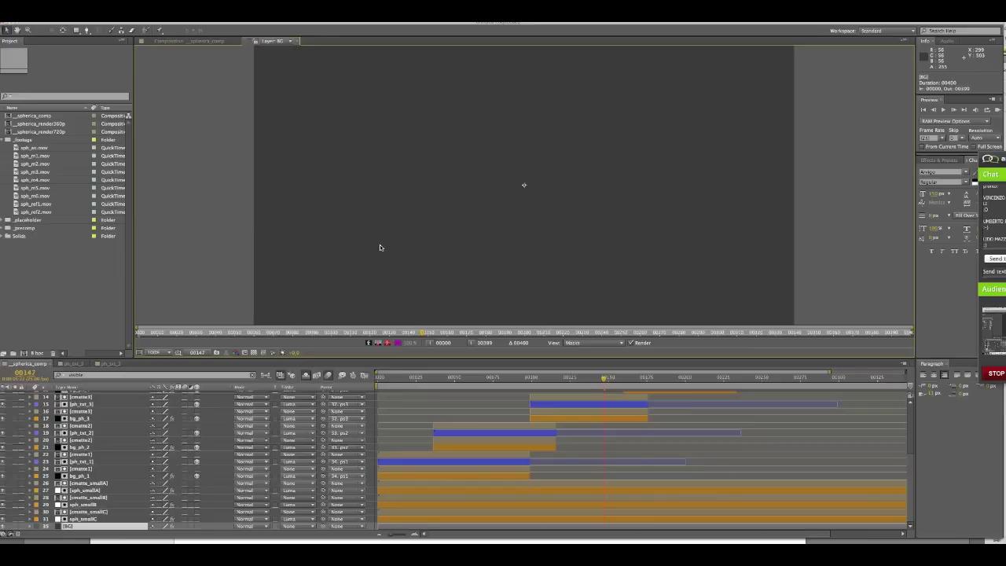
{"action": "left_click", "coordinate": [31, 532]}
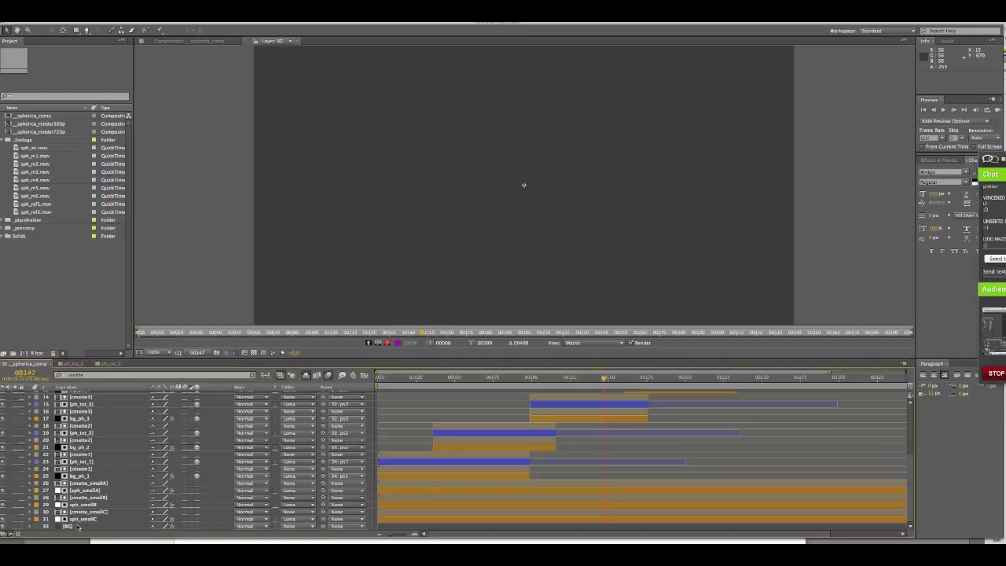
{"action": "left_click", "coordinate": [31, 527]}
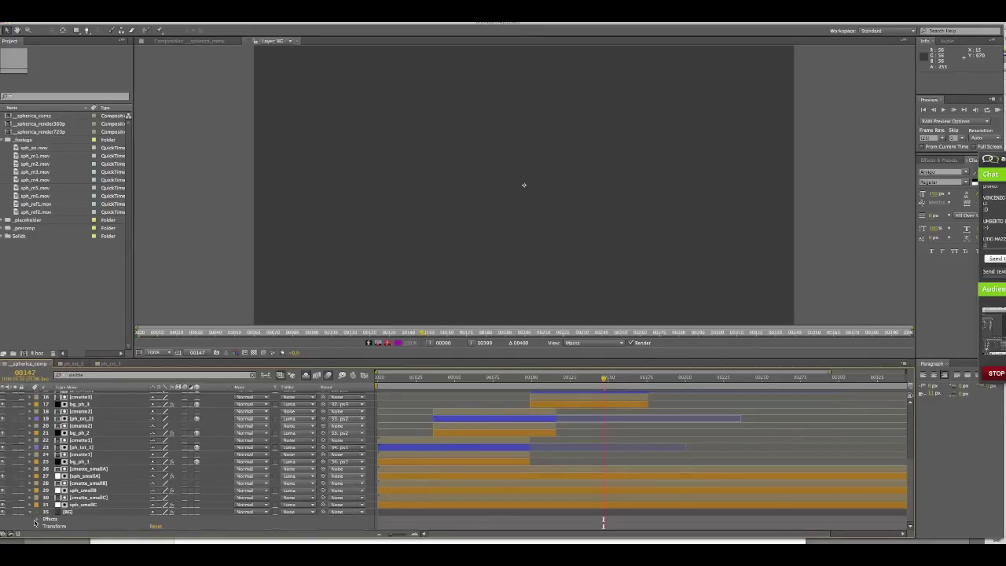
Expand the BG layer's Effects, Transform and Ramp settings and open the Ramp End Color picker.
{"action": "left_click", "coordinate": [39, 520]}
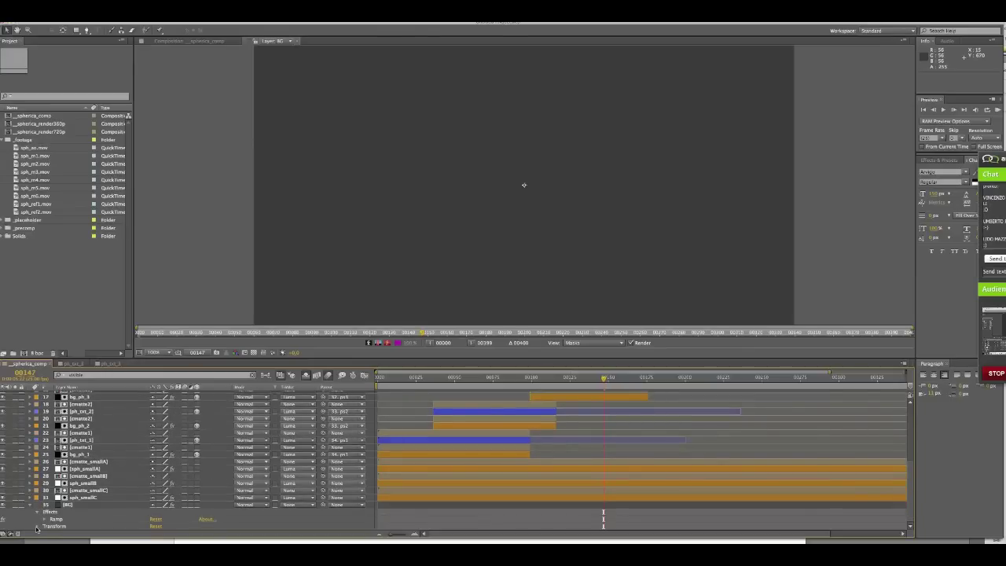
{"action": "left_click", "coordinate": [36, 528]}
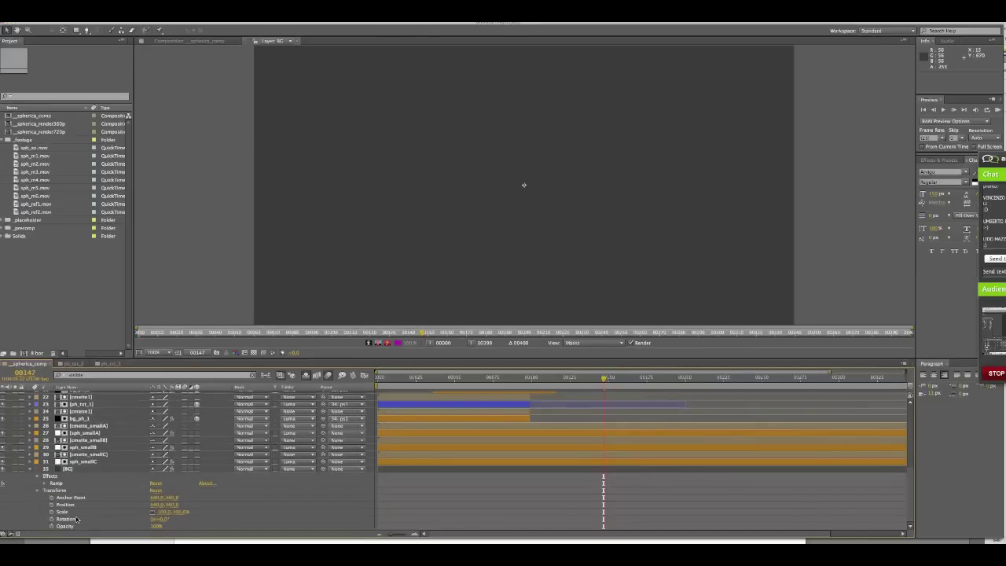
{"action": "left_click", "coordinate": [44, 484]}
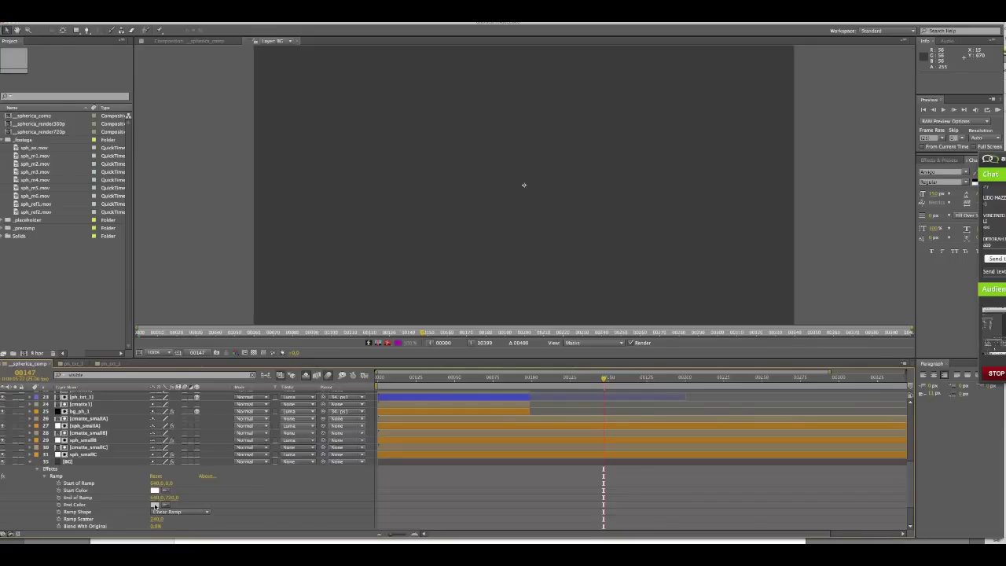
{"action": "left_click", "coordinate": [155, 506]}
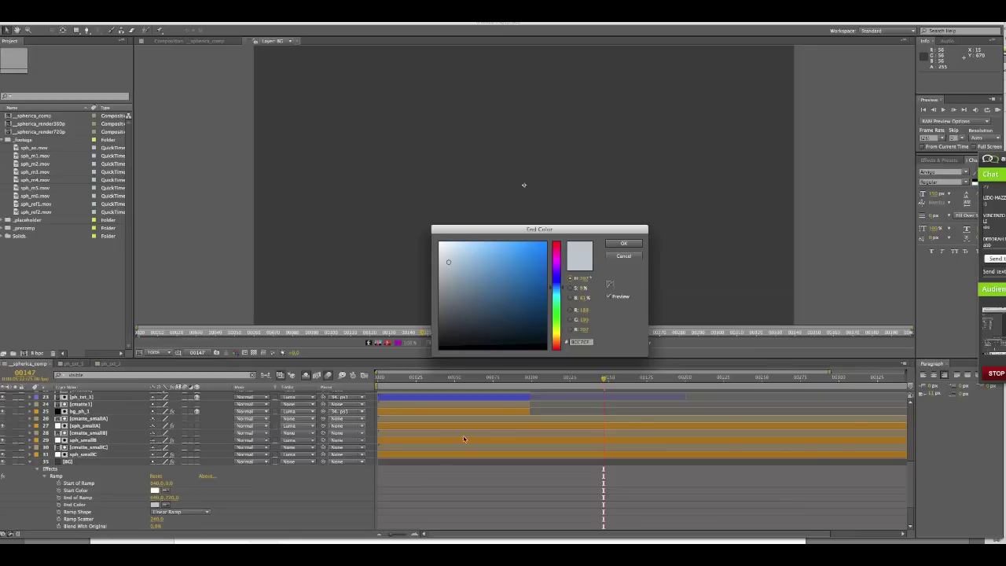
Set the Ramp End Color to a saturated orange and confirm it.
{"action": "left_click", "coordinate": [554, 345]}
{"action": "left_click_drag", "start_coordinate": [536, 305], "coordinate": [542, 247]}
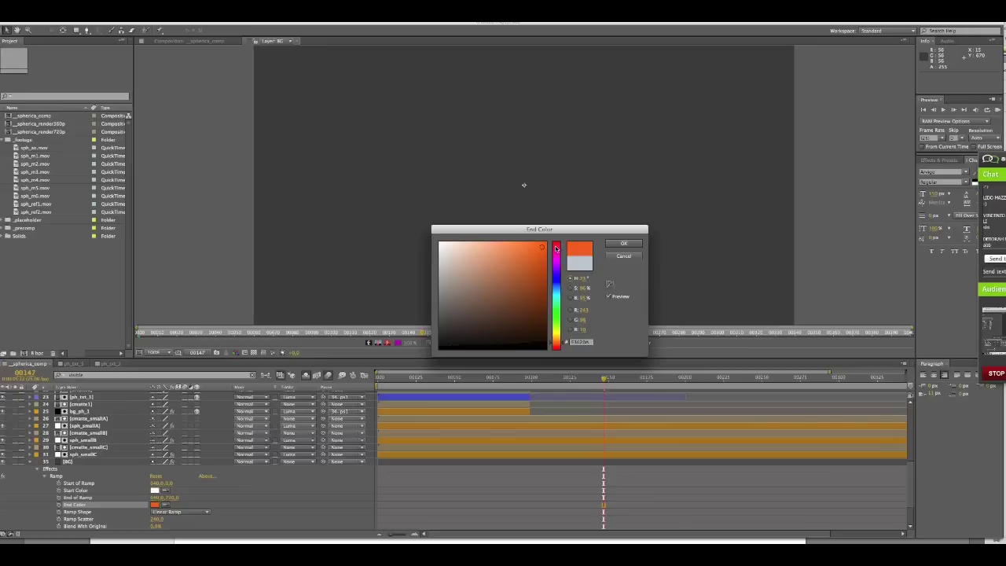
{"action": "left_click", "coordinate": [623, 244]}
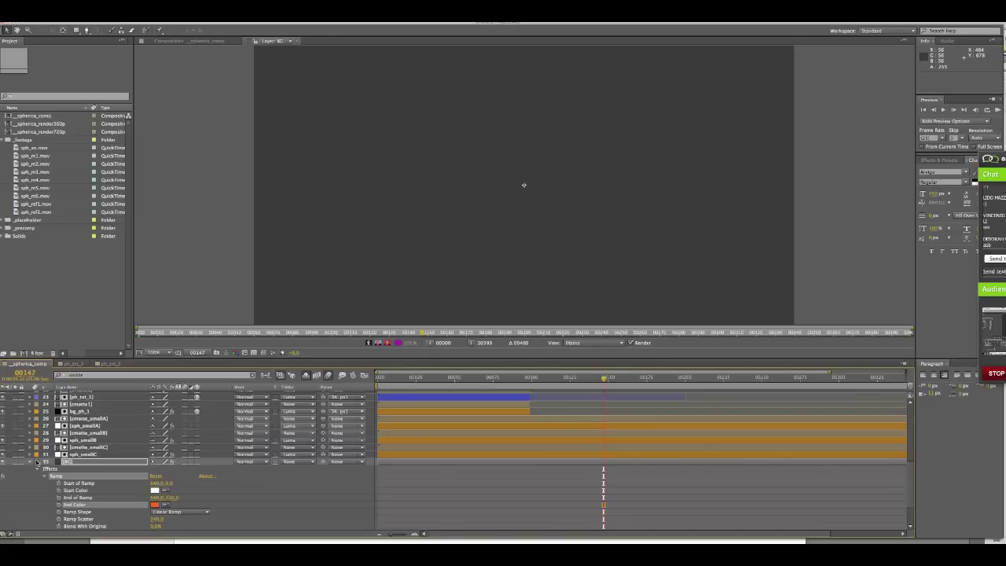
{"action": "scroll", "coordinate": [33, 464], "scroll_direction": "up", "scroll_amount": 5}
{"action": "scroll", "coordinate": [84, 467], "scroll_direction": "up", "scroll_amount": 3}
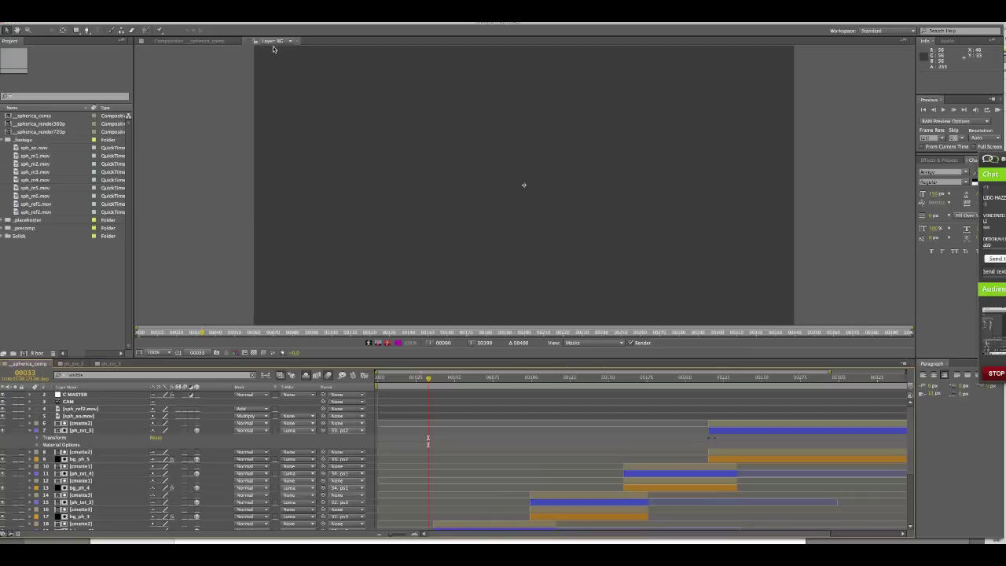
Return the viewer to _spherica_comp, showing 'design' over the white-to-orange gradient background.
{"action": "left_click", "coordinate": [203, 43]}
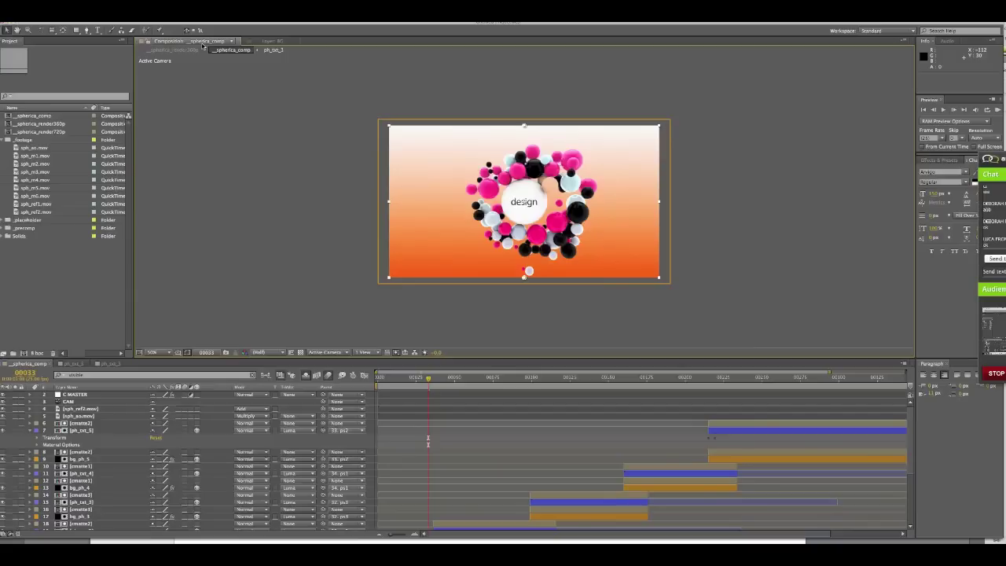
{"action": "left_click", "coordinate": [77, 1]}
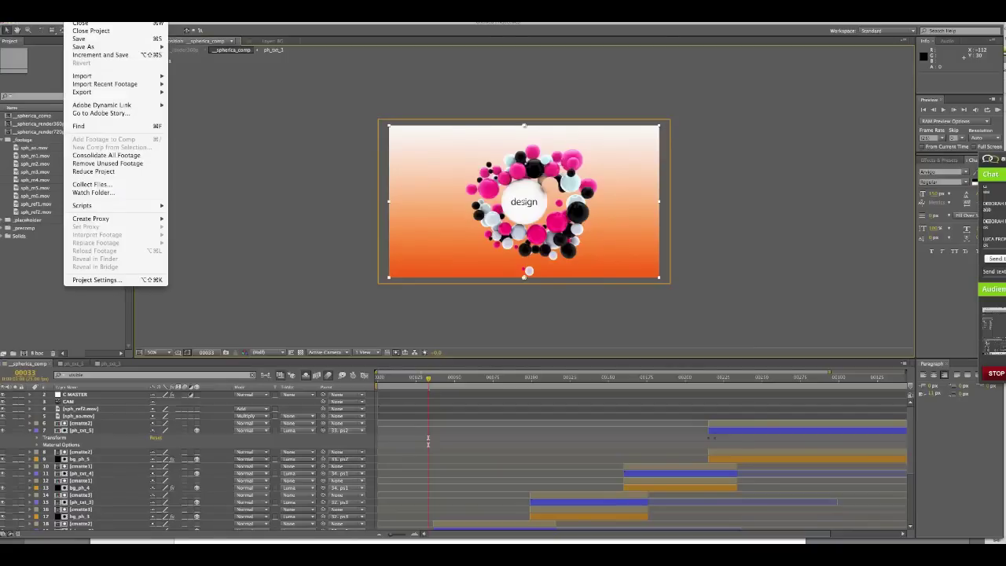
Bring up the Composition menu with Add to Render Queue at the top.
{"action": "mouse_move", "coordinate": [112, 93]}
{"action": "mouse_move", "coordinate": [129, 16]}
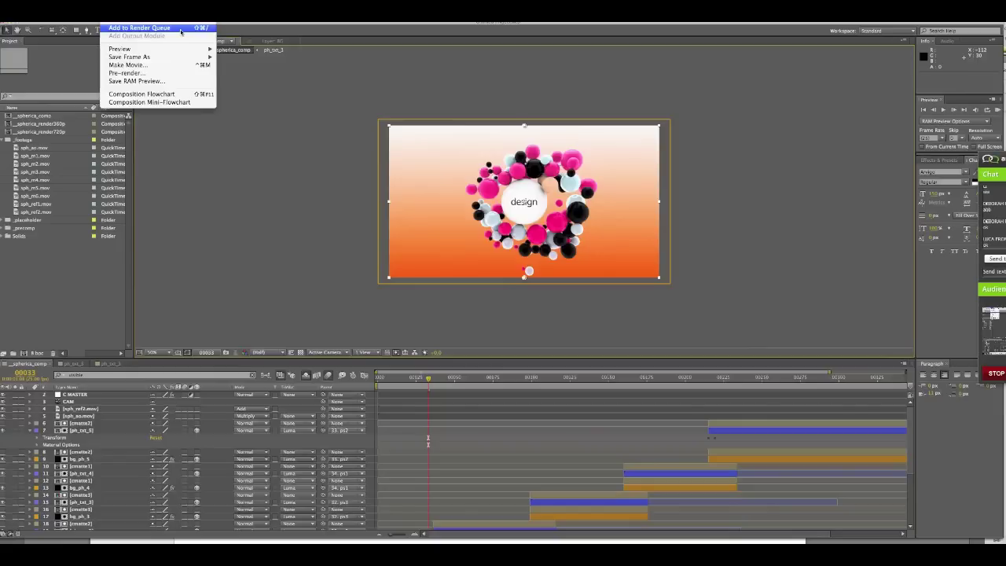
Queue _spherica_comp for rendering and dock the Render Queue in the large upper panel.
{"action": "left_click", "coordinate": [181, 28]}
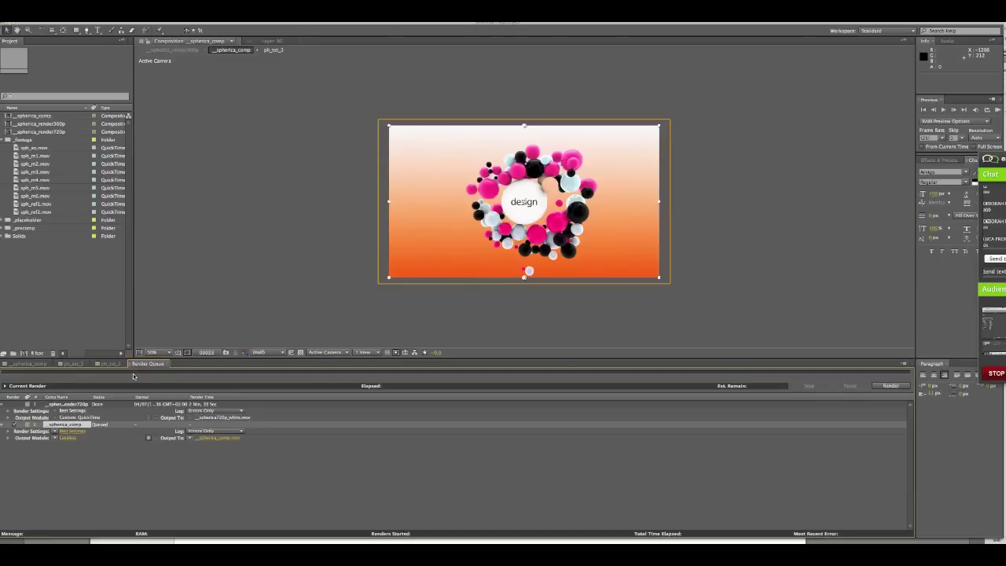
{"action": "left_click_drag", "start_coordinate": [137, 364], "coordinate": [207, 274]}
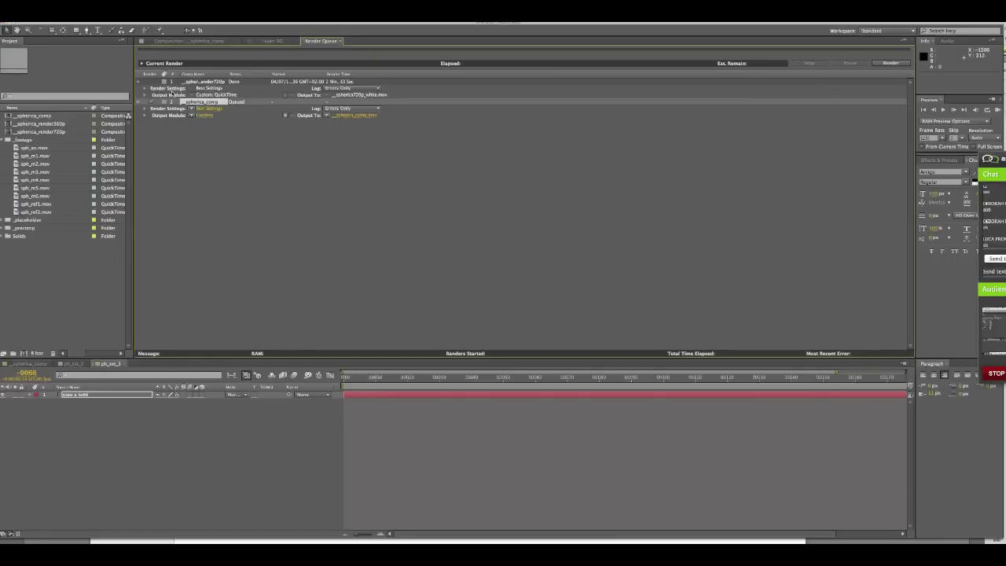
Expand the Render Settings details of the finished _spherica_render720p item.
{"action": "left_click", "coordinate": [146, 89]}
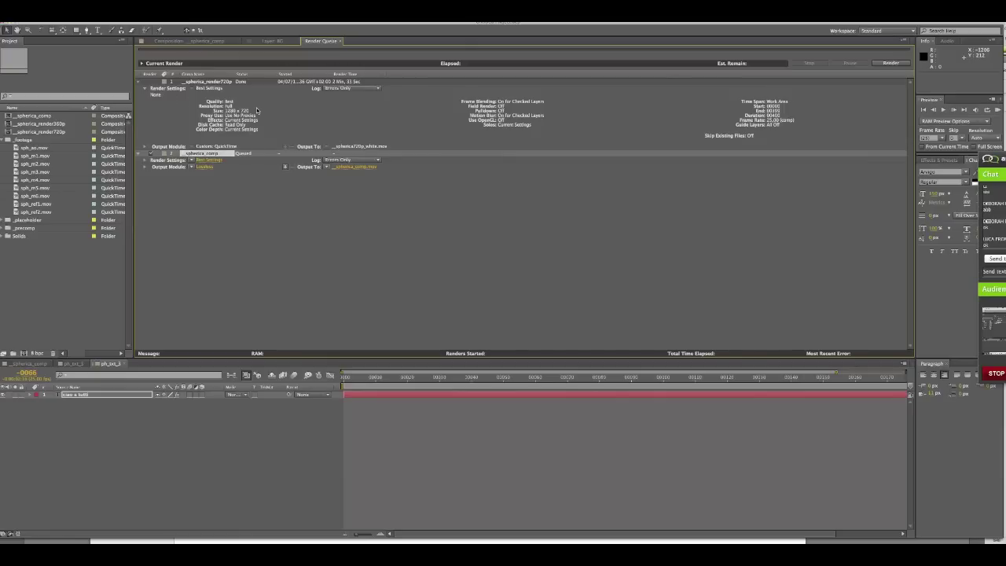
Inspect _spherica_comp's Render Settings, keeping Best quality and 1280 x 720, and cancel without changes.
{"action": "left_click", "coordinate": [218, 162]}
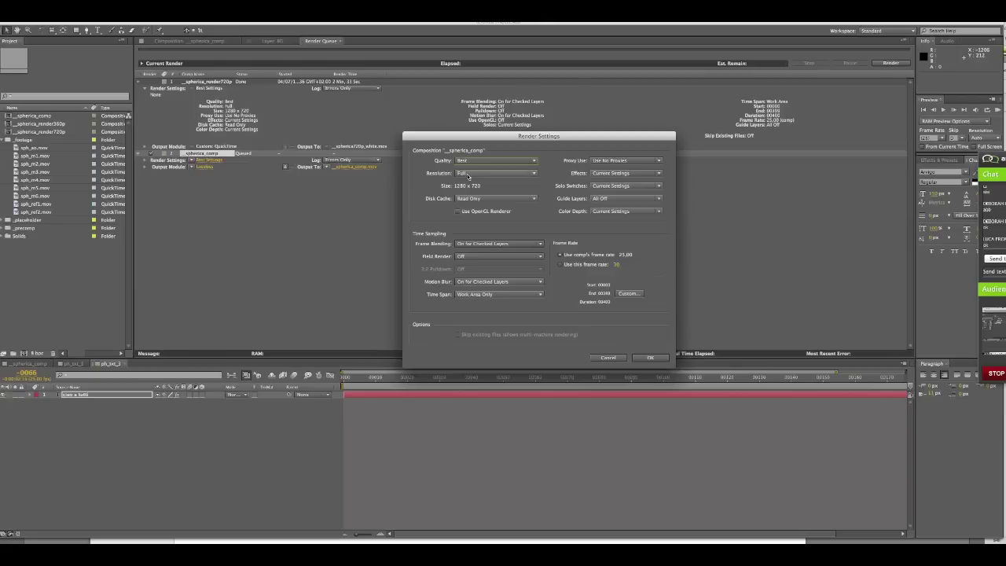
{"action": "left_click", "coordinate": [532, 162]}
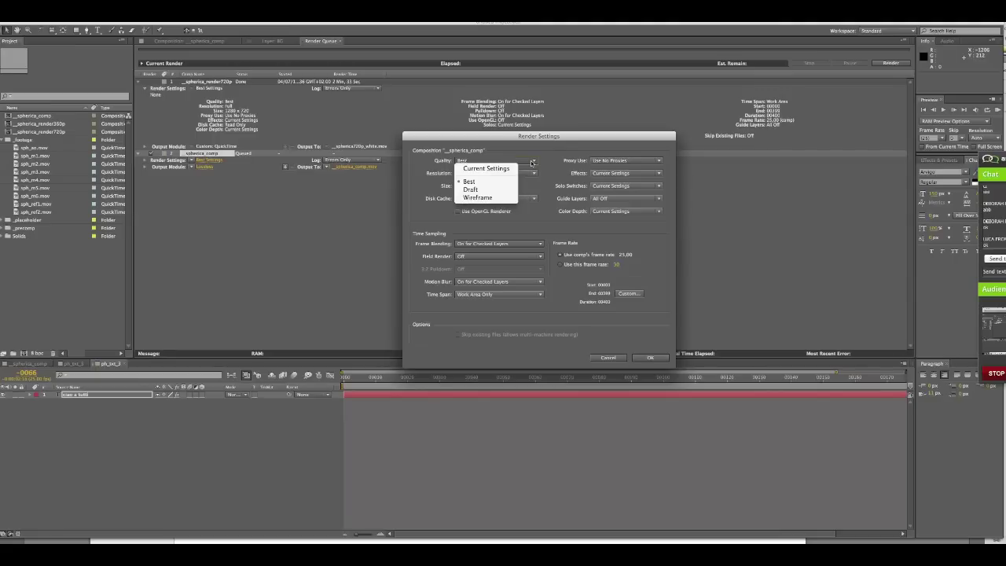
{"action": "left_click", "coordinate": [532, 162]}
{"action": "left_click", "coordinate": [536, 174]}
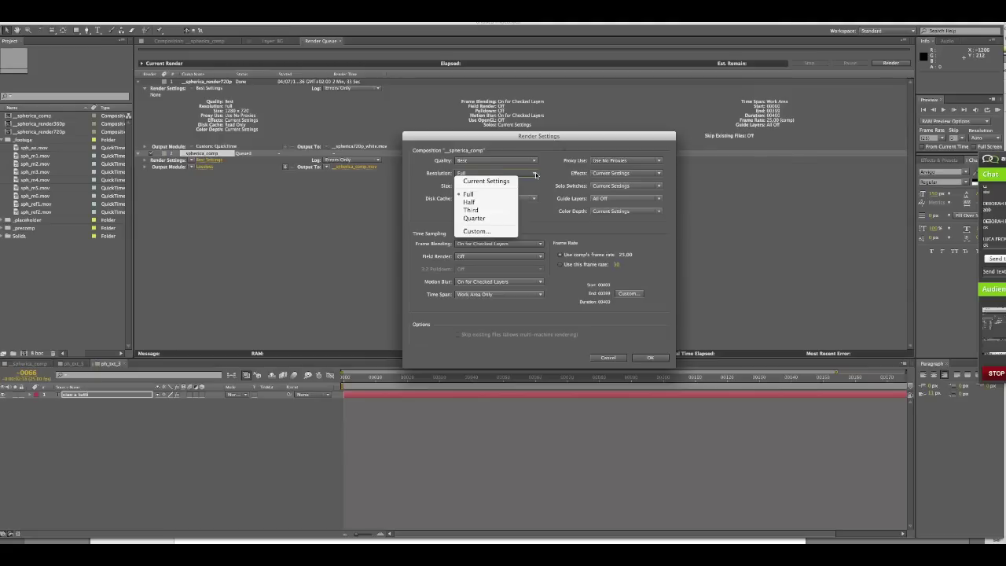
{"action": "left_click", "coordinate": [500, 231]}
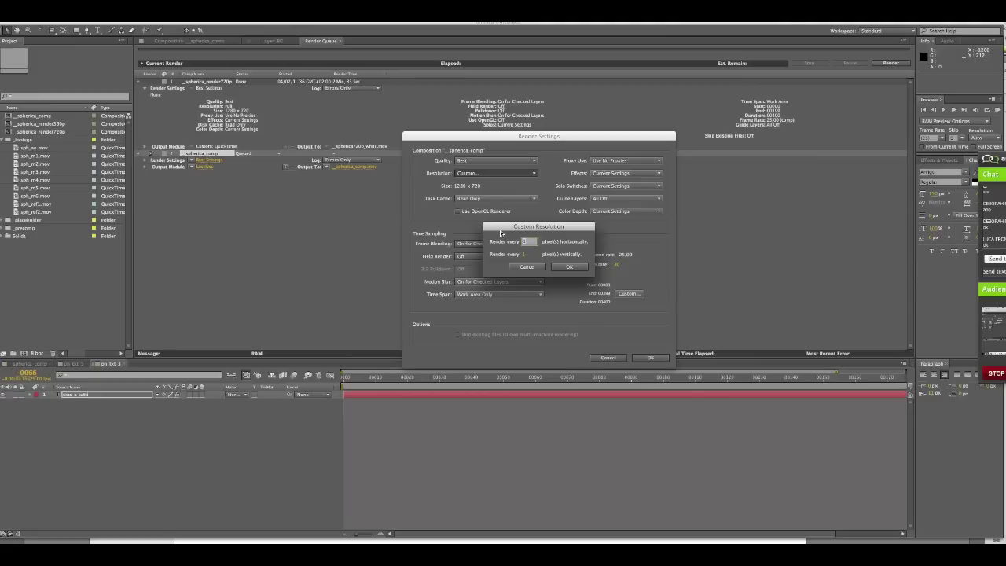
{"action": "left_click", "coordinate": [521, 267]}
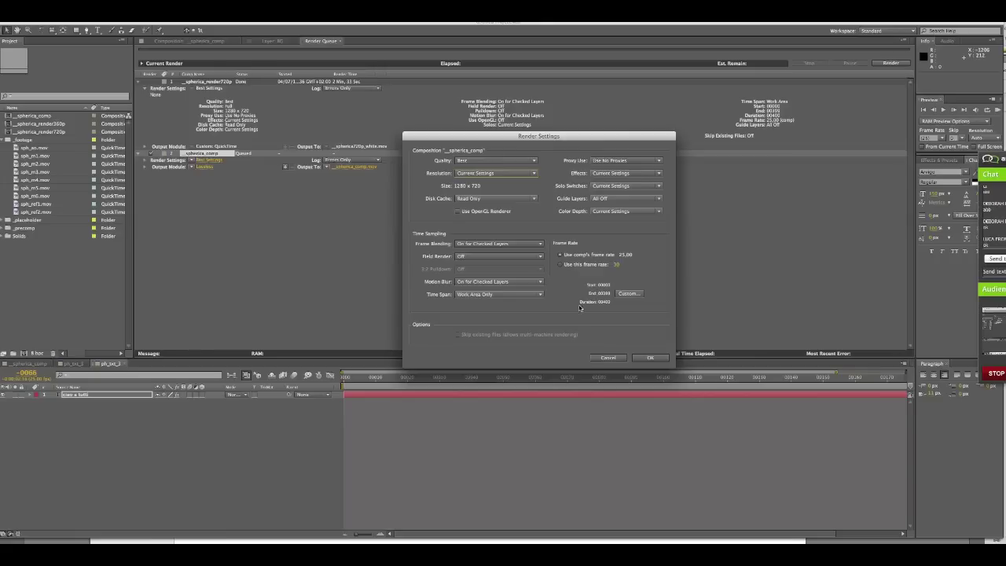
{"action": "left_click", "coordinate": [607, 358]}
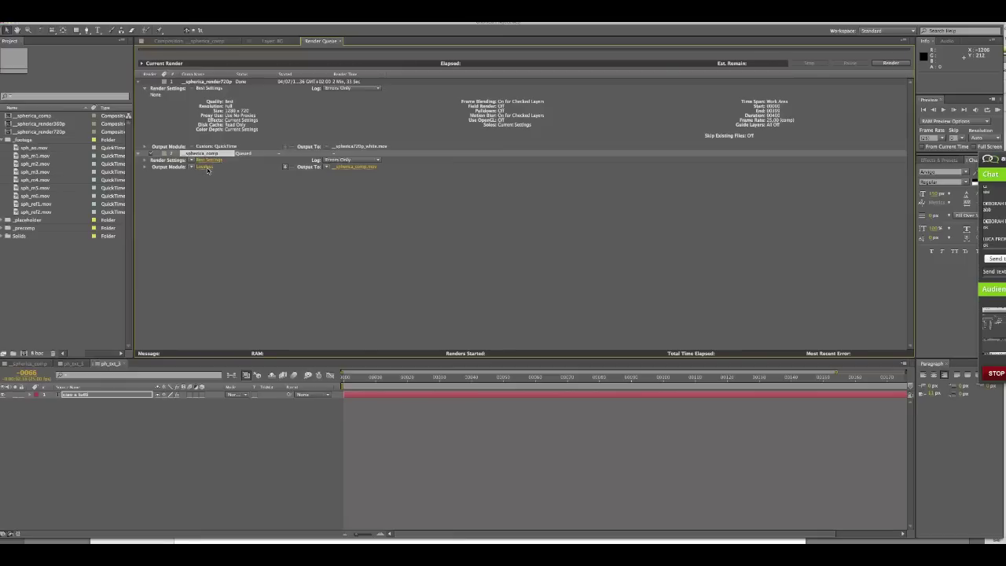
Open Output Module Settings for the queued _spherica_comp via its Lossless link.
{"action": "left_click", "coordinate": [206, 167]}
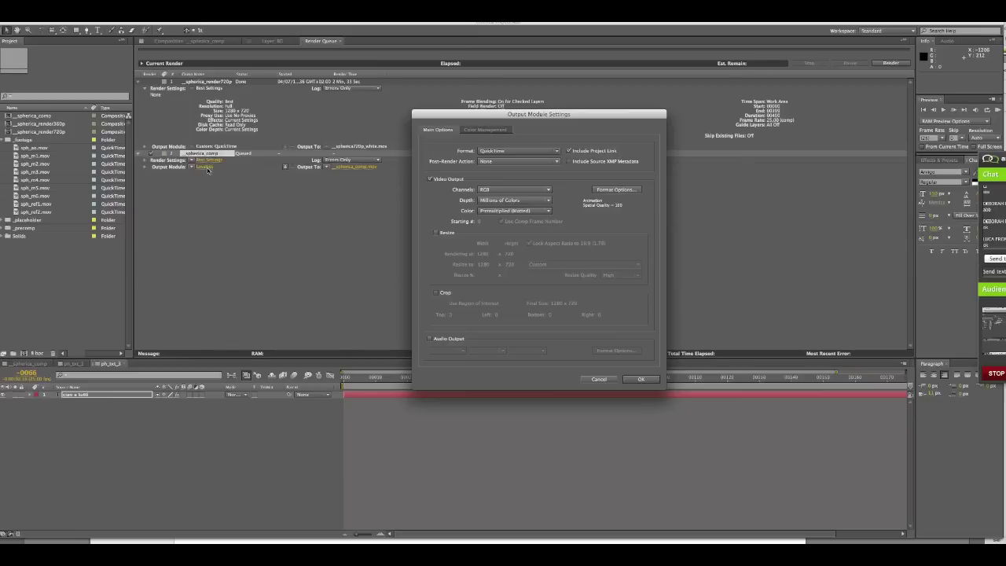
Check output formats keeping QuickTime, tick Resize, then discard the Output Module changes.
{"action": "left_click", "coordinate": [520, 151]}
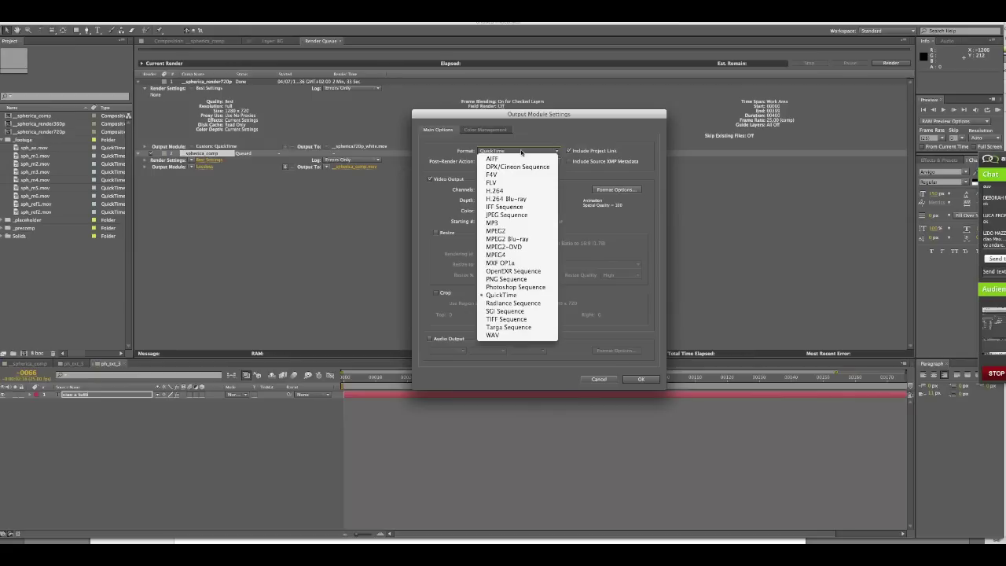
{"action": "left_click", "coordinate": [526, 142]}
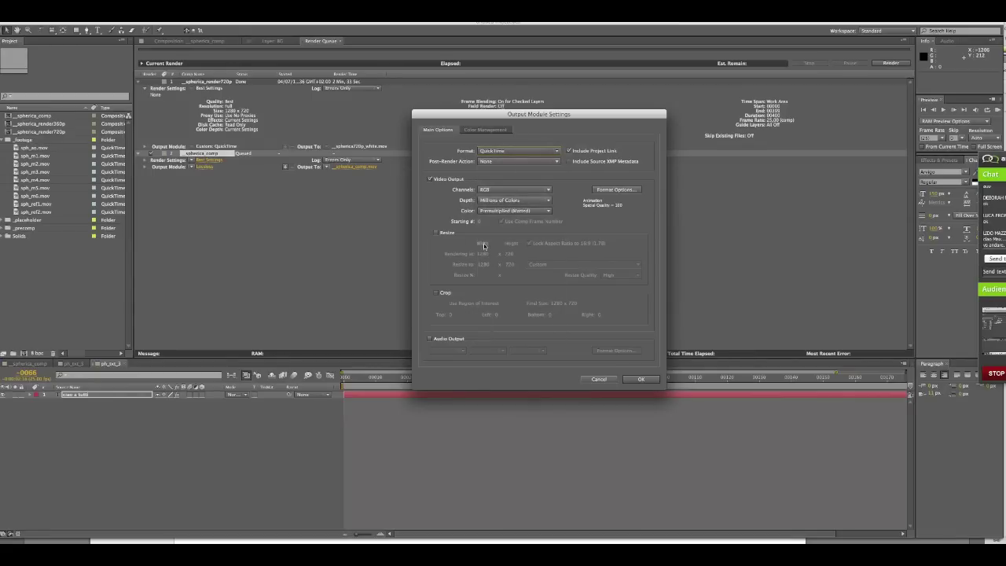
{"action": "left_click", "coordinate": [436, 234]}
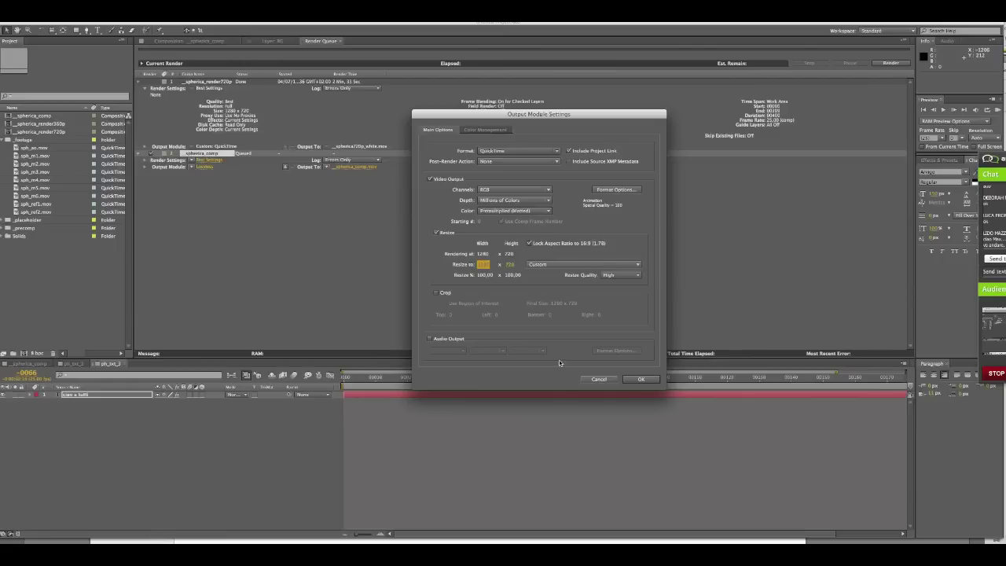
{"action": "left_click", "coordinate": [595, 378]}
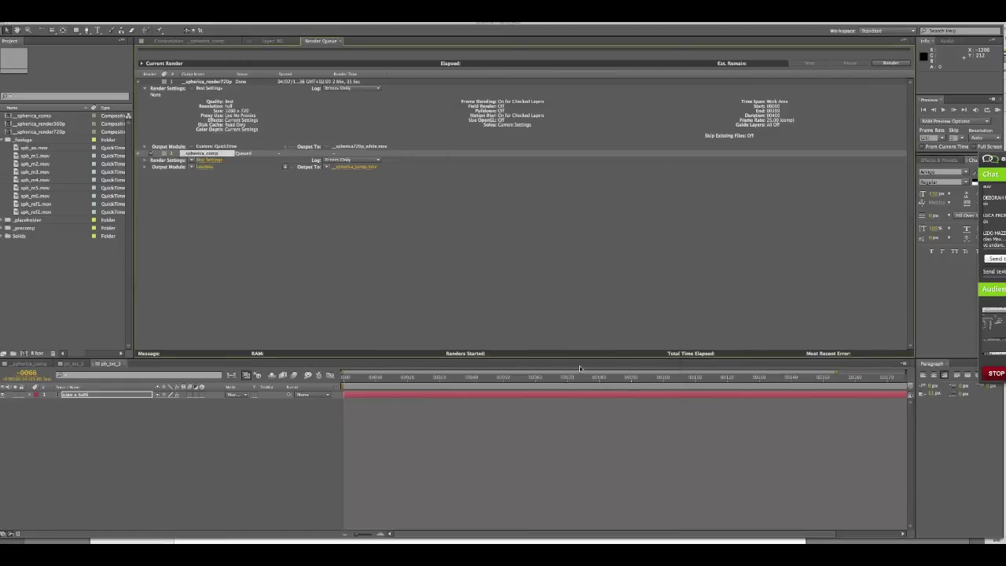
Open the Output Movie To dialog for _spherica_comp.mov in the Spherica folder.
{"action": "left_click", "coordinate": [373, 168]}
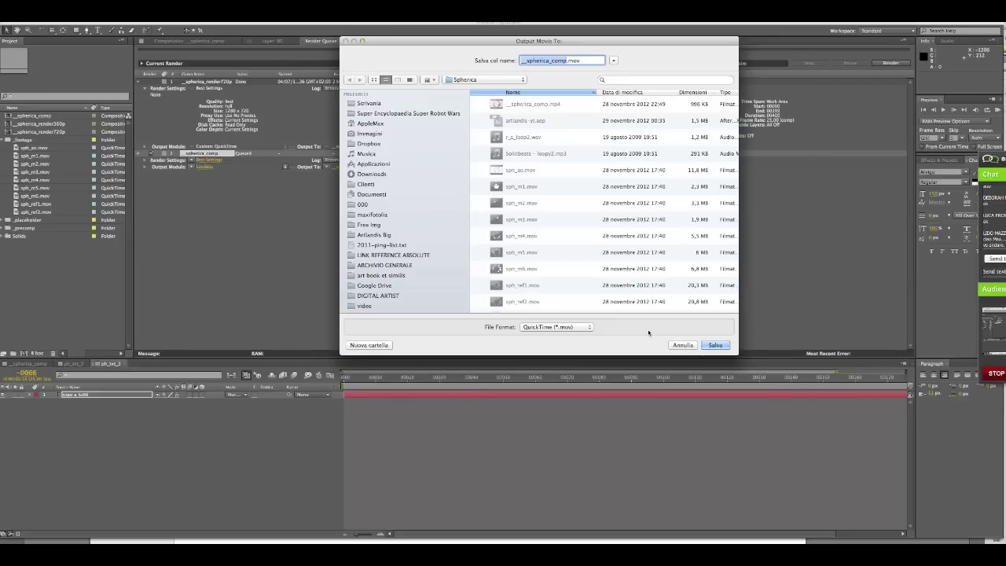
Cancel the Output Movie To dialog, keeping the output as _spherica_comp.mov.
{"action": "left_click", "coordinate": [681, 347]}
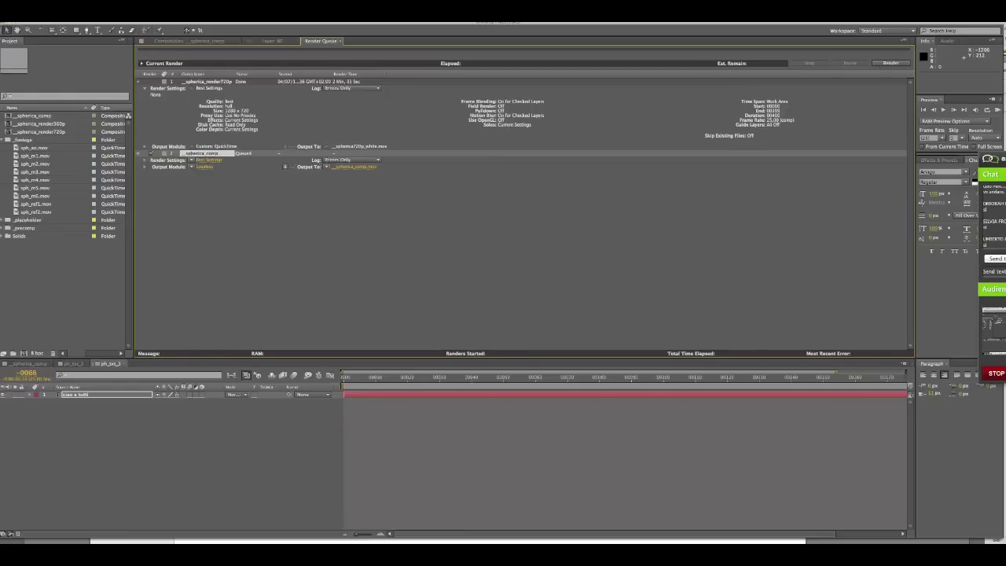
Dismiss the File menu, redisplay _spherica_comp in the viewer, then switch to the meeting browser.
{"action": "left_click", "coordinate": [79, 9]}
{"action": "mouse_move", "coordinate": [97, 76]}
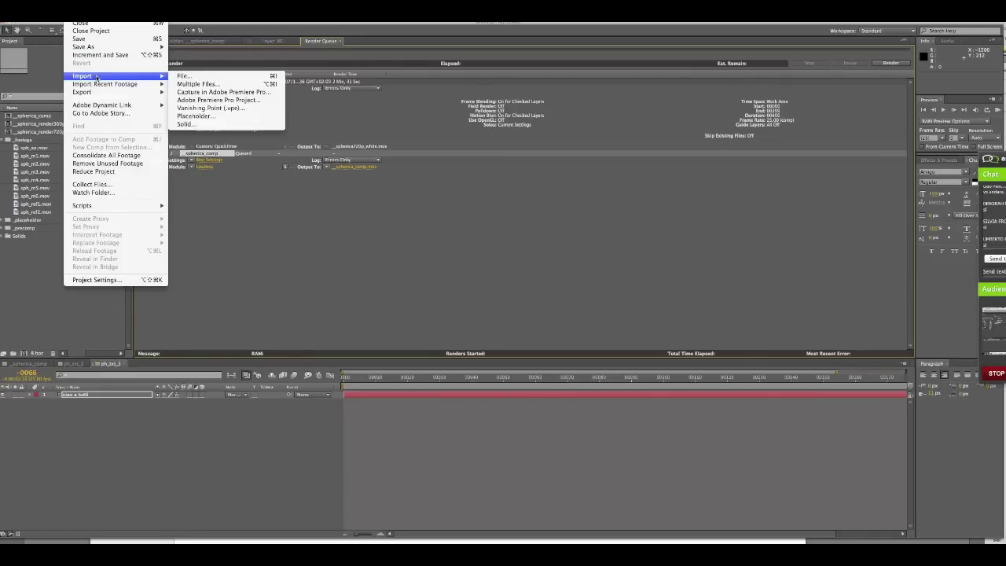
{"action": "left_click", "coordinate": [26, 263]}
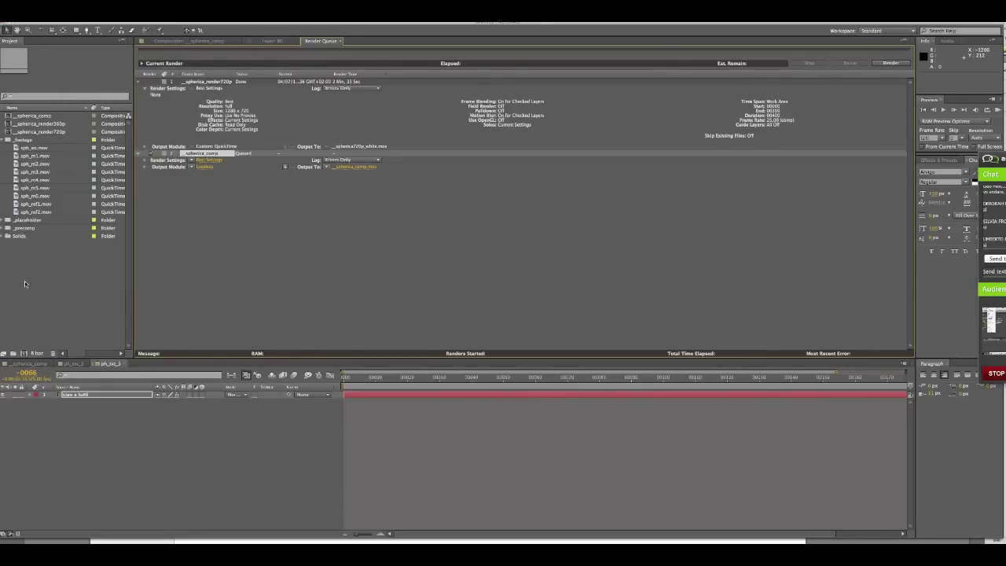
{"action": "left_click", "coordinate": [27, 363]}
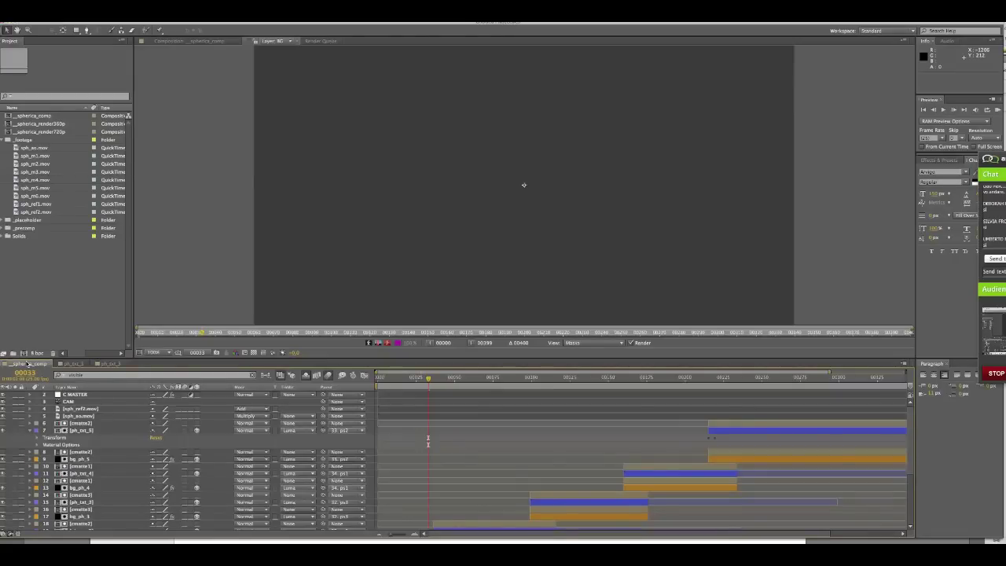
{"action": "left_click", "coordinate": [28, 364]}
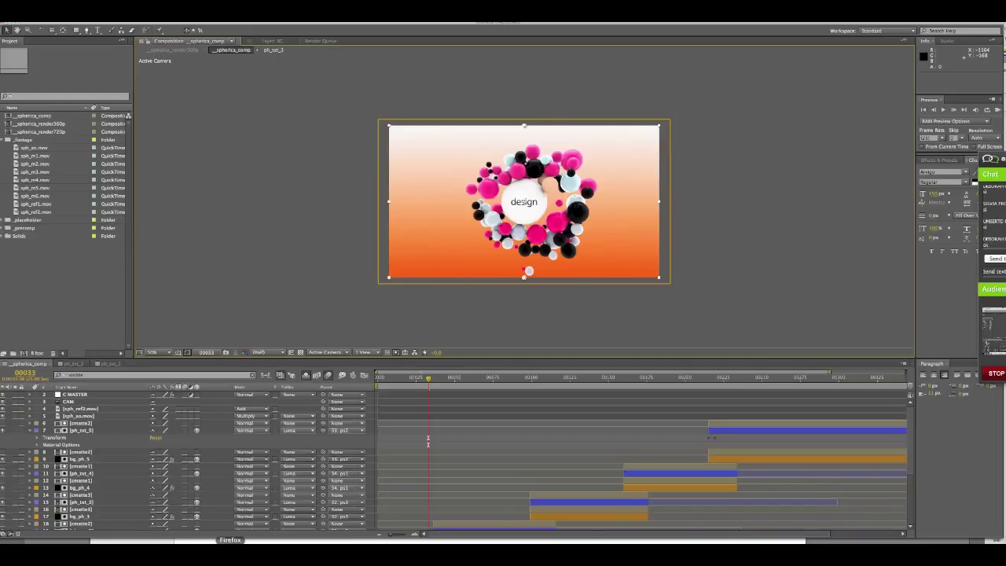
{"action": "left_click", "coordinate": [231, 547]}
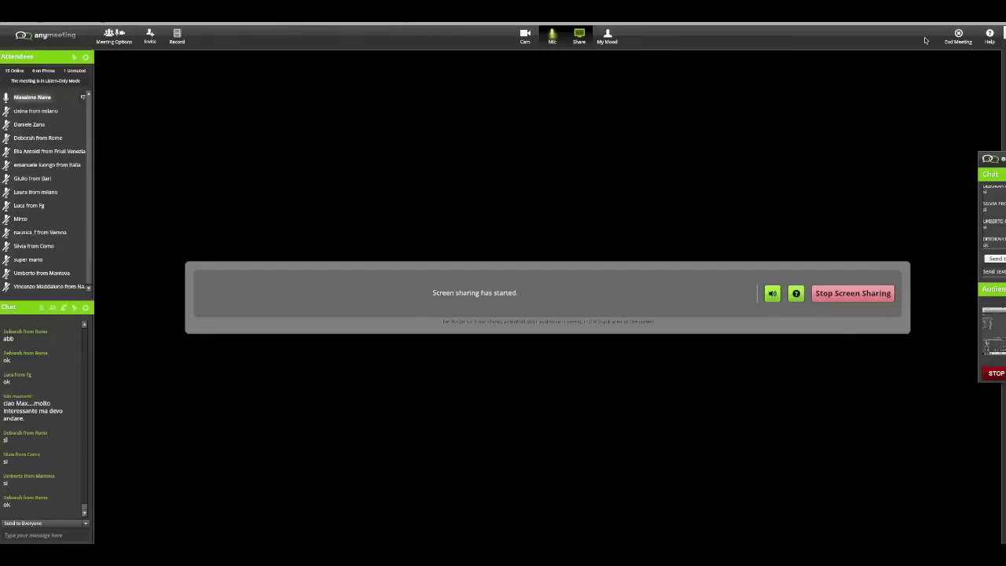
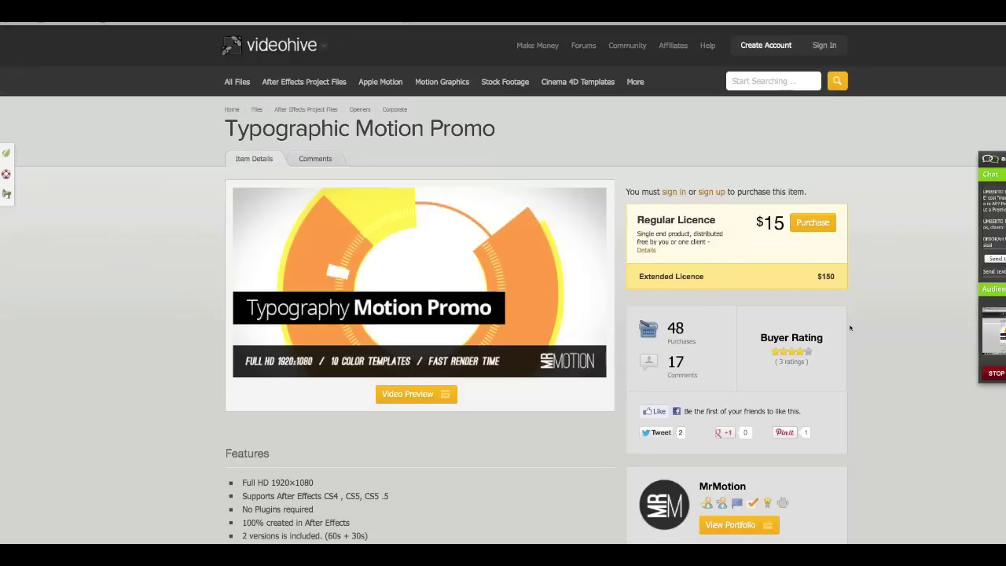
Scroll to the Features list and highlight the '2 versions is included. (60s + 30s)' line.
{"action": "scroll", "coordinate": [850, 327], "scroll_direction": "down", "scroll_amount": 1}
{"action": "scroll", "coordinate": [849, 328], "scroll_direction": "down", "scroll_amount": 3}
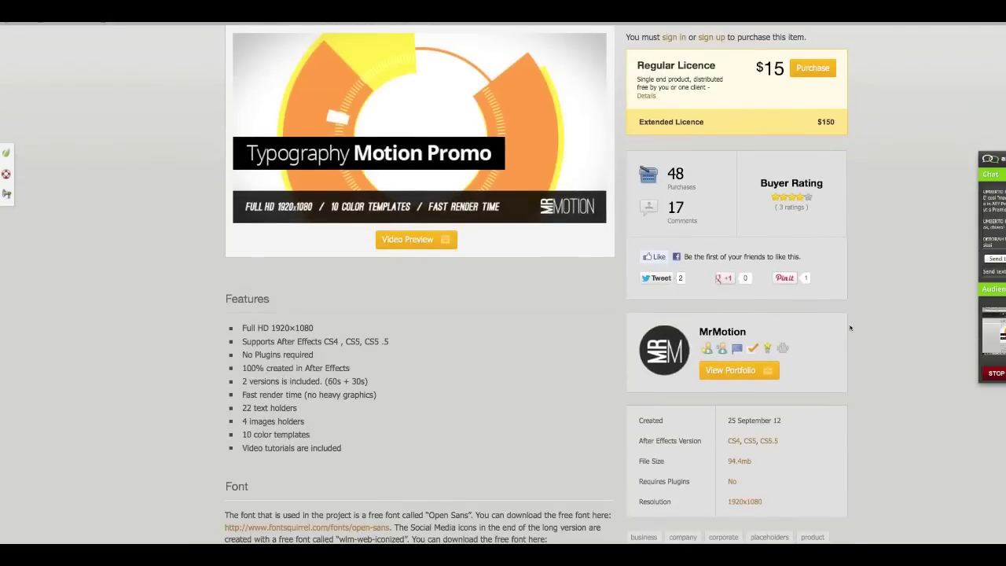
{"action": "left_click_drag", "start_coordinate": [368, 381], "coordinate": [230, 381]}
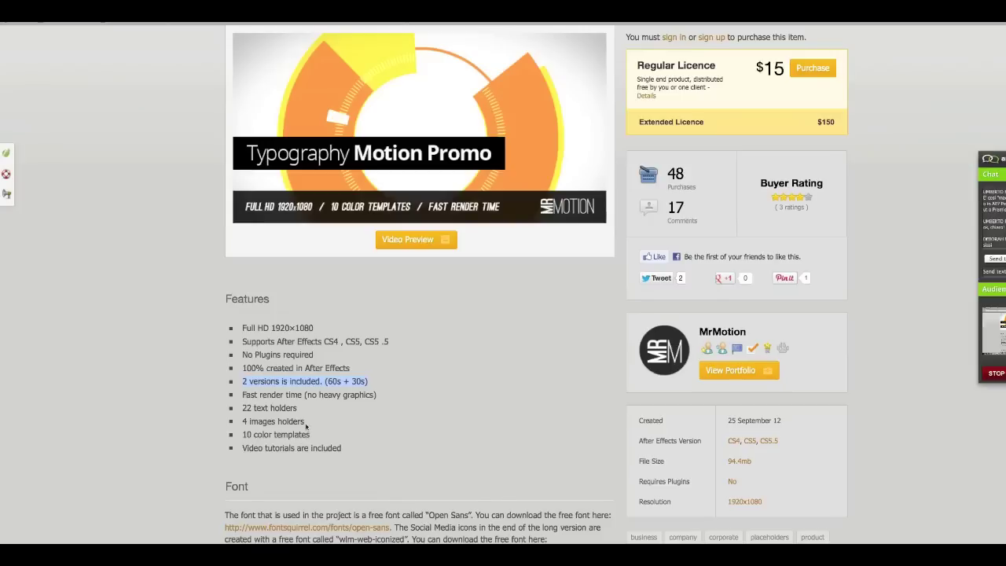
{"action": "left_click", "coordinate": [21, 540]}
Go to the video folder in list view and open the videohive-3059421-typographic-motion-promo folder.
{"action": "left_click", "coordinate": [99, 91]}
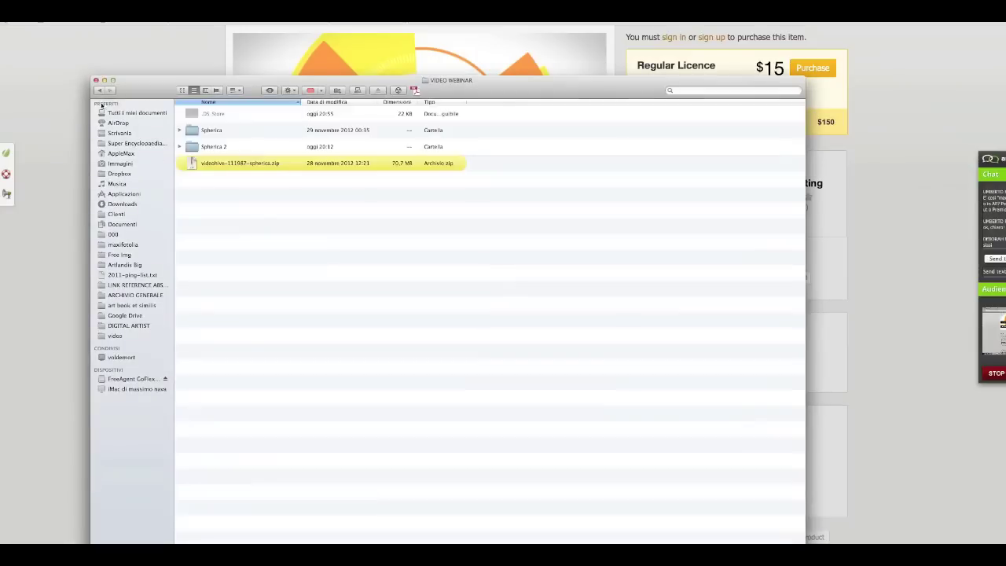
{"action": "left_click", "coordinate": [100, 90]}
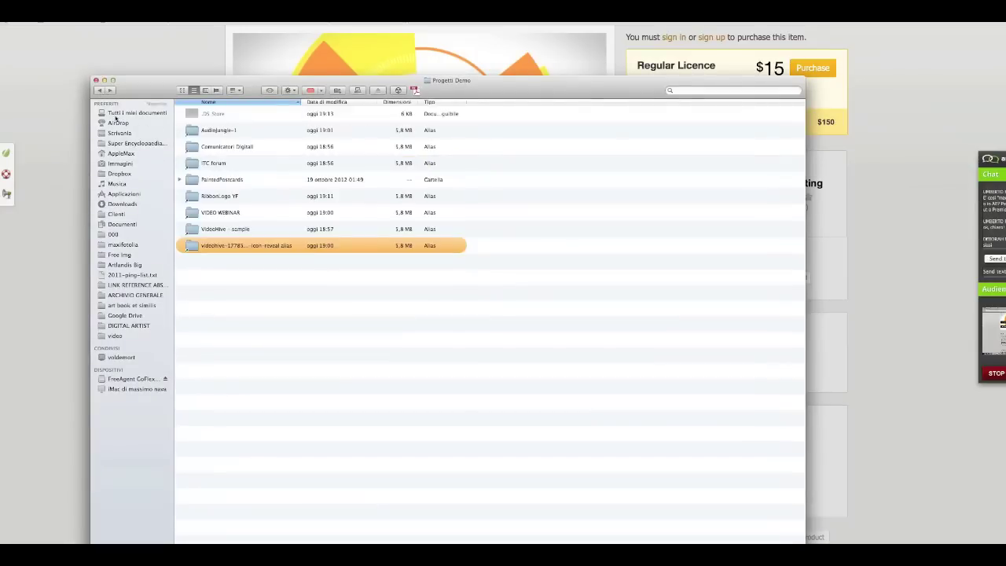
{"action": "double_click", "coordinate": [212, 146]}
{"action": "key", "text": "super+2"}
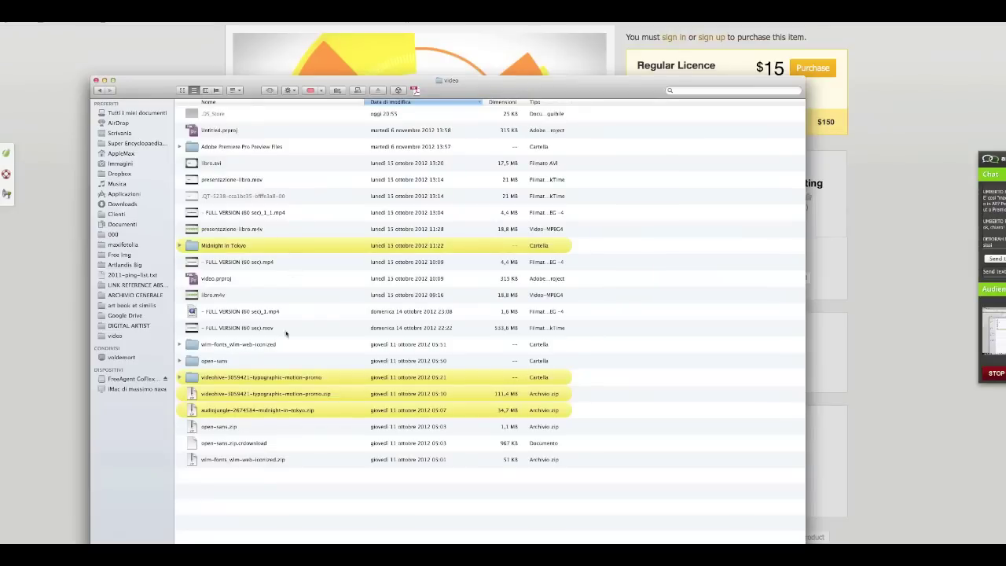
{"action": "left_click", "coordinate": [336, 394]}
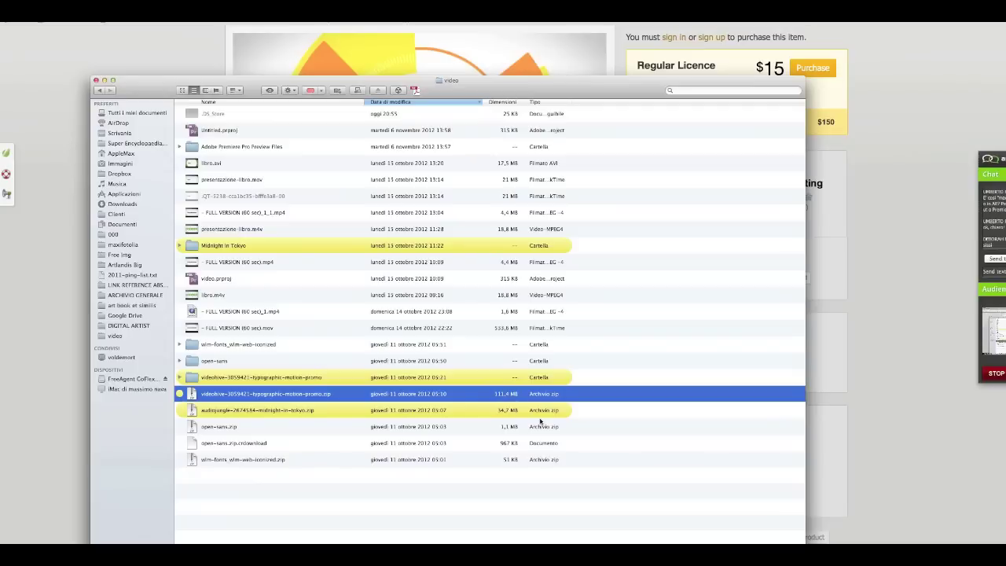
{"action": "double_click", "coordinate": [307, 378]}
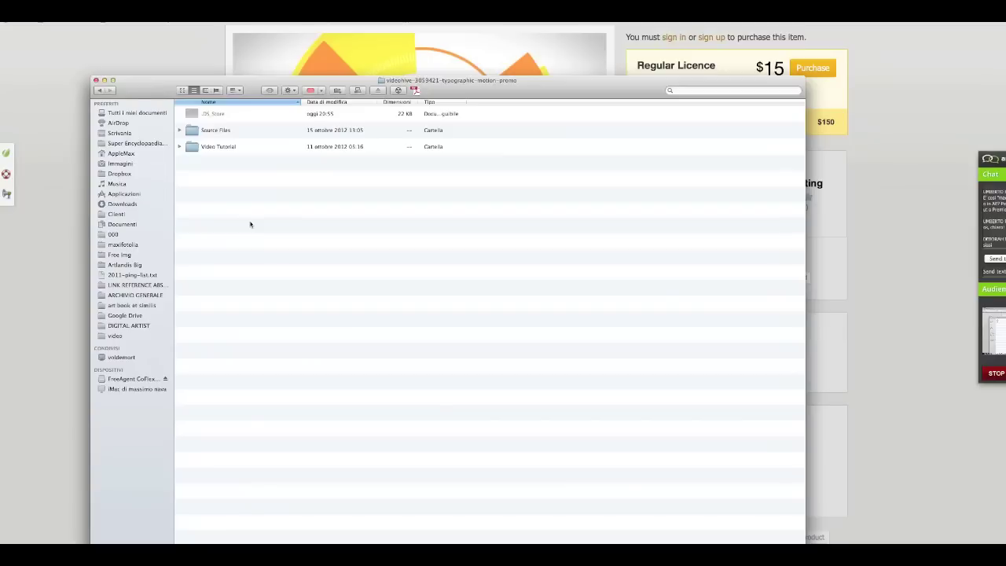
Expand Video Tutorial and Source Files, move the window higher, and open Source Files.
{"action": "left_click", "coordinate": [179, 146]}
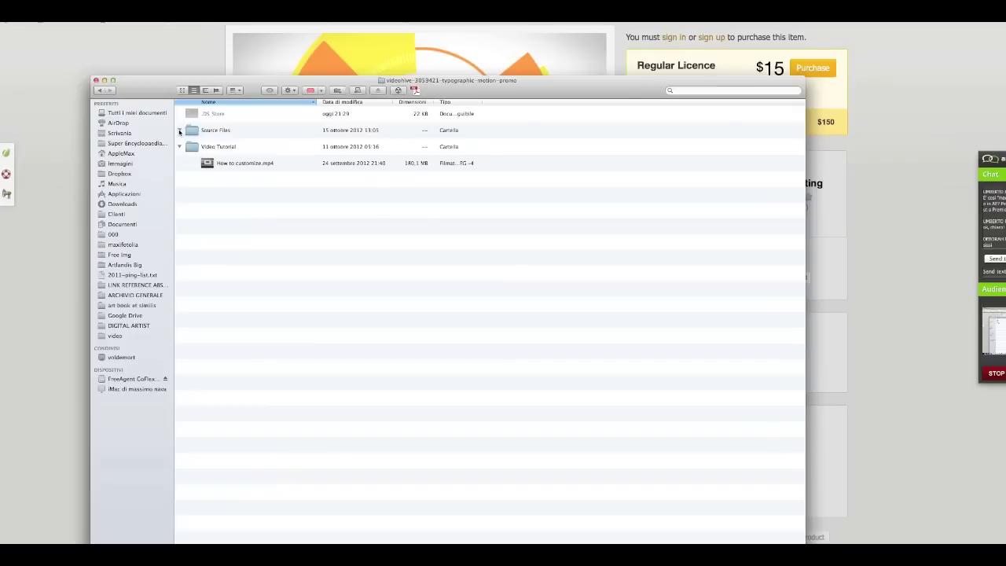
{"action": "left_click", "coordinate": [179, 130]}
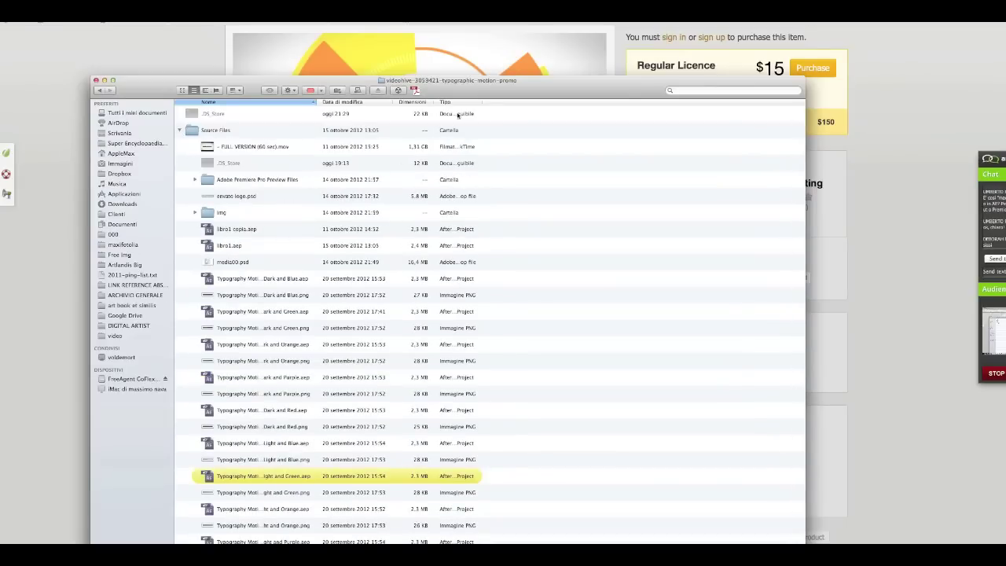
{"action": "left_click_drag", "start_coordinate": [459, 81], "coordinate": [464, 18]}
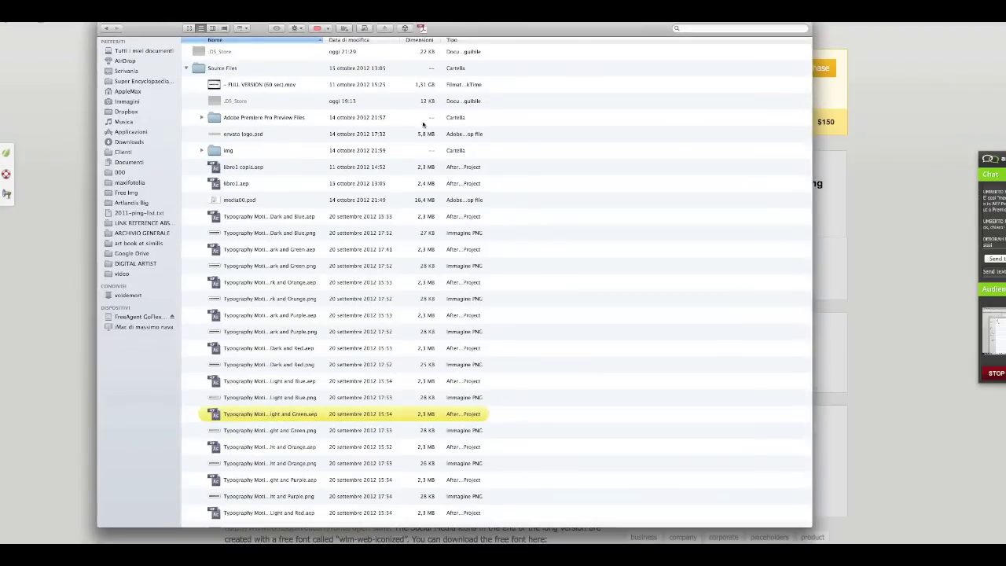
{"action": "double_click", "coordinate": [268, 75]}
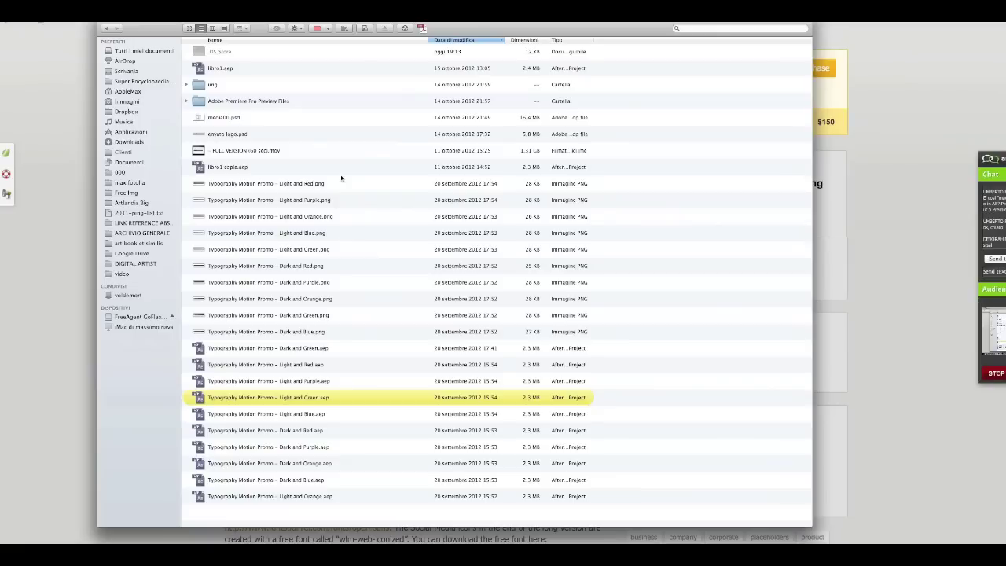
Quick Look the envato logo.psd banner, then go back up to the video folder.
{"action": "left_click", "coordinate": [298, 140]}
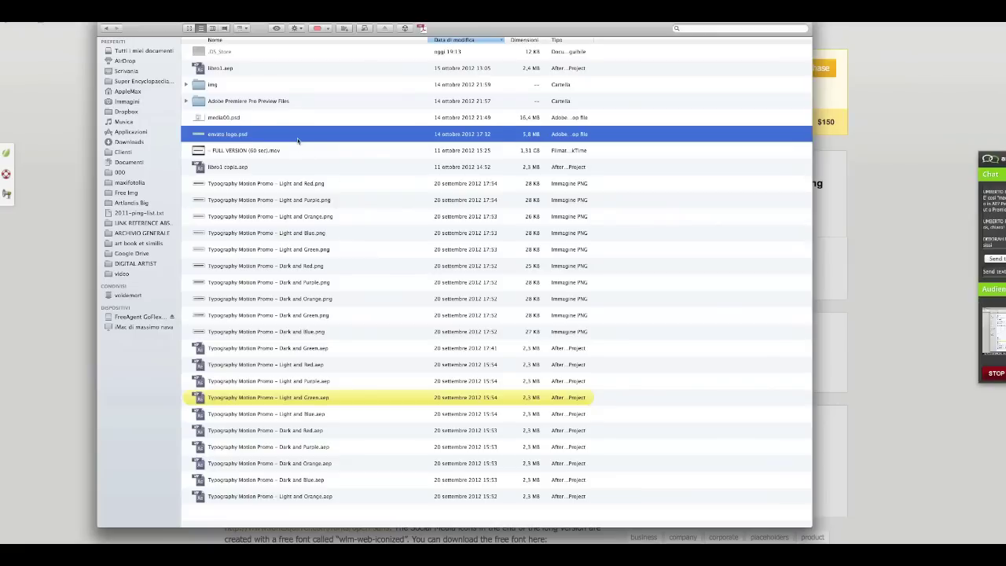
{"action": "key", "text": "space"}
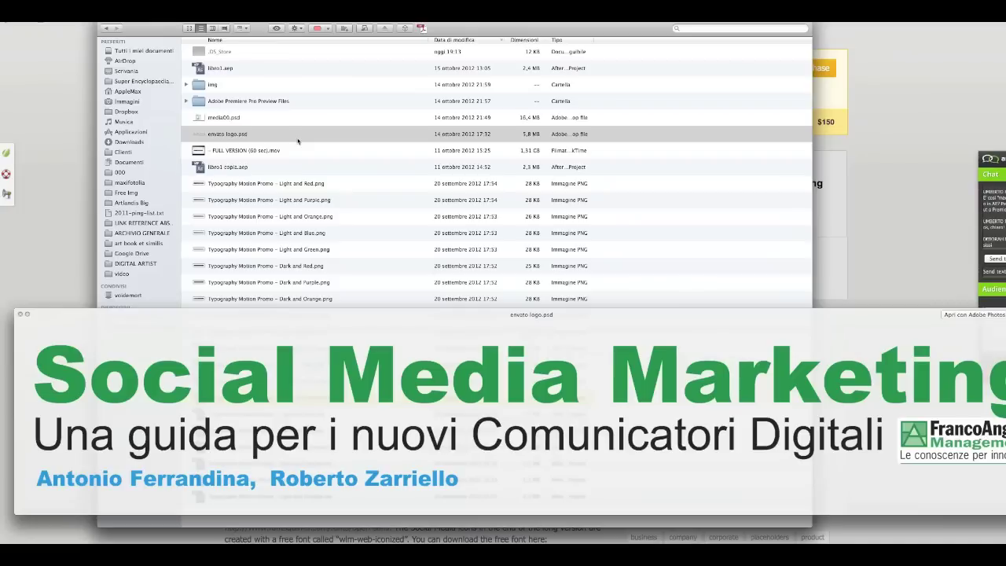
{"action": "key", "text": "space"}
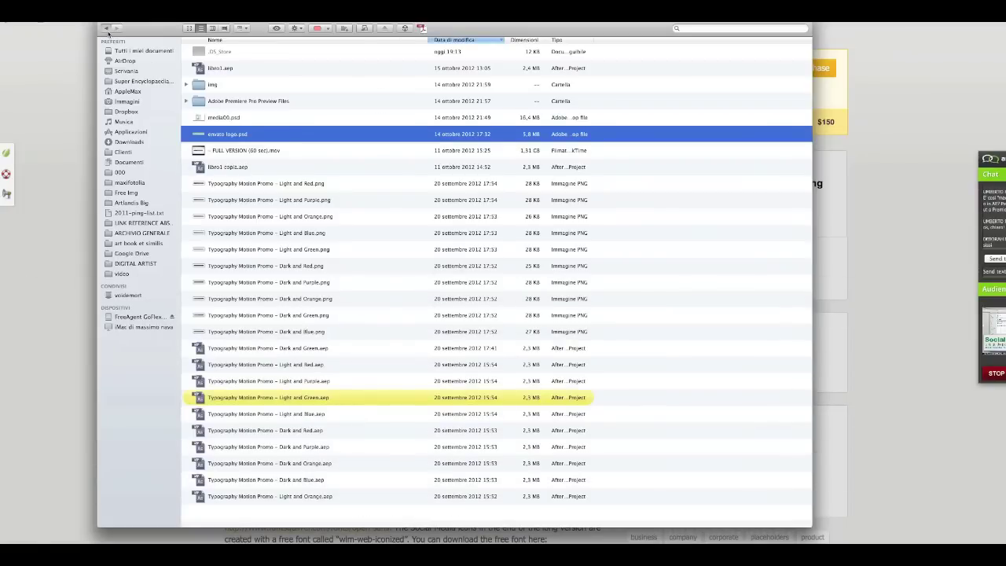
{"action": "left_click", "coordinate": [107, 30]}
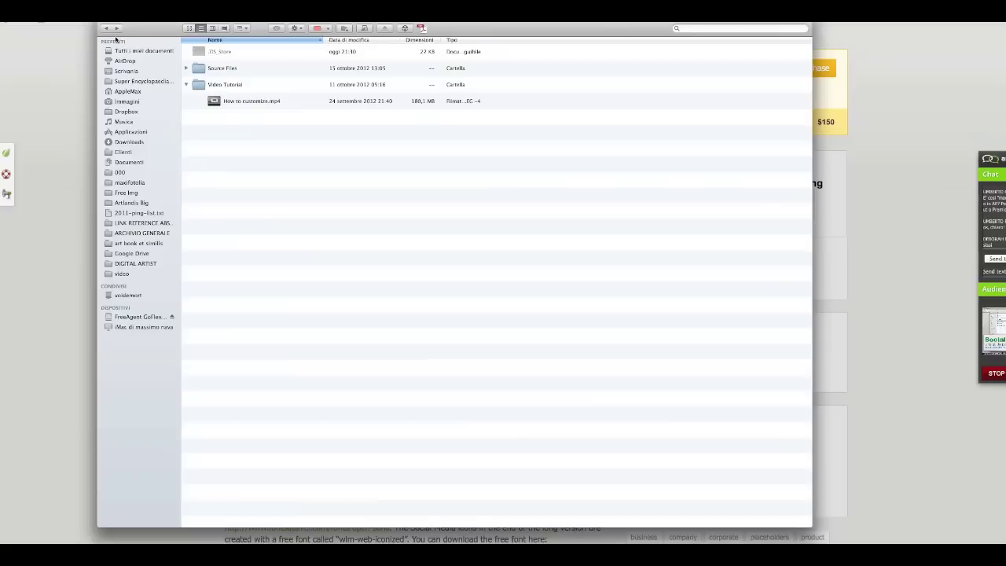
{"action": "left_click", "coordinate": [107, 29]}
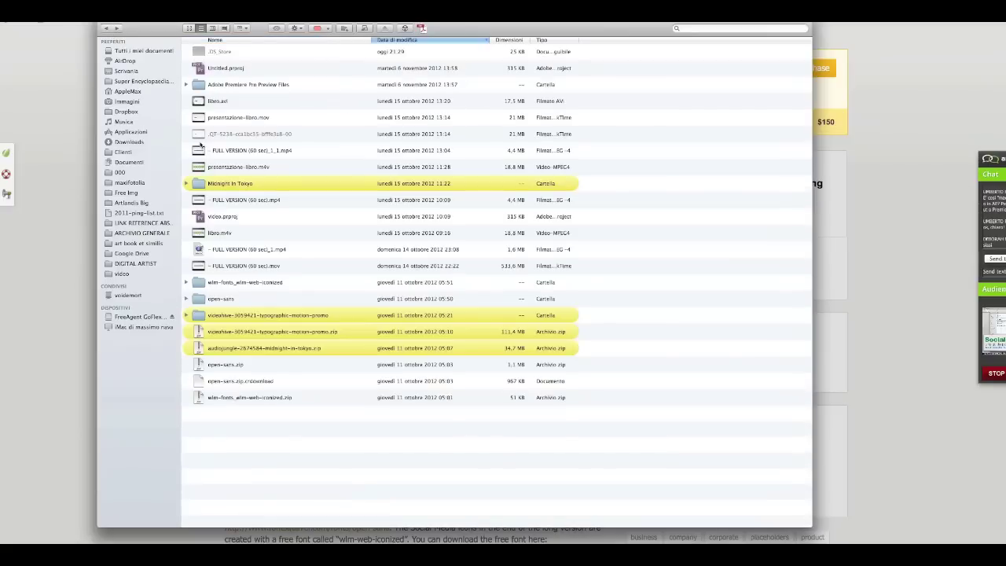
Unzip the promo archive again and preview envato logo.png from the new folder's img subfolder.
{"action": "double_click", "coordinate": [285, 331]}
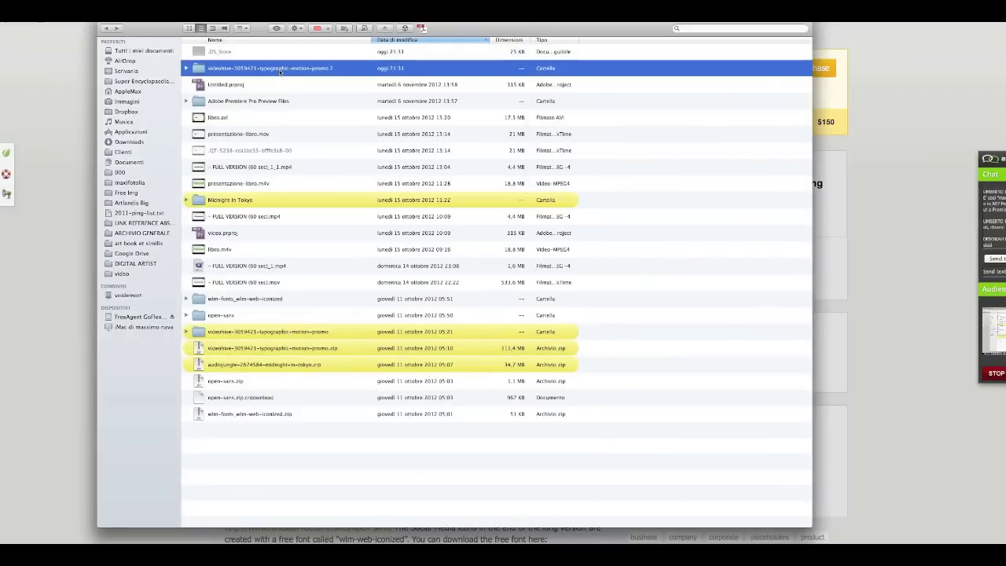
{"action": "double_click", "coordinate": [280, 71]}
{"action": "double_click", "coordinate": [246, 52]}
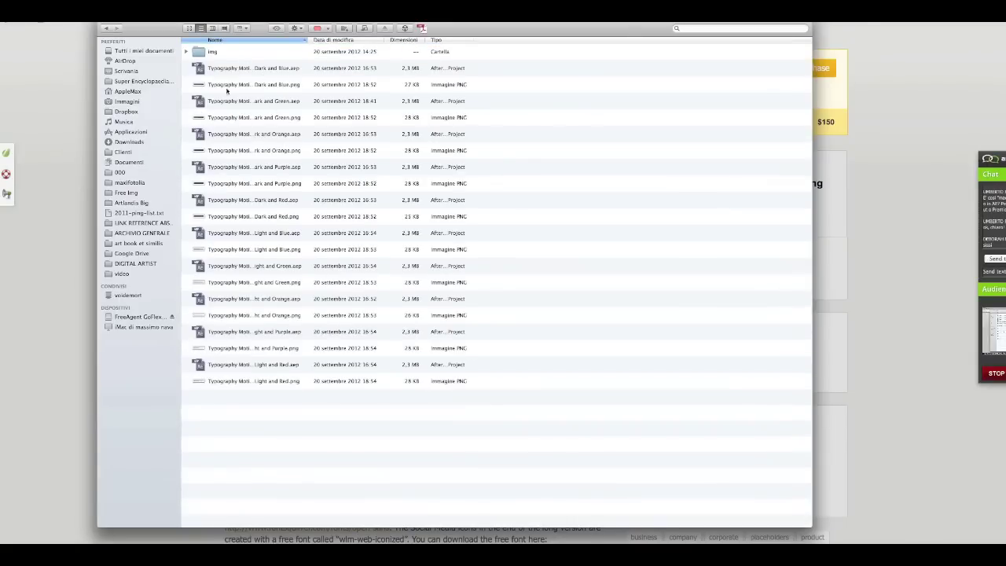
{"action": "left_click", "coordinate": [186, 52]}
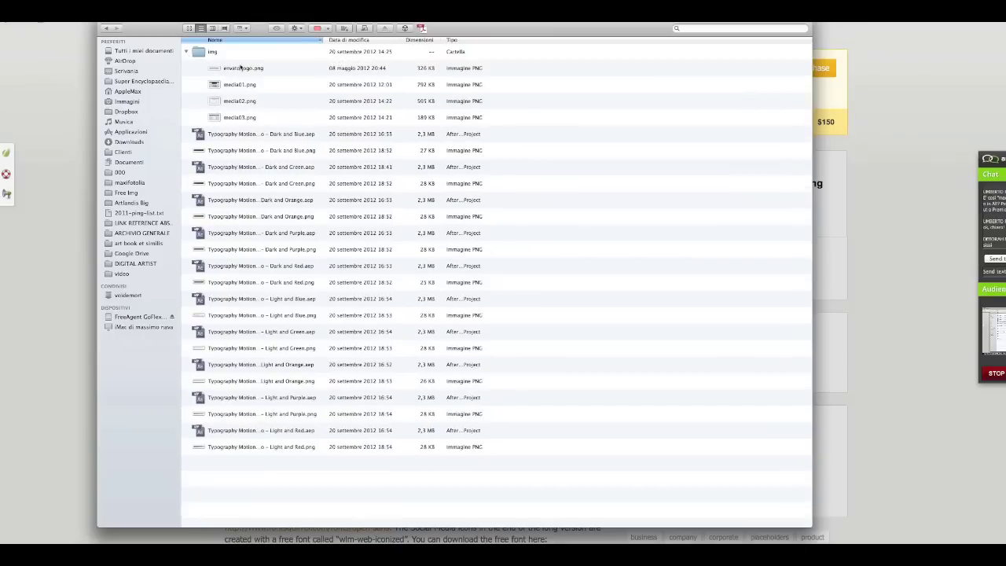
{"action": "left_click", "coordinate": [253, 69]}
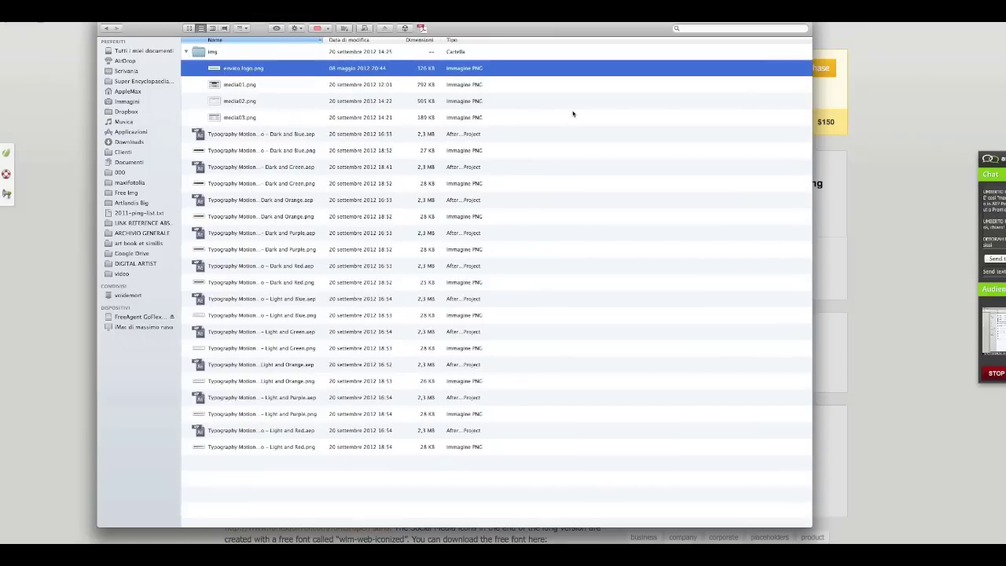
{"action": "key", "text": "space"}
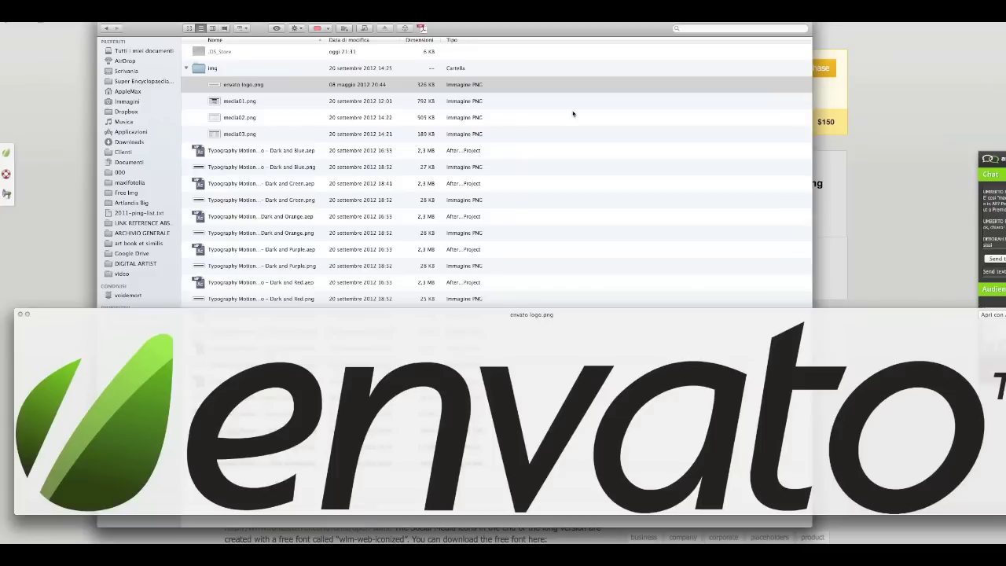
Step through media01, media02 and media03.png in Quick Look, close it, and go back.
{"action": "key", "text": "Down"}
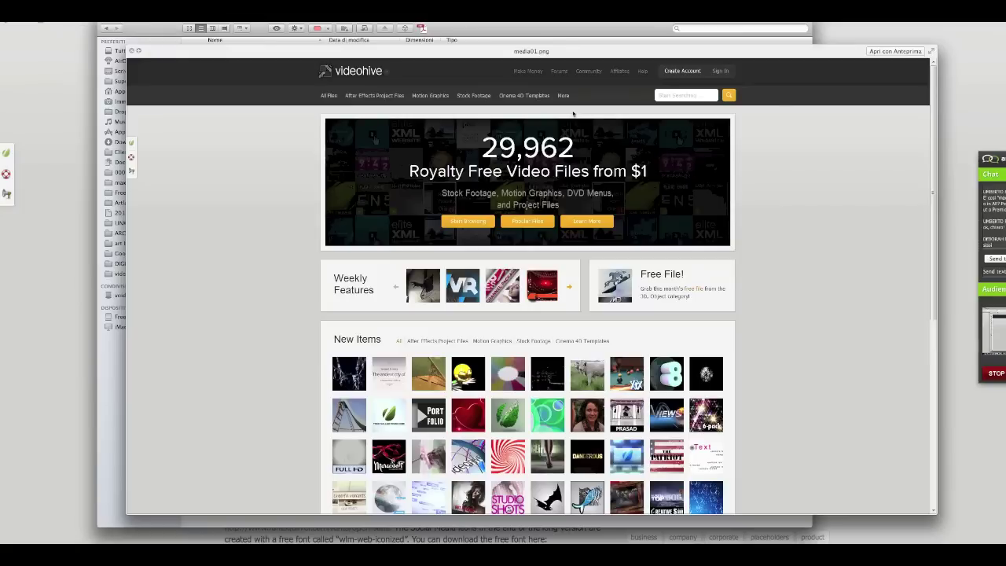
{"action": "key", "text": "Down"}
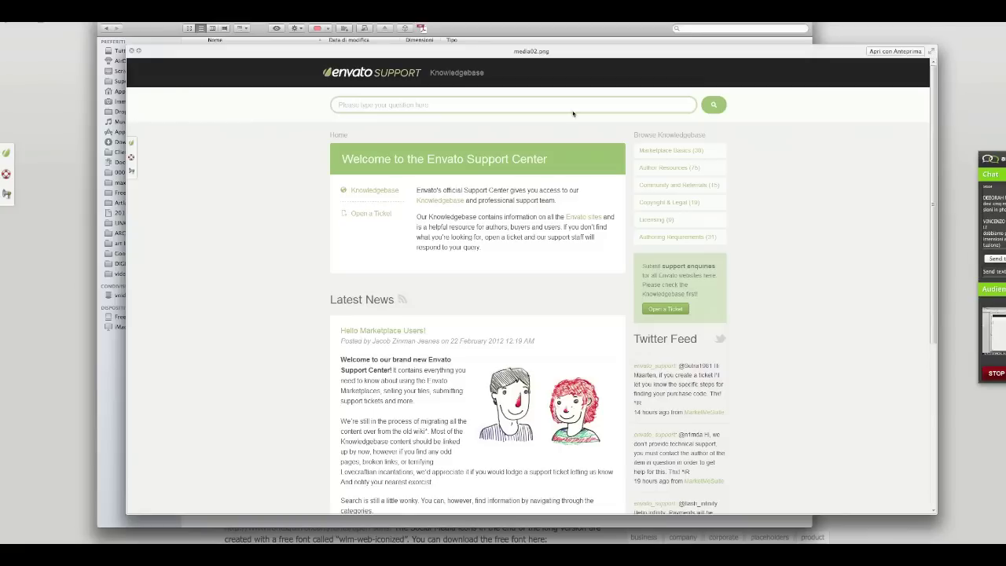
{"action": "key", "text": "Down"}
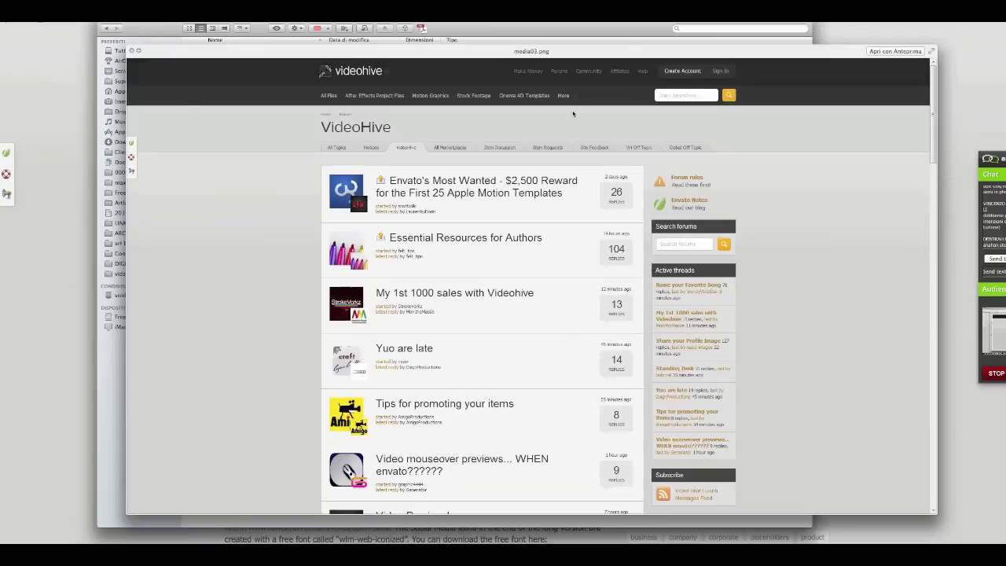
{"action": "key", "text": "space"}
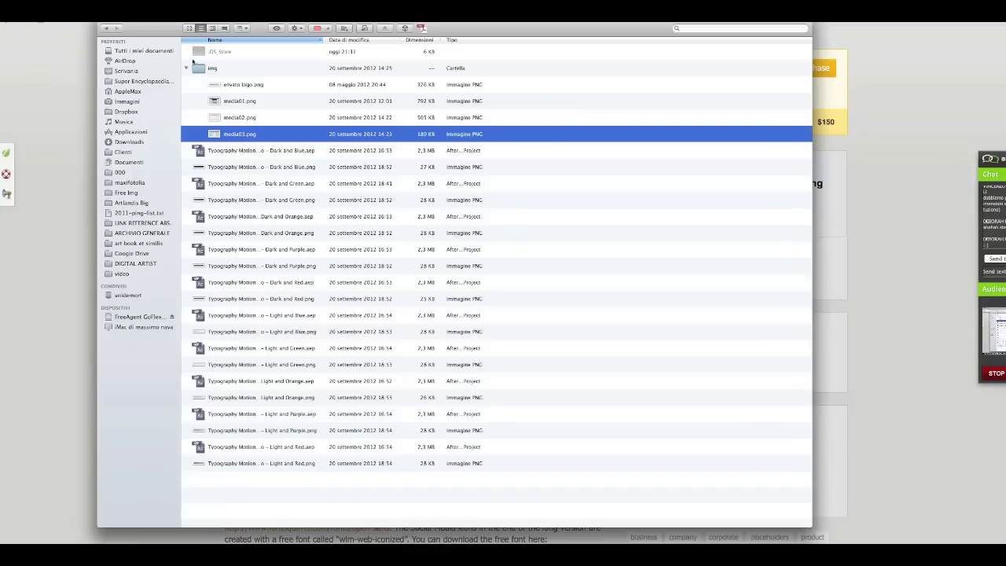
{"action": "left_click", "coordinate": [107, 30]}
Navigate from the video folder into the promo template's Source Files img subfolder.
{"action": "left_click", "coordinate": [106, 30]}
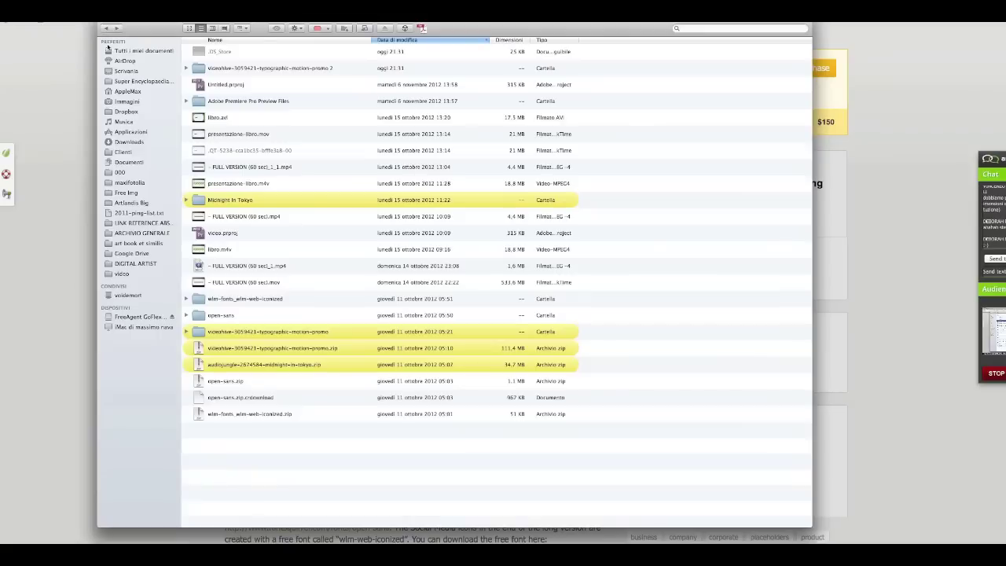
{"action": "double_click", "coordinate": [268, 331]}
{"action": "left_click", "coordinate": [243, 69]}
{"action": "double_click", "coordinate": [244, 69]}
{"action": "left_click", "coordinate": [246, 84]}
{"action": "double_click", "coordinate": [245, 84]}
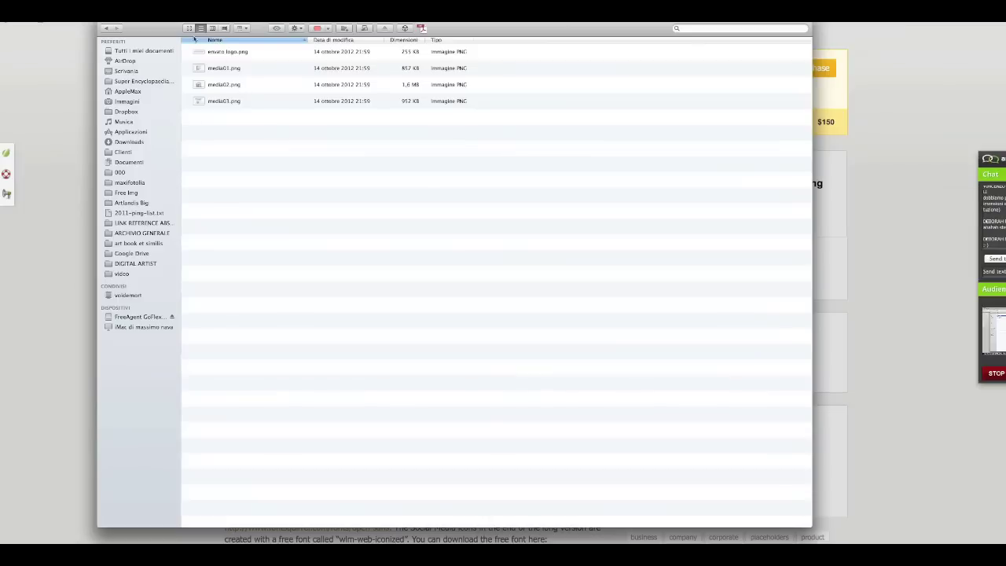
Show the img folder in icon view at maximum icon size, then return to the project folder.
{"action": "left_click", "coordinate": [189, 29]}
{"action": "left_click", "coordinate": [295, 28]}
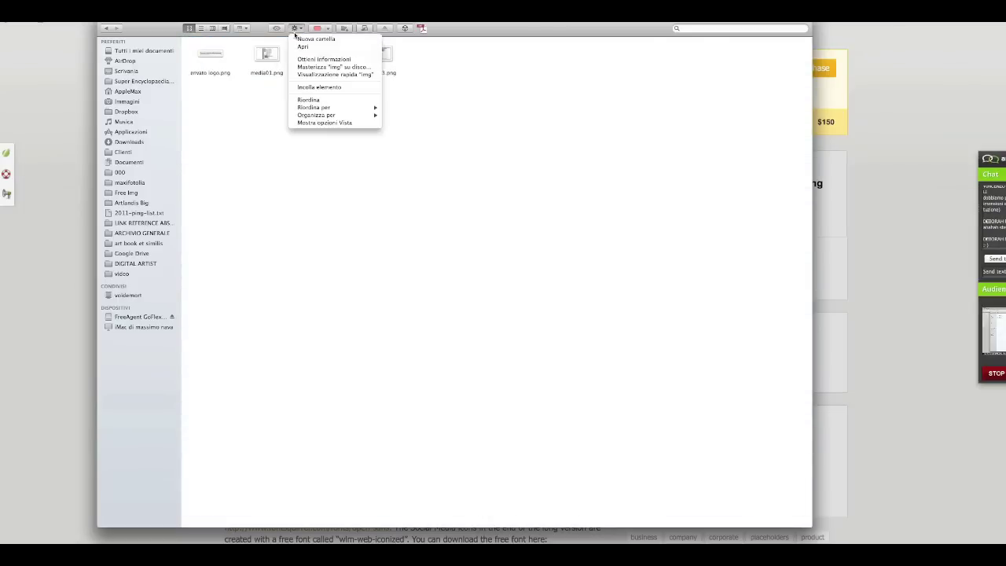
{"action": "left_click", "coordinate": [330, 125]}
{"action": "left_click", "coordinate": [440, 279]}
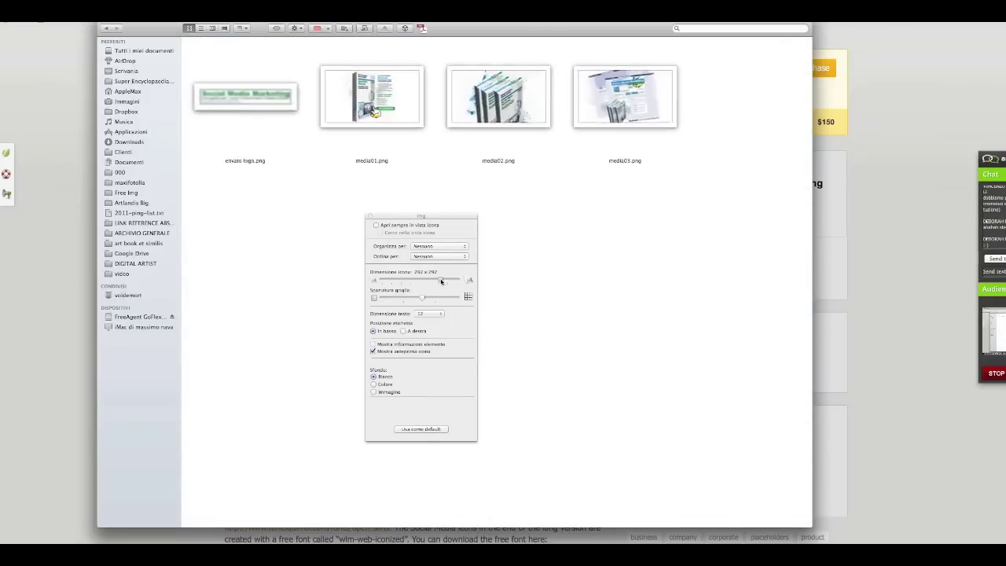
{"action": "left_click", "coordinate": [370, 216]}
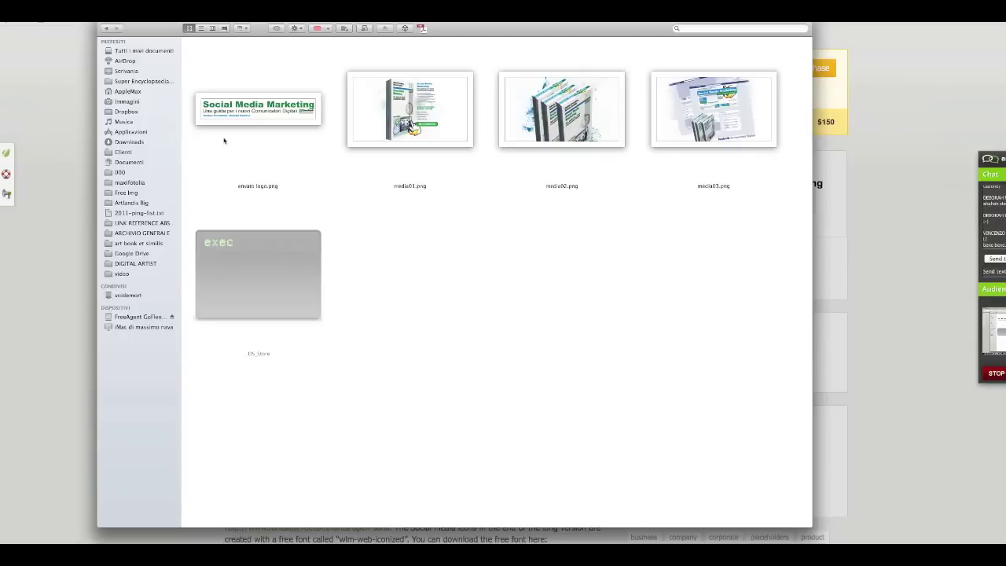
{"action": "left_click", "coordinate": [106, 28]}
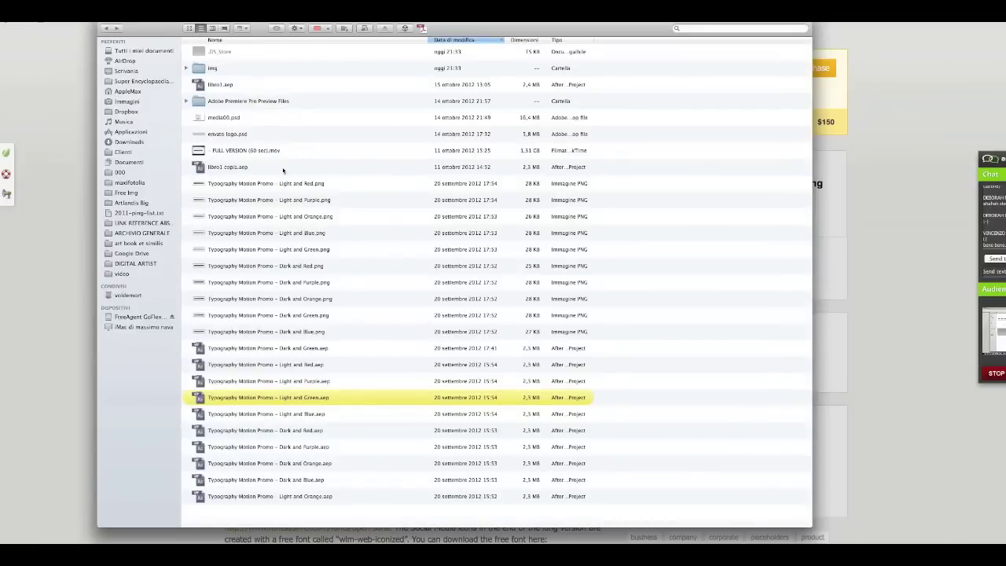
Open libro1.aep from the template folder in After Effects.
{"action": "left_click", "coordinate": [228, 87]}
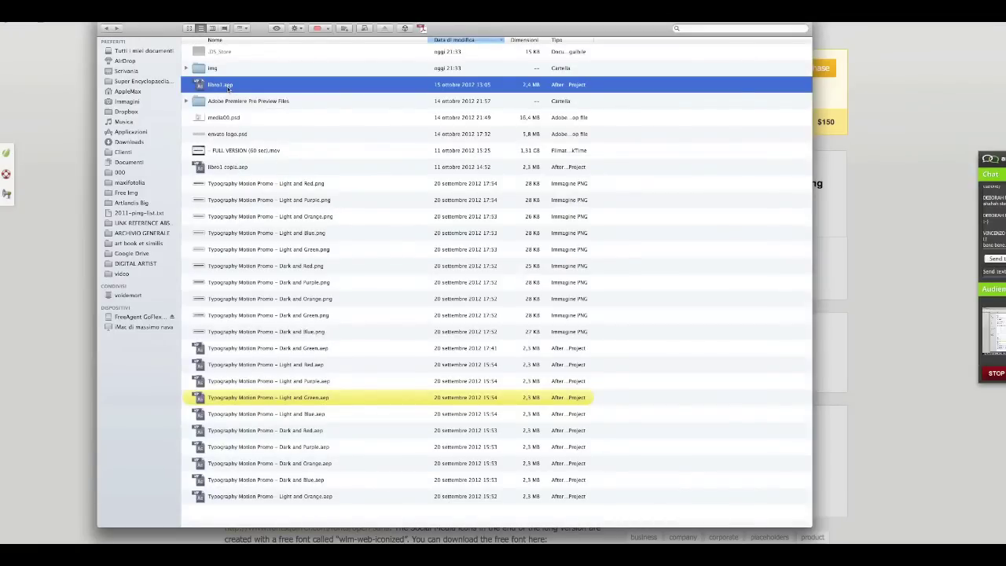
{"action": "double_click", "coordinate": [227, 86]}
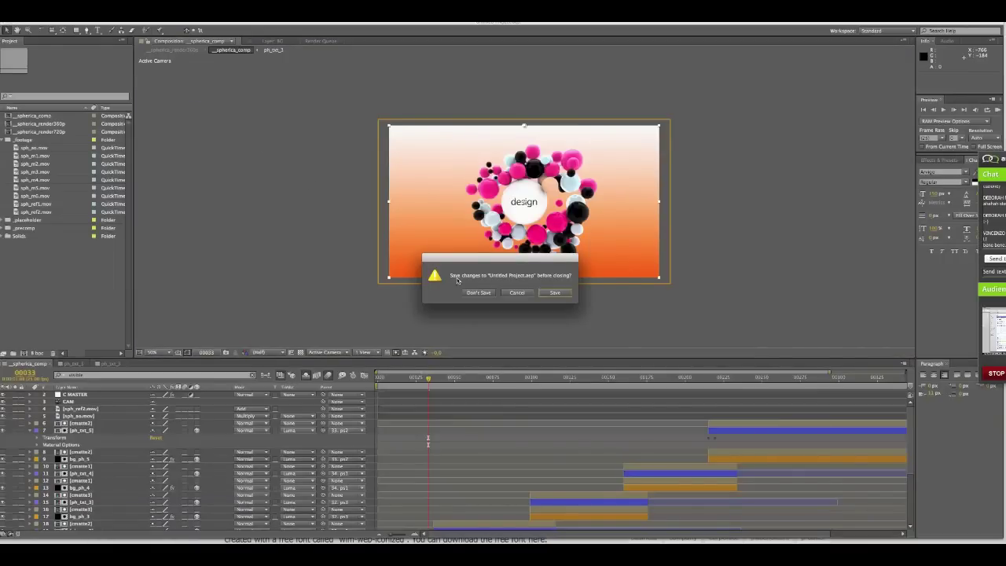
Don't save the untitled project, enlarge the timeline, and scrub the FULL VERSION (60 sec) composition.
{"action": "left_click", "coordinate": [477, 291]}
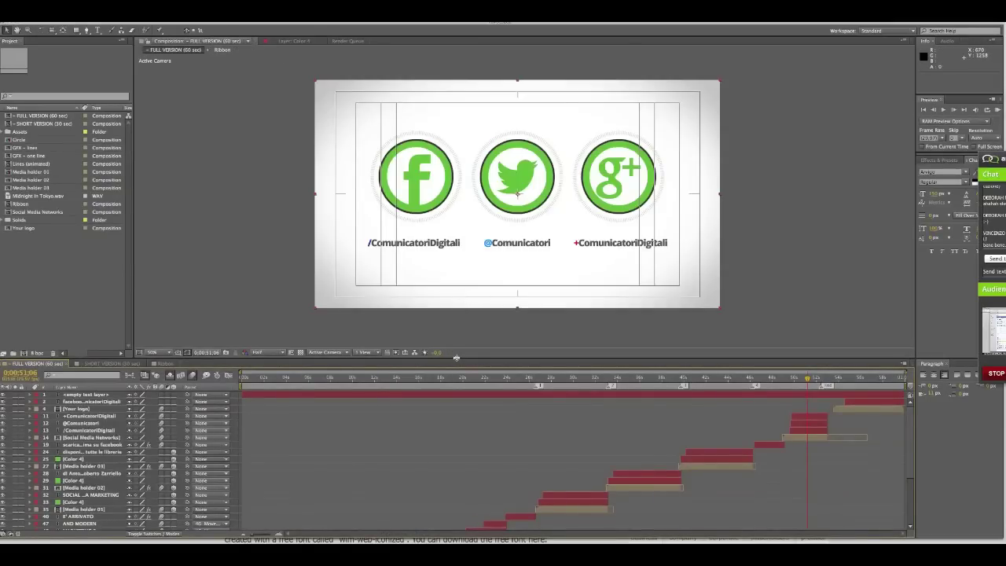
{"action": "left_click_drag", "start_coordinate": [456, 358], "coordinate": [456, 331]}
{"action": "mouse_move", "coordinate": [369, 350]}
{"action": "left_mouse_down"}
{"action": "mouse_move", "coordinate": [295, 350]}
{"action": "mouse_move", "coordinate": [614, 355]}
{"action": "left_mouse_up"}
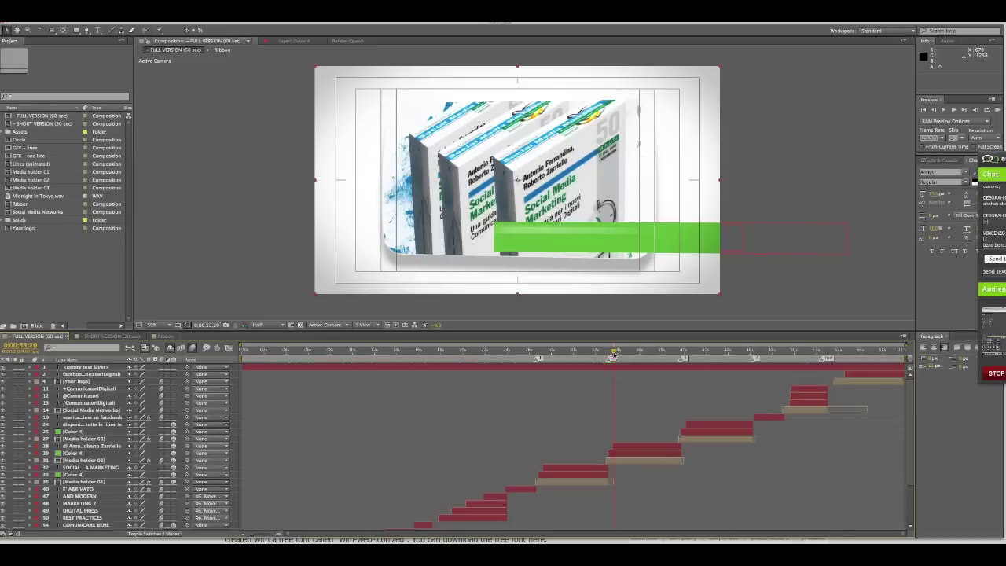
{"action": "left_click", "coordinate": [51, 257]}
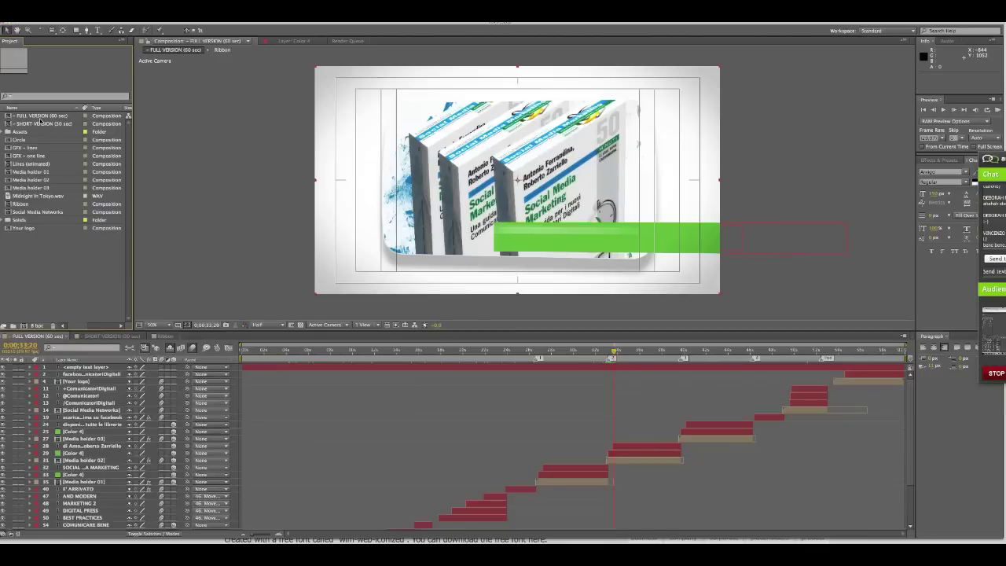
Open SHORT VERSION (30 sec) as a second timeline and compare it with FULL VERSION (60 sec).
{"action": "left_click_drag", "start_coordinate": [41, 128], "coordinate": [98, 342]}
{"action": "left_click_drag", "start_coordinate": [99, 342], "coordinate": [99, 342]}
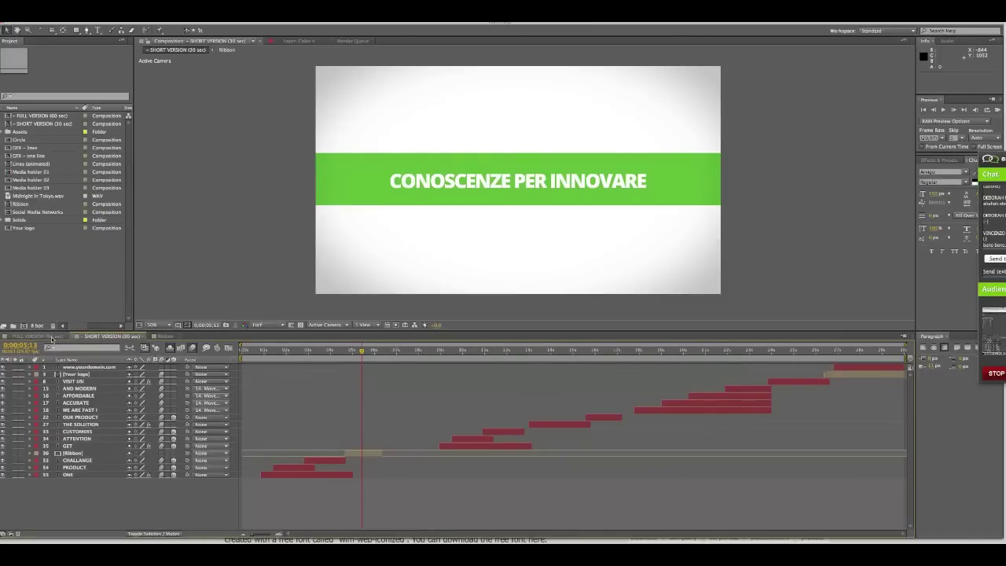
{"action": "left_click", "coordinate": [52, 338]}
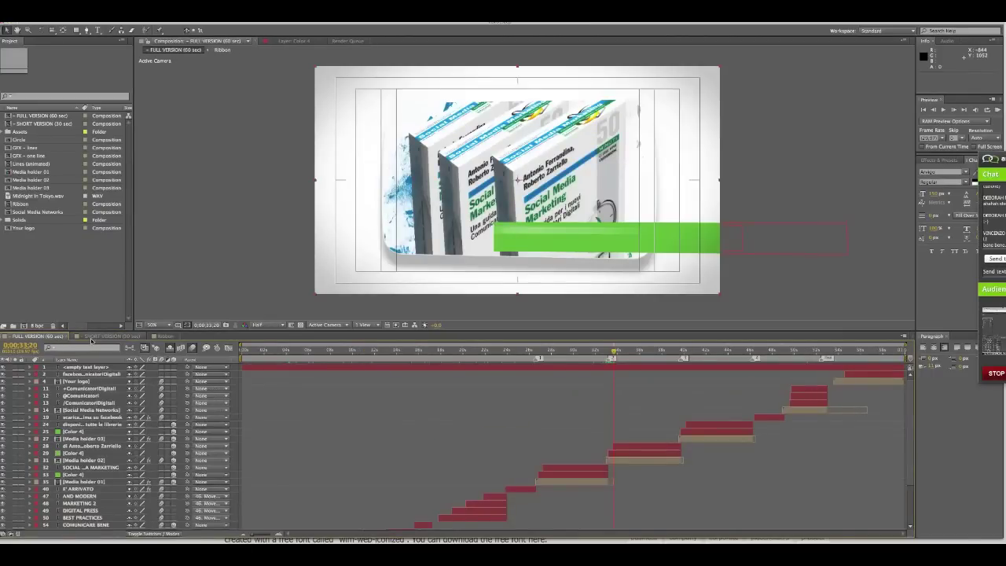
{"action": "left_click", "coordinate": [94, 338]}
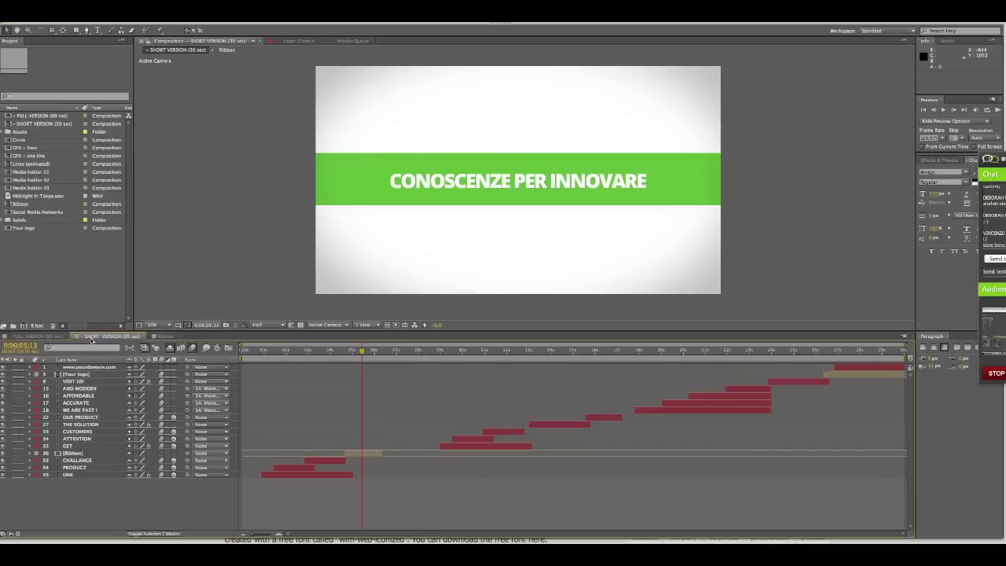
{"action": "left_click", "coordinate": [48, 336]}
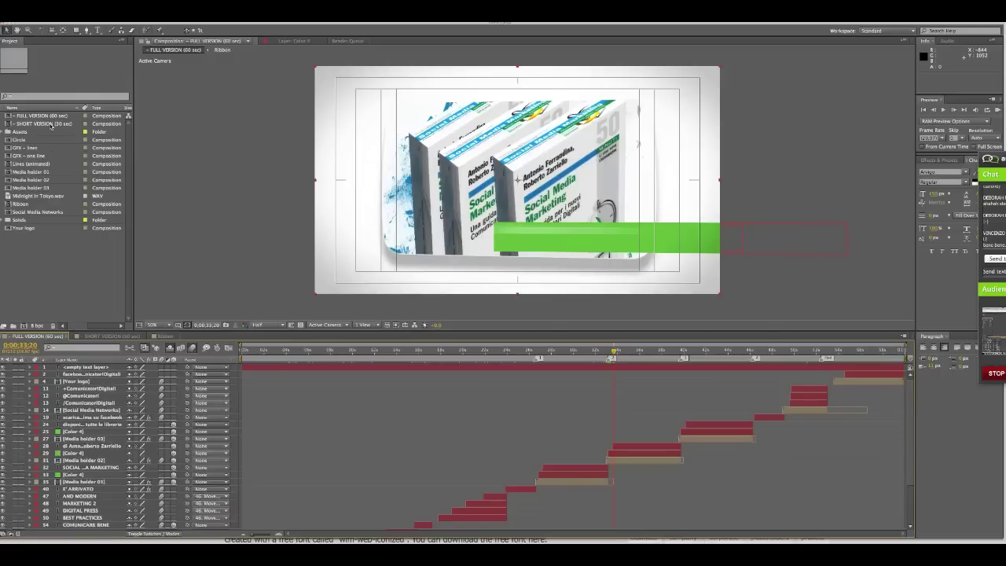
{"action": "left_click", "coordinate": [118, 12]}
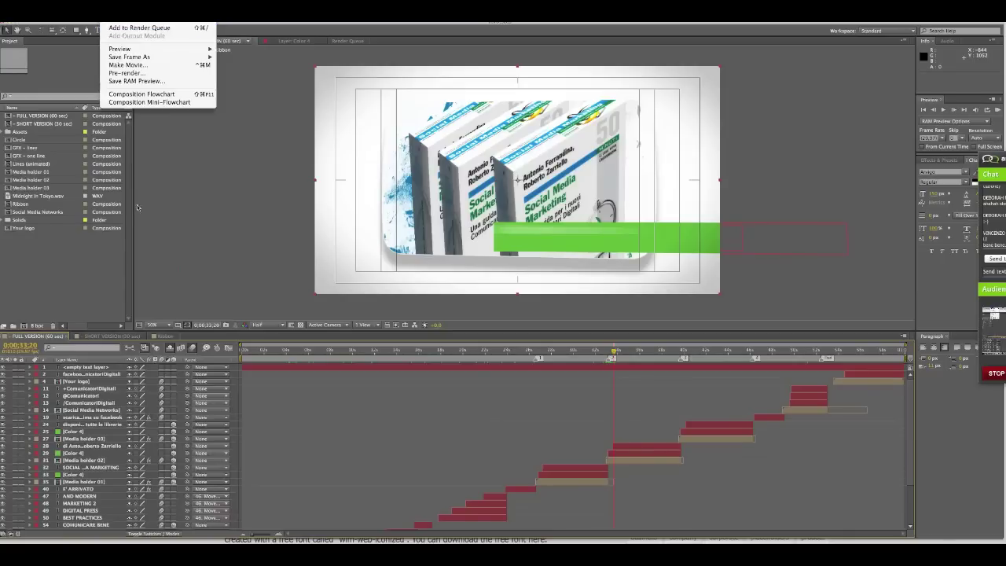
{"action": "left_click", "coordinate": [118, 336]}
{"action": "left_click", "coordinate": [118, 336]}
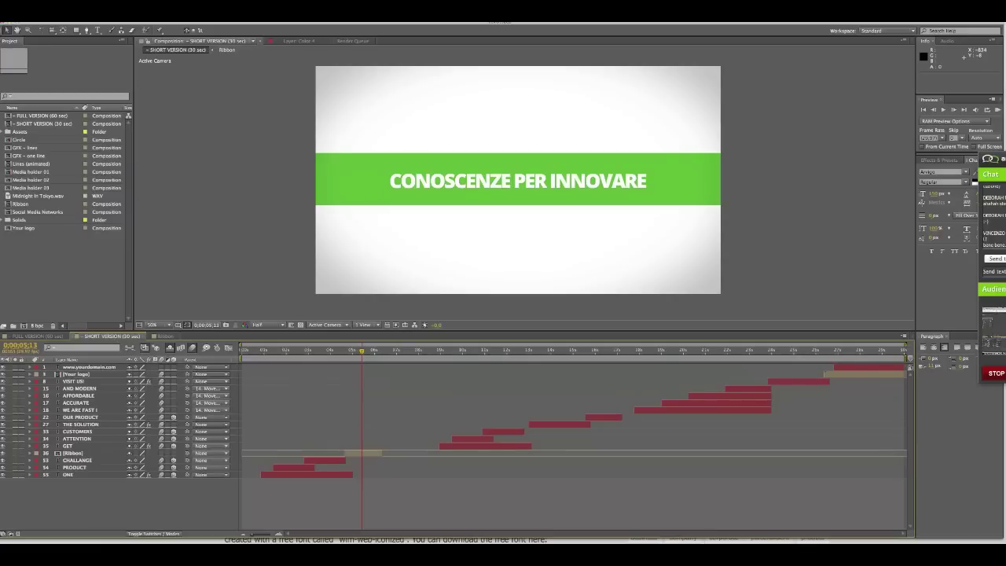
{"action": "left_click", "coordinate": [129, 16]}
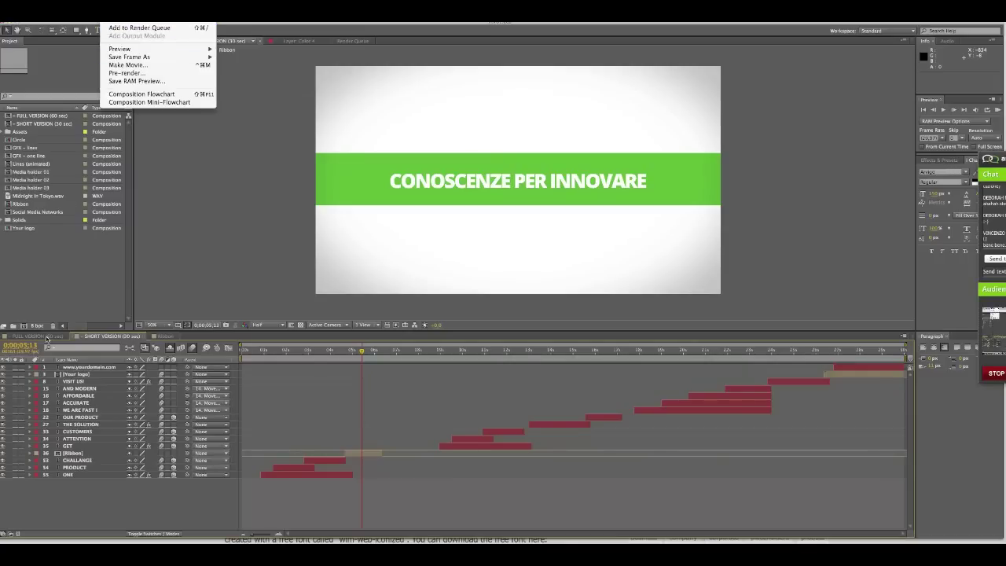
{"action": "left_click", "coordinate": [43, 338]}
{"action": "left_click", "coordinate": [42, 338]}
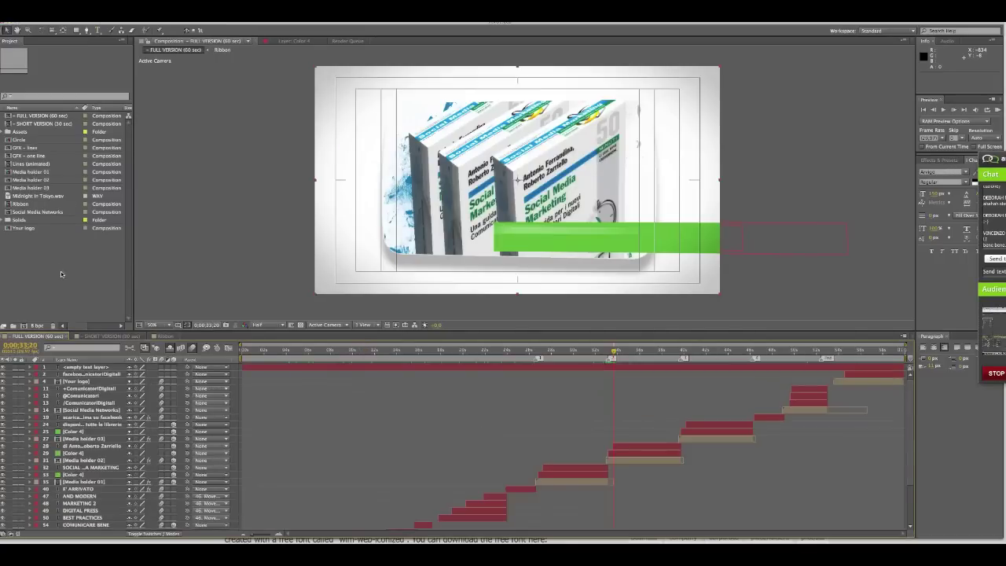
{"action": "left_click", "coordinate": [34, 141]}
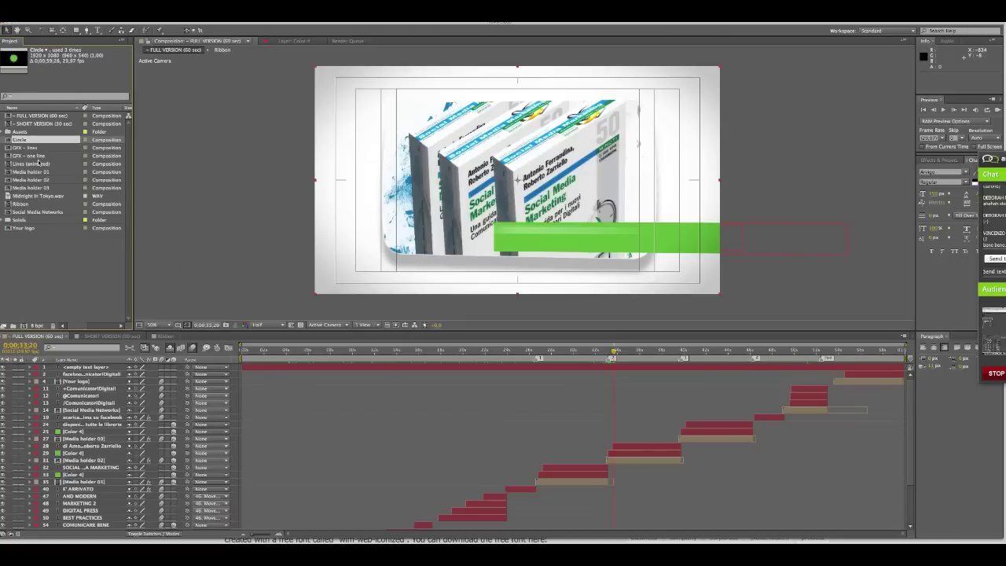
In the Project panel, select Media holder 01, then open the Media holder 03 composition.
{"action": "left_click", "coordinate": [57, 175]}
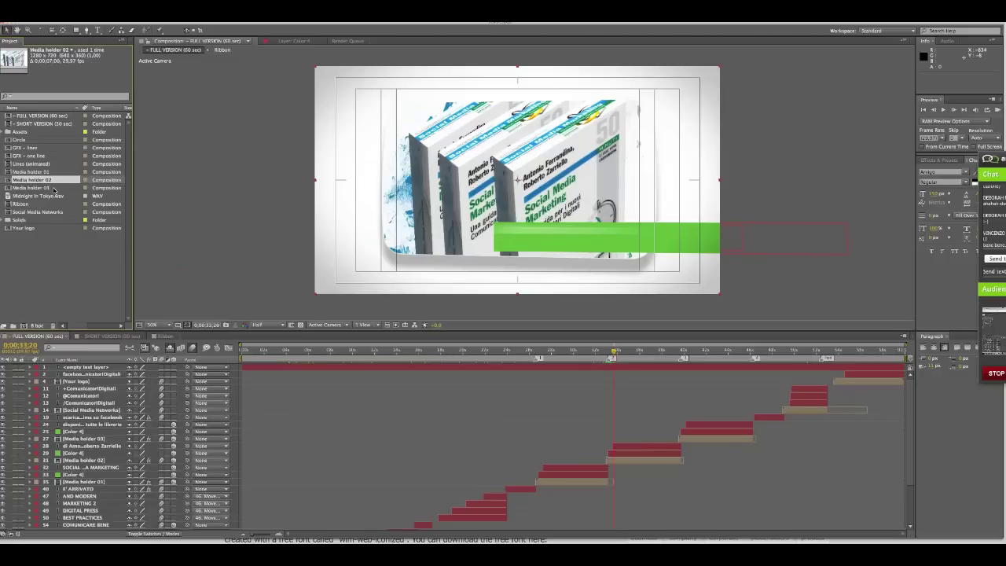
{"action": "left_click", "coordinate": [53, 189]}
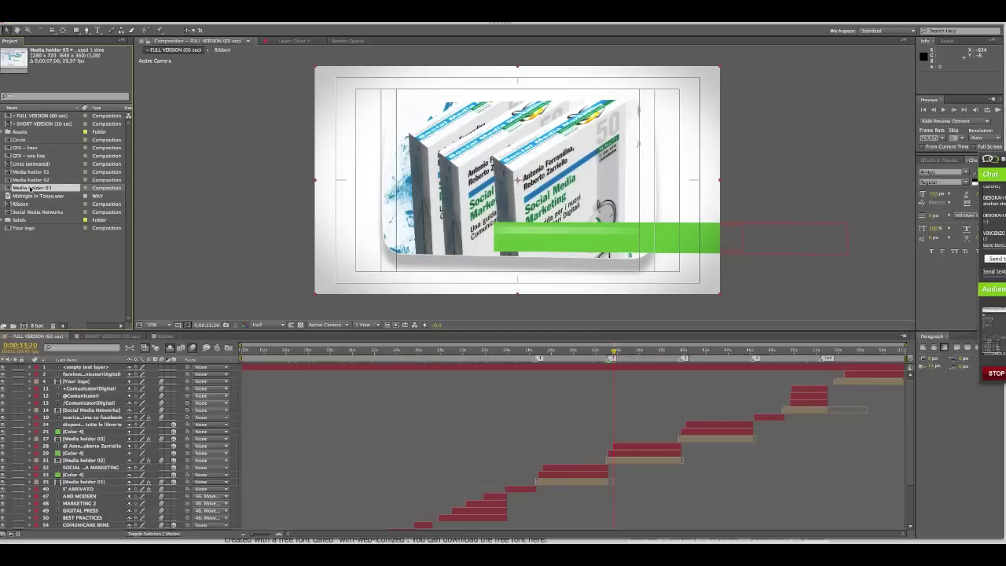
{"action": "double_click", "coordinate": [30, 189]}
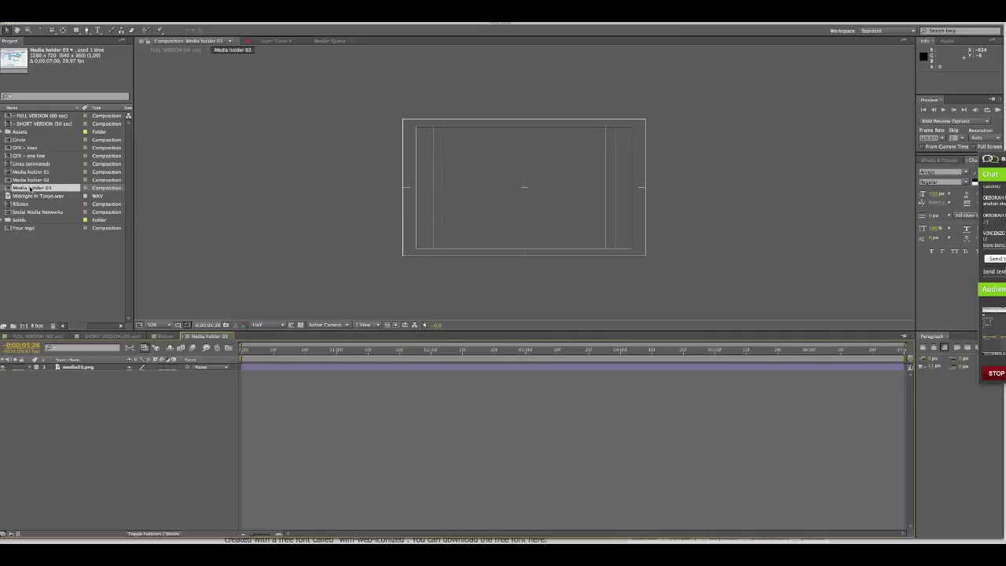
At 0:00:00:24, nudge the media03.png image slightly to the right in the viewer.
{"action": "left_click", "coordinate": [317, 350]}
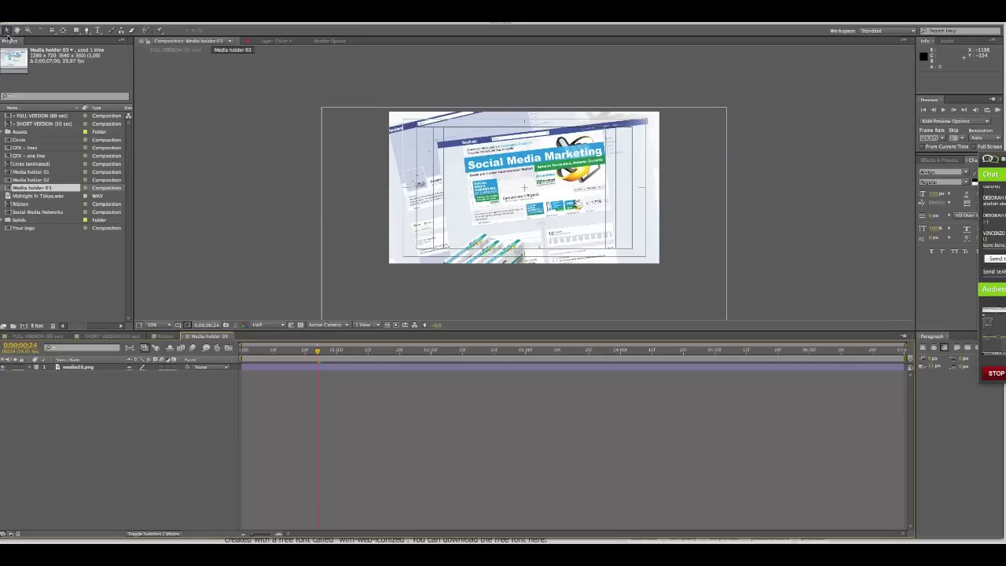
{"action": "left_click_drag", "start_coordinate": [409, 163], "coordinate": [469, 163]}
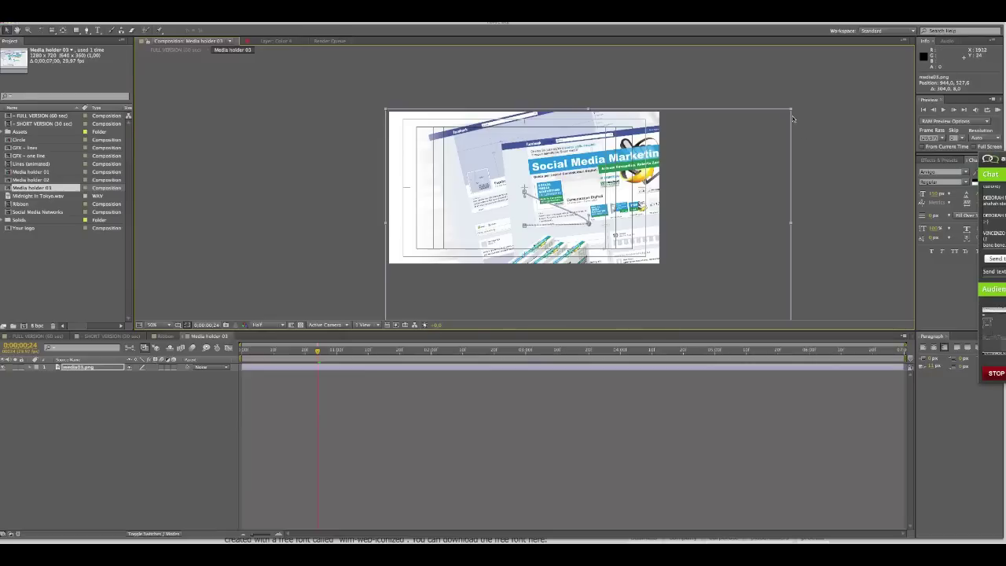
Shrink media03.png and shift it left, review its Transform values, then close Media holder 03.
{"action": "left_click_drag", "start_coordinate": [791, 112], "coordinate": [723, 148]}
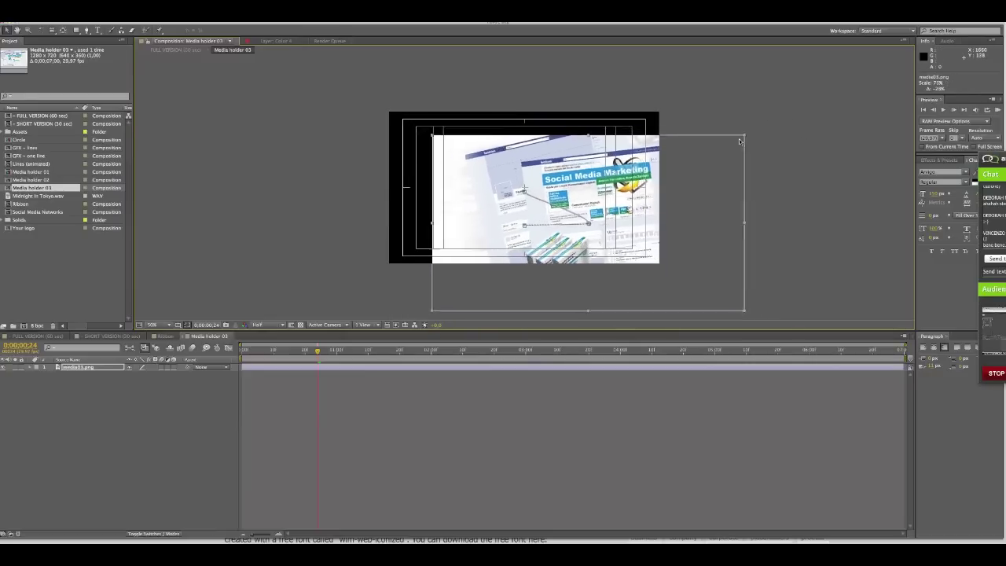
{"action": "mouse_move", "coordinate": [635, 190]}
{"action": "left_mouse_down"}
{"action": "mouse_move", "coordinate": [602, 189]}
{"action": "mouse_move", "coordinate": [568, 161]}
{"action": "left_mouse_up"}
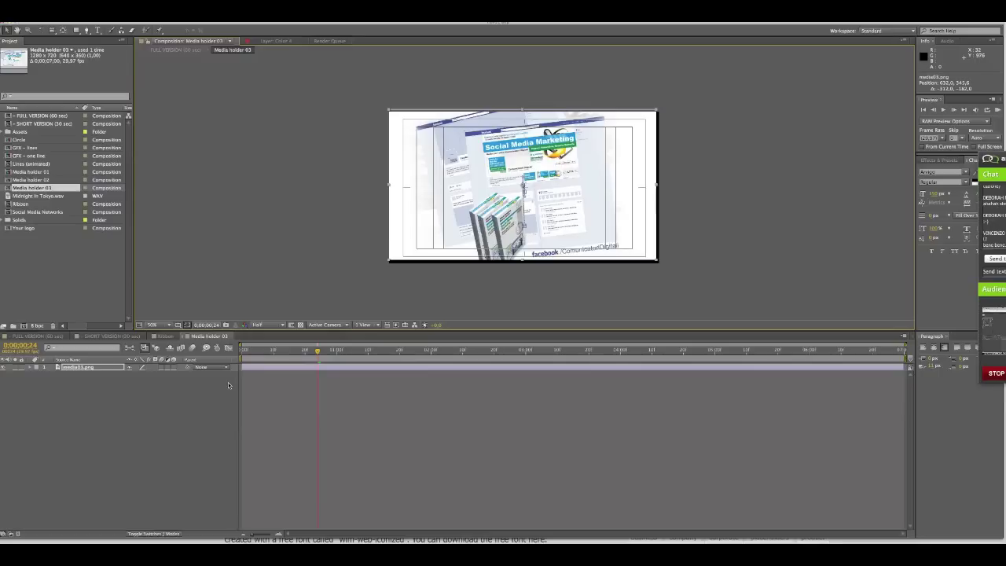
{"action": "left_click", "coordinate": [31, 368]}
{"action": "left_click", "coordinate": [36, 376]}
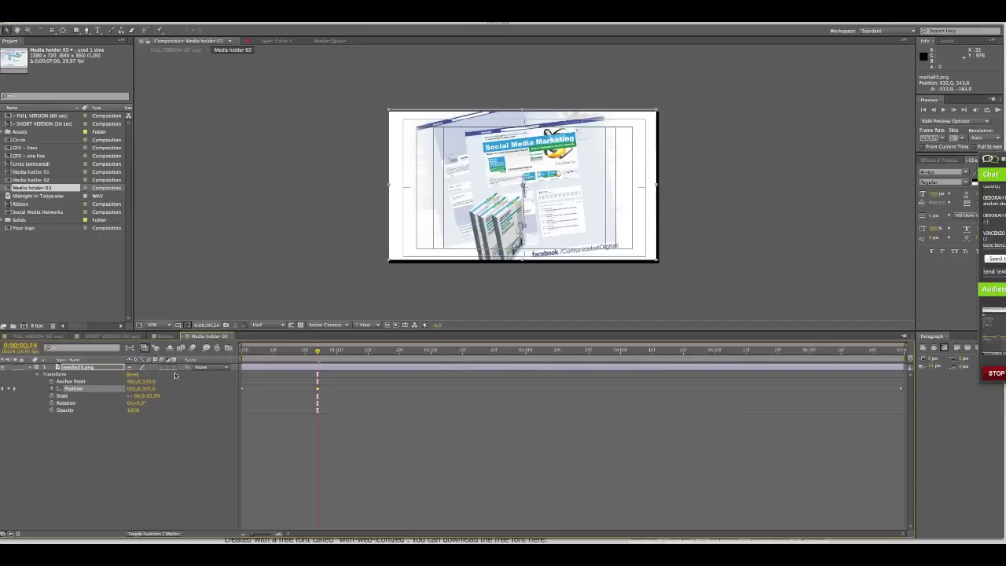
{"action": "left_click", "coordinate": [230, 336]}
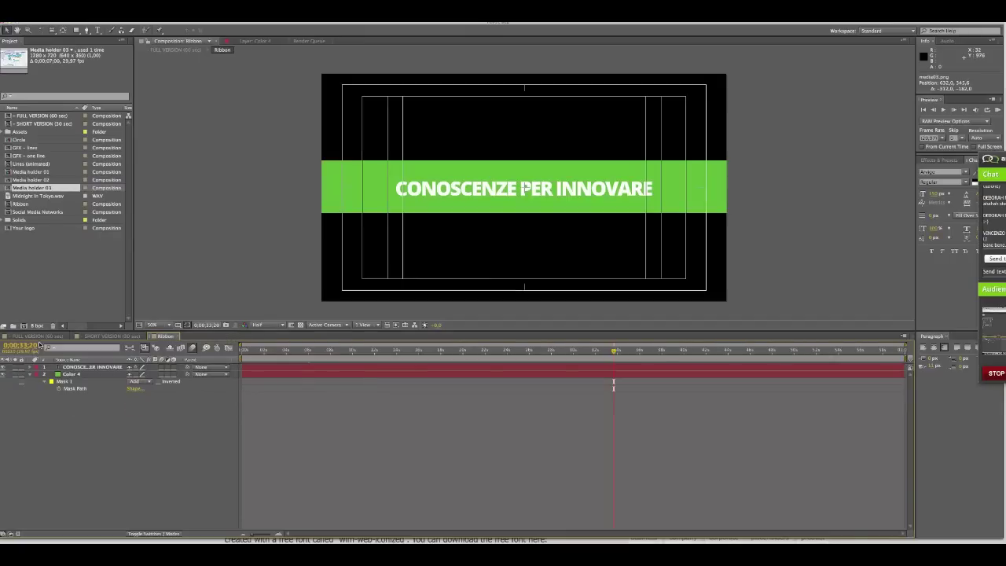
Return to the FULL VERSION composition and select the Midnight In Tokyo.wav audio file.
{"action": "left_click", "coordinate": [26, 336]}
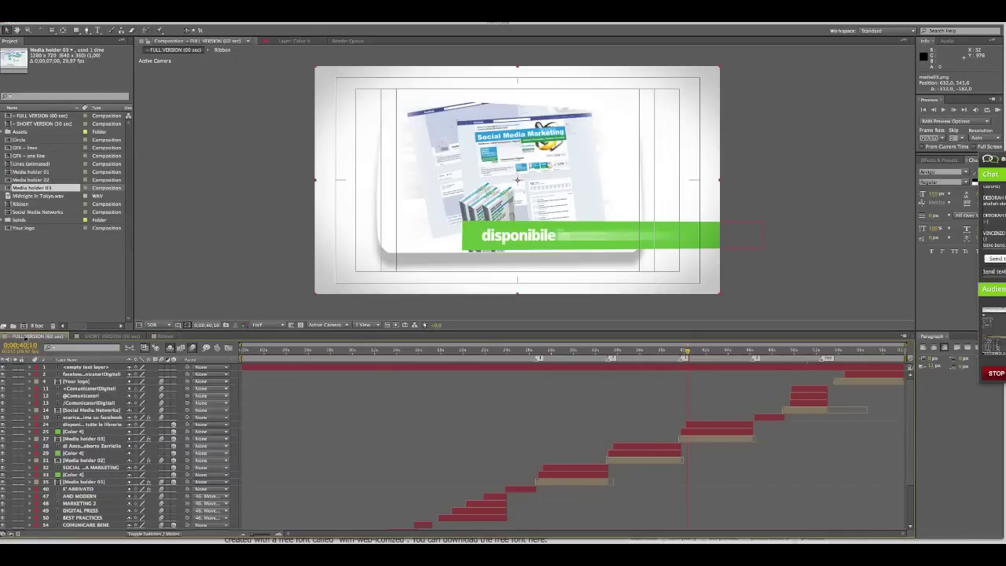
{"action": "left_click", "coordinate": [68, 197]}
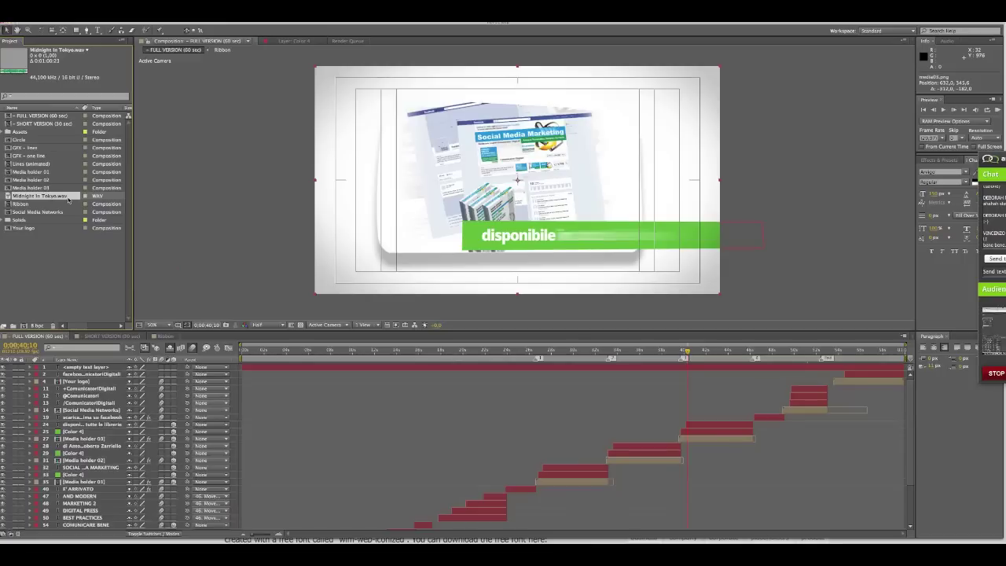
{"action": "left_click", "coordinate": [79, 18]}
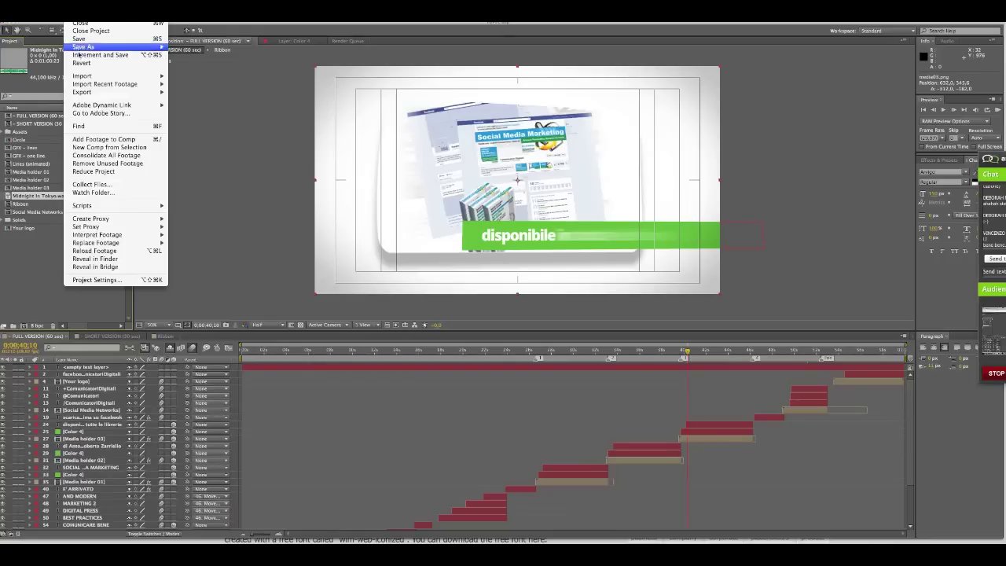
{"action": "mouse_move", "coordinate": [82, 76]}
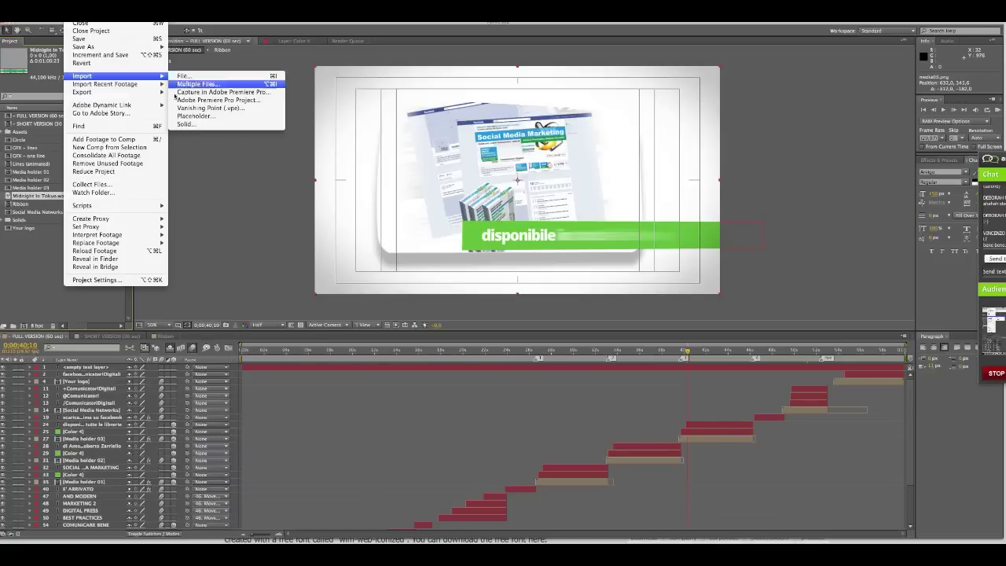
{"action": "left_click", "coordinate": [35, 257]}
{"action": "left_click", "coordinate": [40, 206]}
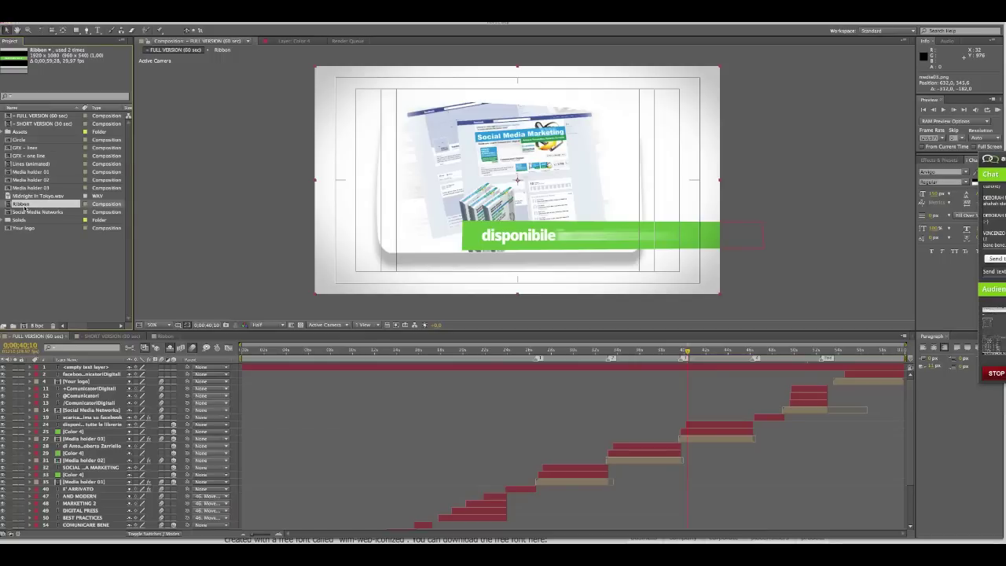
Open Ribbon, glance at Social Media Networks, return to Ribbon and expand its CONOSCENZE PER INNOVARE layer.
{"action": "double_click", "coordinate": [25, 207]}
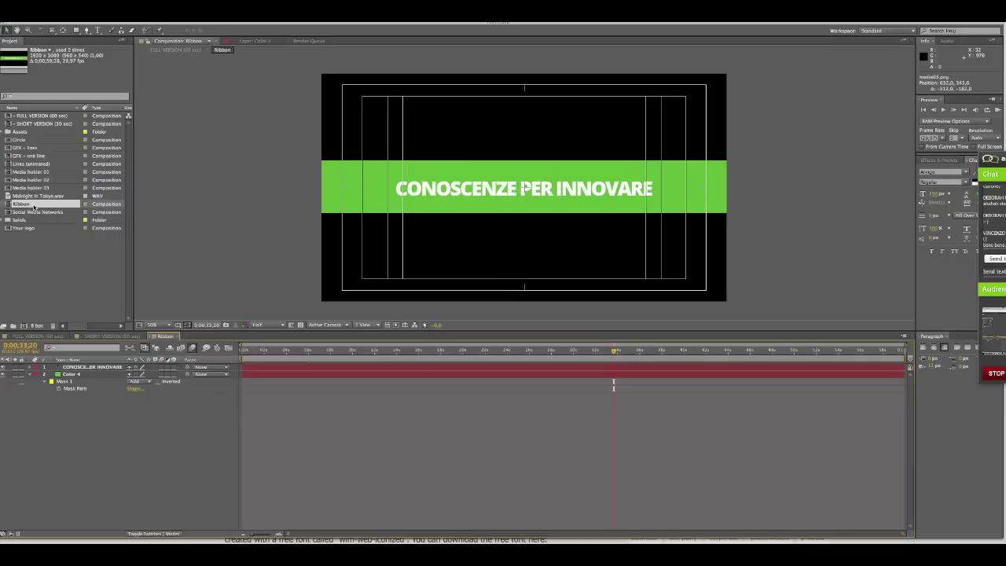
{"action": "double_click", "coordinate": [31, 212]}
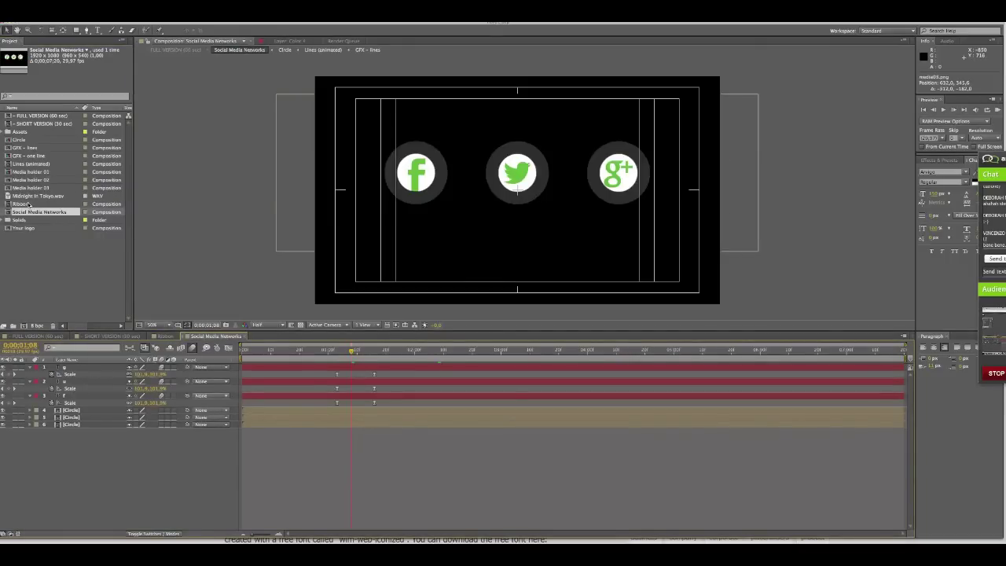
{"action": "double_click", "coordinate": [28, 205]}
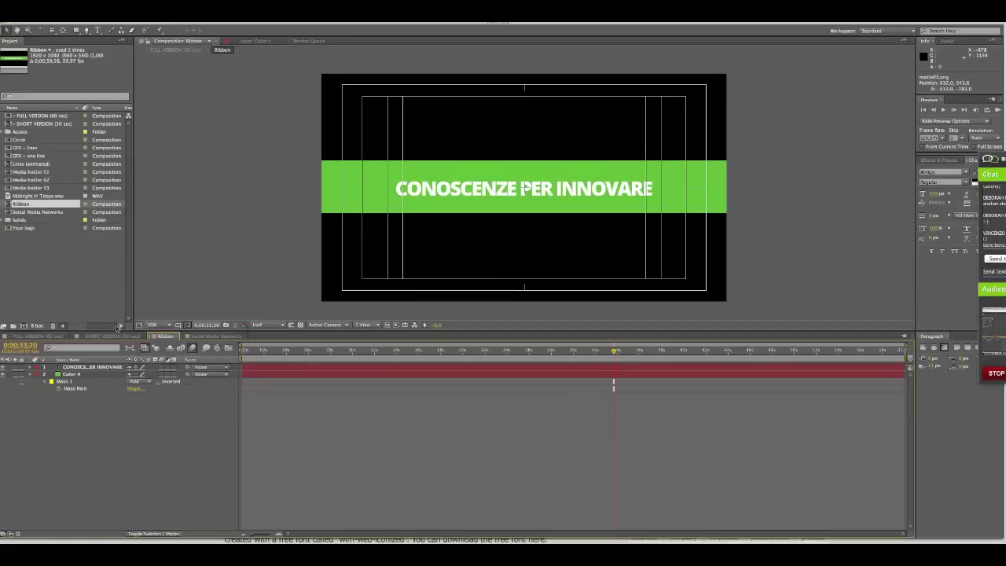
{"action": "left_click", "coordinate": [30, 368]}
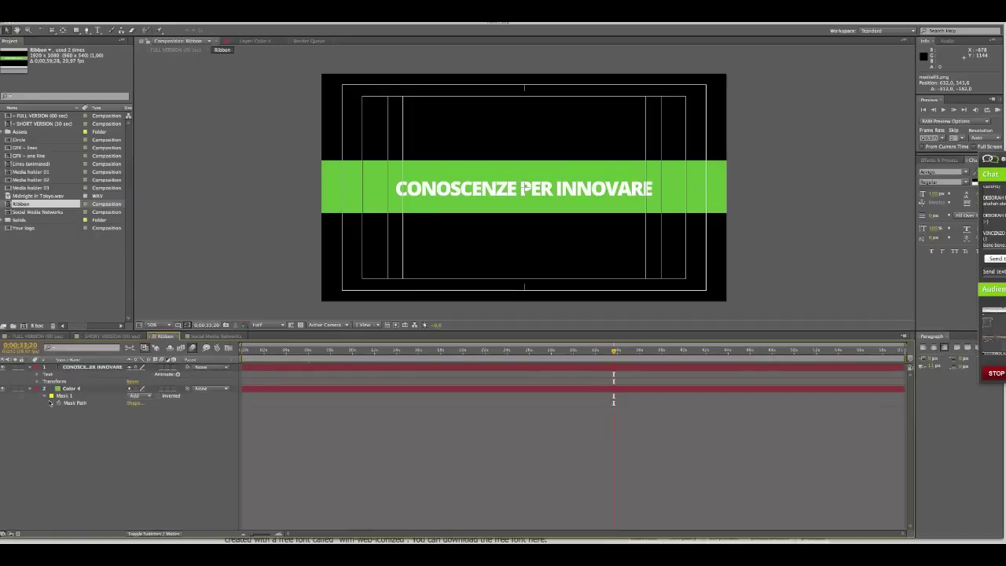
Expand the text layer's Transform and Text groups, then open Color 4 in its Layer panel.
{"action": "left_click", "coordinate": [38, 381]}
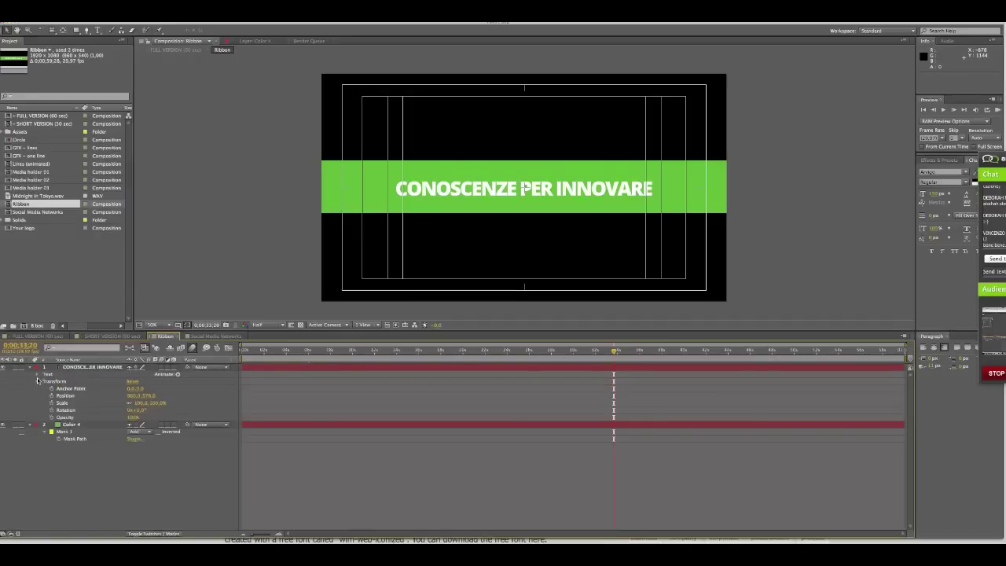
{"action": "left_click", "coordinate": [38, 375]}
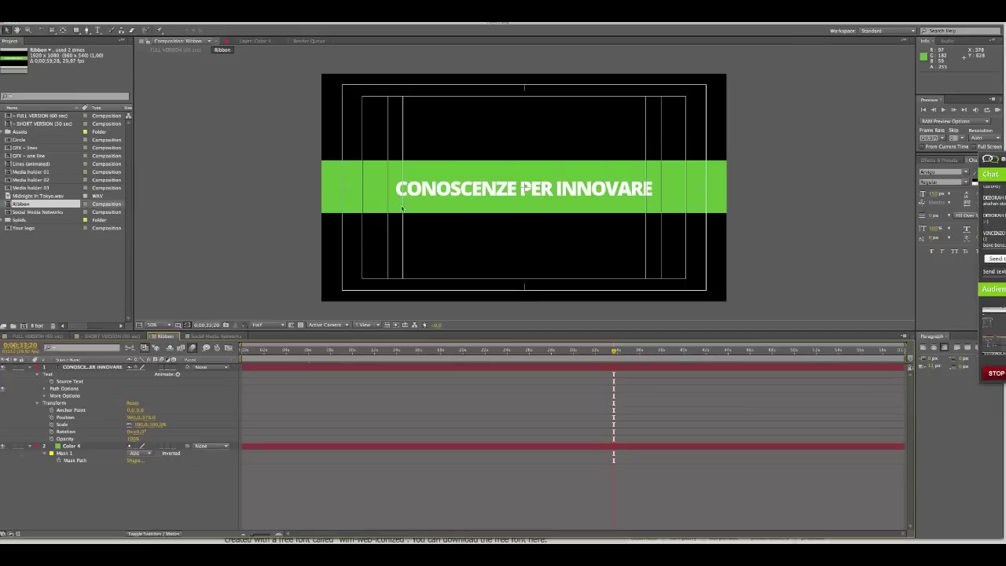
{"action": "double_click", "coordinate": [58, 450]}
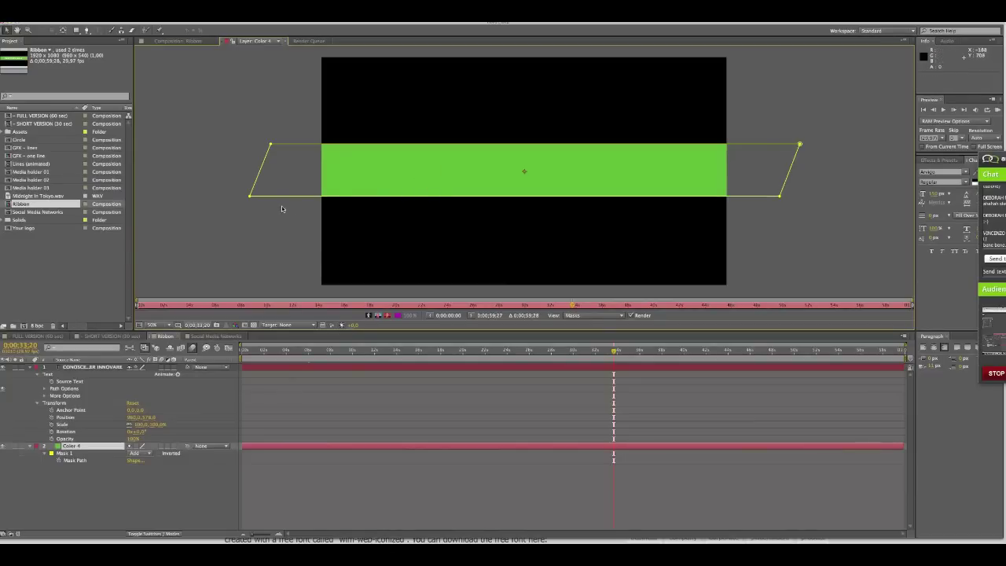
Drag the Color 4 mask's lower-left vertex right for a steep diagonal, then select the ribbon text.
{"action": "left_click_drag", "start_coordinate": [250, 195], "coordinate": [385, 196]}
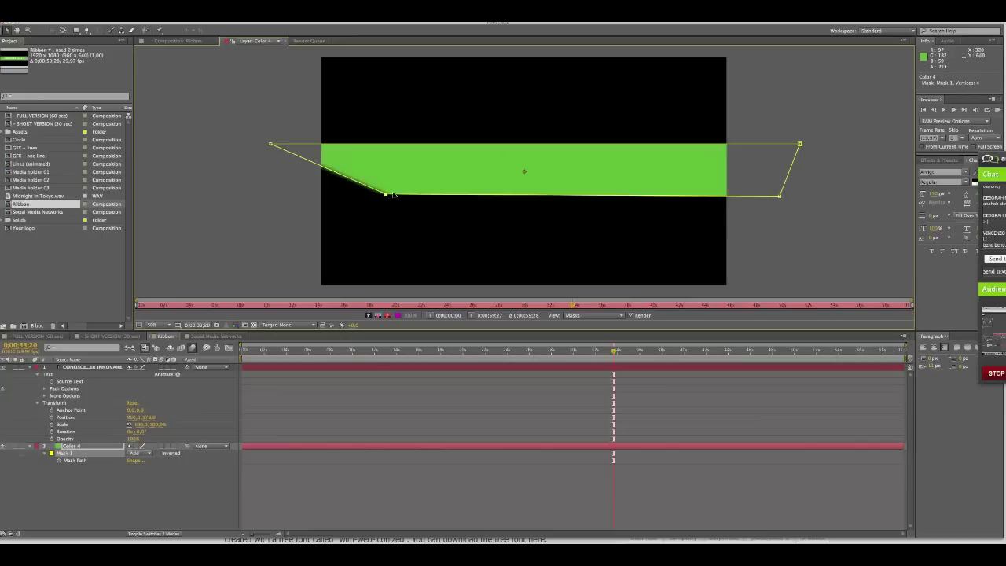
{"action": "left_click", "coordinate": [681, 172]}
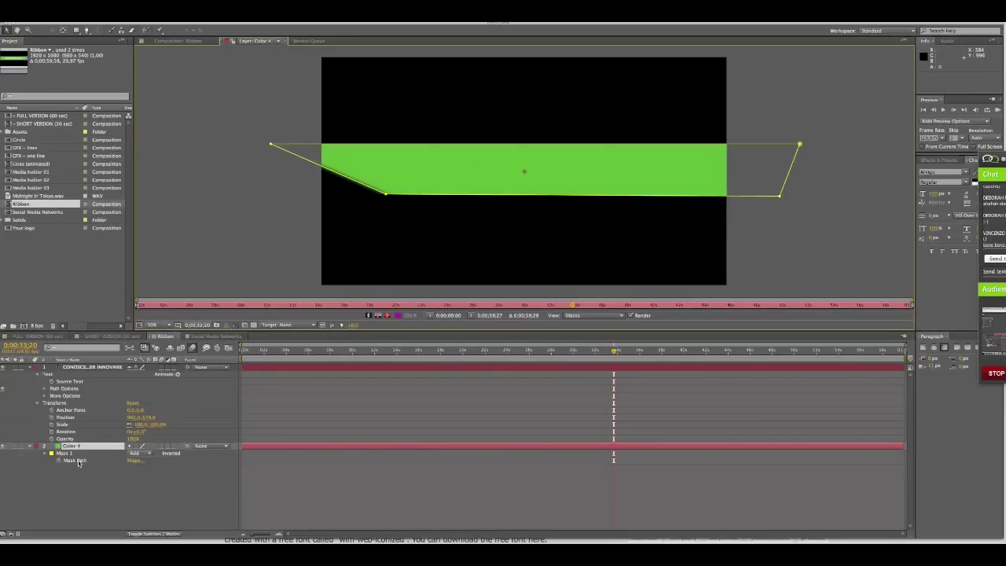
{"action": "left_click", "coordinate": [132, 462]}
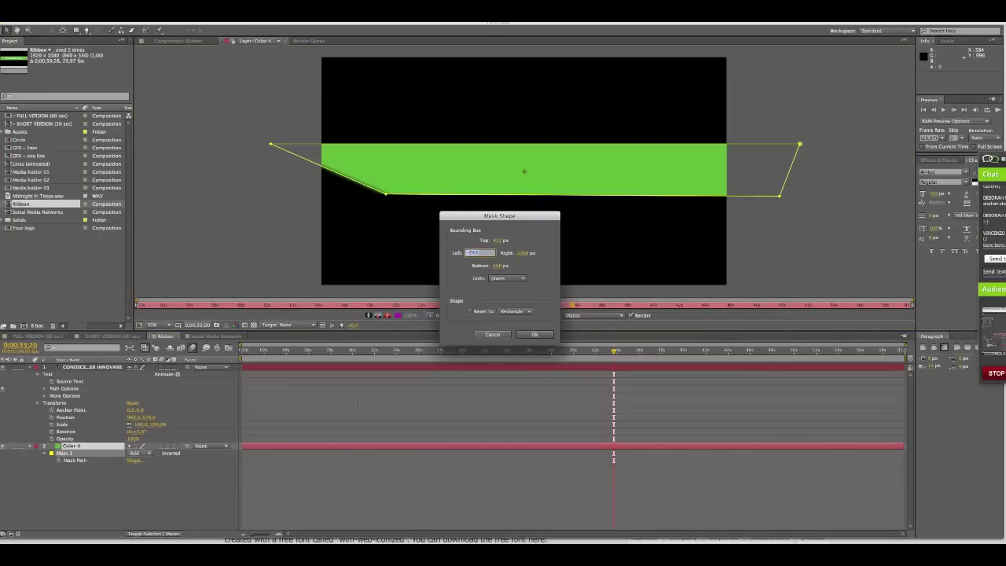
{"action": "left_click", "coordinate": [482, 336]}
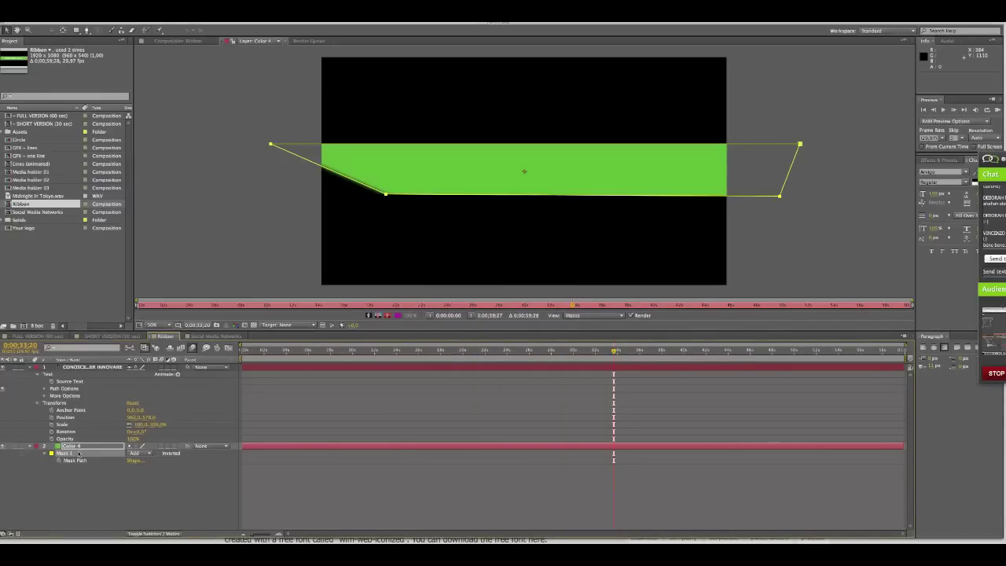
{"action": "left_click", "coordinate": [89, 383]}
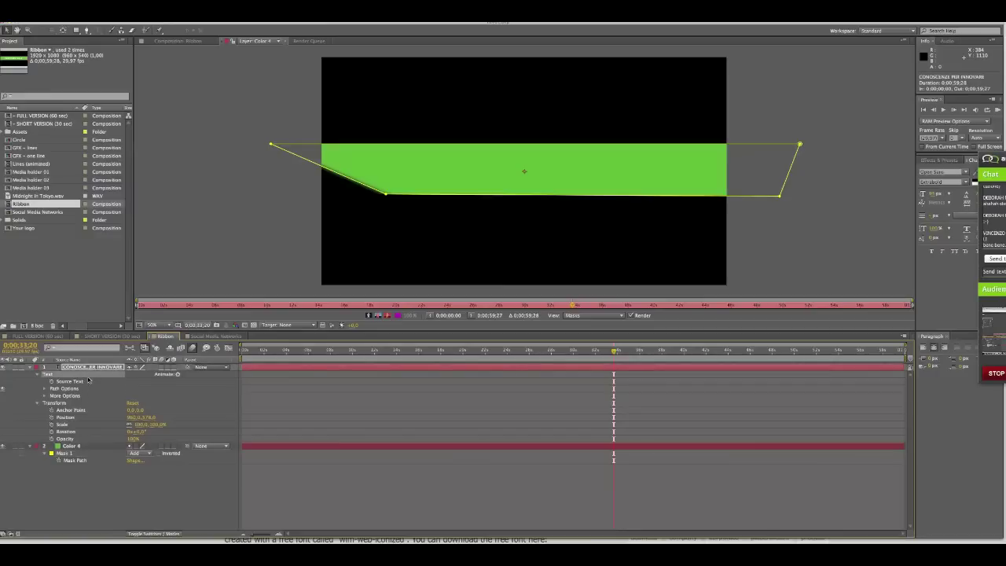
{"action": "double_click", "coordinate": [85, 368]}
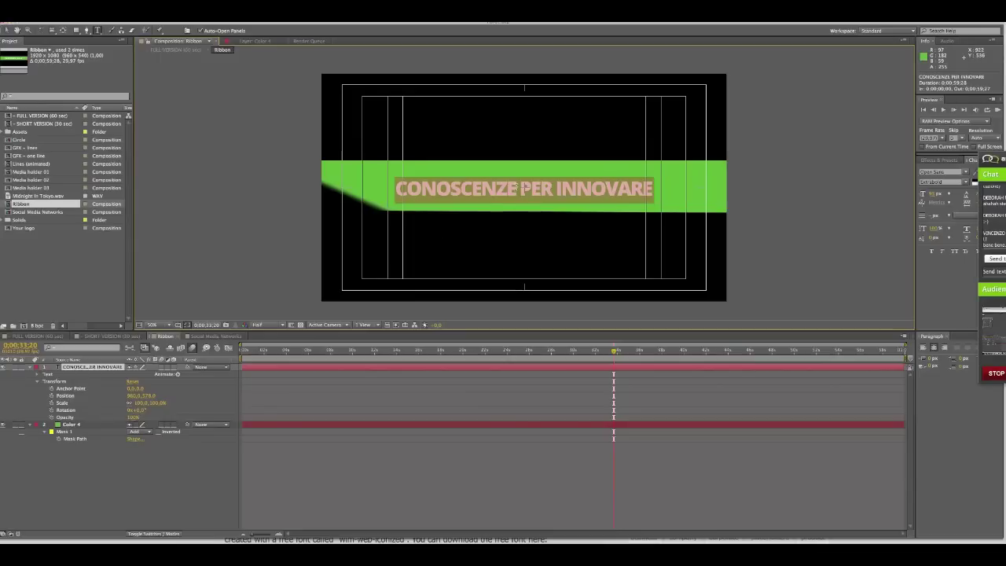
Replace 'PER INNOVARE' with 'per mangiare' in the ribbon text, then open Social Media Networks.
{"action": "left_click", "coordinate": [517, 189]}
{"action": "left_click_drag", "start_coordinate": [517, 189], "coordinate": [650, 189]}
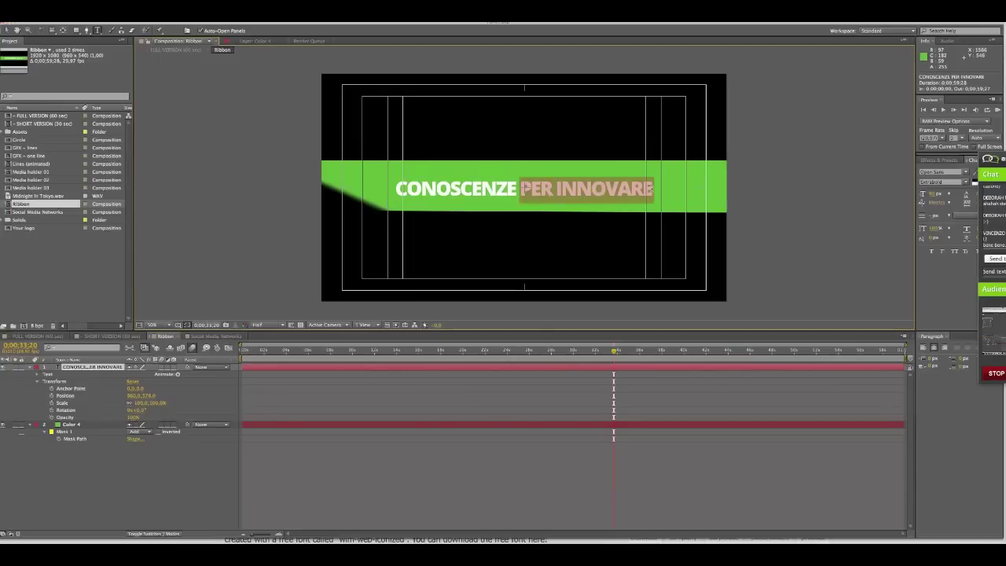
{"action": "type", "text": "per mangiare"}
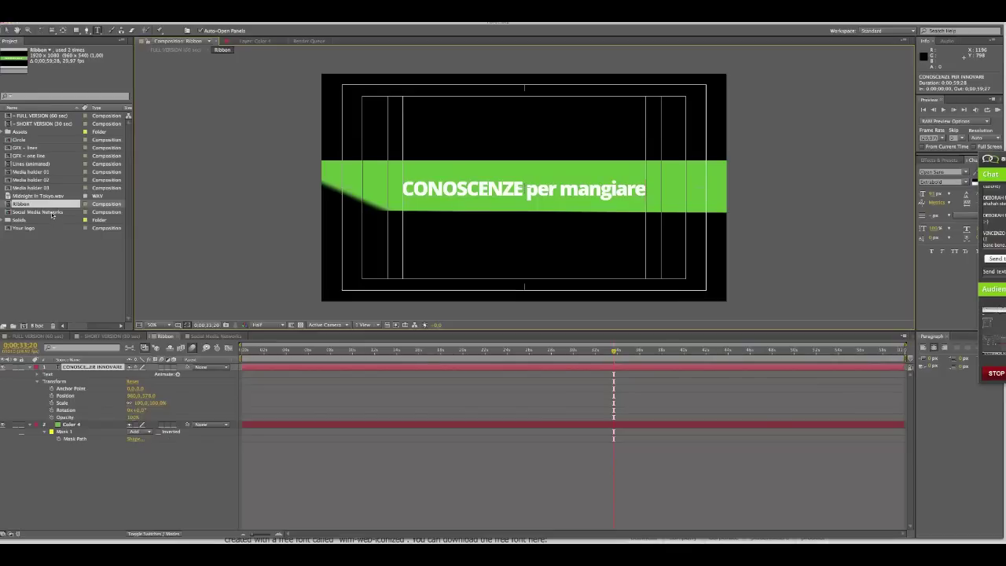
{"action": "double_click", "coordinate": [52, 213]}
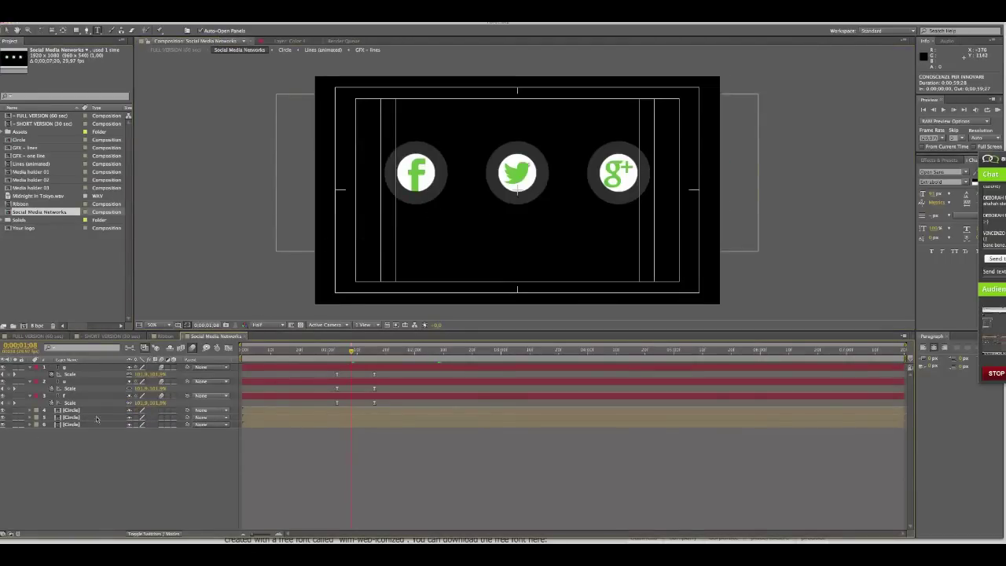
Preview the icons' grow animation and move the Facebook icon up and right off its circle.
{"action": "left_click", "coordinate": [374, 351]}
{"action": "key", "text": "space"}
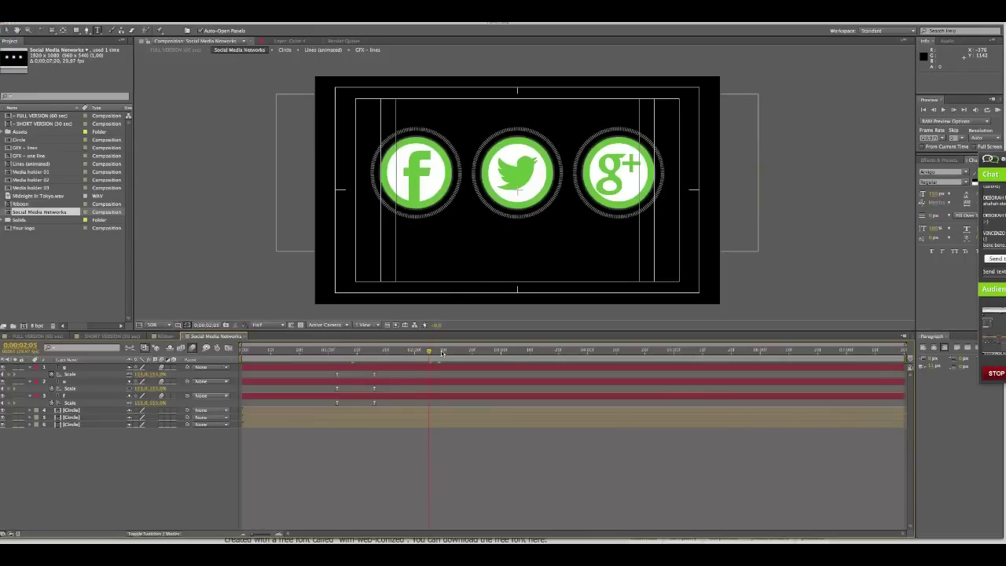
{"action": "mouse_move", "coordinate": [397, 353]}
{"action": "left_mouse_down"}
{"action": "mouse_move", "coordinate": [357, 353]}
{"action": "mouse_move", "coordinate": [375, 353]}
{"action": "left_mouse_up"}
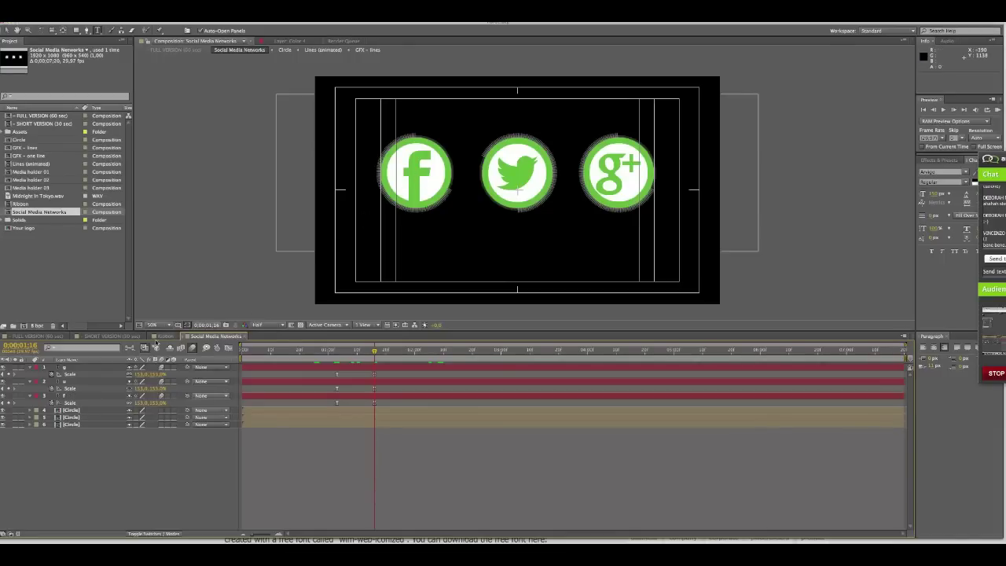
{"action": "left_click", "coordinate": [76, 398]}
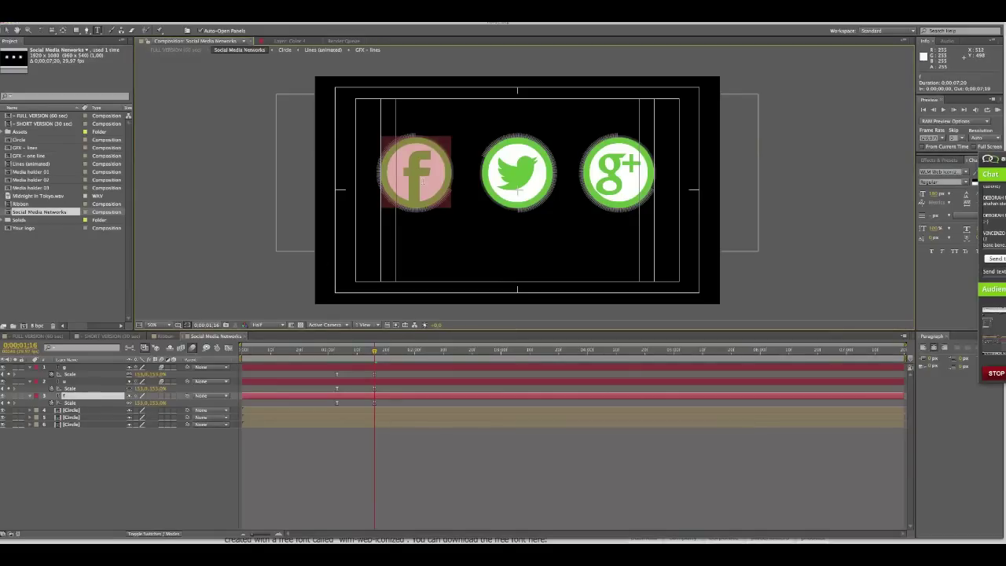
{"action": "mouse_move", "coordinate": [423, 183]}
{"action": "left_mouse_down"}
{"action": "mouse_move", "coordinate": [520, 255]}
{"action": "mouse_move", "coordinate": [453, 170]}
{"action": "left_mouse_up"}
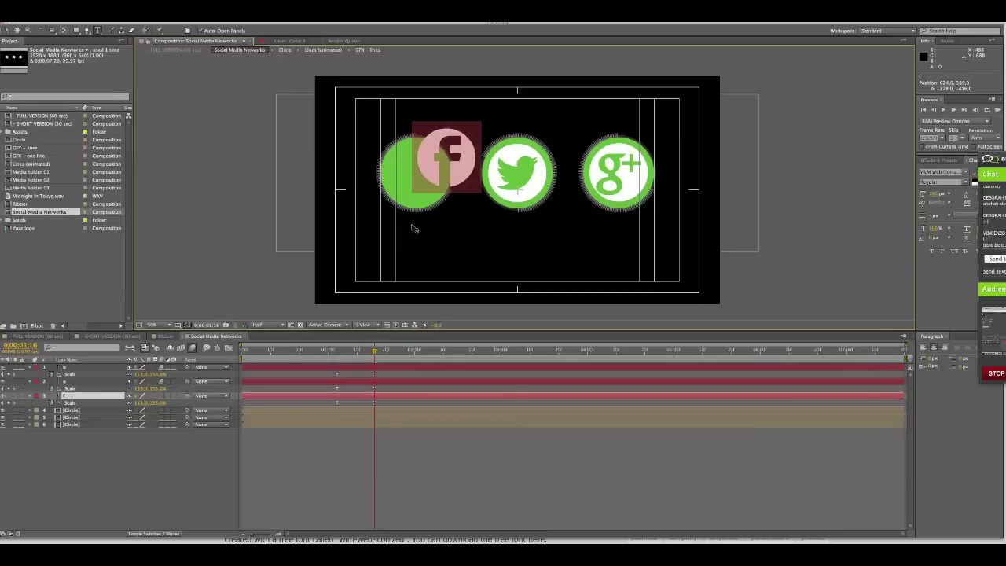
Expand the two Circle layers' position and scale settings, then open the Circle composition.
{"action": "left_click", "coordinate": [30, 413]}
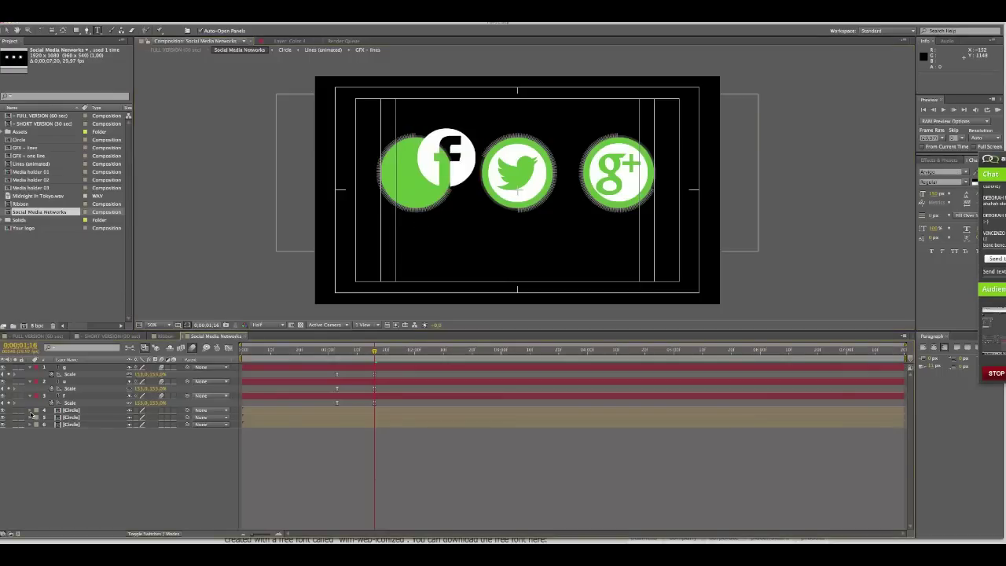
{"action": "left_click", "coordinate": [33, 411]}
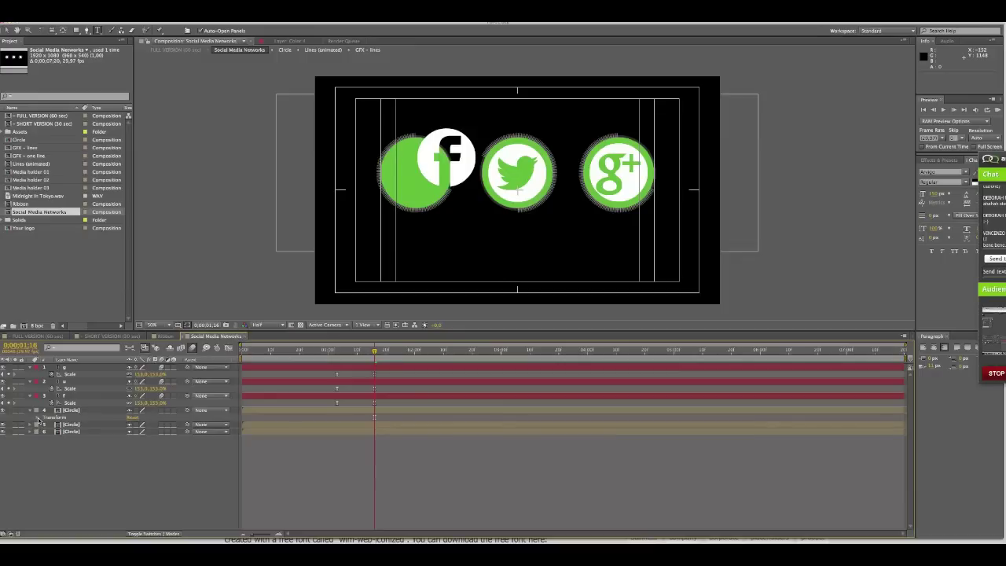
{"action": "left_click", "coordinate": [37, 417]}
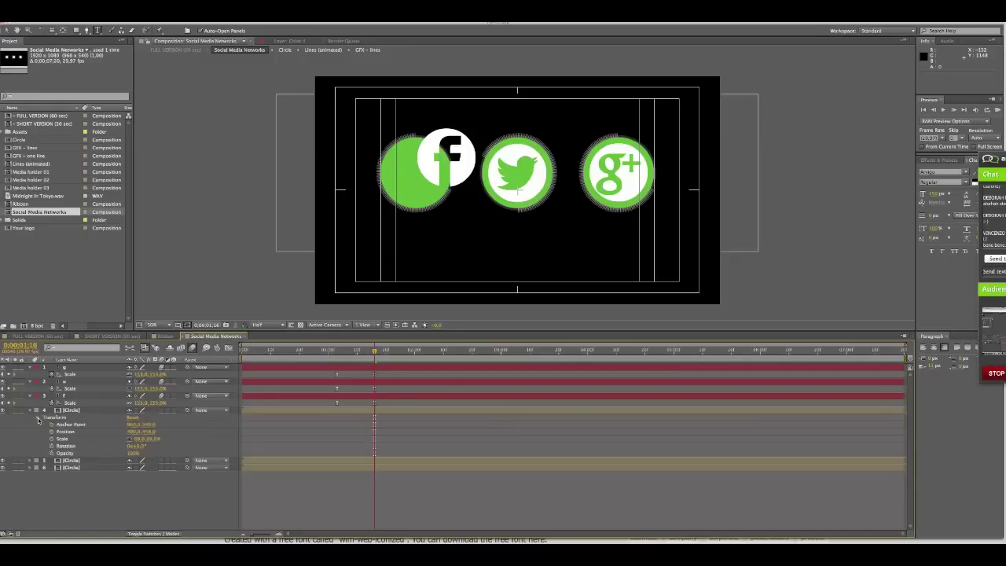
{"action": "left_click", "coordinate": [32, 460]}
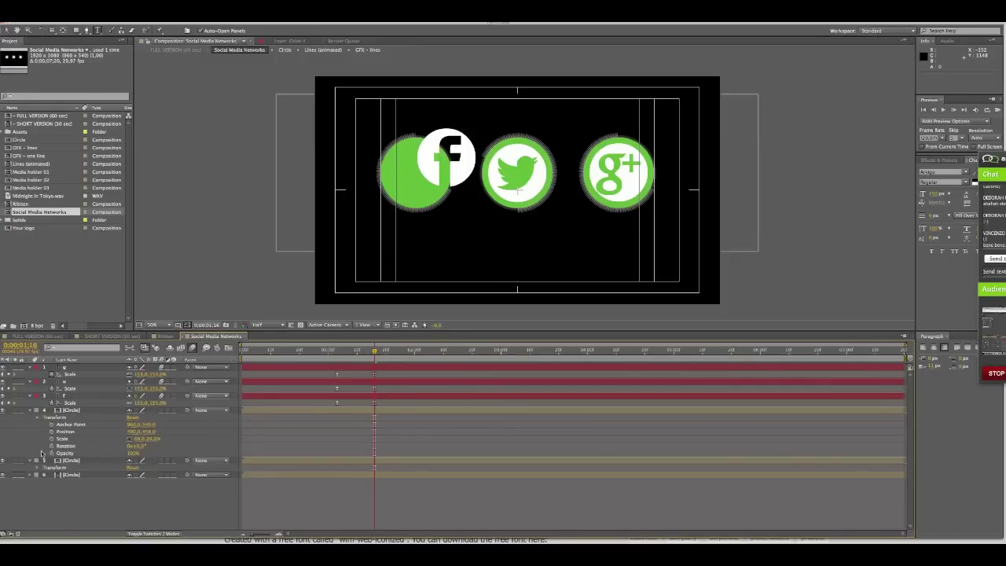
{"action": "double_click", "coordinate": [72, 410]}
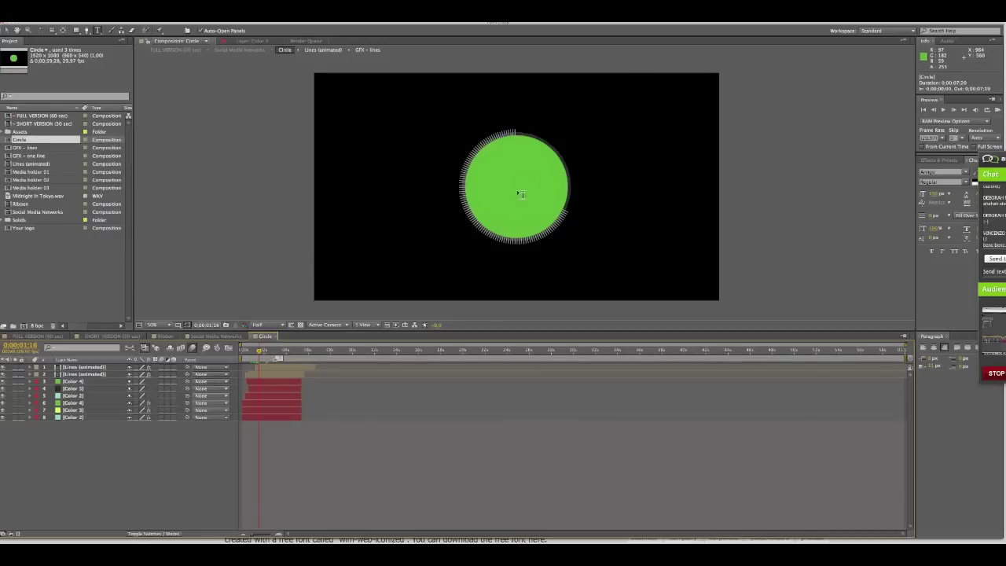
Add an empty text layer inside the circle and hide the dark ring layer.
{"action": "left_click", "coordinate": [487, 200]}
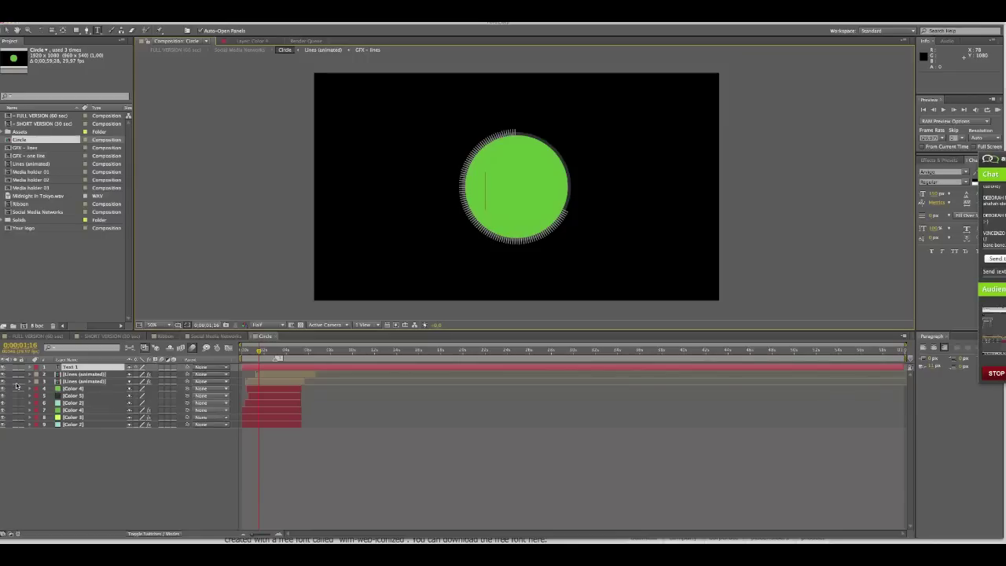
{"action": "left_click", "coordinate": [9, 417]}
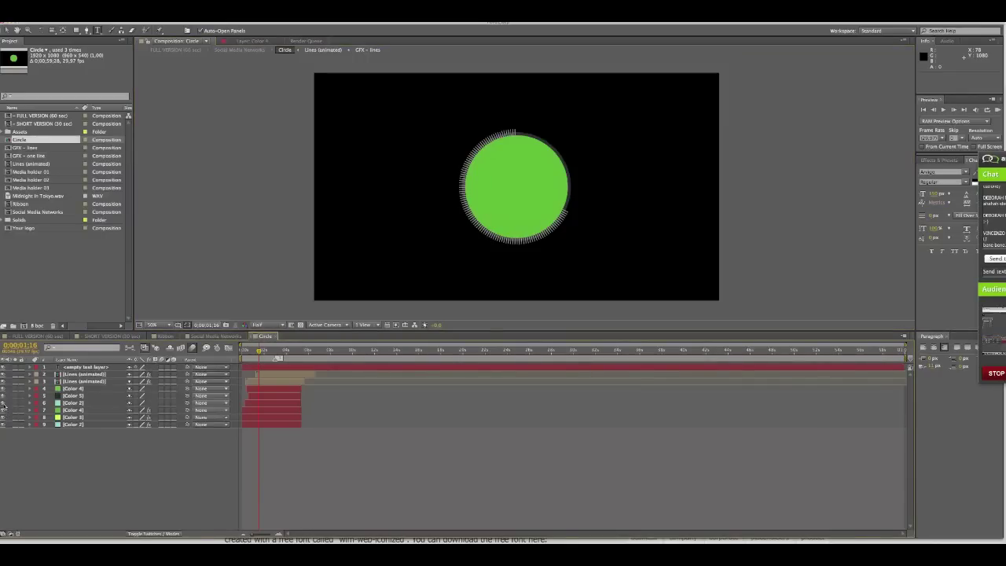
{"action": "left_click", "coordinate": [3, 396]}
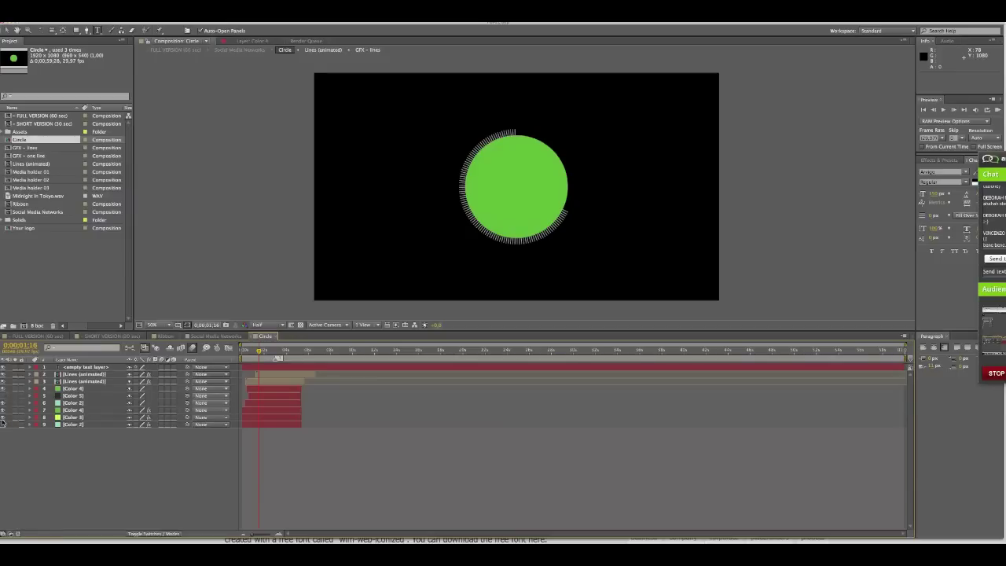
Toggle the green circle layer's visibility to identify it, then expand and select Color 4.
{"action": "left_click", "coordinate": [3, 389]}
{"action": "left_click", "coordinate": [4, 390]}
{"action": "left_click", "coordinate": [4, 390]}
{"action": "left_click", "coordinate": [4, 390]}
{"action": "left_click", "coordinate": [3, 390]}
{"action": "left_click", "coordinate": [3, 390]}
{"action": "left_click", "coordinate": [35, 389]}
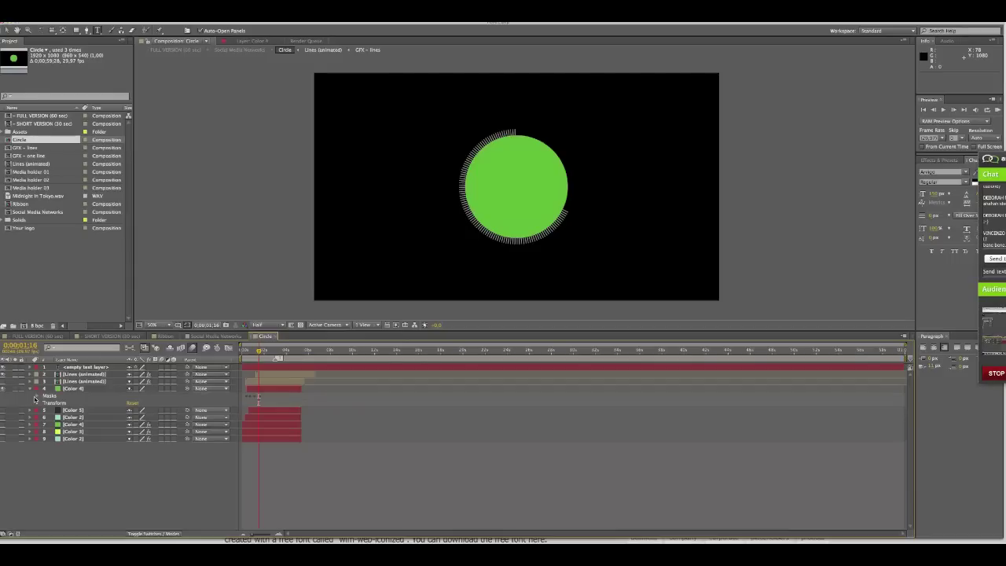
{"action": "left_click", "coordinate": [77, 391]}
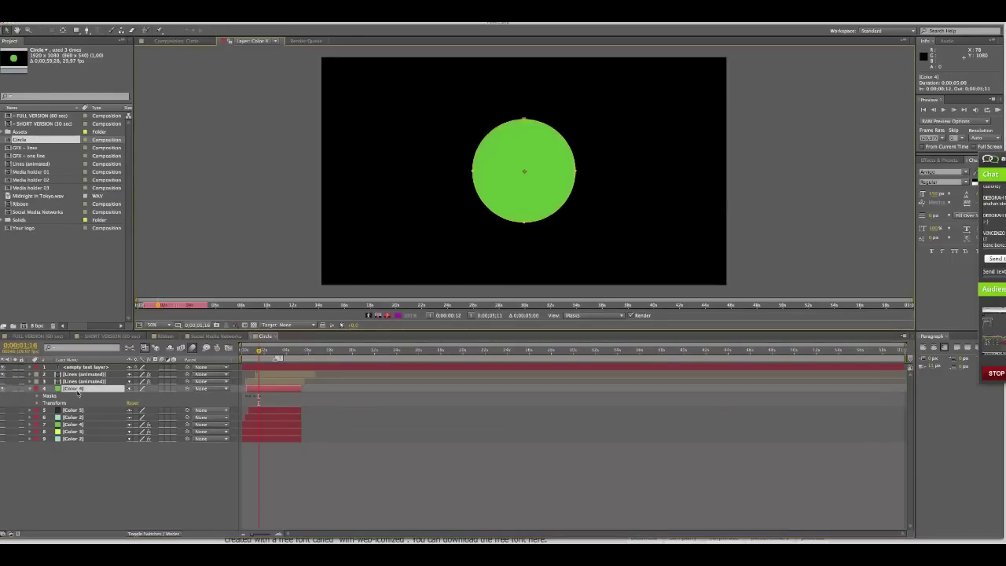
Drag the green circle's Mask 1 vertex and tangent to bend it into two lobes.
{"action": "left_click", "coordinate": [37, 399]}
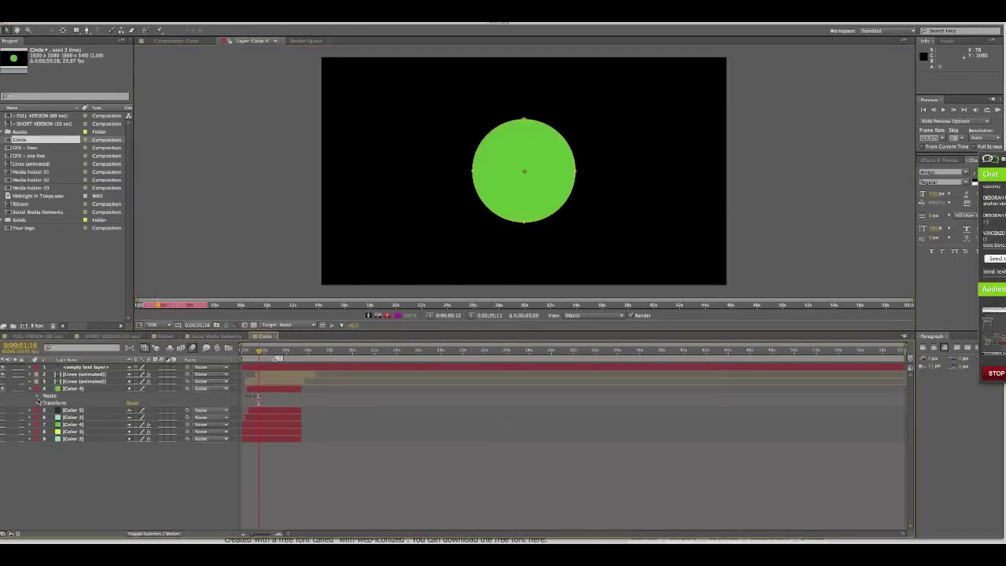
{"action": "left_click", "coordinate": [37, 396]}
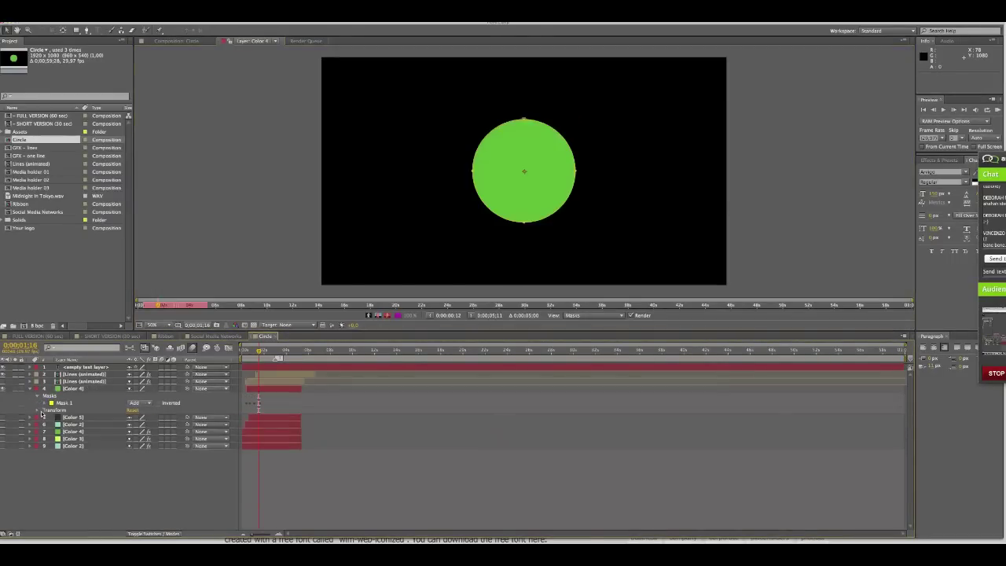
{"action": "left_click", "coordinate": [38, 410]}
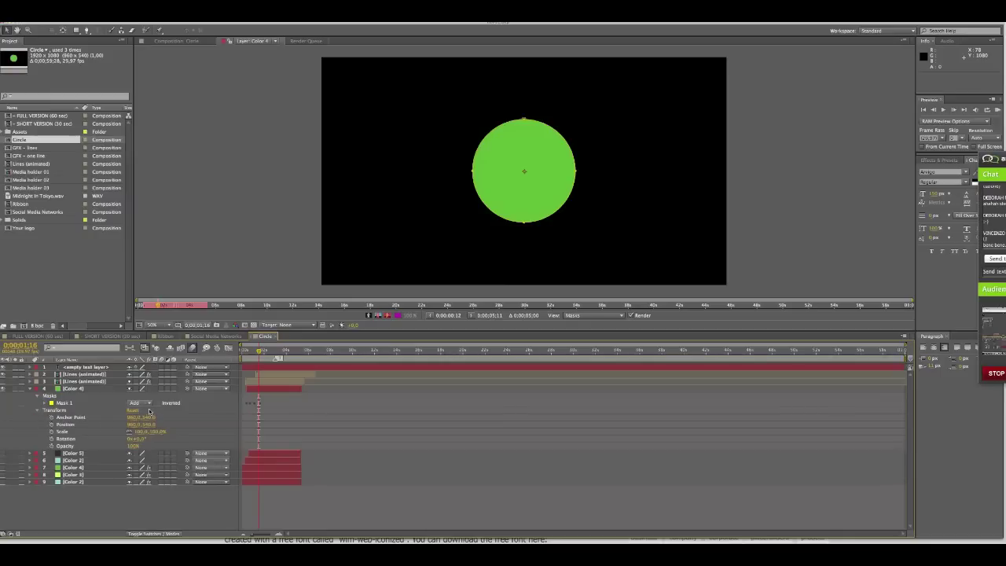
{"action": "left_click", "coordinate": [501, 198]}
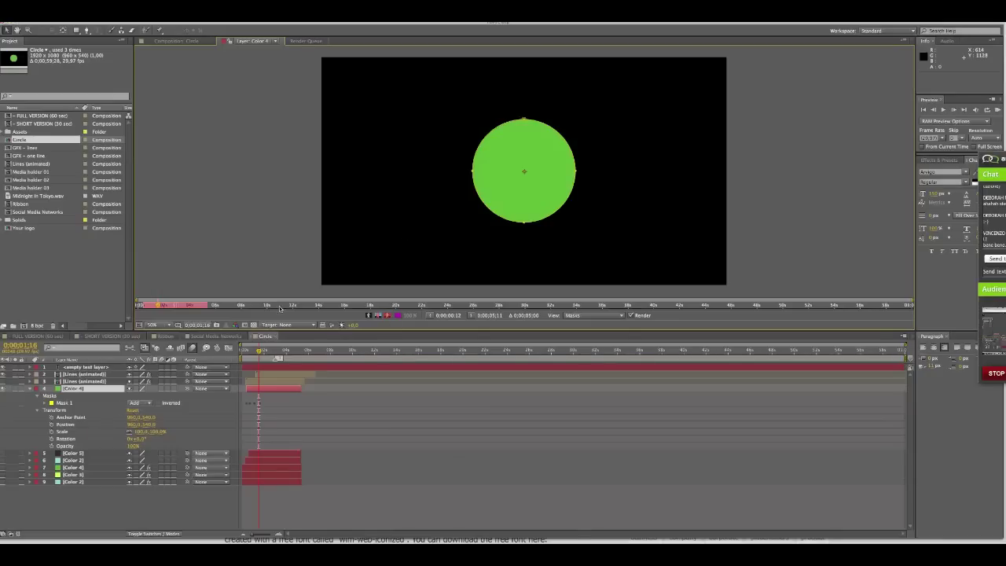
{"action": "left_click_drag", "start_coordinate": [472, 172], "coordinate": [544, 175]}
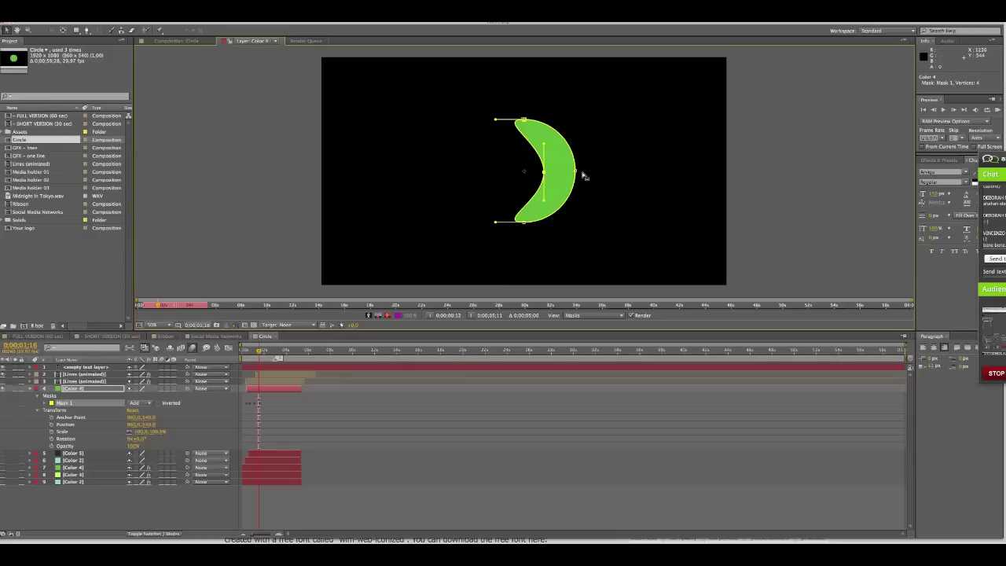
{"action": "left_click_drag", "start_coordinate": [543, 203], "coordinate": [628, 132]}
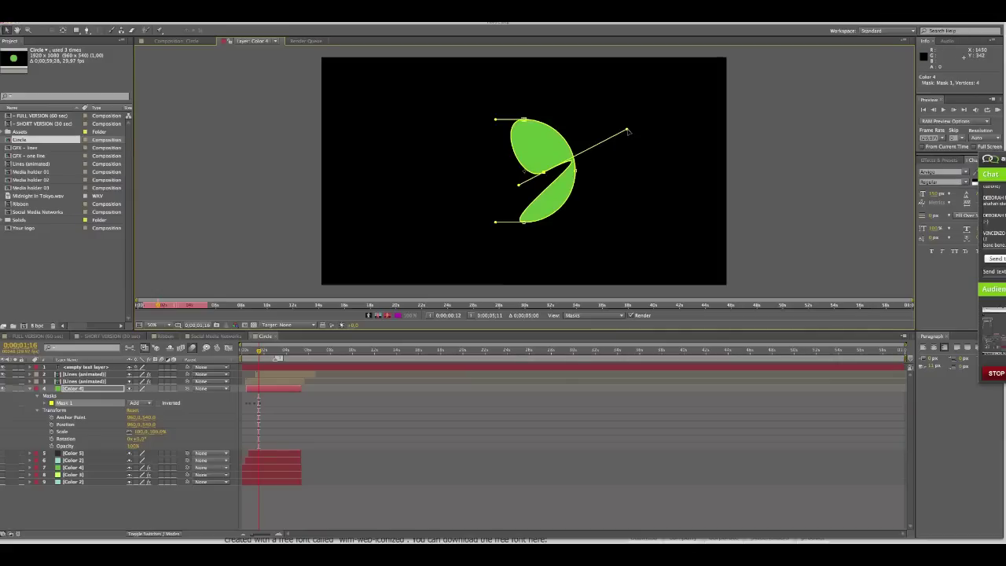
Draw a closed five-point angular Mask 2 to the left of the circle with the Pen tool.
{"action": "key", "text": "g"}
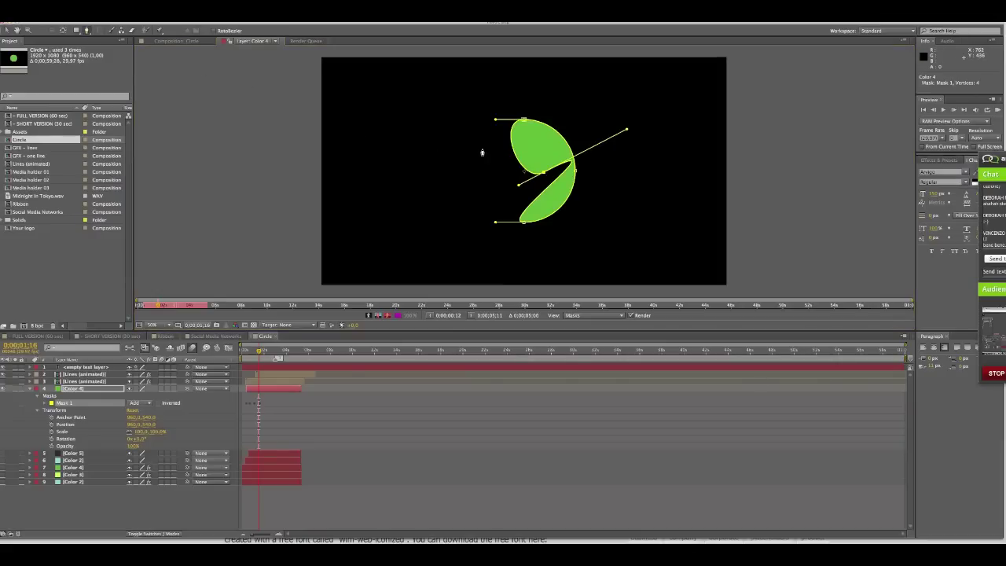
{"action": "left_click", "coordinate": [481, 150]}
{"action": "left_click", "coordinate": [499, 155]}
{"action": "left_click", "coordinate": [506, 172]}
{"action": "left_click", "coordinate": [470, 179]}
{"action": "left_click", "coordinate": [466, 167]}
{"action": "left_click", "coordinate": [482, 149]}
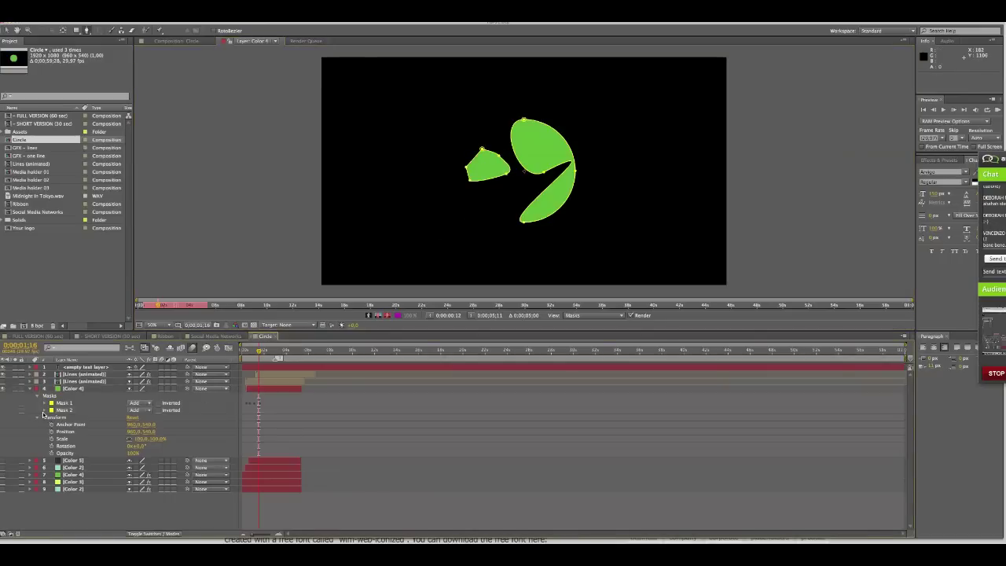
Set Mask 2's Right bound to 807 pixels in the Mask Shape dialog.
{"action": "left_click", "coordinate": [47, 410]}
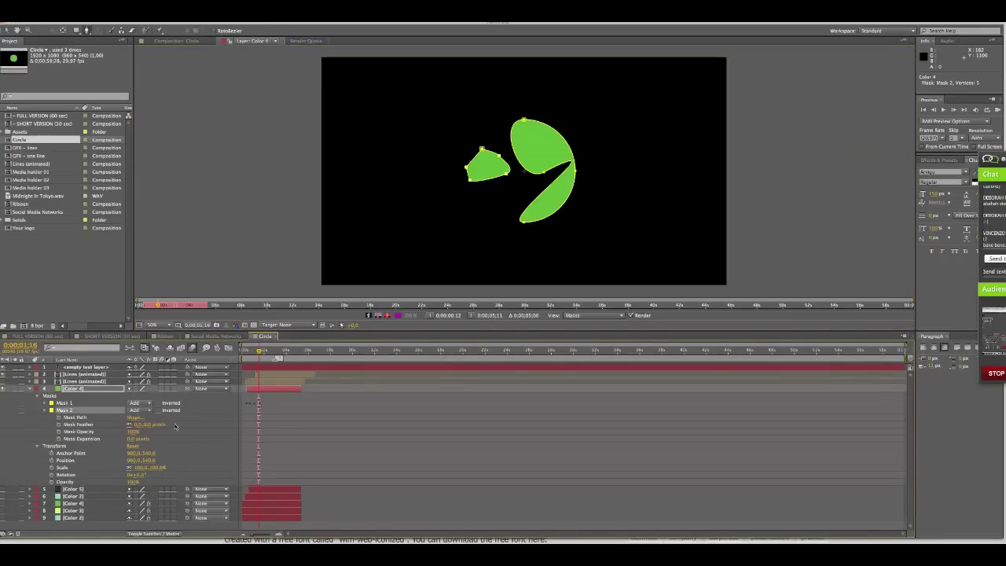
{"action": "left_click", "coordinate": [133, 417]}
{"action": "left_click", "coordinate": [511, 279]}
{"action": "left_click", "coordinate": [526, 270]}
{"action": "left_click", "coordinate": [524, 253]}
{"action": "type", "text": "807"}
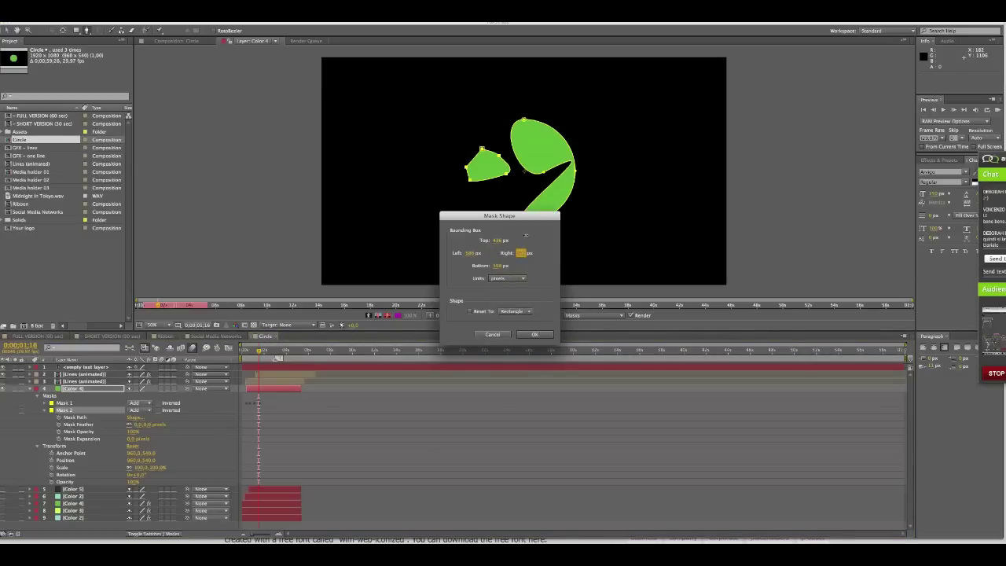
{"action": "left_click", "coordinate": [472, 254]}
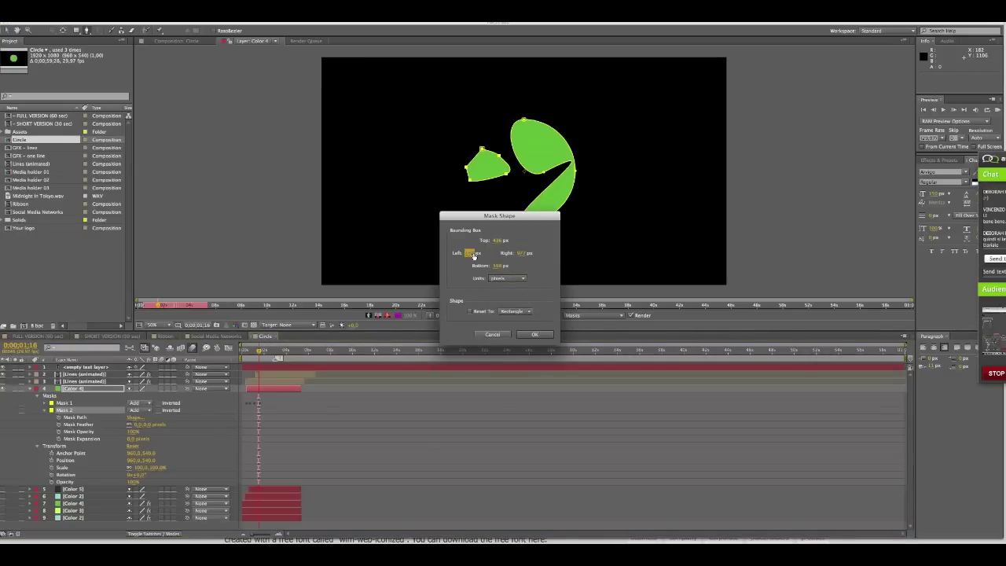
{"action": "left_click", "coordinate": [527, 335]}
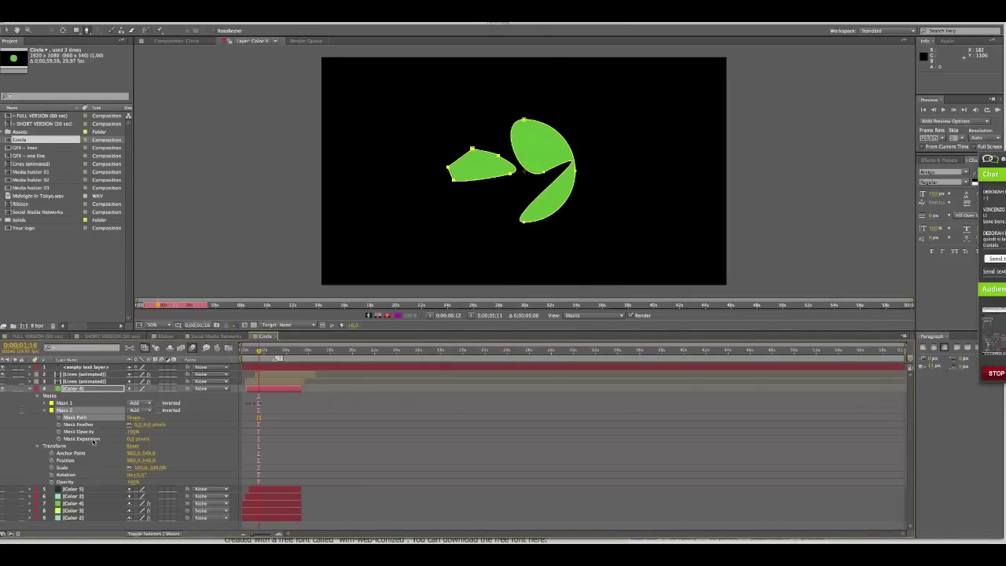
Lower Mask 2's opacity to about 83%.
{"action": "left_click", "coordinate": [92, 431]}
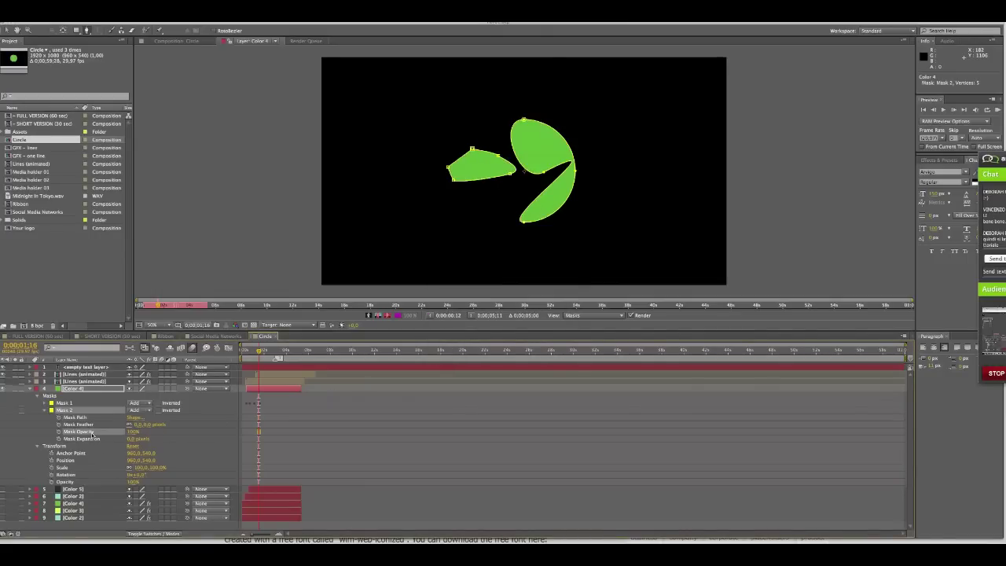
{"action": "left_click_drag", "start_coordinate": [132, 432], "coordinate": [135, 453]}
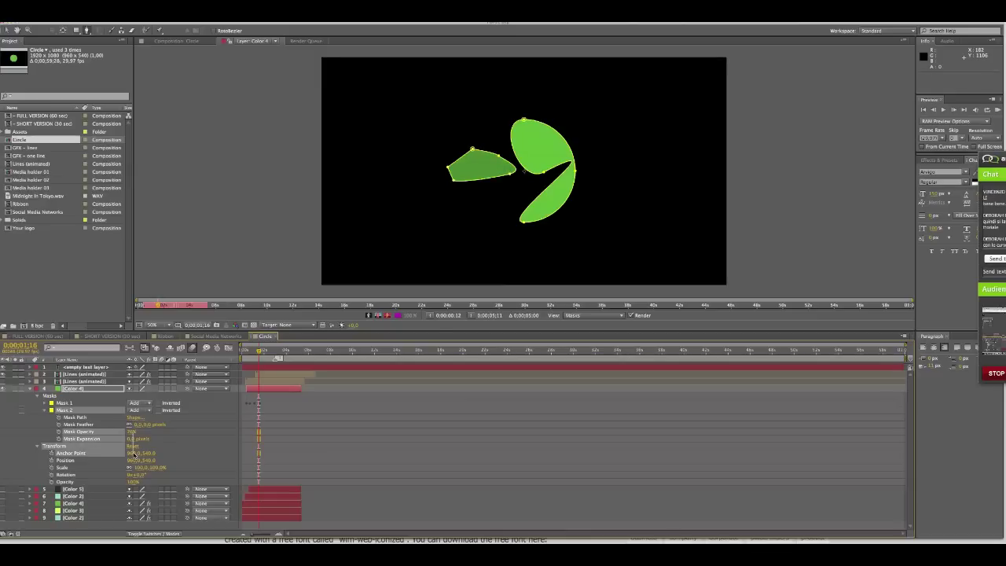
{"action": "left_click", "coordinate": [135, 432]}
{"action": "left_click", "coordinate": [37, 336]}
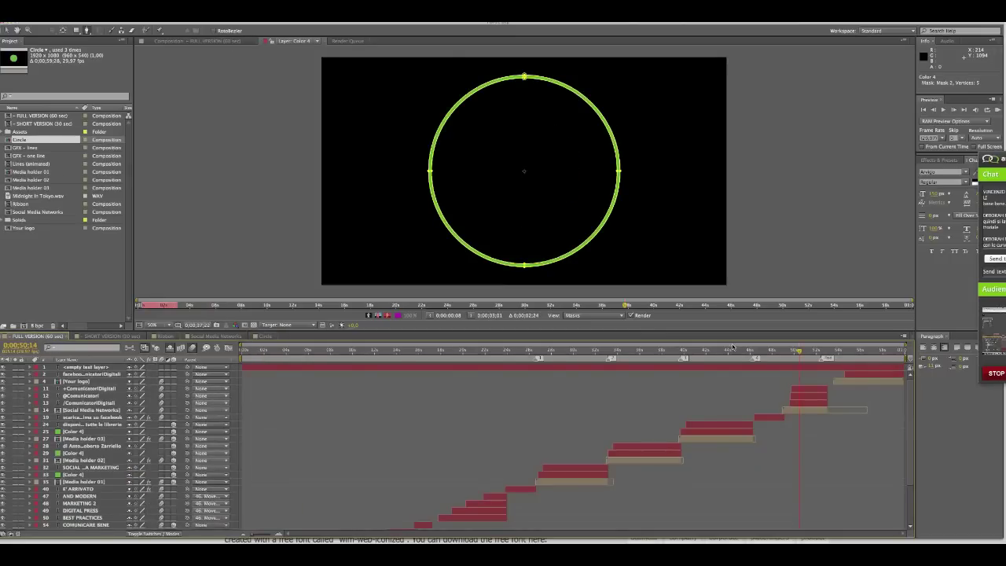
Show the whole FULL VERSION composition at the green circle section near 48 seconds, with the Selection tool active.
{"action": "left_click_drag", "start_coordinate": [731, 351], "coordinate": [652, 353]}
{"action": "left_click", "coordinate": [213, 44]}
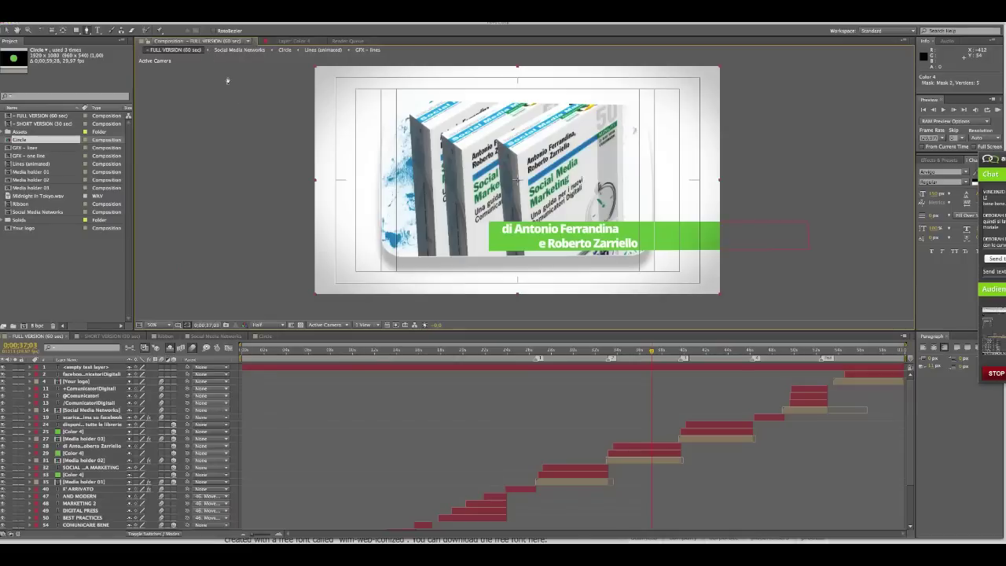
{"action": "left_click", "coordinate": [659, 351]}
{"action": "left_click_drag", "start_coordinate": [672, 353], "coordinate": [801, 355]}
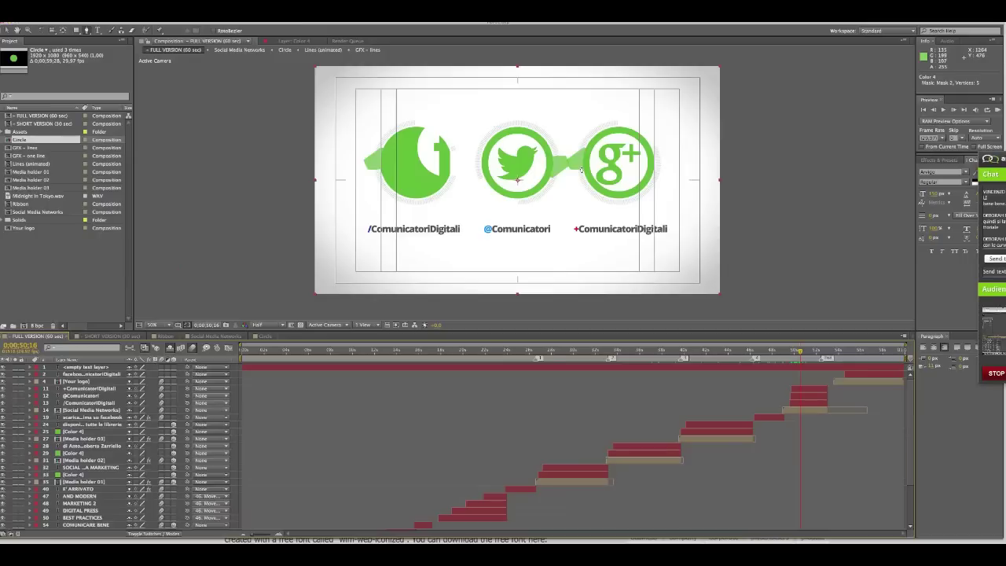
{"action": "key", "text": "v"}
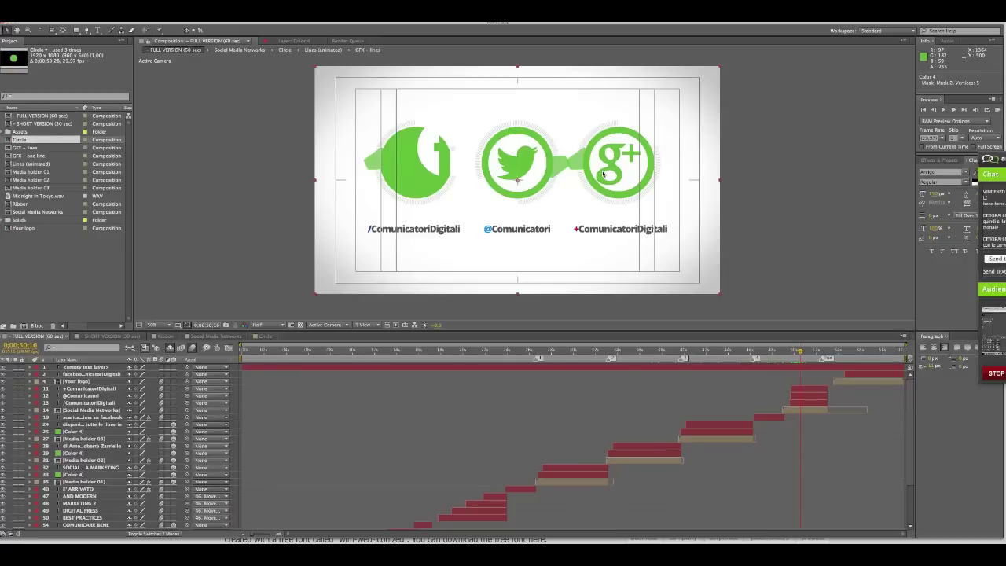
At the & NOVITA' frame, retype NOVITA' as 'ciao' so the AND MODERN line reads '& ciao'.
{"action": "scroll", "coordinate": [589, 384], "scroll_direction": "down", "scroll_amount": 3}
{"action": "left_click", "coordinate": [591, 351]}
{"action": "left_click_drag", "start_coordinate": [584, 352], "coordinate": [468, 354]}
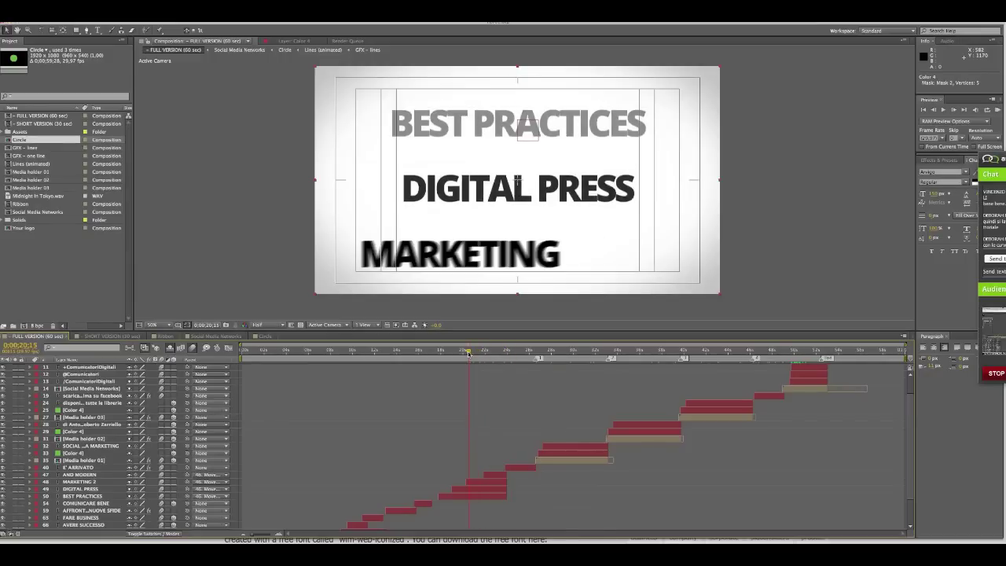
{"action": "left_click_drag", "start_coordinate": [468, 354], "coordinate": [490, 353]}
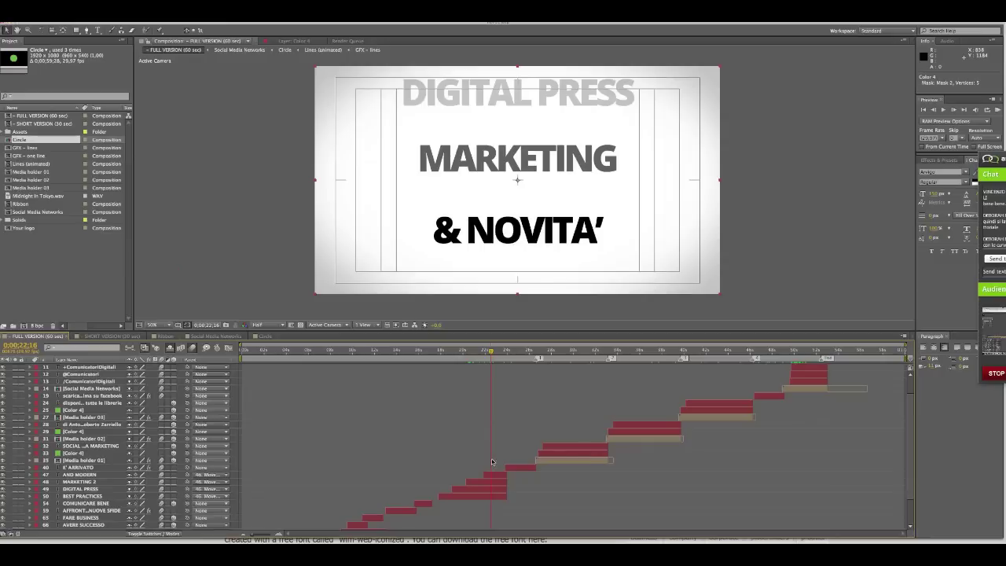
{"action": "left_click", "coordinate": [496, 476]}
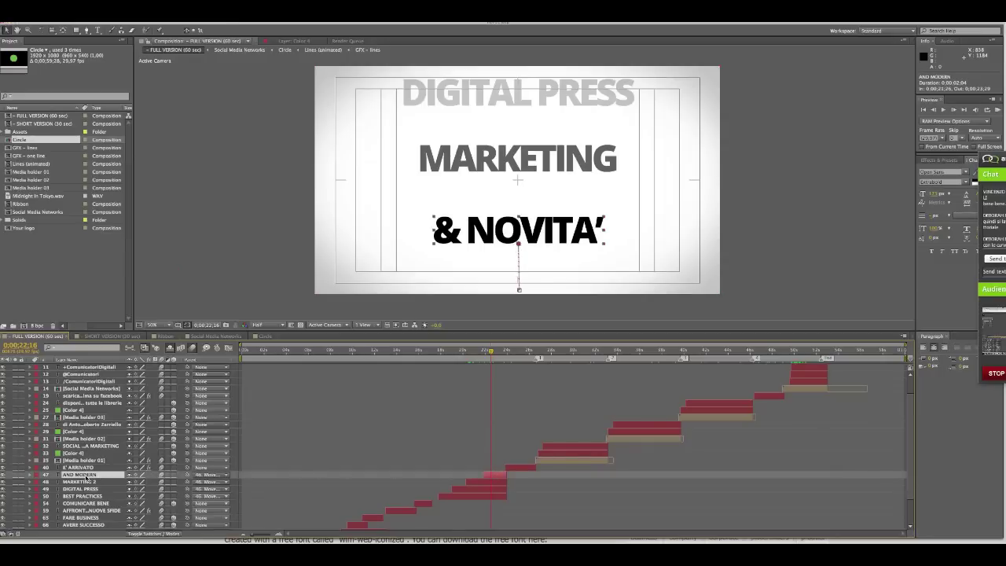
{"action": "double_click", "coordinate": [87, 477]}
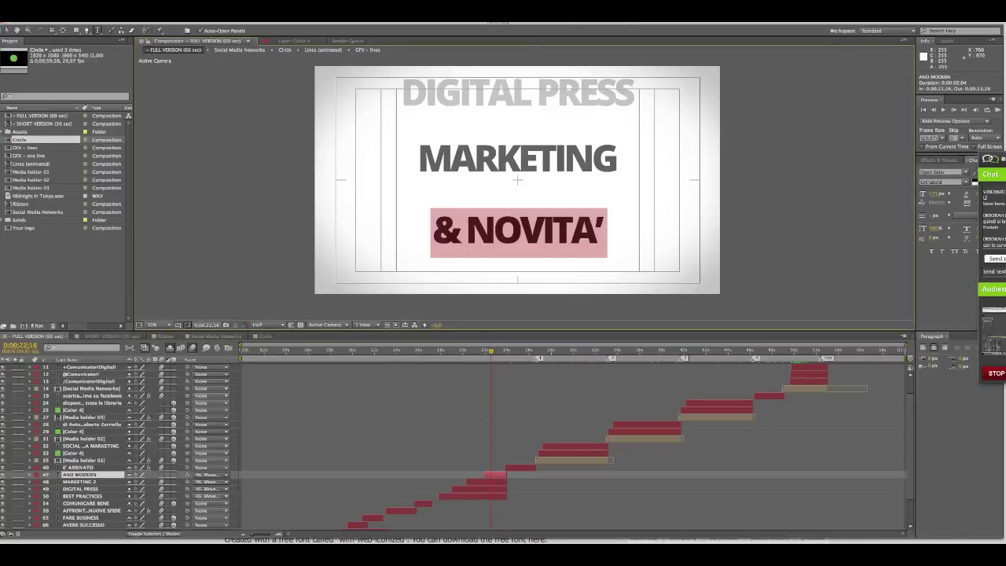
{"action": "left_click", "coordinate": [470, 233]}
{"action": "left_click_drag", "start_coordinate": [470, 233], "coordinate": [622, 236]}
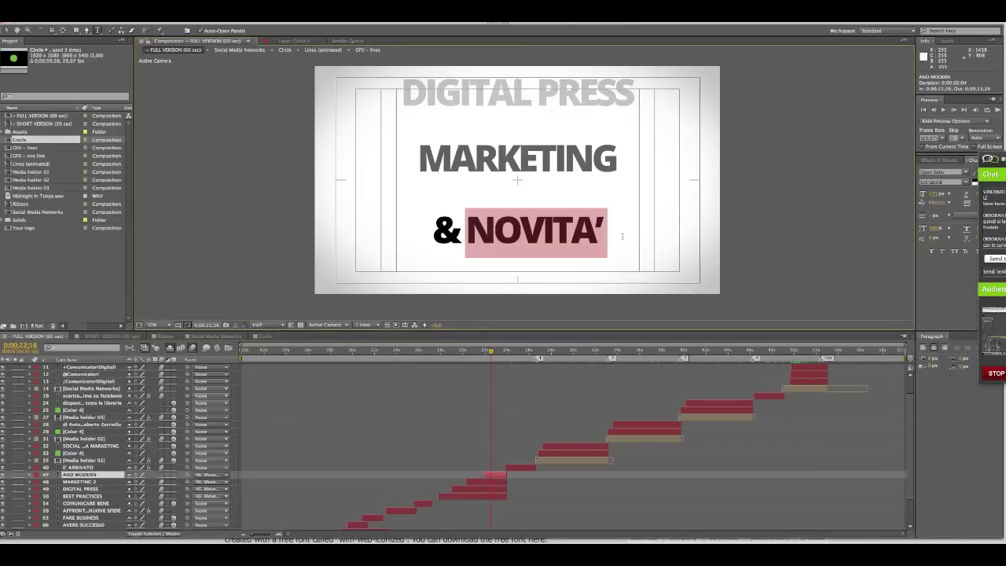
{"action": "key", "text": "BackSpace"}
{"action": "type", "text": "ciao"}
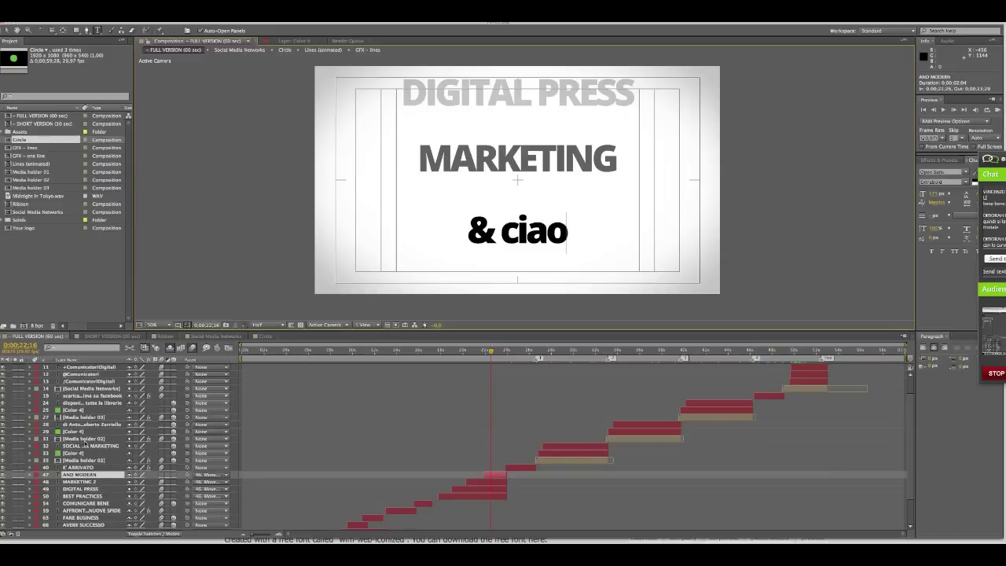
{"action": "scroll", "coordinate": [84, 445], "scroll_direction": "up", "scroll_amount": 2}
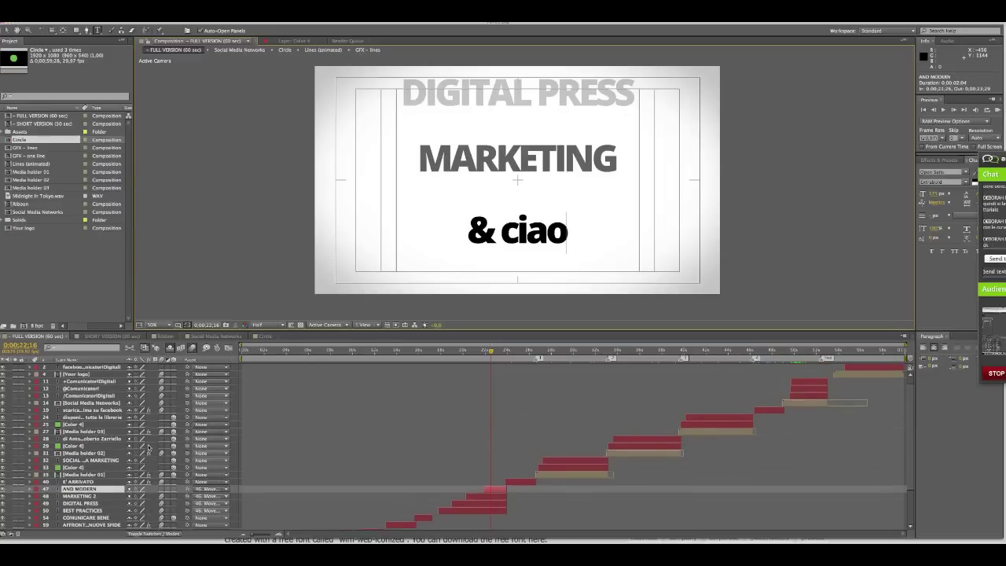
Scrub to about 0:00:32 and preview the green SOCIAL MEDIA MARKETING banner over the book cover.
{"action": "left_click_drag", "start_coordinate": [494, 356], "coordinate": [577, 355]}
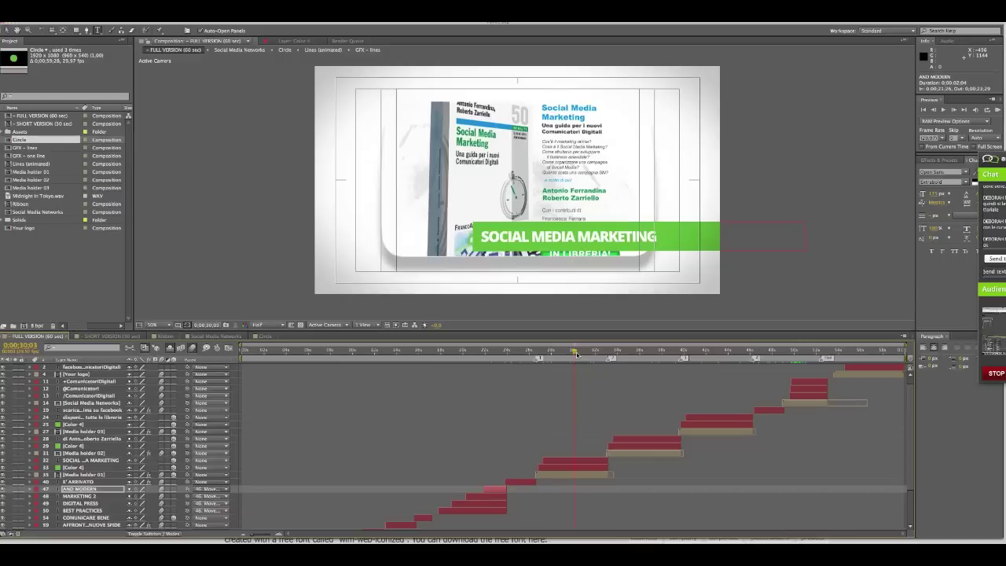
{"action": "left_click_drag", "start_coordinate": [577, 355], "coordinate": [571, 355]}
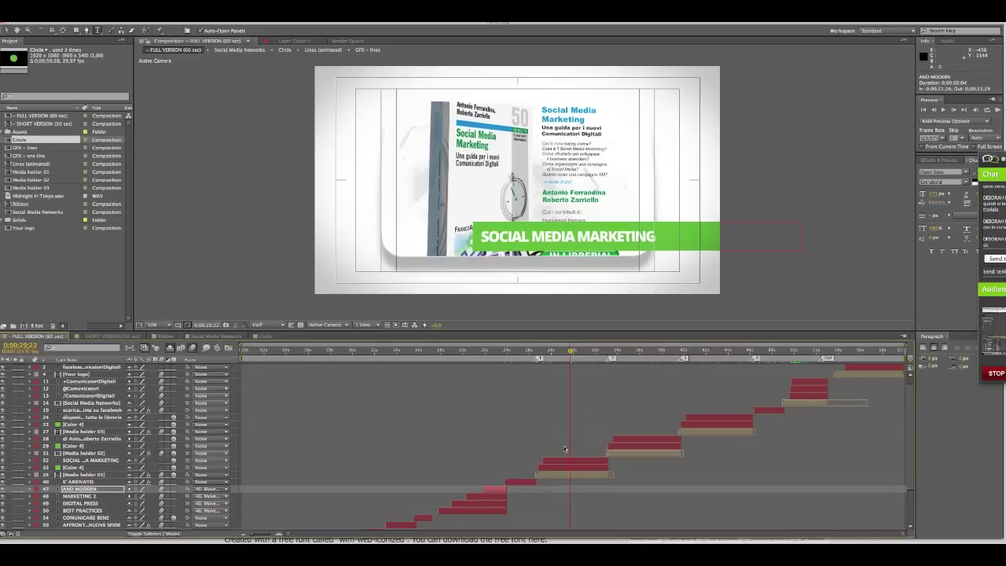
{"action": "left_click", "coordinate": [8, 32]}
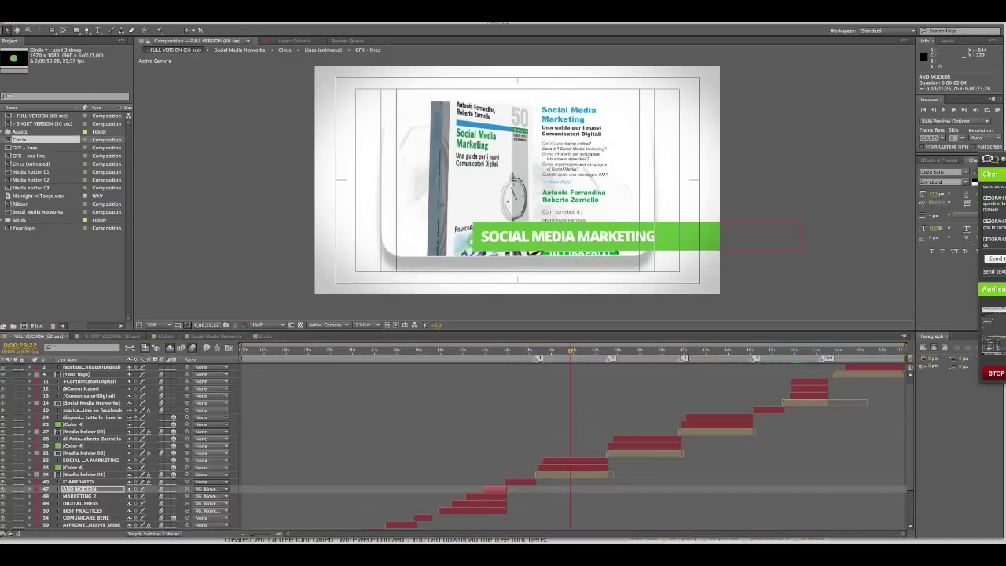
{"action": "key", "text": "space"}
{"action": "mouse_move", "coordinate": [595, 353]}
{"action": "left_mouse_down"}
{"action": "mouse_move", "coordinate": [626, 353]}
{"action": "mouse_move", "coordinate": [602, 355]}
{"action": "left_mouse_up"}
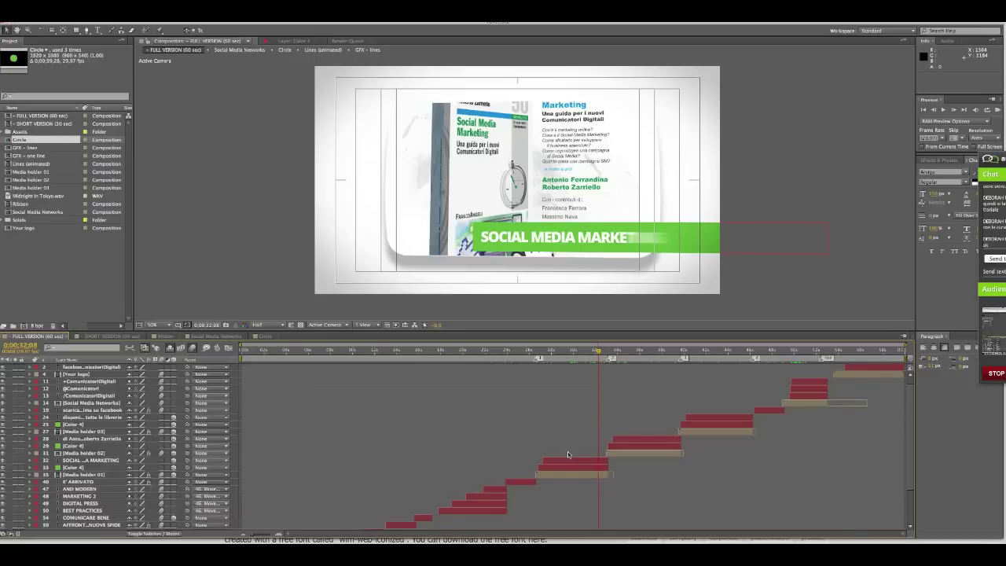
{"action": "left_click", "coordinate": [592, 461]}
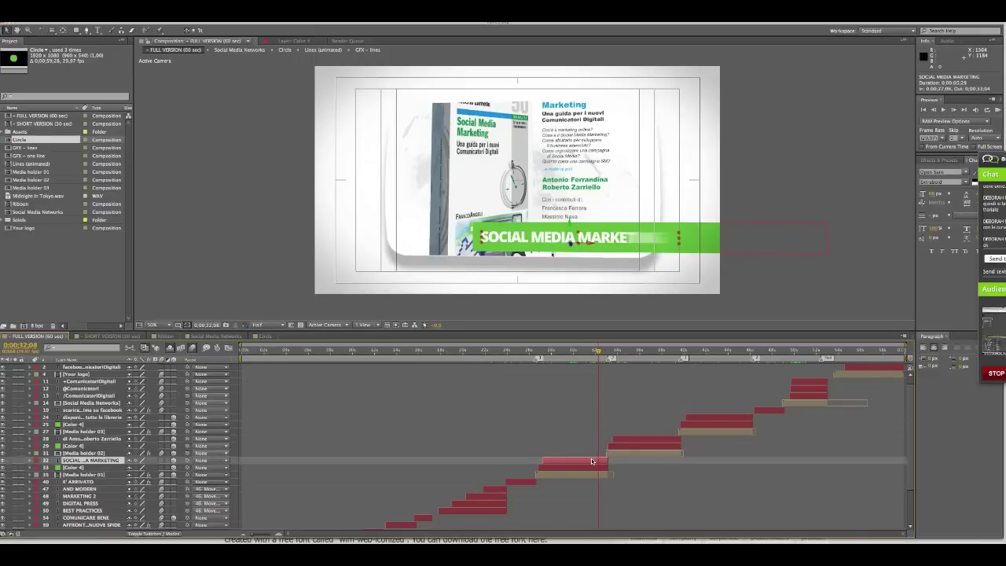
Extend the Media holder 01 mask rightward and stretch the Color 4 banner left to about 120% width.
{"action": "left_click", "coordinate": [591, 469]}
{"action": "left_click", "coordinate": [590, 476]}
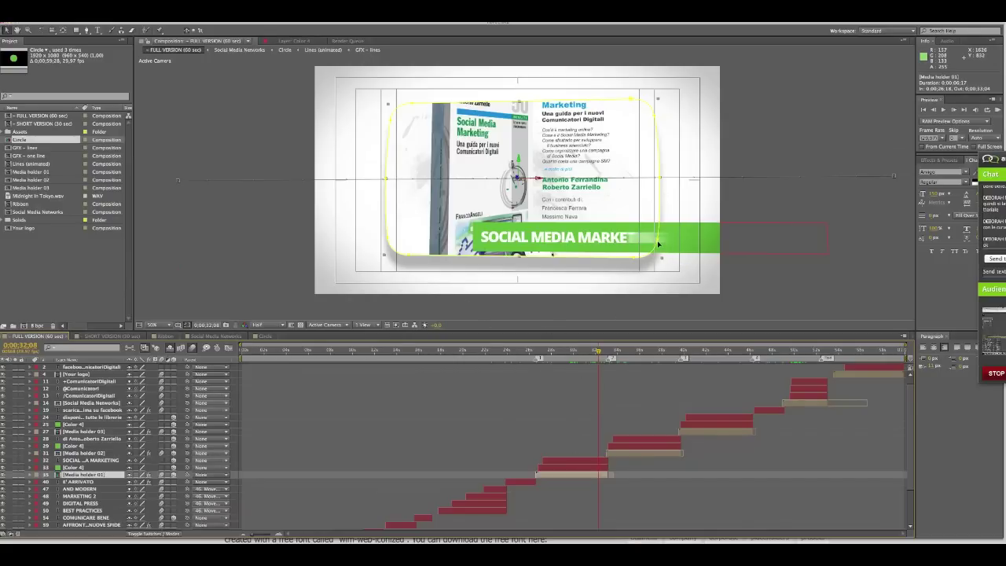
{"action": "left_click_drag", "start_coordinate": [659, 242], "coordinate": [681, 244]}
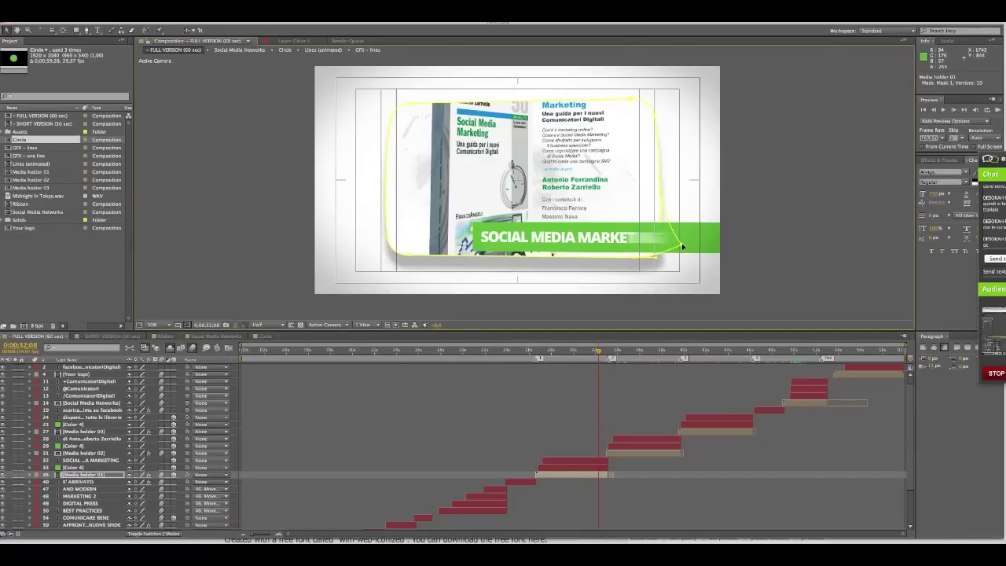
{"action": "left_click", "coordinate": [575, 474]}
{"action": "left_click", "coordinate": [576, 468]}
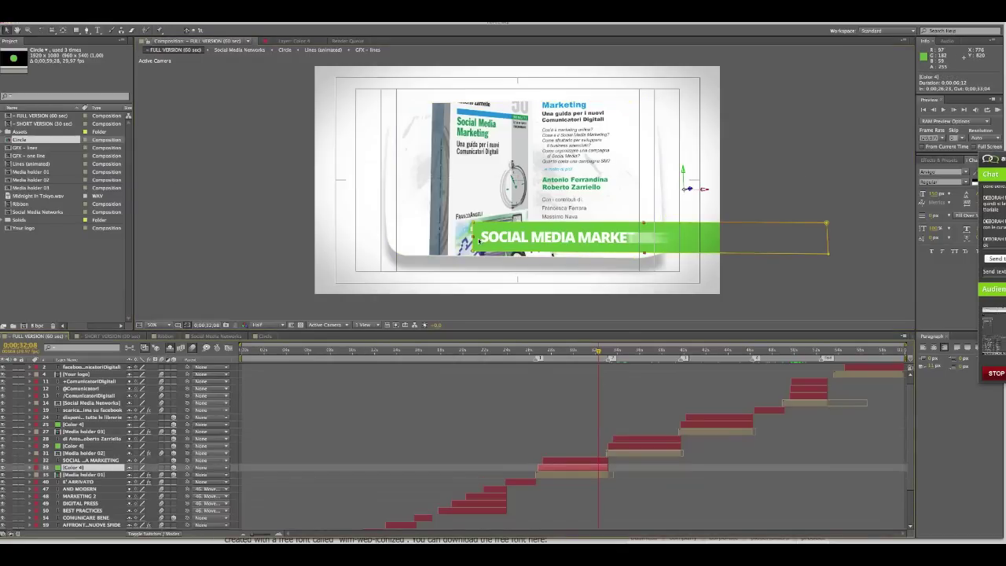
{"action": "left_click_drag", "start_coordinate": [474, 239], "coordinate": [421, 240]}
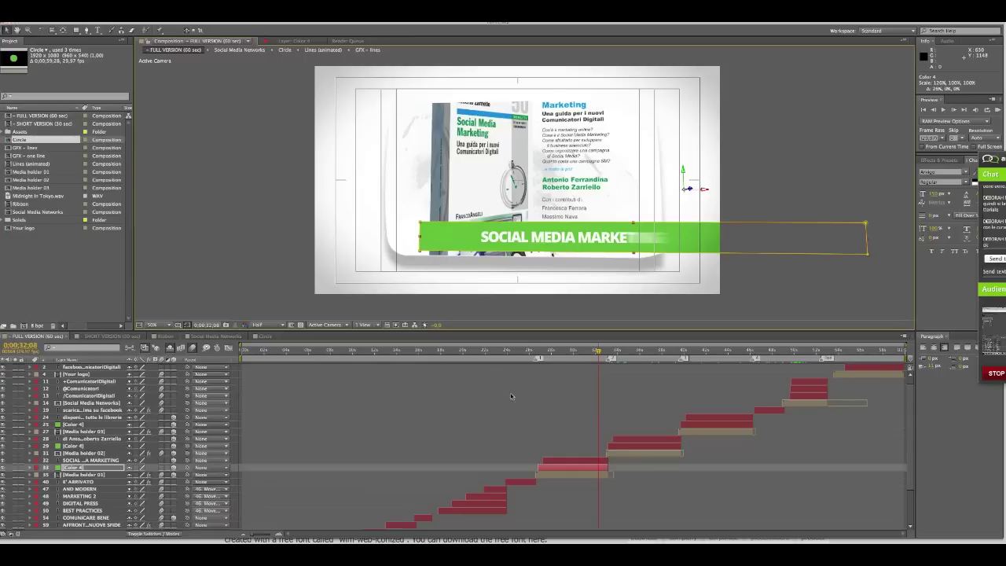
{"action": "left_click", "coordinate": [566, 460]}
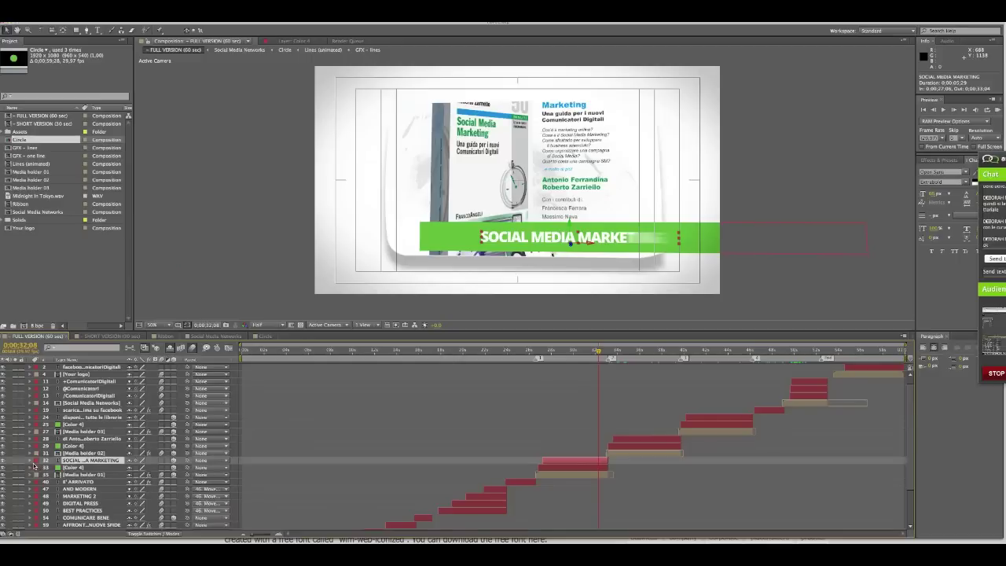
{"action": "left_click", "coordinate": [31, 461]}
Expand the title layer's Text group, select Source Text, and check the Animate menu without adding anything.
{"action": "scroll", "coordinate": [78, 468], "scroll_direction": "down", "scroll_amount": 2}
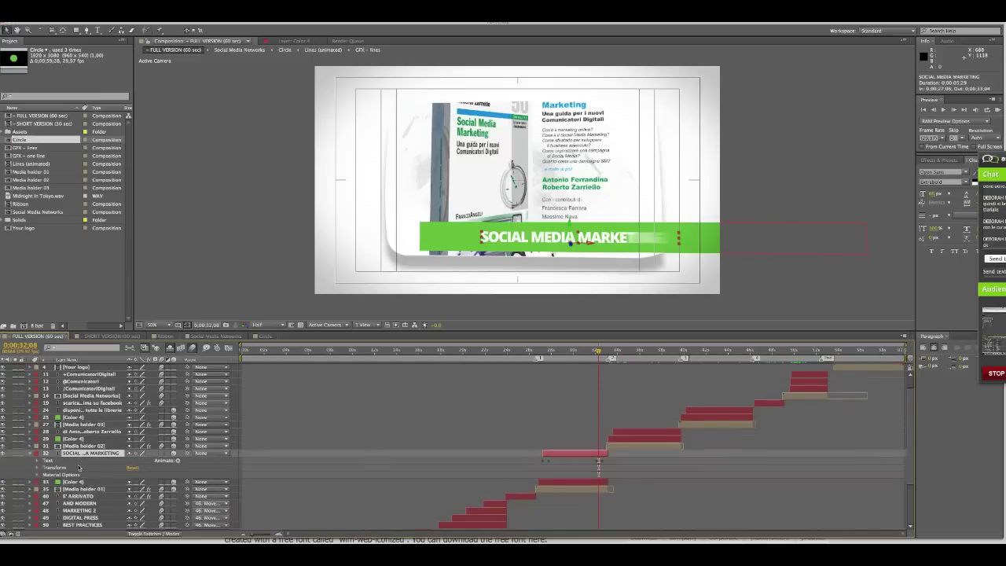
{"action": "double_click", "coordinate": [75, 446]}
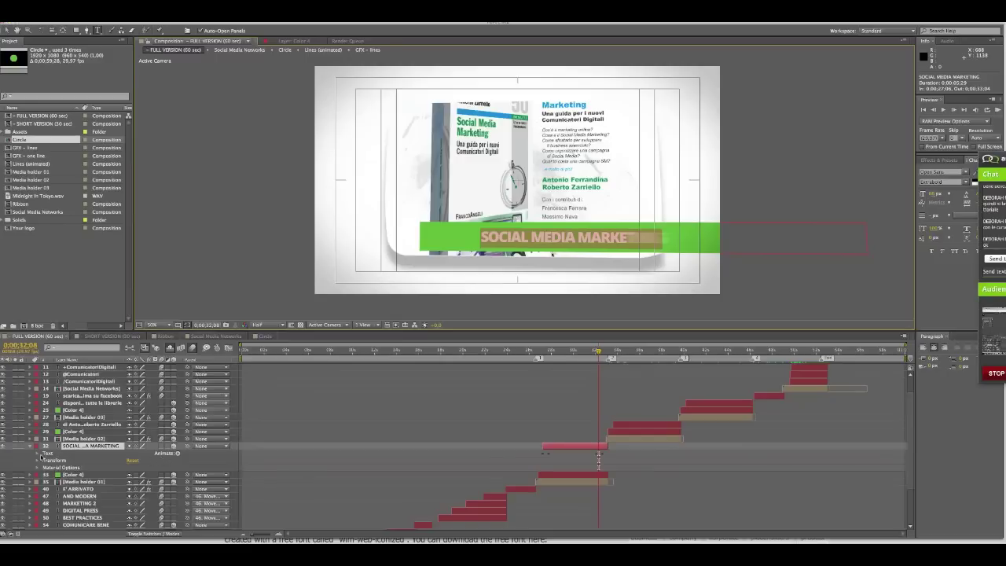
{"action": "left_click", "coordinate": [37, 454]}
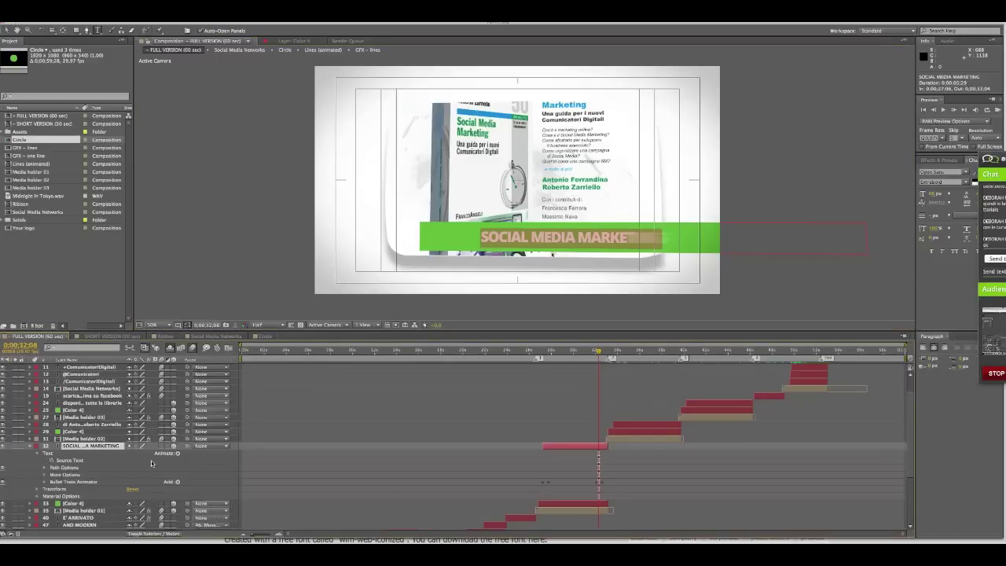
{"action": "left_click", "coordinate": [70, 461]}
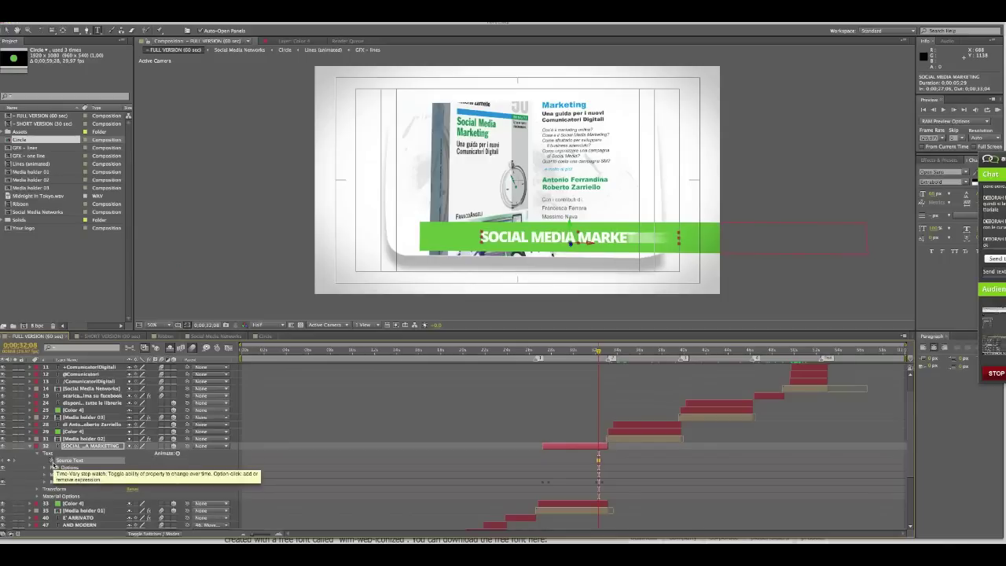
{"action": "left_click", "coordinate": [177, 454]}
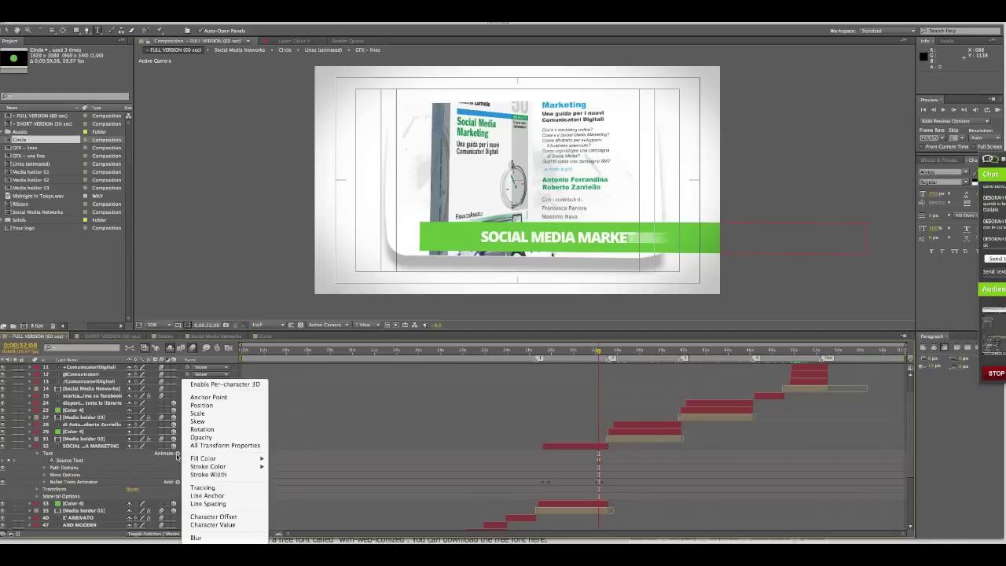
{"action": "left_click", "coordinate": [178, 455]}
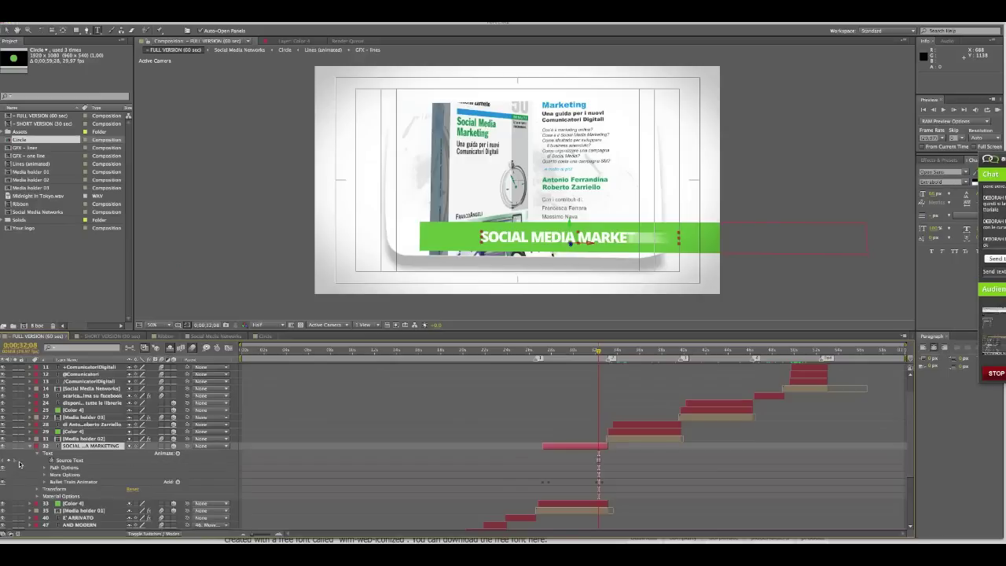
{"action": "left_click", "coordinate": [13, 462]}
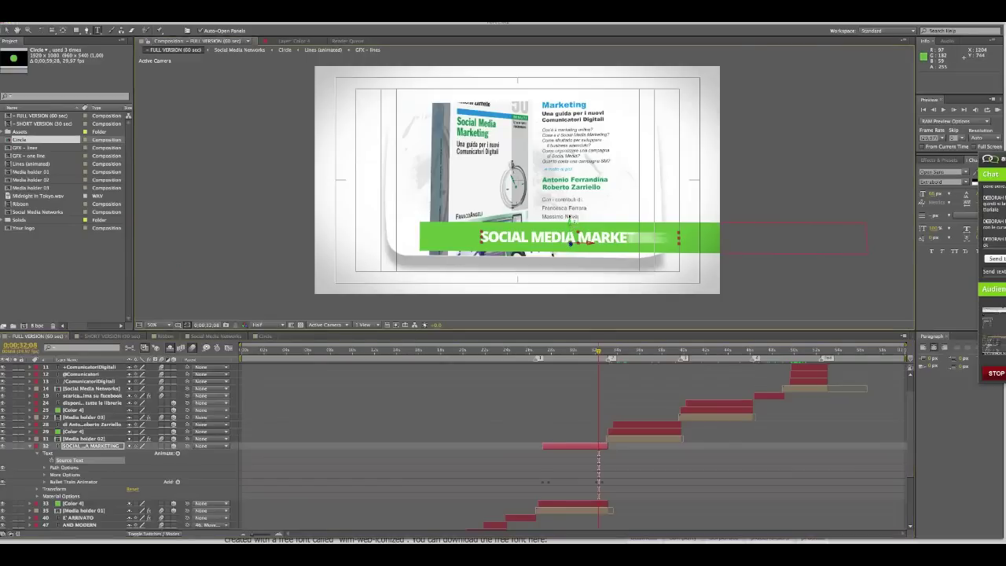
{"action": "key", "text": "ctrl+z"}
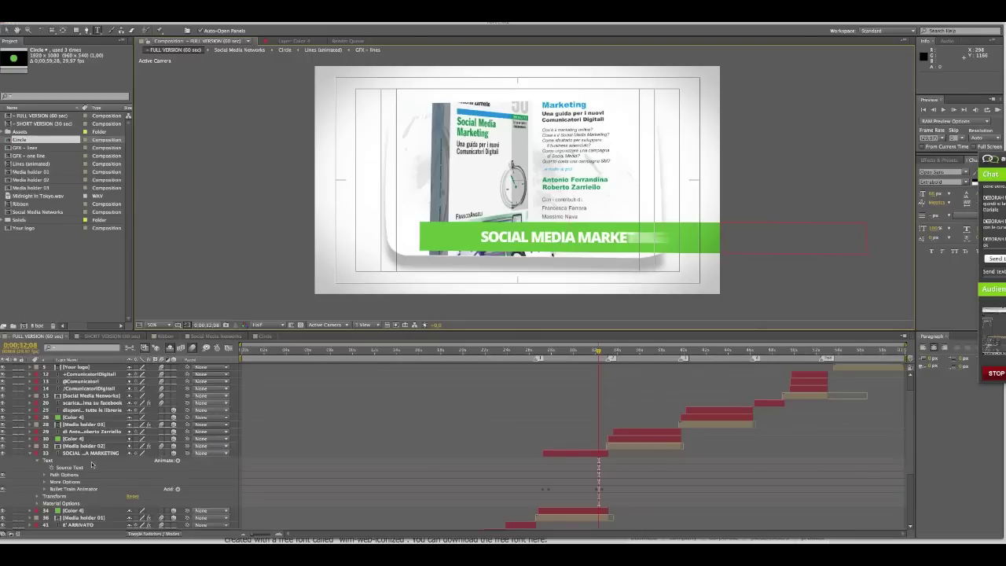
Drag the SOCIAL MEDIA MARKETING title up and to the right inside the green banner.
{"action": "left_click", "coordinate": [92, 466]}
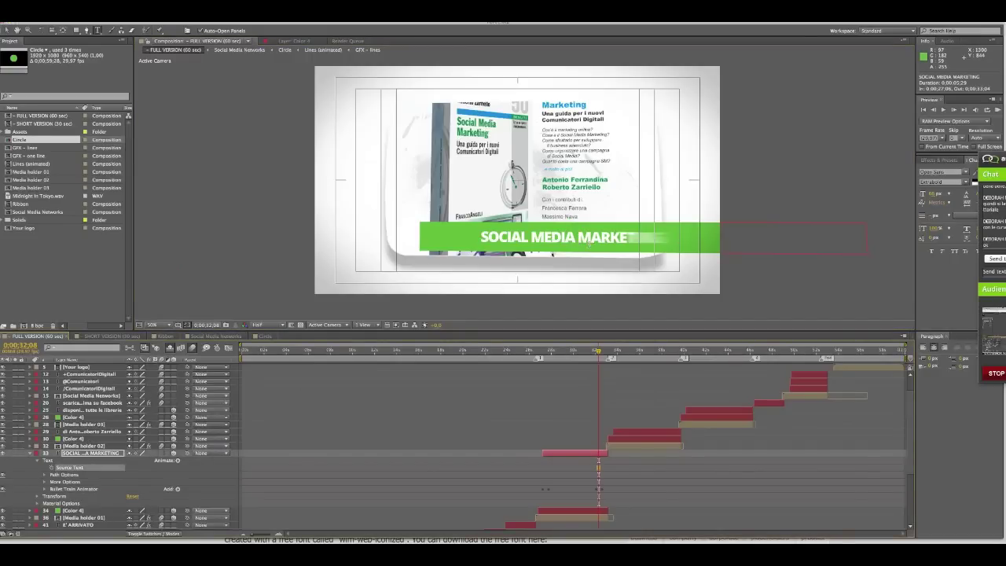
{"action": "left_click", "coordinate": [5, 30]}
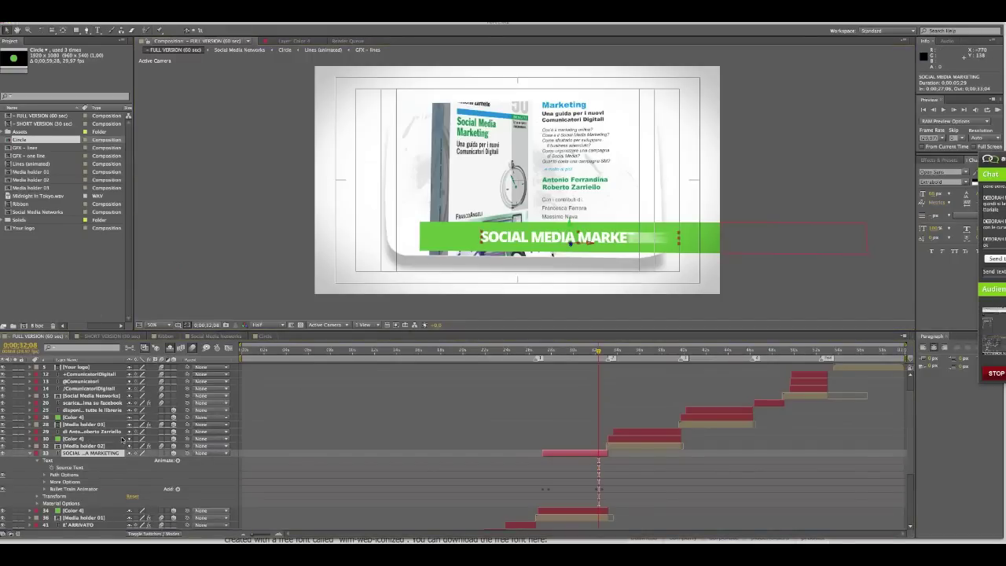
{"action": "left_click", "coordinate": [95, 461]}
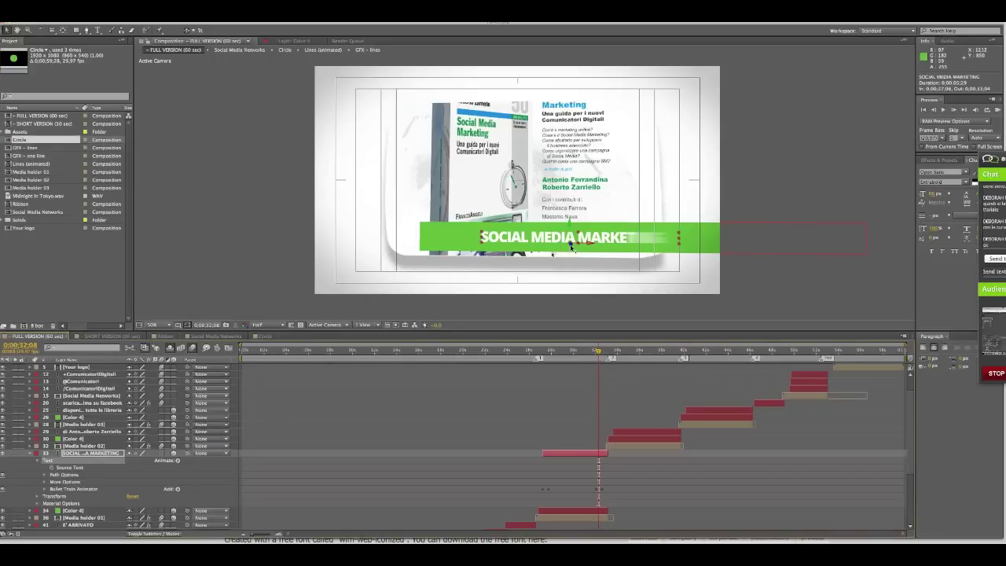
{"action": "left_click_drag", "start_coordinate": [573, 251], "coordinate": [573, 234]}
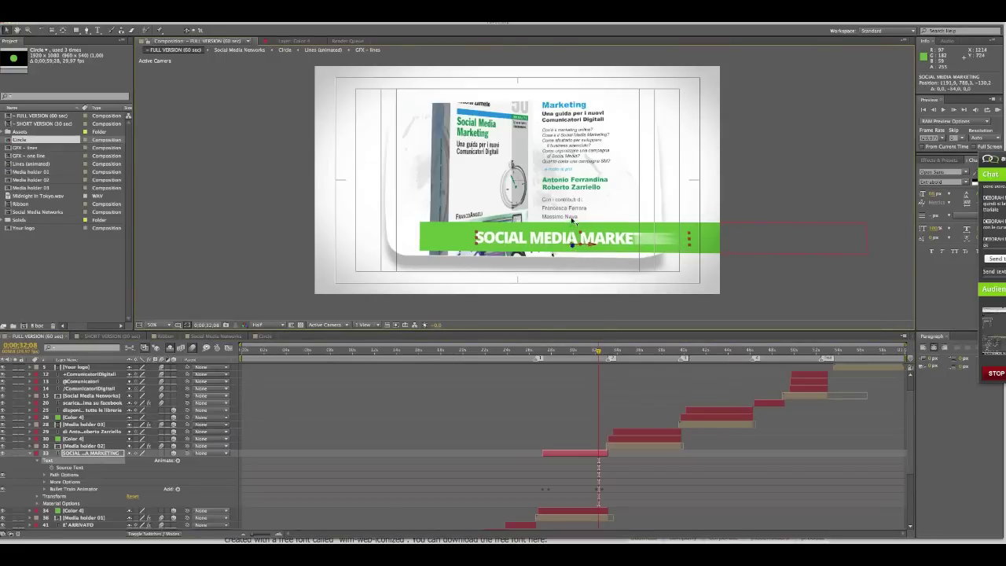
{"action": "left_click_drag", "start_coordinate": [573, 234], "coordinate": [645, 246]}
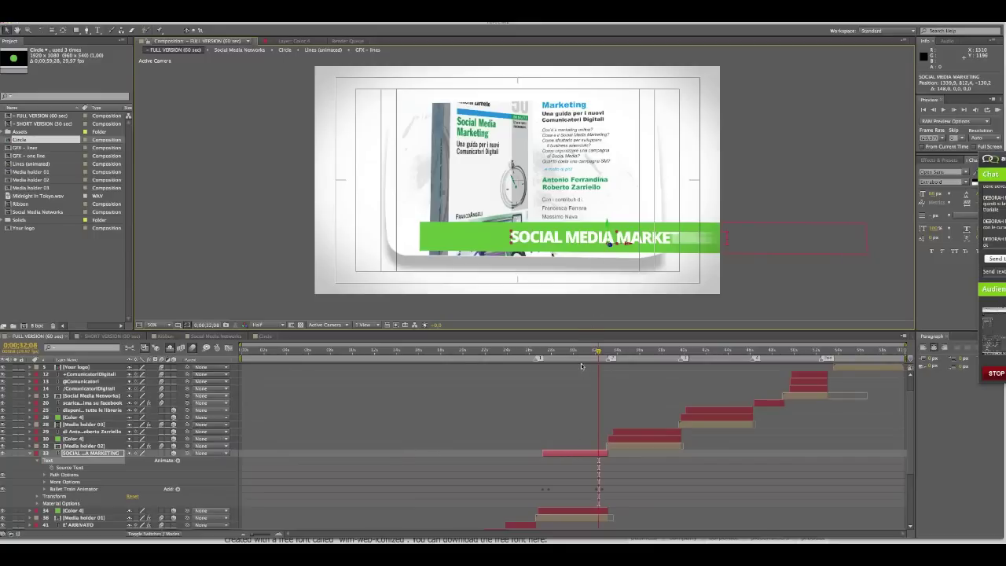
{"action": "mouse_move", "coordinate": [580, 351]}
{"action": "left_mouse_down"}
{"action": "mouse_move", "coordinate": [550, 350]}
{"action": "mouse_move", "coordinate": [609, 355]}
{"action": "left_mouse_up"}
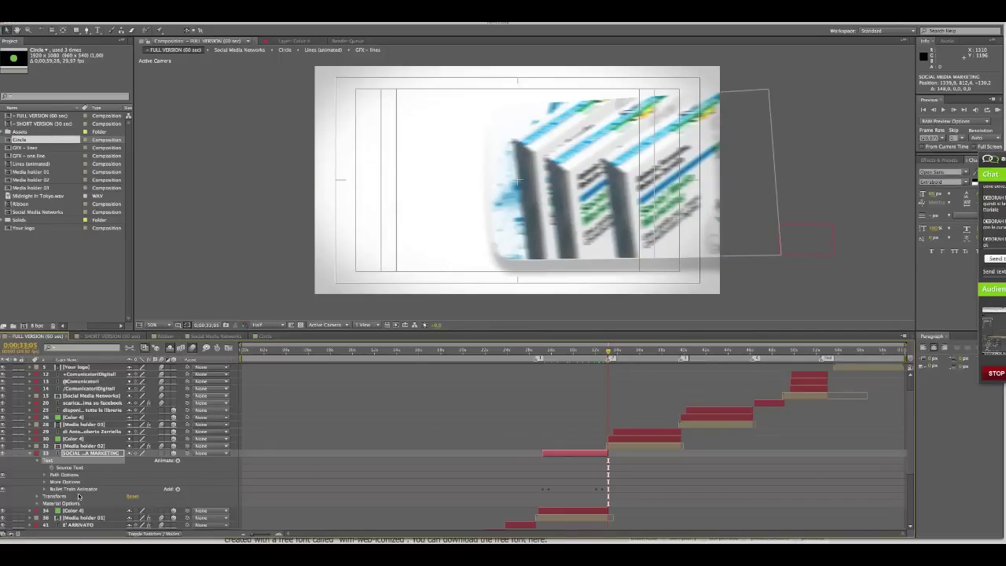
Reveal Range Selector 1's Start, End and Offset, then open the Social Media Networks precomp.
{"action": "left_click", "coordinate": [45, 490]}
{"action": "left_click", "coordinate": [67, 489]}
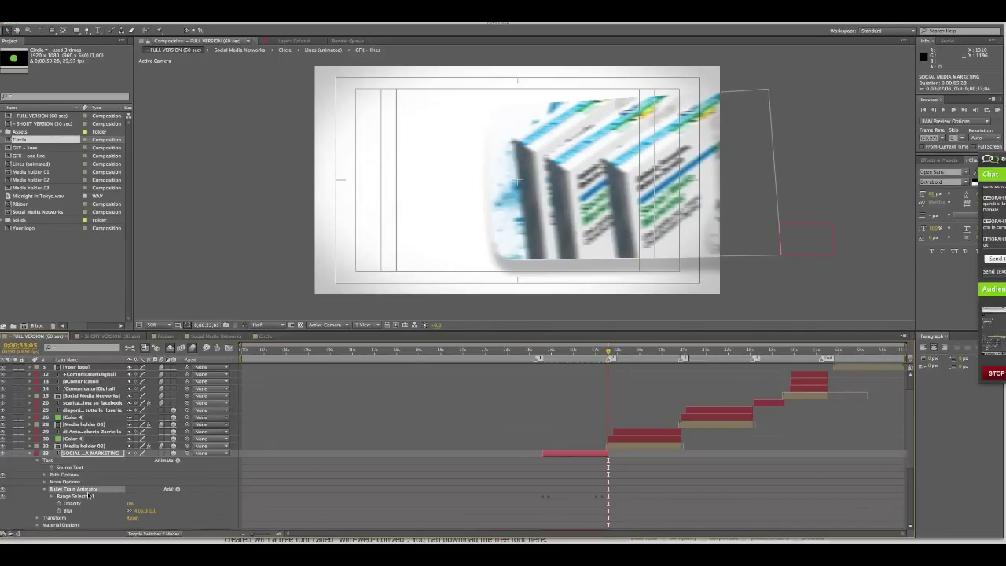
{"action": "scroll", "coordinate": [101, 496], "scroll_direction": "down", "scroll_amount": 1}
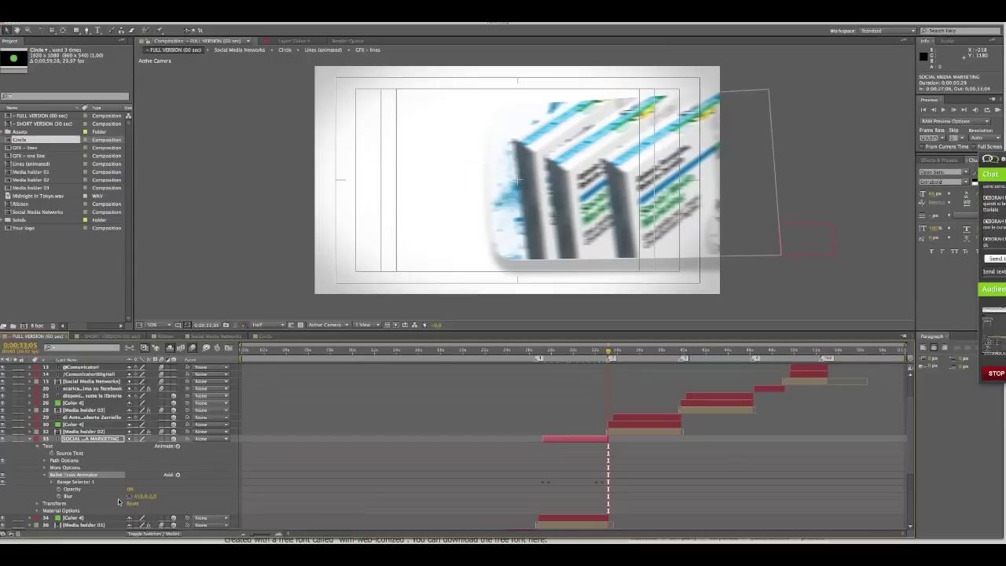
{"action": "left_click", "coordinate": [77, 482]}
{"action": "left_click", "coordinate": [53, 483]}
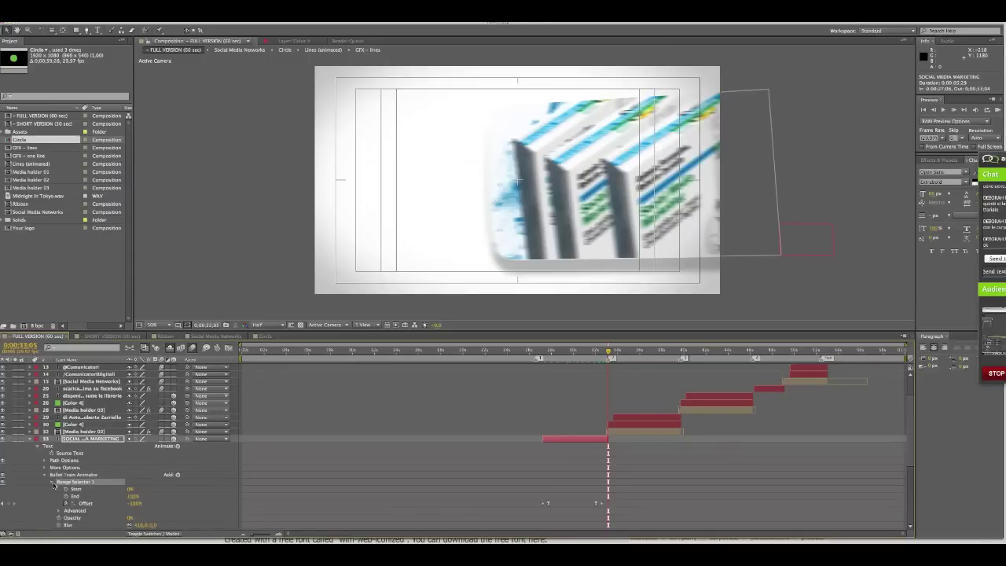
{"action": "left_click", "coordinate": [101, 490]}
{"action": "left_click", "coordinate": [109, 497]}
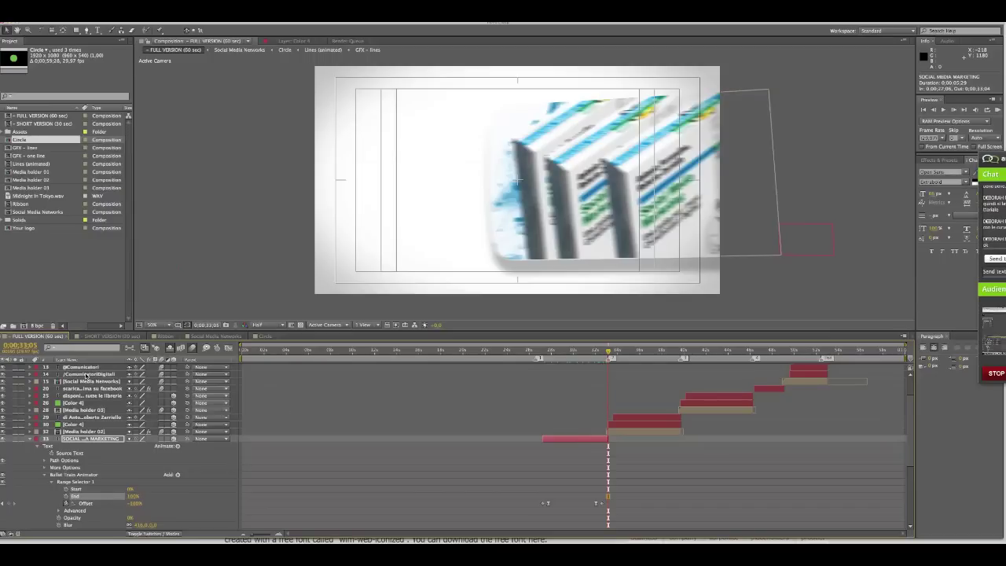
{"action": "double_click", "coordinate": [87, 380]}
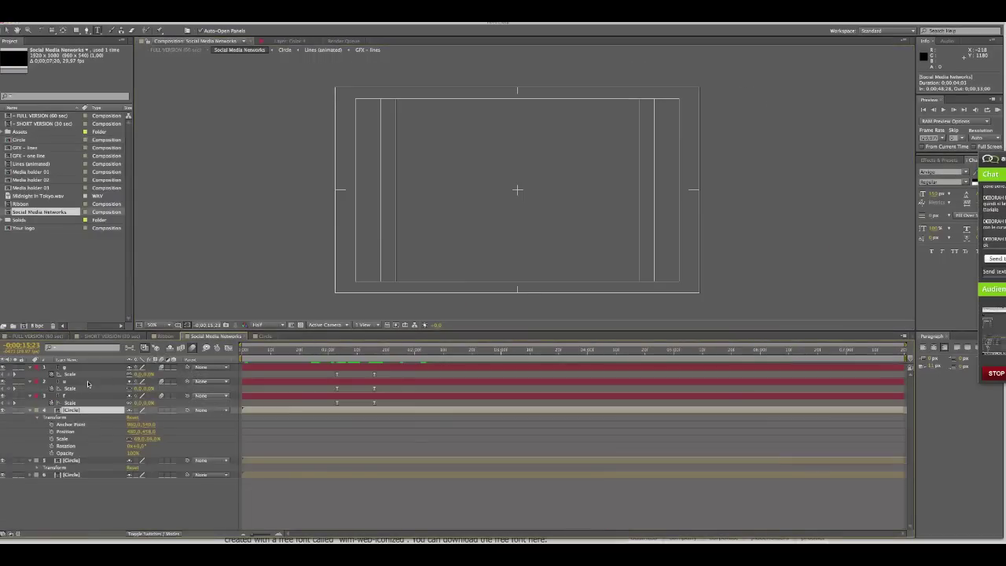
In FULL VERSION (60 sec), scrub from BEST PRACTICES through COME FARE BUSINESS to the SOCIAL MEDIA MARKETING frame.
{"action": "left_click", "coordinate": [38, 336]}
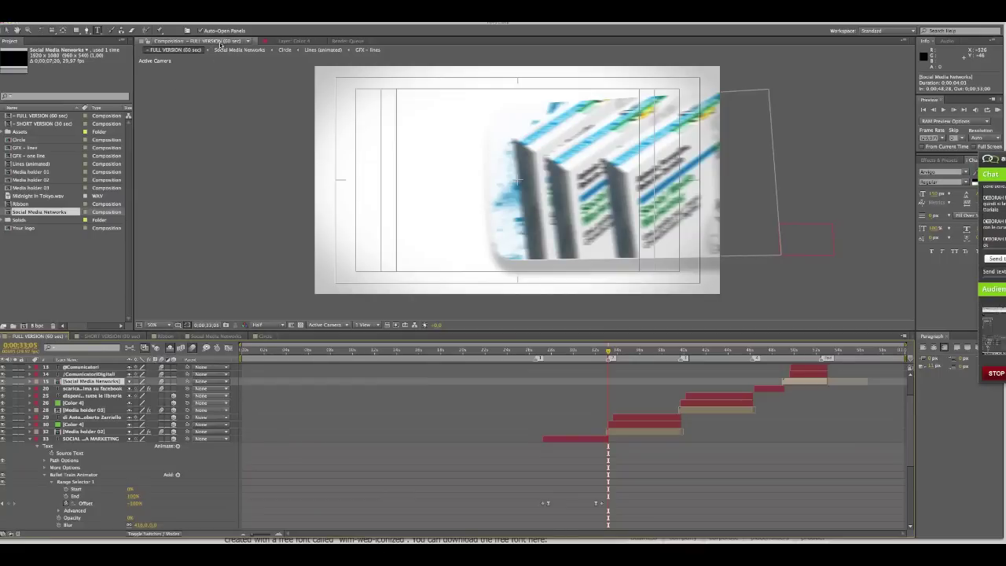
{"action": "left_click", "coordinate": [283, 41]}
{"action": "left_click", "coordinate": [330, 40]}
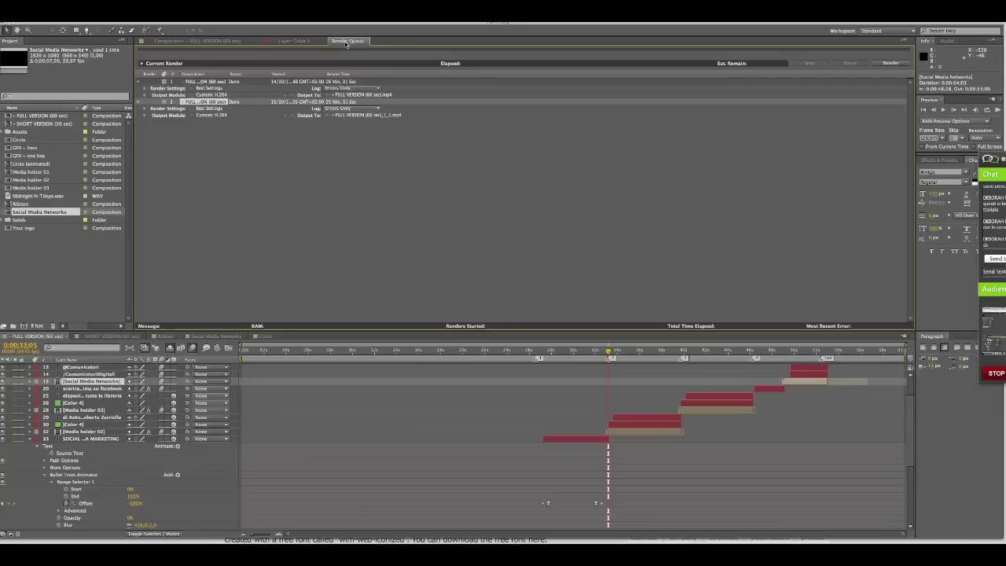
{"action": "left_click", "coordinate": [214, 41]}
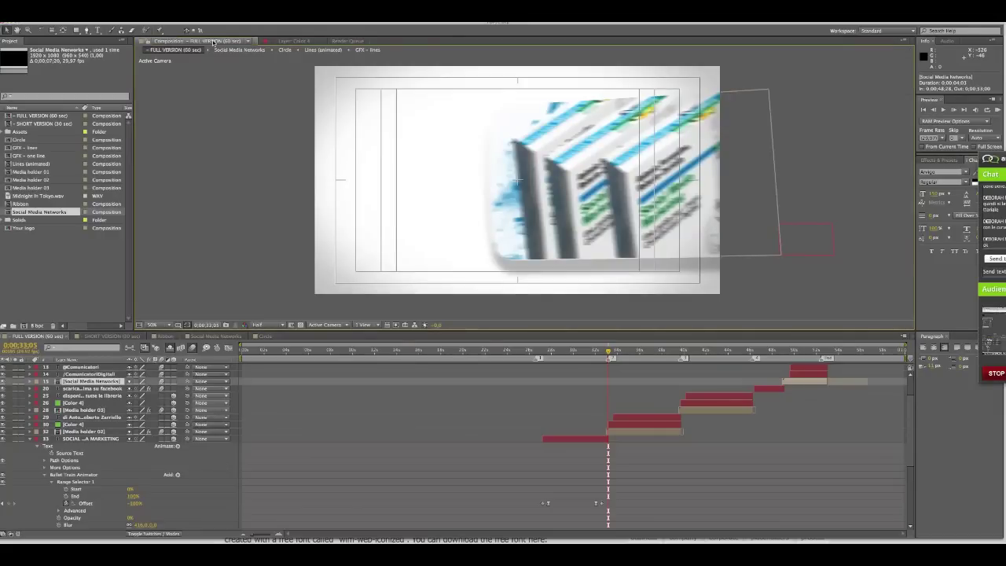
{"action": "left_click", "coordinate": [449, 350]}
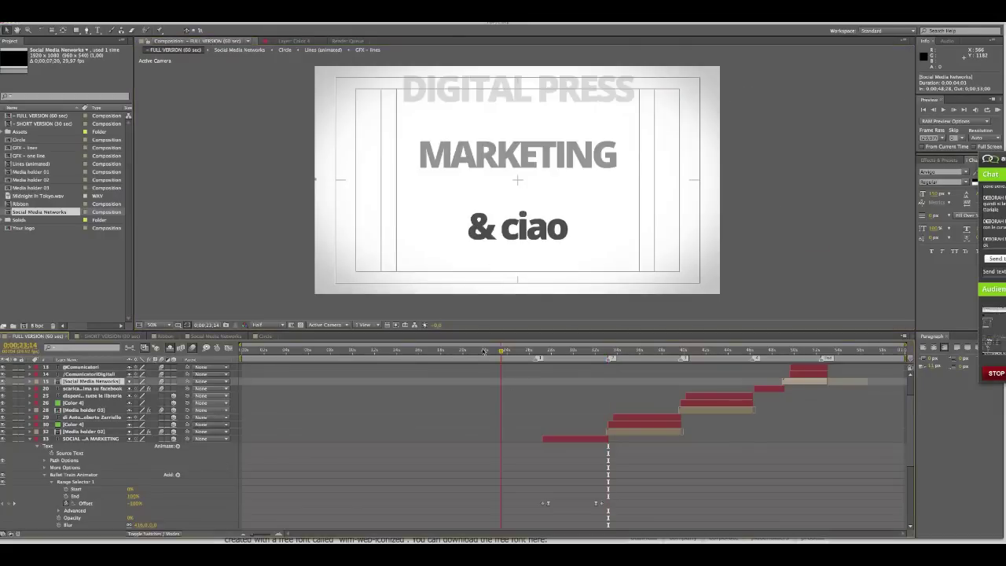
{"action": "left_click_drag", "start_coordinate": [440, 351], "coordinate": [406, 351]}
{"action": "left_click_drag", "start_coordinate": [473, 353], "coordinate": [588, 353]}
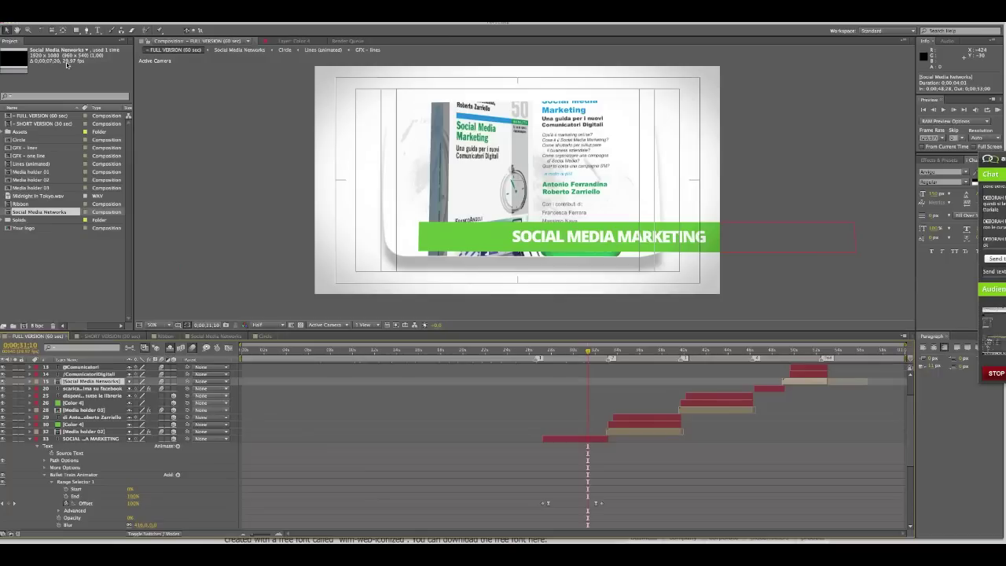
{"action": "left_click", "coordinate": [118, 16]}
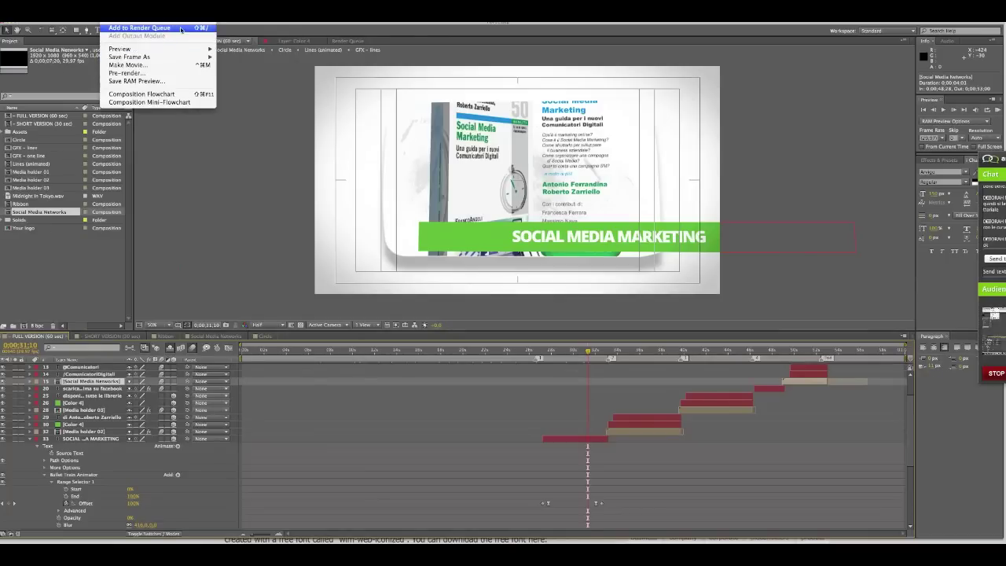
Add FULL VERSION (60 sec) to the Render Queue and bring up the template folder in Finder.
{"action": "left_click", "coordinate": [181, 29]}
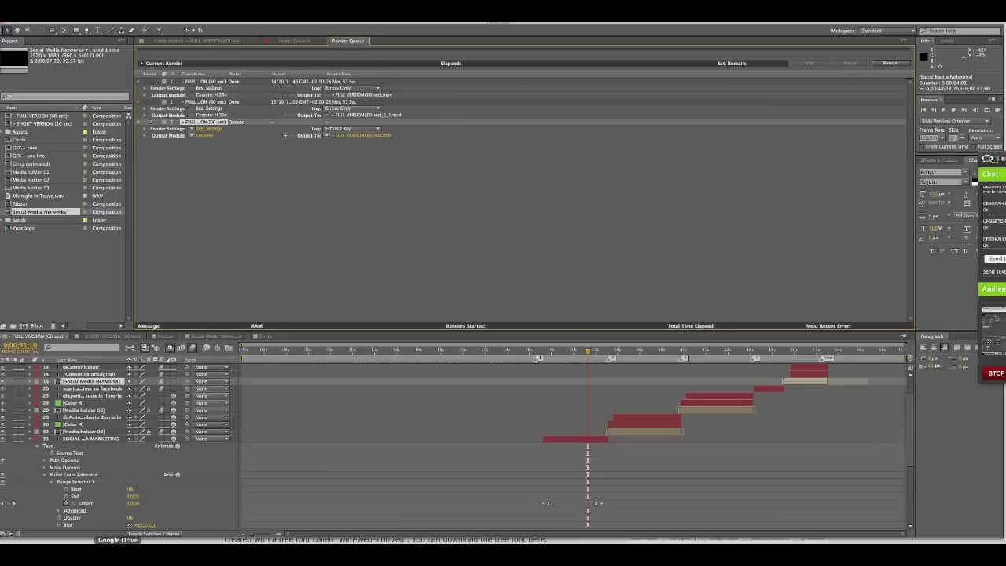
{"action": "left_click", "coordinate": [21, 554]}
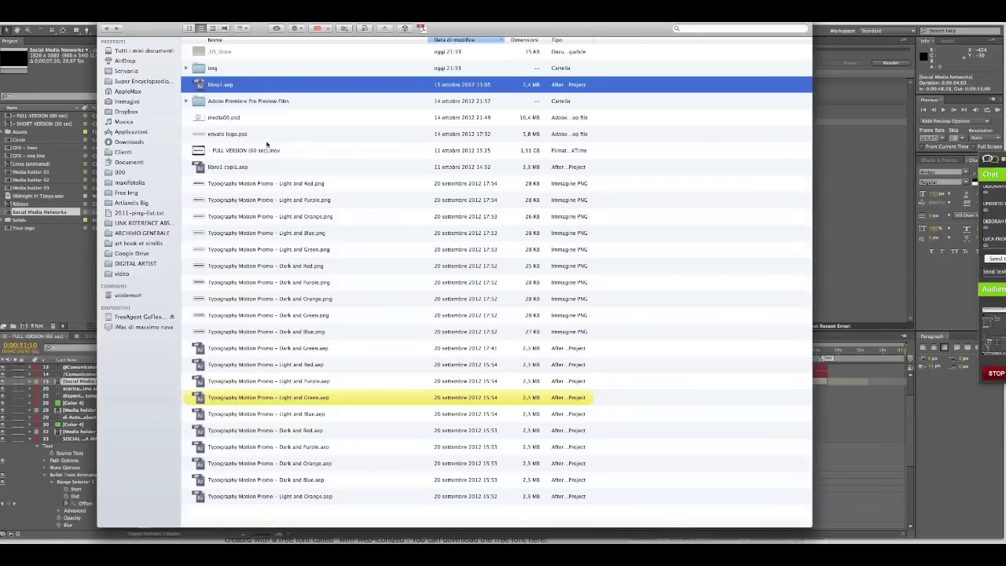
Navigate back in Finder and open the Spherica 2 folder inside VIDEO WEBINAR.
{"action": "left_click", "coordinate": [107, 28]}
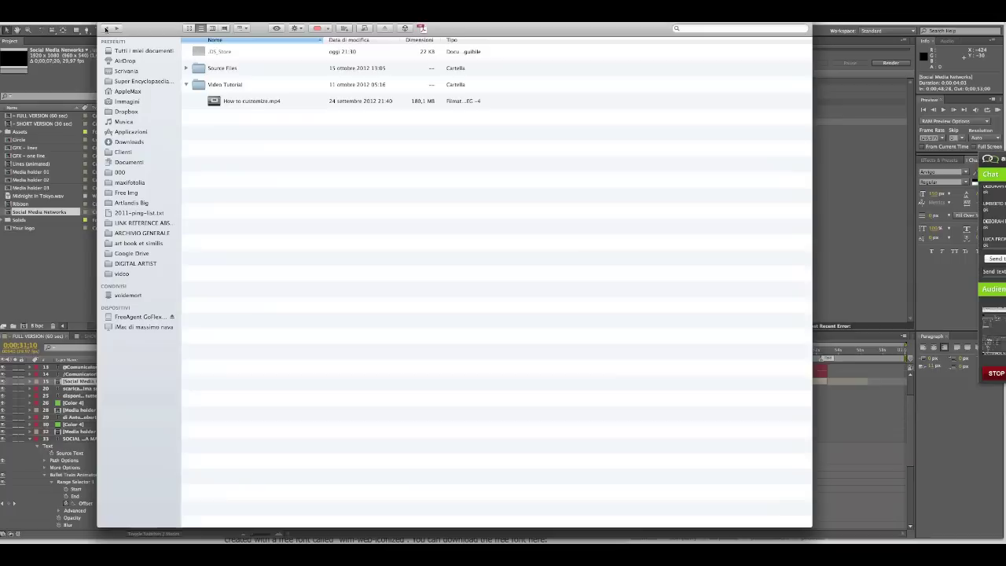
{"action": "left_click", "coordinate": [187, 69]}
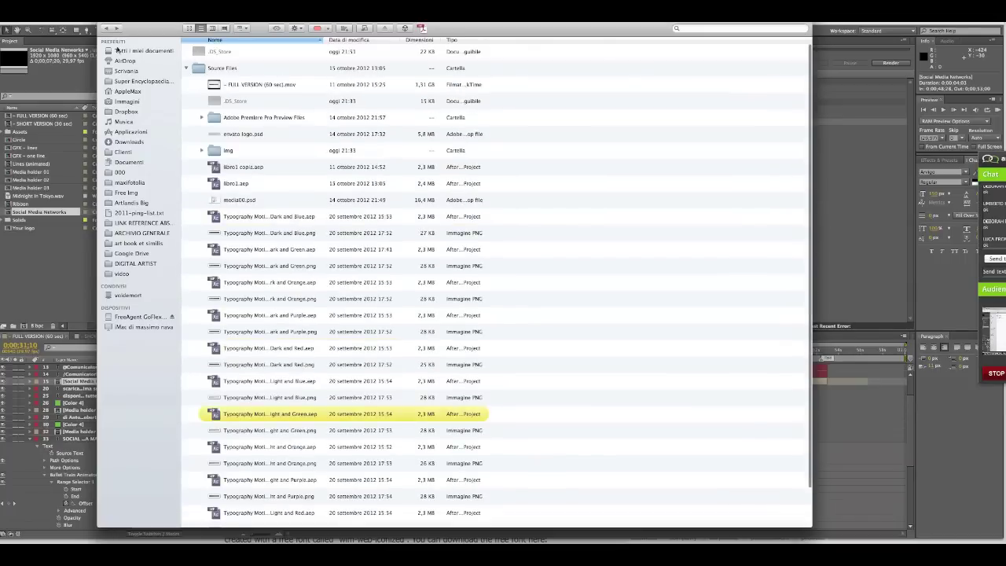
{"action": "left_click", "coordinate": [107, 29]}
{"action": "left_click", "coordinate": [107, 29]}
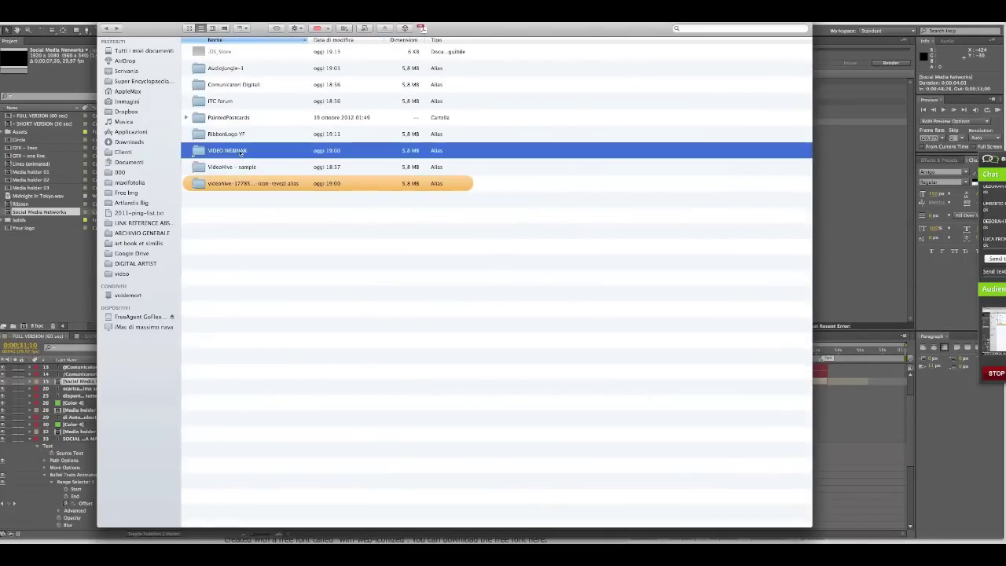
{"action": "double_click", "coordinate": [239, 151]}
{"action": "left_click", "coordinate": [203, 65]}
{"action": "double_click", "coordinate": [203, 65]}
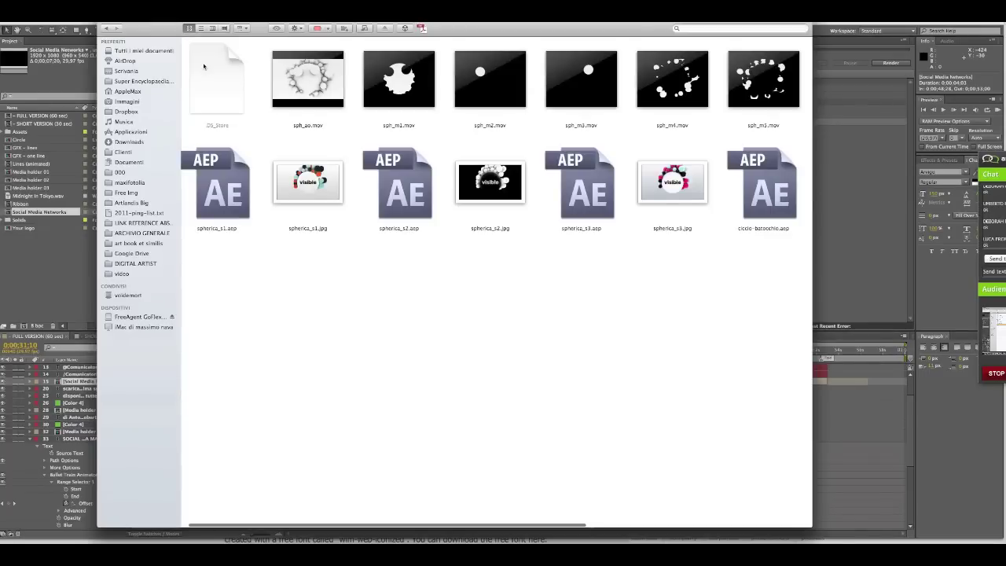
Select the seven sph_ sphere files in the second row, then return to After Effects.
{"action": "left_click", "coordinate": [308, 78]}
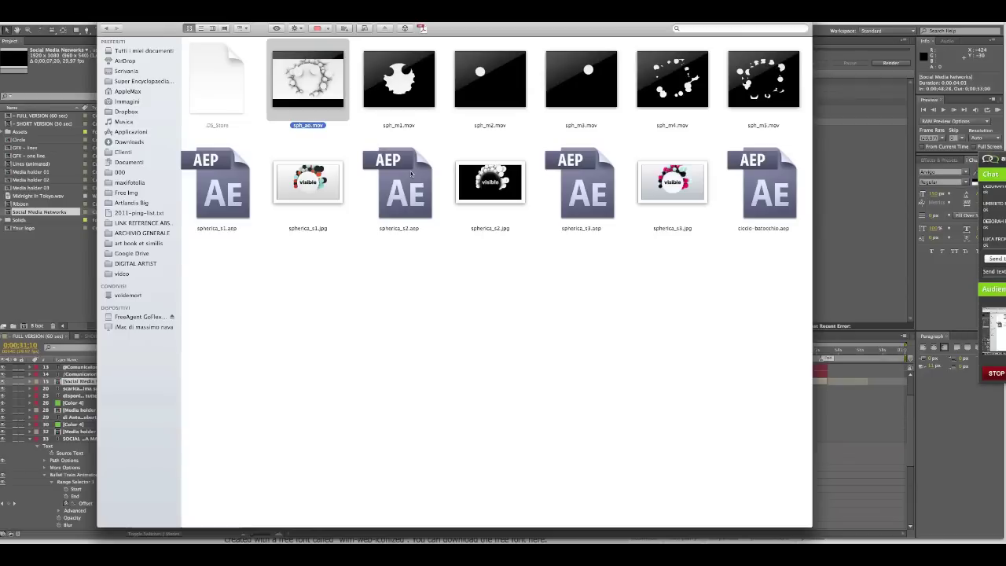
{"action": "mouse_move", "coordinate": [330, 126]}
{"action": "left_click_drag", "start_coordinate": [208, 278], "coordinate": [774, 212]}
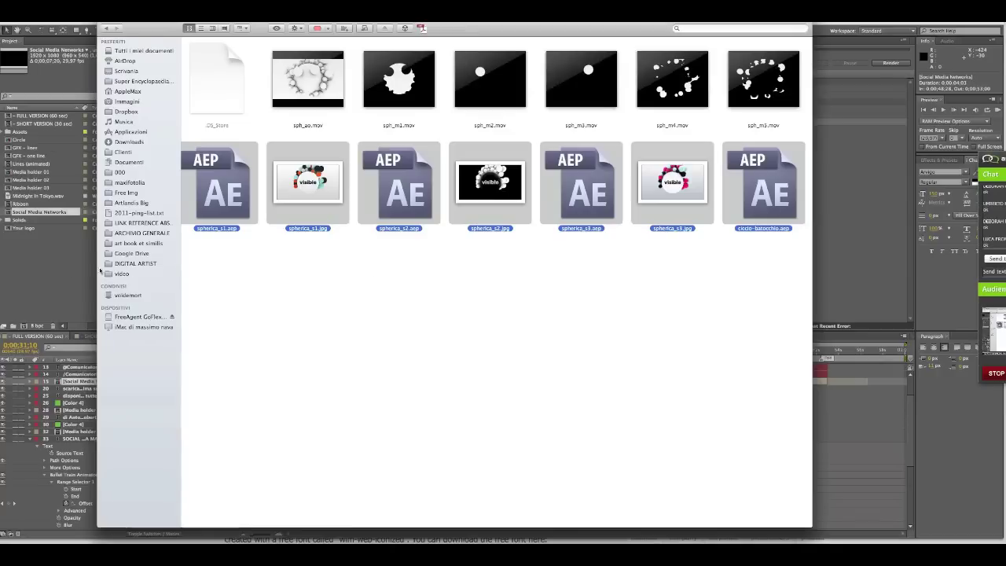
{"action": "left_click", "coordinate": [67, 270]}
From the File > Import browser, move the sph_ao and sph_m1–m5 .mov clips to the Trash.
{"action": "left_click", "coordinate": [79, 11]}
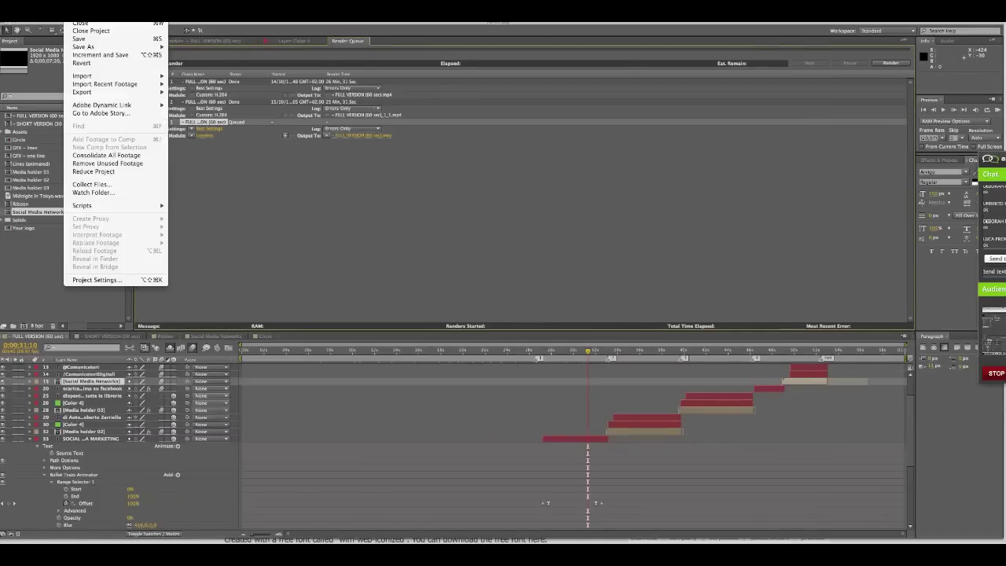
{"action": "mouse_move", "coordinate": [100, 76]}
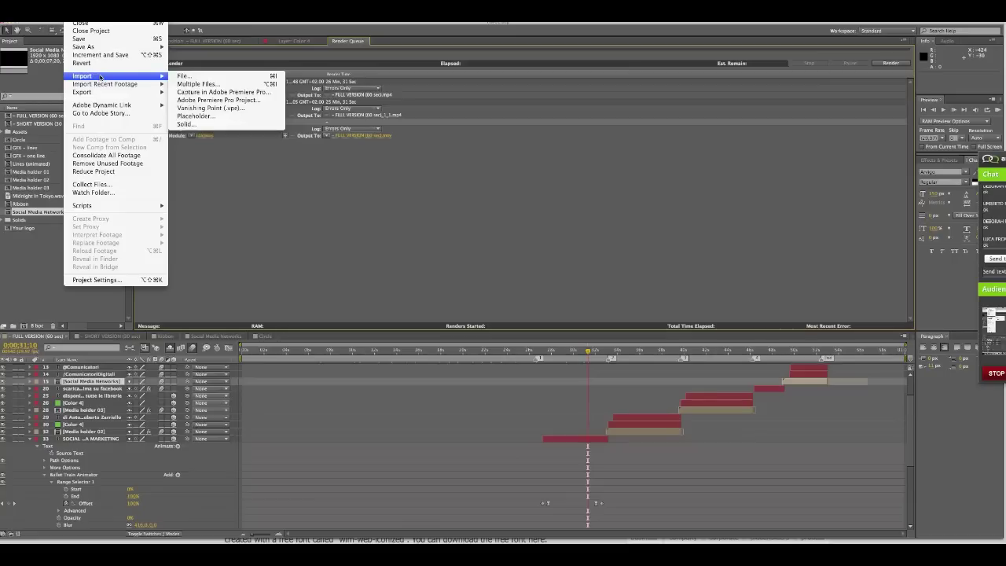
{"action": "left_click", "coordinate": [293, 233]}
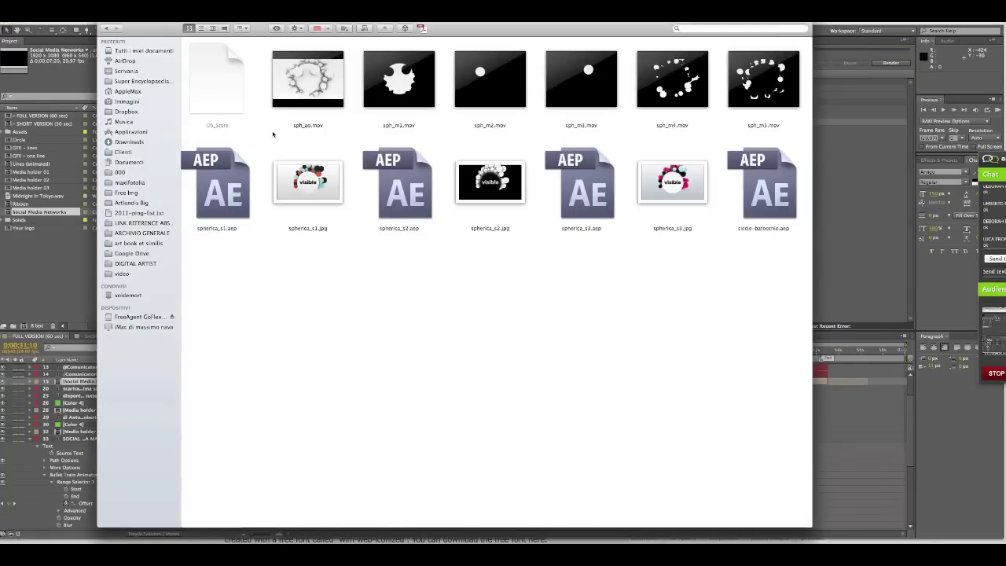
{"action": "left_click_drag", "start_coordinate": [274, 132], "coordinate": [754, 64]}
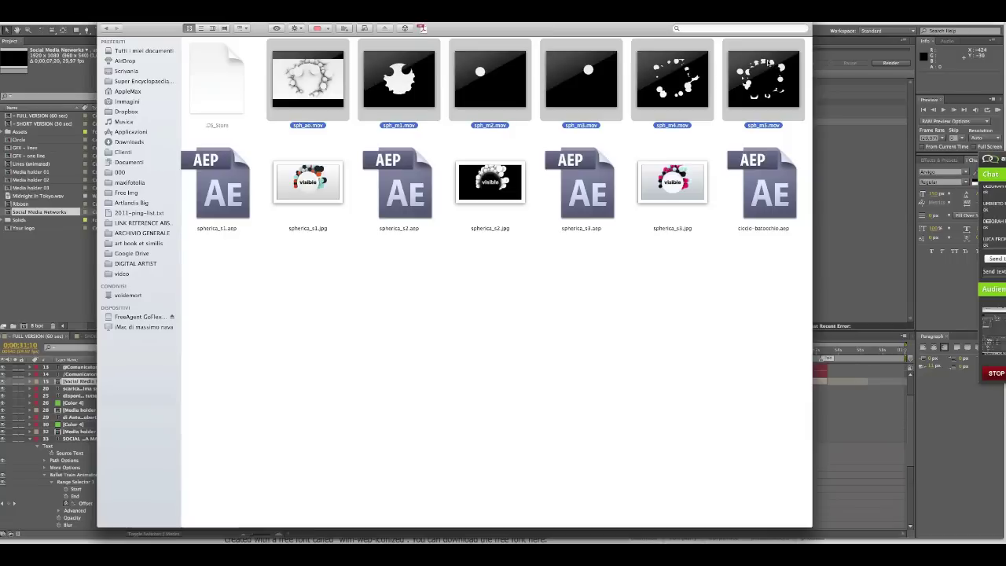
{"action": "right_click", "coordinate": [764, 74]}
{"action": "left_click", "coordinate": [798, 110]}
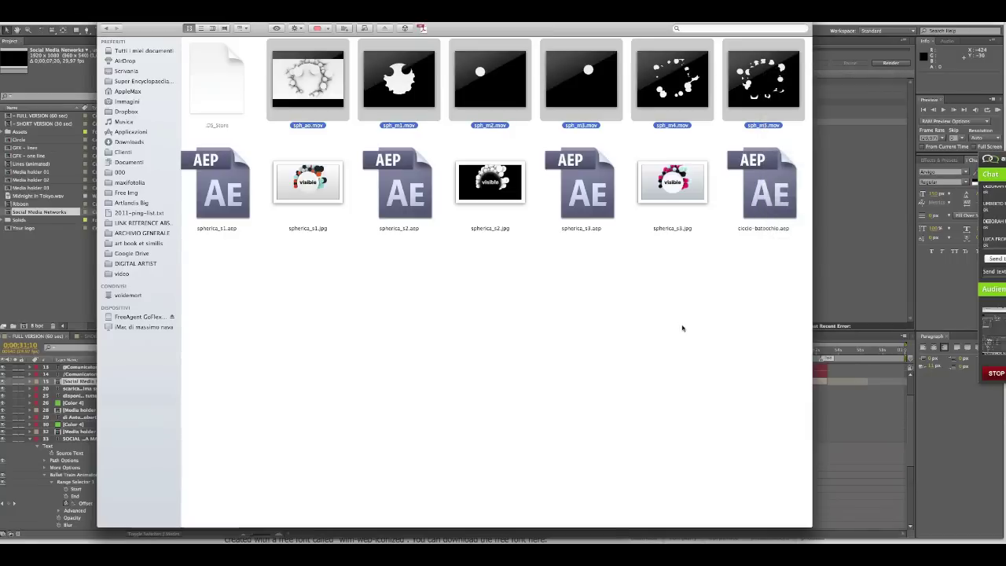
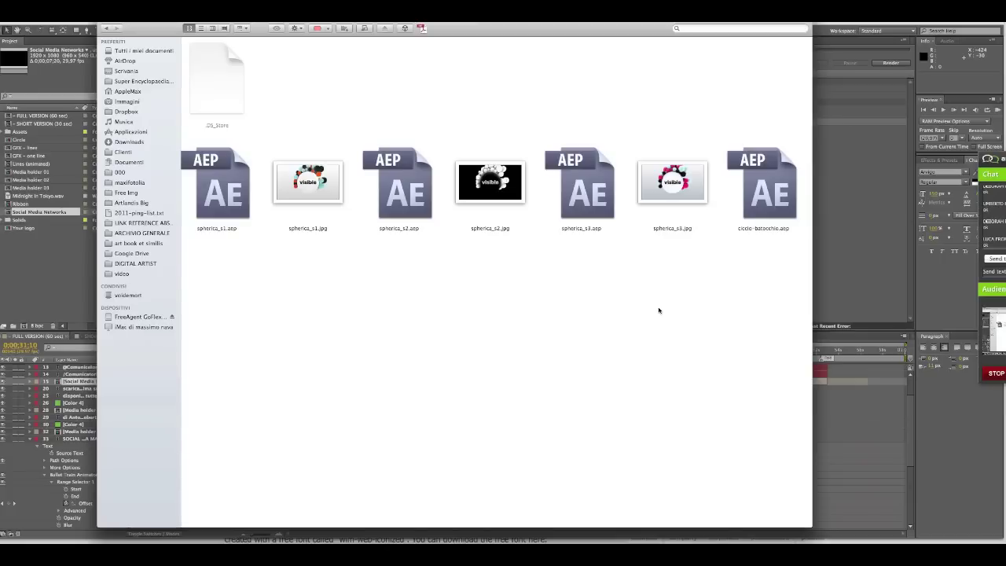
Paste the sph movie clips into the folder, then open ciclo-batocchio.aep without saving the previous project.
{"action": "key", "text": "super+v"}
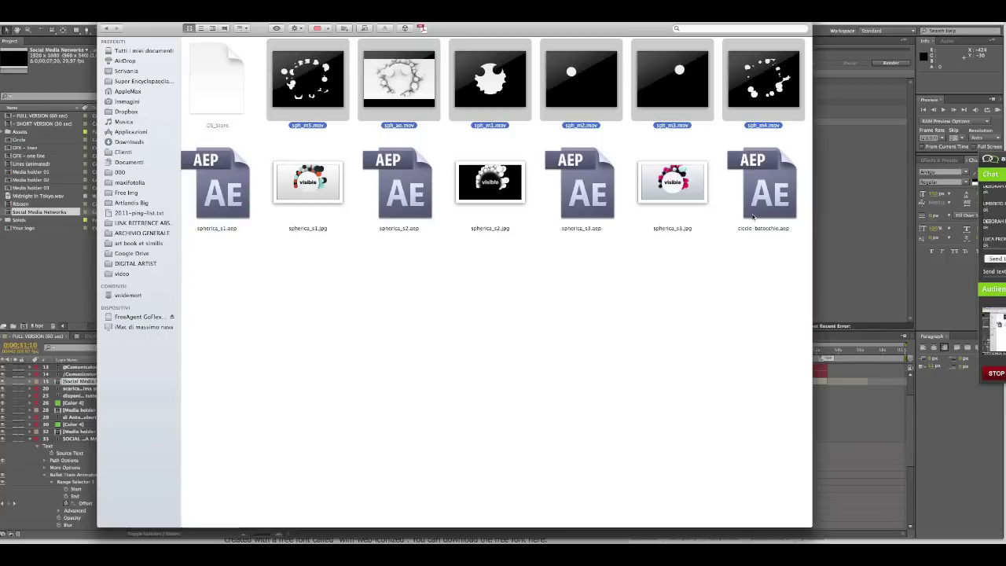
{"action": "double_click", "coordinate": [753, 217]}
{"action": "left_click", "coordinate": [470, 292]}
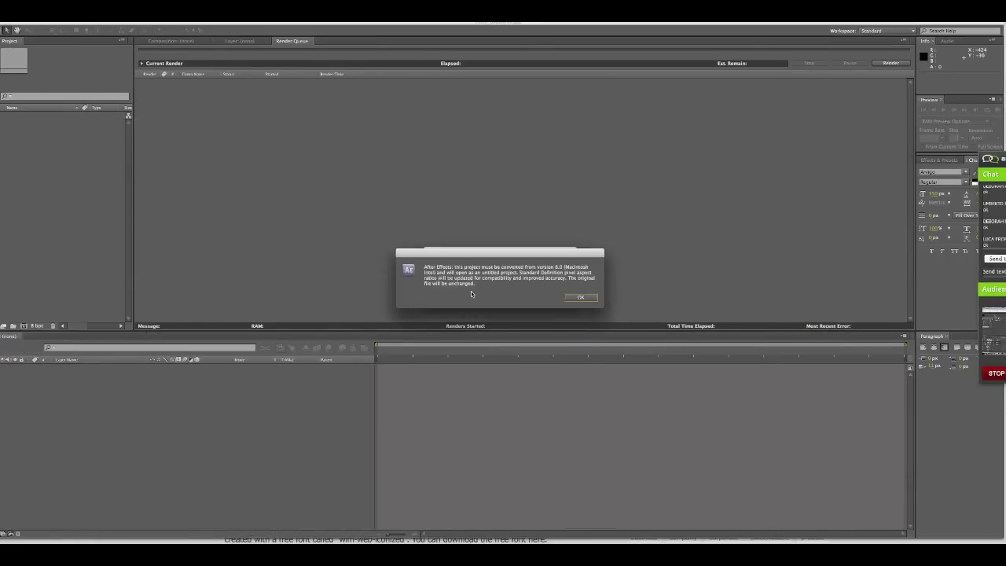
Accept the conversion and missing-font notices, expand _footage and select sph_m4.mov, then go back to Finder.
{"action": "left_click", "coordinate": [580, 299]}
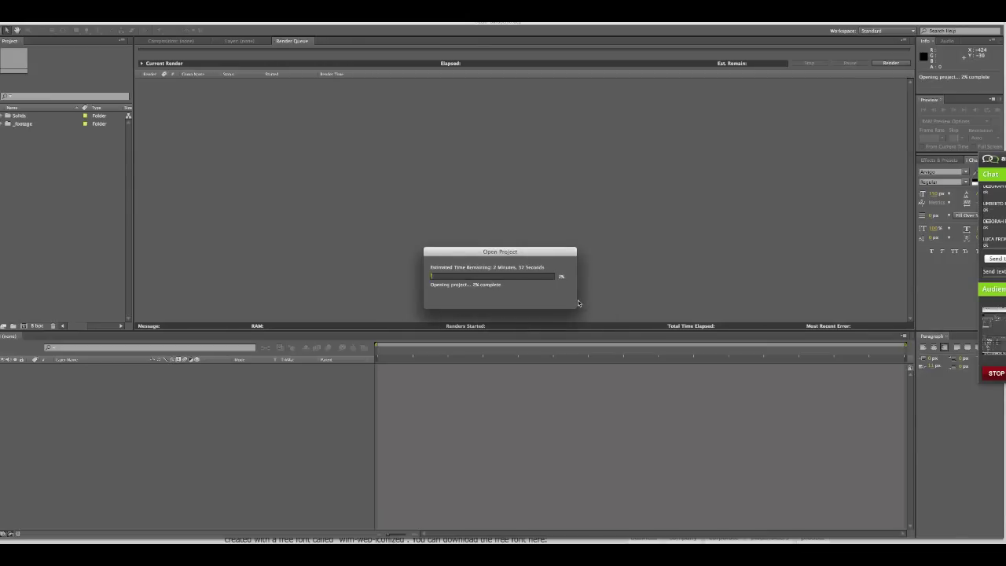
{"action": "left_click", "coordinate": [543, 292]}
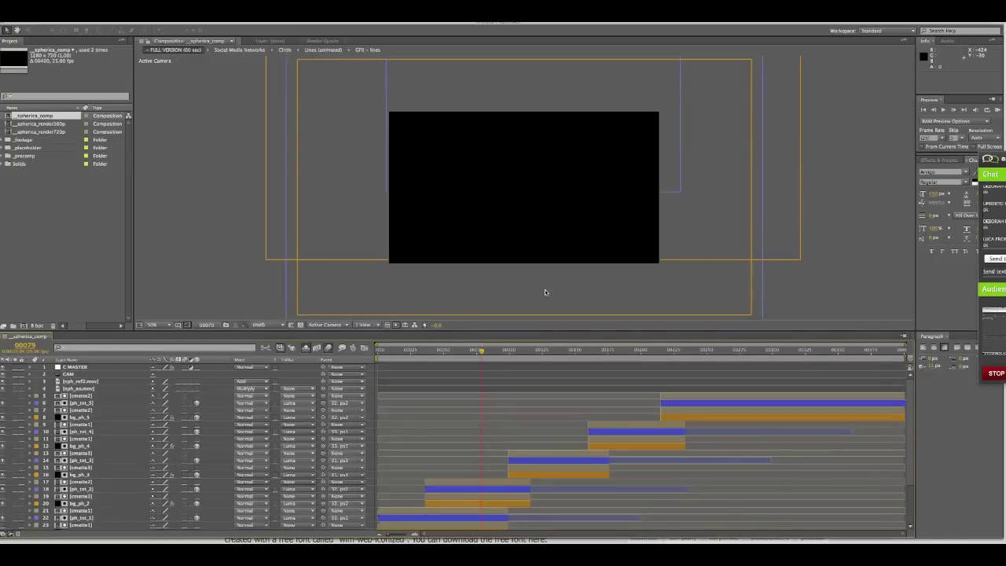
{"action": "left_click", "coordinate": [6, 140]}
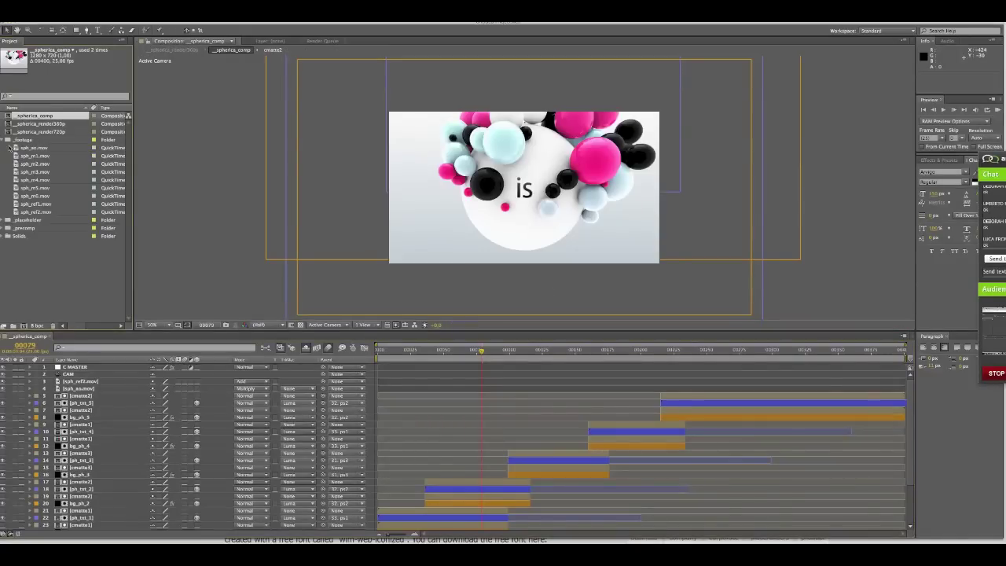
{"action": "left_click", "coordinate": [55, 147]}
{"action": "left_click", "coordinate": [59, 156]}
{"action": "left_click", "coordinate": [55, 180]}
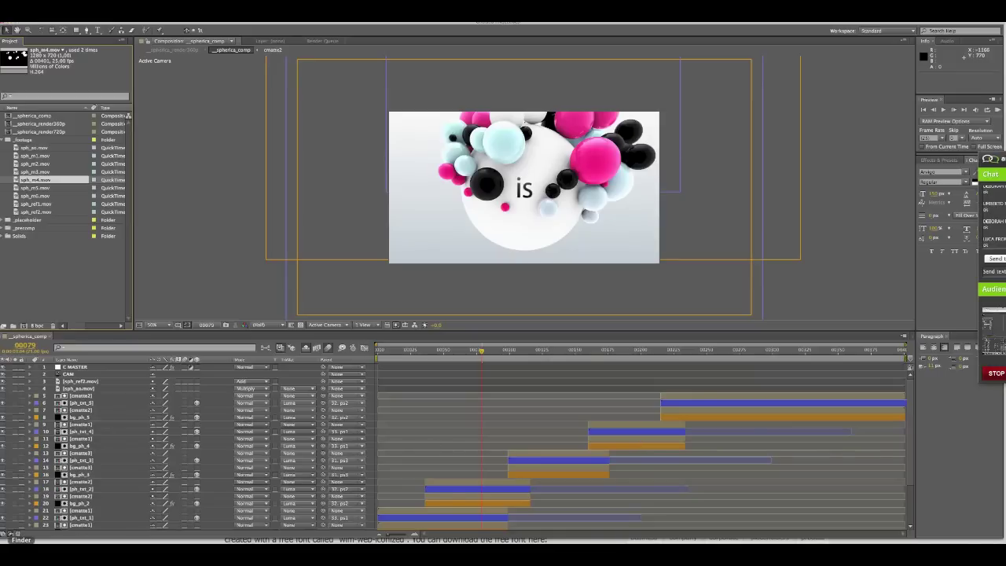
{"action": "left_click", "coordinate": [18, 540]}
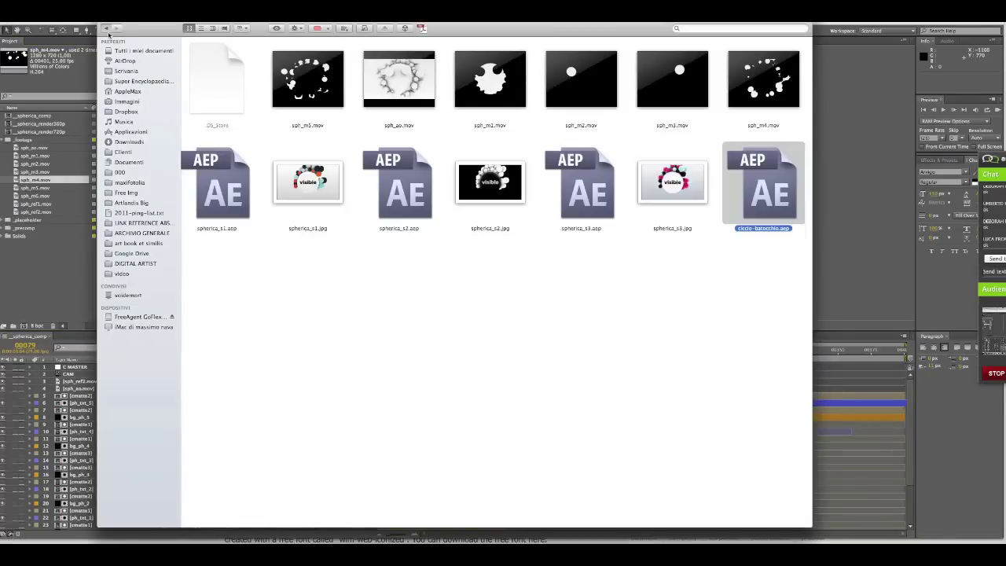
Switch Finder to list view and open the RibbonLogo YT template folder.
{"action": "left_click", "coordinate": [108, 29]}
{"action": "left_click", "coordinate": [201, 29]}
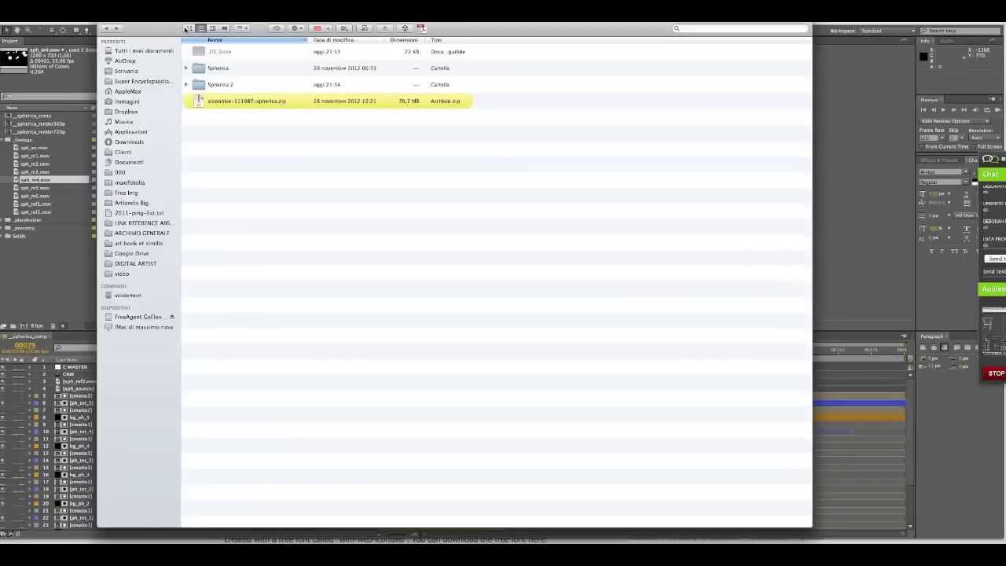
{"action": "left_click", "coordinate": [108, 29]}
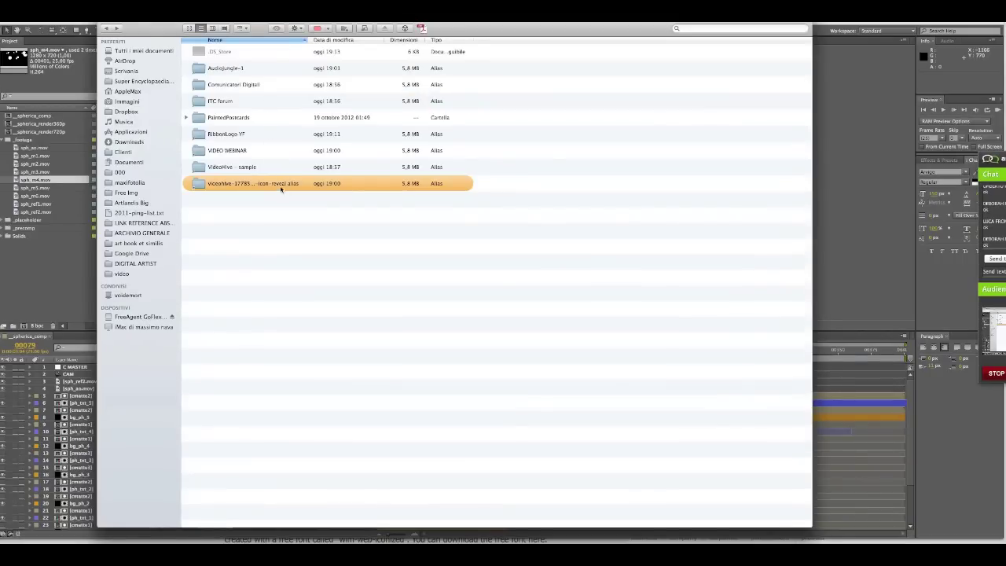
{"action": "left_click", "coordinate": [260, 133]}
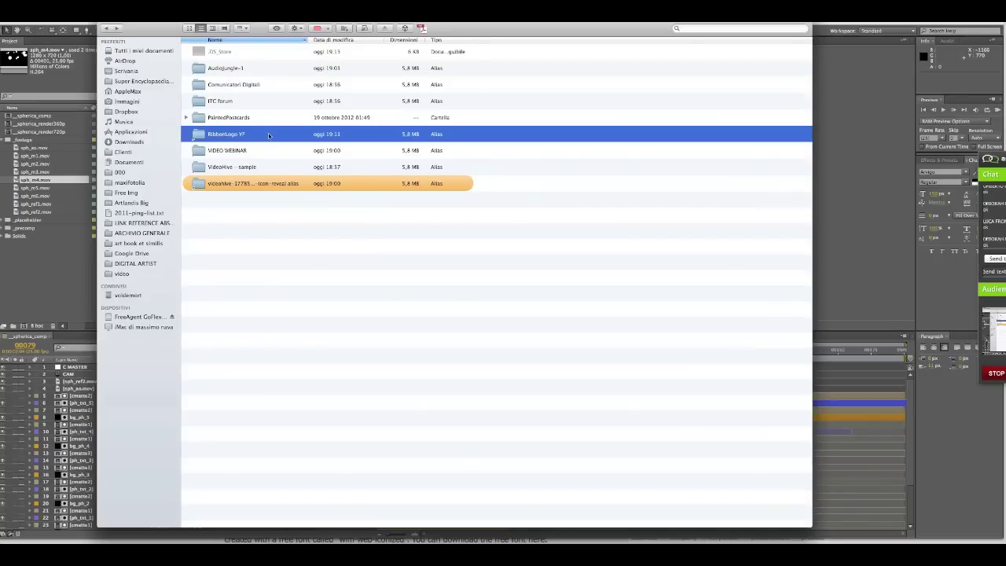
{"action": "double_click", "coordinate": [268, 134]}
Expand (Footage), collapse the youform.aep Logs and Pre-Rendered Flares folders, and expand the lower (Footage) folder.
{"action": "left_click", "coordinate": [289, 117]}
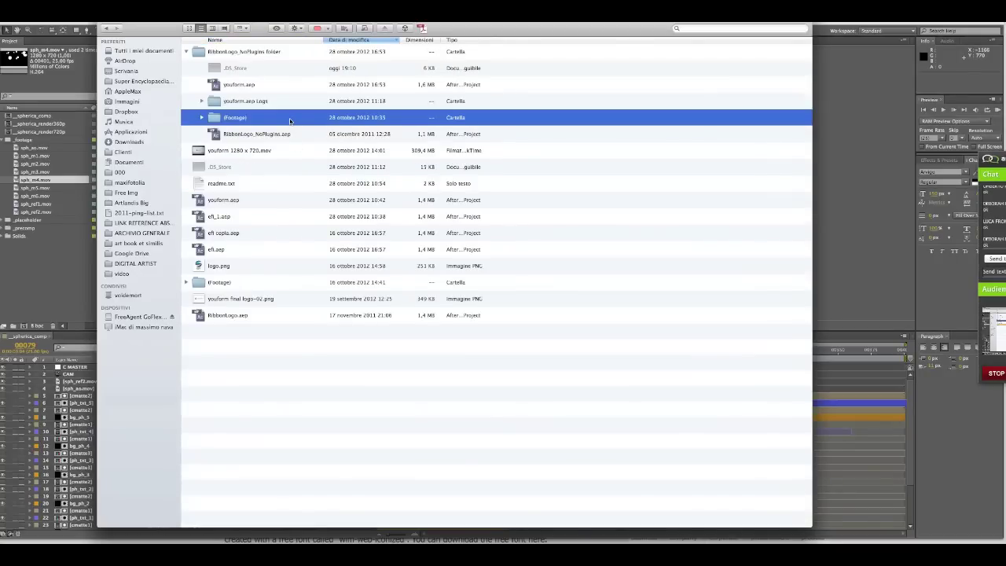
{"action": "key", "text": "alt+Right"}
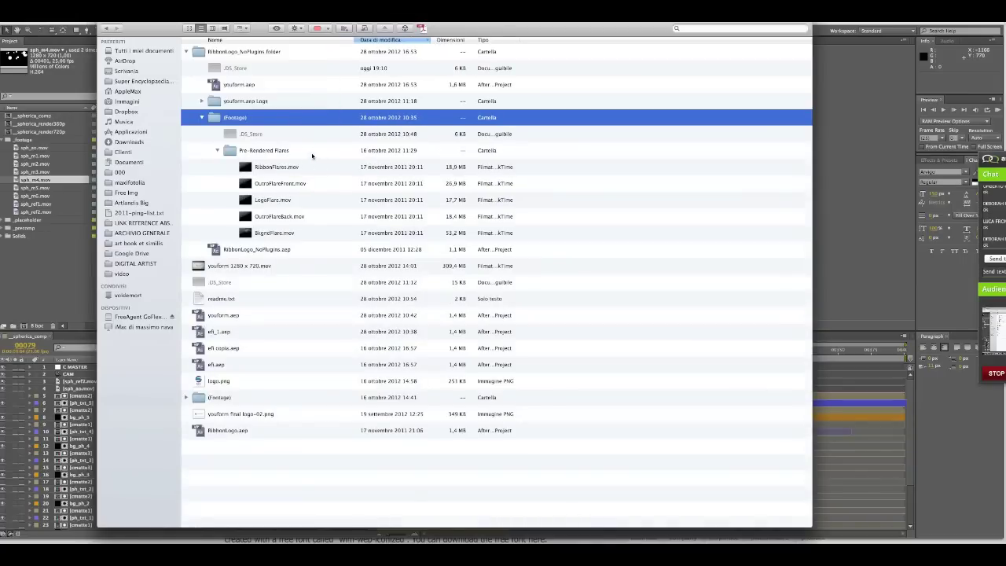
{"action": "left_click", "coordinate": [282, 105]}
{"action": "key", "text": "Left"}
{"action": "left_click", "coordinate": [290, 150]}
{"action": "key", "text": "Left"}
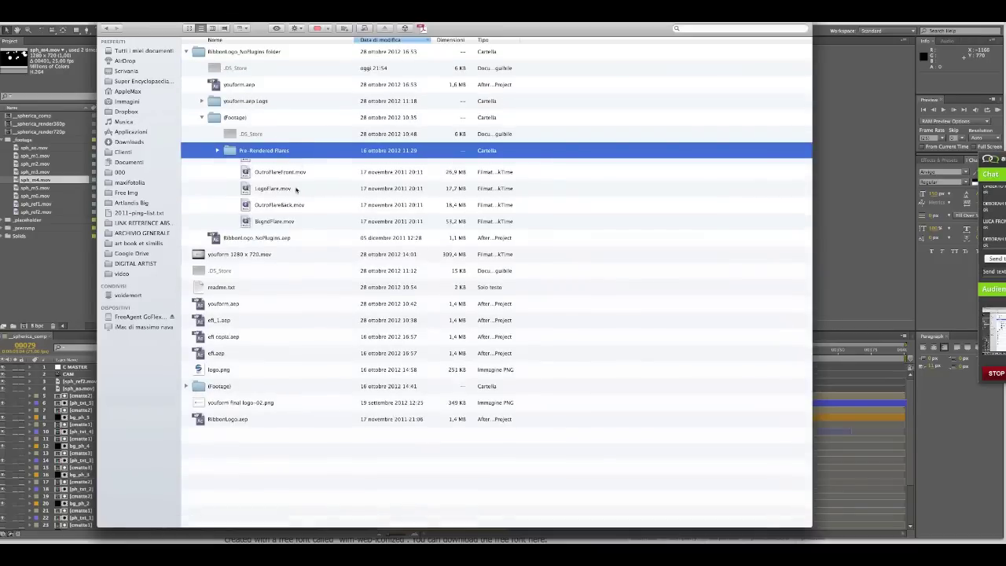
{"action": "left_click", "coordinate": [280, 314]}
{"action": "key", "text": "Right"}
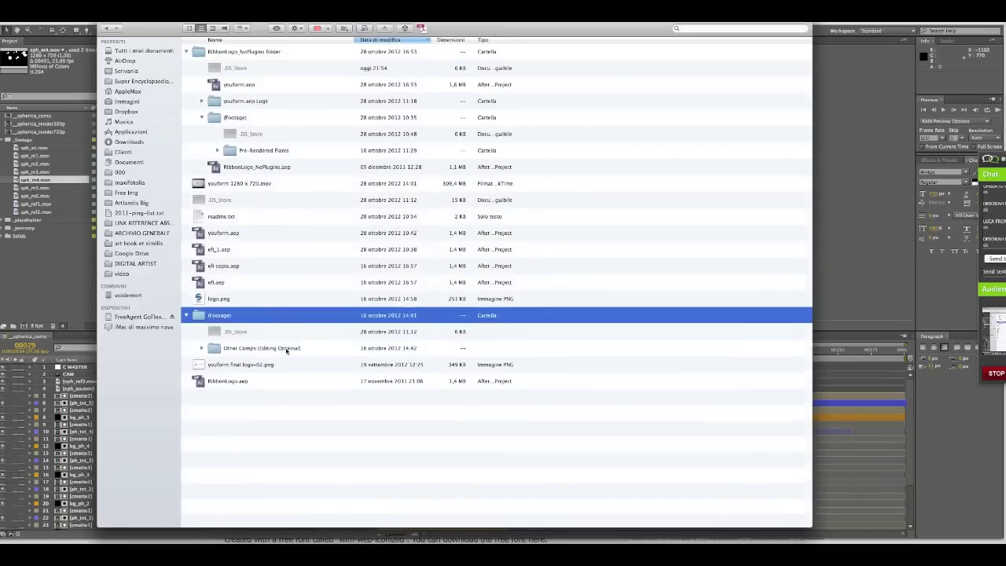
Expand Other Comps > Design Elements > Ribbon Animation to list the PNG frames, then select the youform 1280 x 720.mov render.
{"action": "left_click", "coordinate": [288, 349]}
{"action": "key", "text": "Right"}
{"action": "left_click", "coordinate": [296, 382]}
{"action": "key", "text": "Right"}
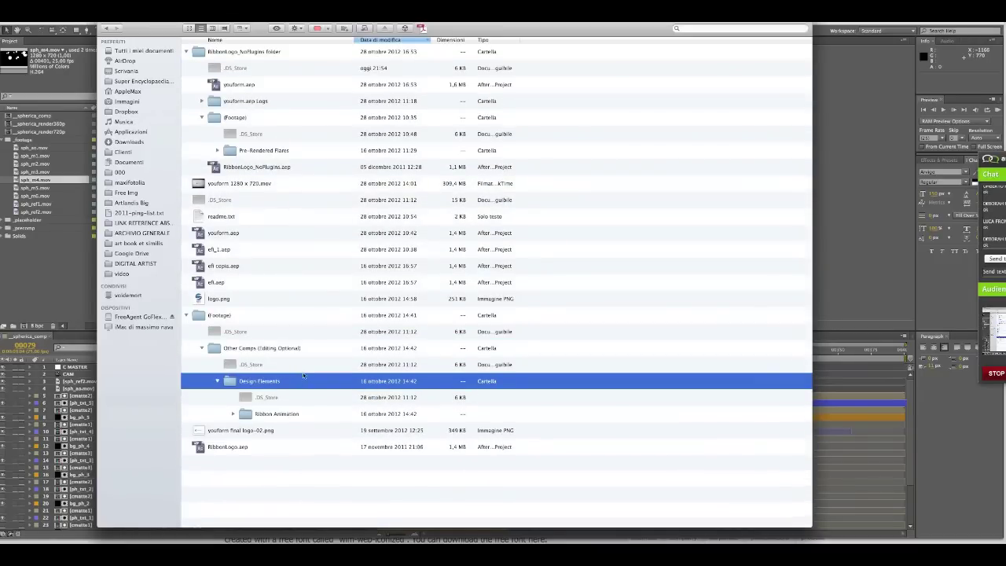
{"action": "key", "text": "Down"}
{"action": "key", "text": "Down"}
{"action": "key", "text": "Right"}
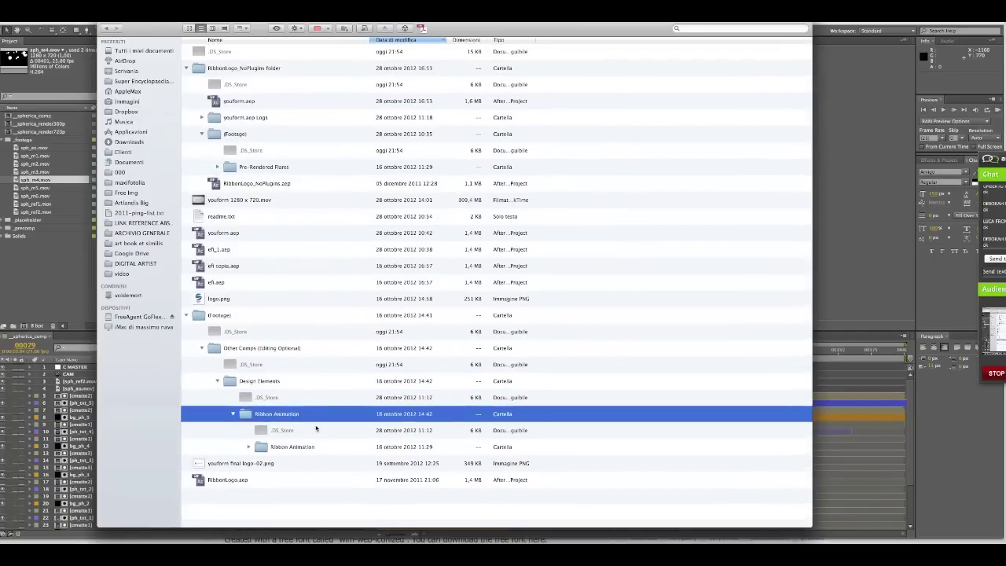
{"action": "key", "text": "Down"}
{"action": "key", "text": "Down"}
{"action": "key", "text": "Right"}
{"action": "scroll", "coordinate": [331, 383], "scroll_direction": "down", "scroll_amount": 5}
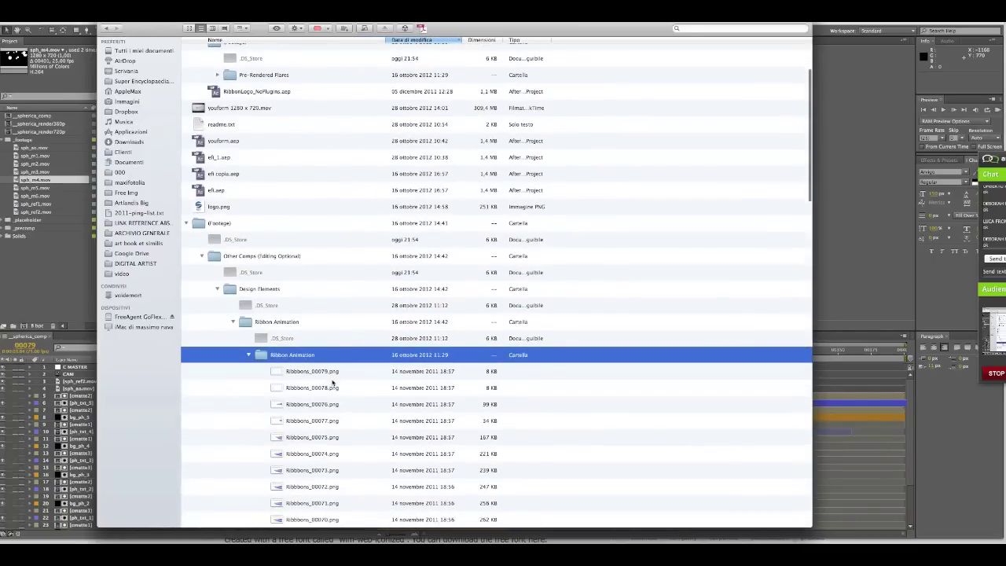
{"action": "scroll", "coordinate": [334, 381], "scroll_direction": "down", "scroll_amount": 2}
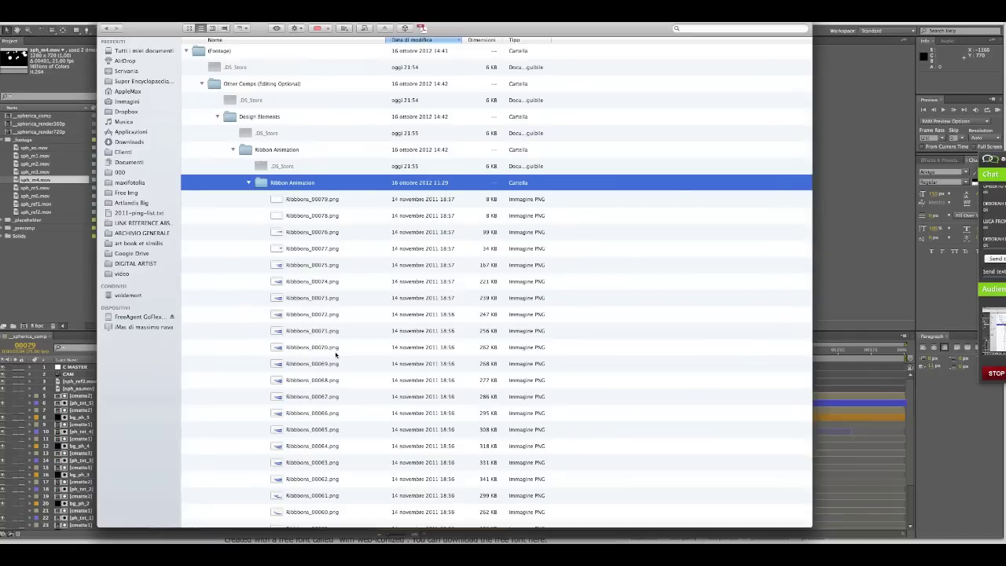
{"action": "scroll", "coordinate": [335, 354], "scroll_direction": "up", "scroll_amount": 2}
{"action": "scroll", "coordinate": [336, 355], "scroll_direction": "up", "scroll_amount": 5}
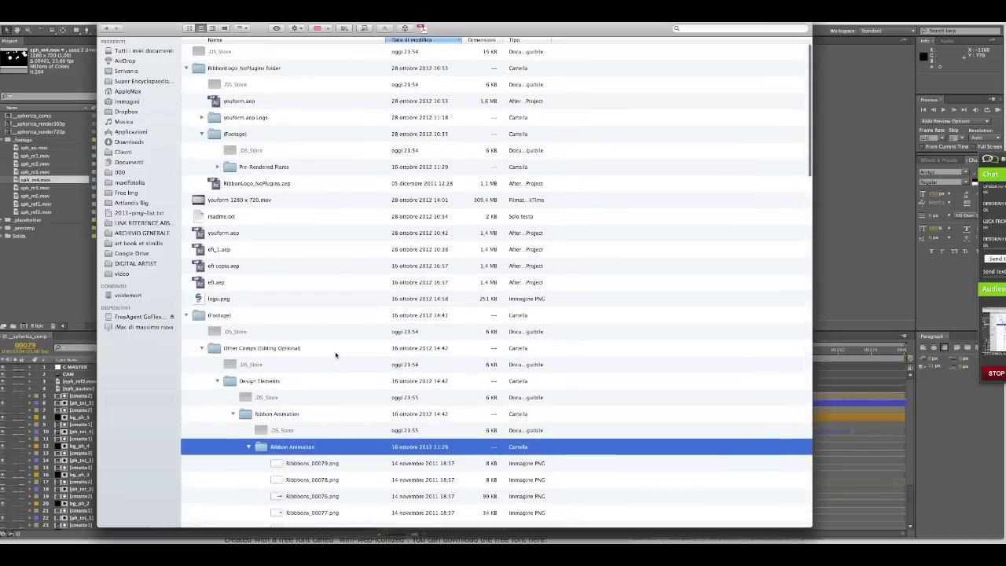
{"action": "left_click", "coordinate": [314, 199]}
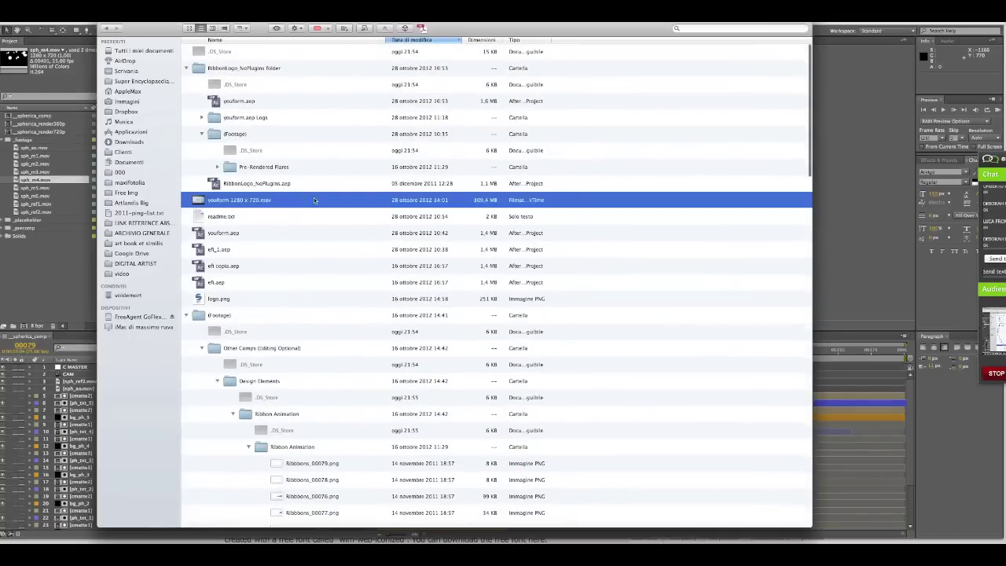
{"action": "key", "text": "space"}
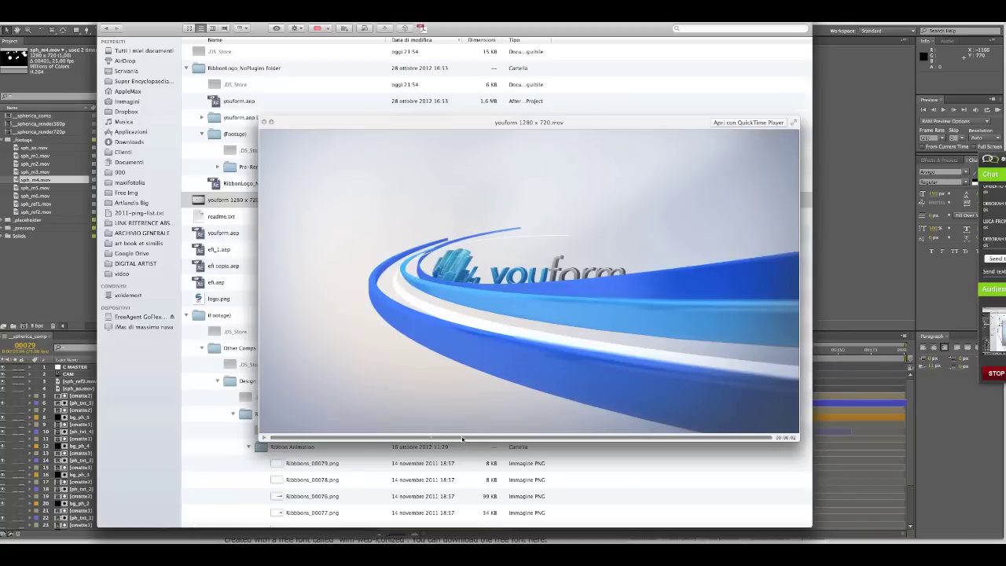
{"action": "left_click", "coordinate": [475, 438]}
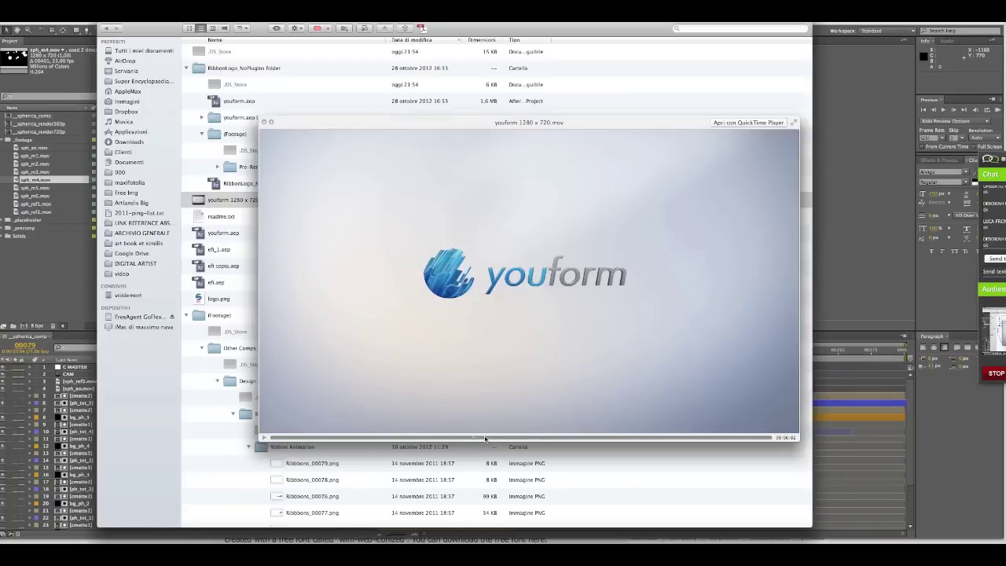
{"action": "key", "text": "space"}
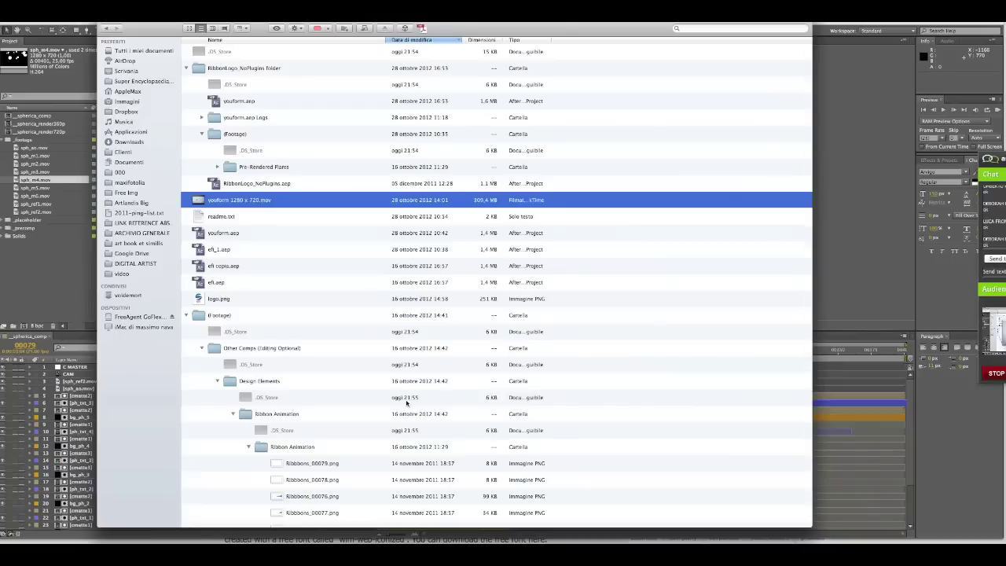
{"action": "scroll", "coordinate": [407, 403], "scroll_direction": "down", "scroll_amount": 3}
{"action": "scroll", "coordinate": [407, 403], "scroll_direction": "down", "scroll_amount": 5}
{"action": "scroll", "coordinate": [406, 402], "scroll_direction": "down", "scroll_amount": 3}
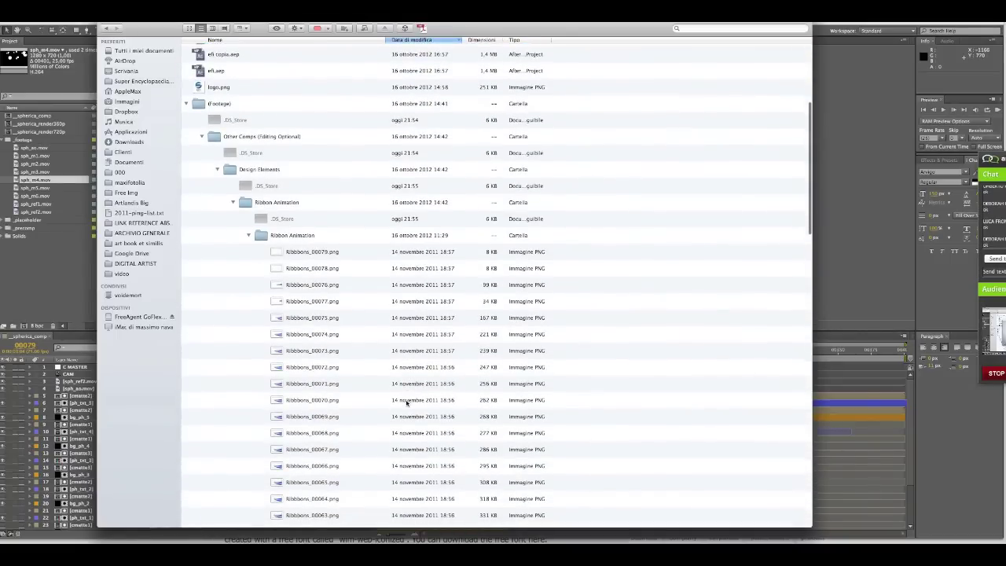
View the Ribbon Animation PNG frames as thumbnails, then return to the list, collapse Design Elements and select the readme.
{"action": "double_click", "coordinate": [331, 234]}
{"action": "key", "text": "super+1"}
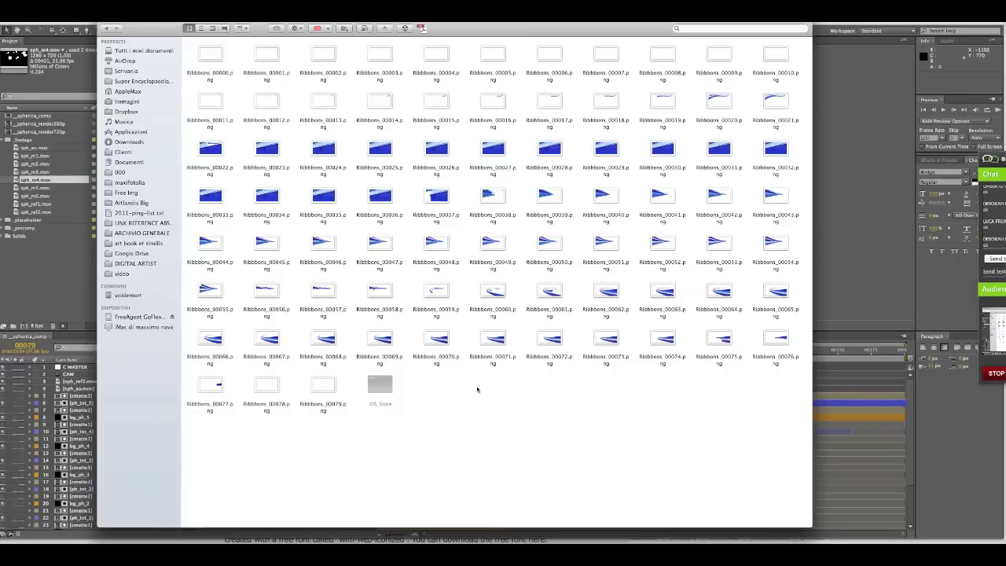
{"action": "left_click", "coordinate": [107, 30]}
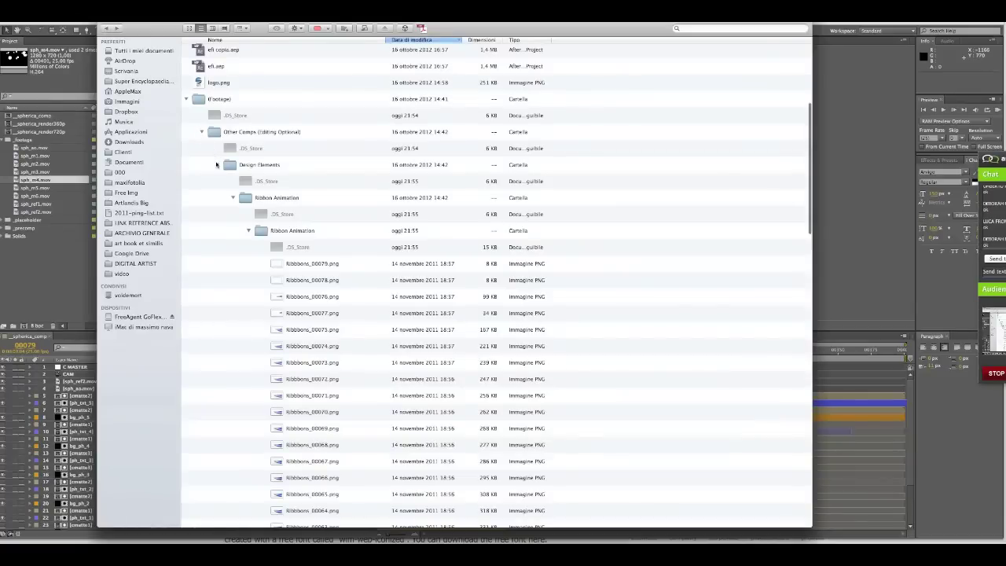
{"action": "left_click", "coordinate": [217, 165]}
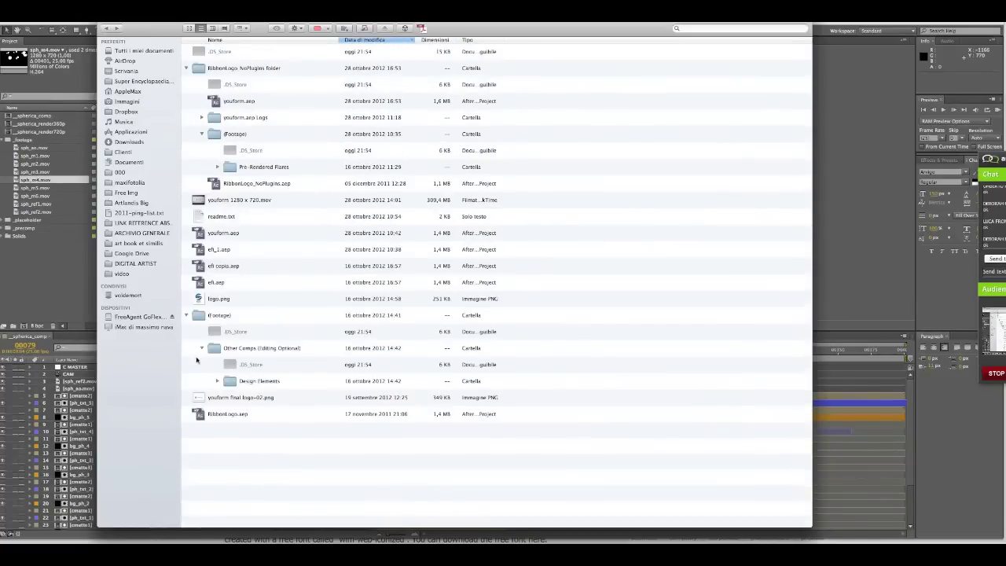
{"action": "left_click", "coordinate": [232, 221]}
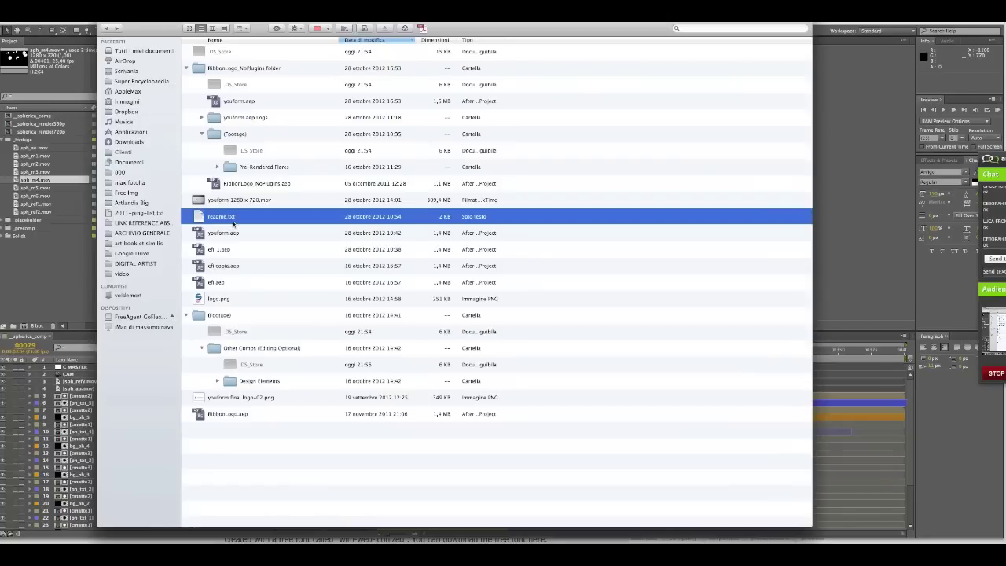
Read readme.txt in Quick Look, close it, and open RibbonLogo.aep.
{"action": "key", "text": "space"}
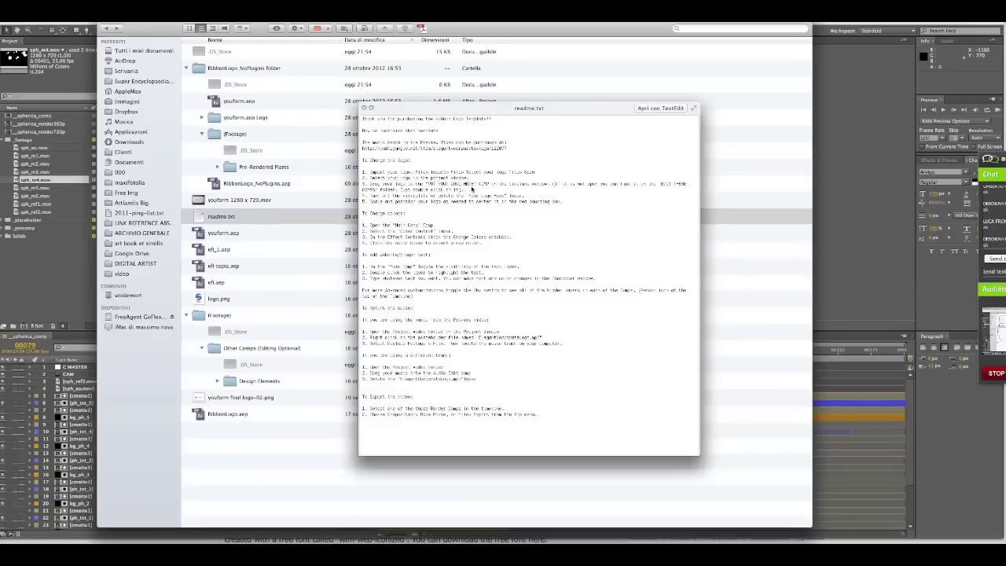
{"action": "key", "text": "space"}
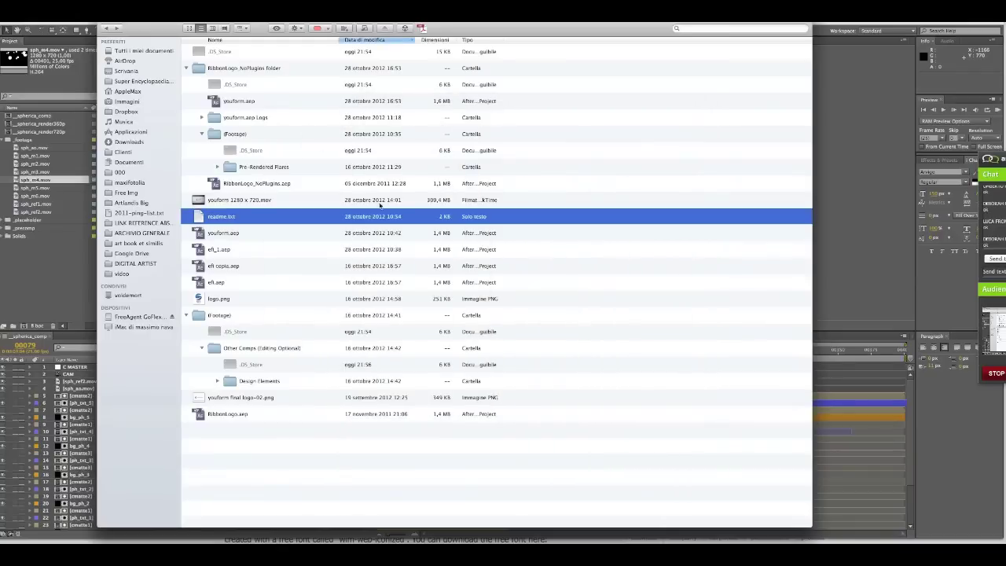
{"action": "double_click", "coordinate": [254, 414]}
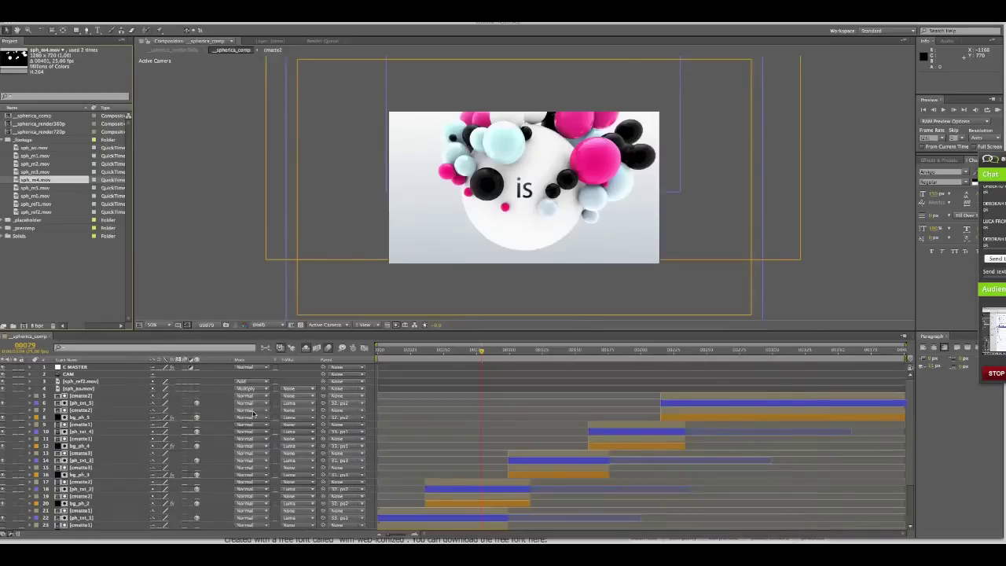
Discard the previous project and dismiss the RibbonLogo conversion notice and missing Optical Flares warning.
{"action": "left_click", "coordinate": [479, 293]}
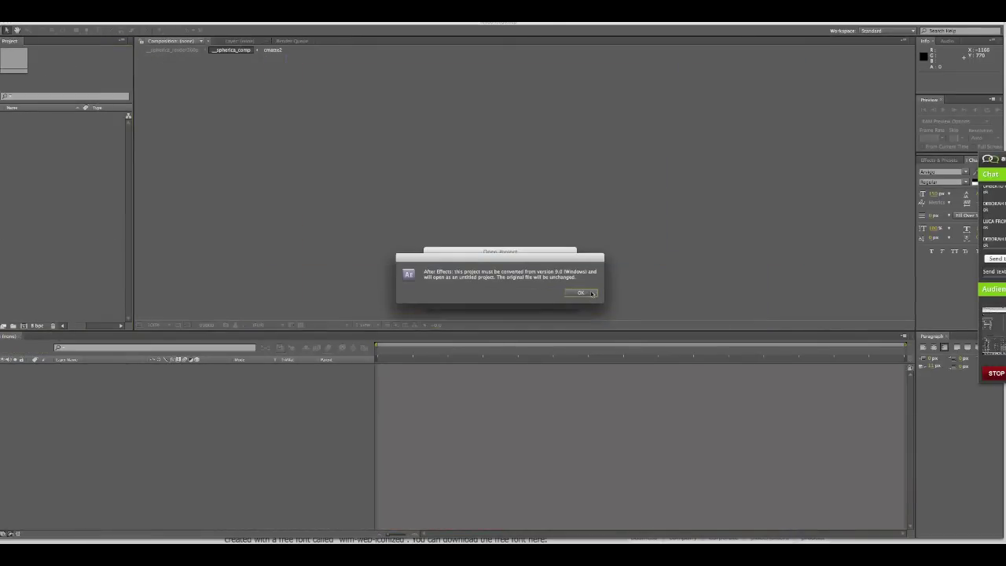
{"action": "left_click", "coordinate": [588, 293]}
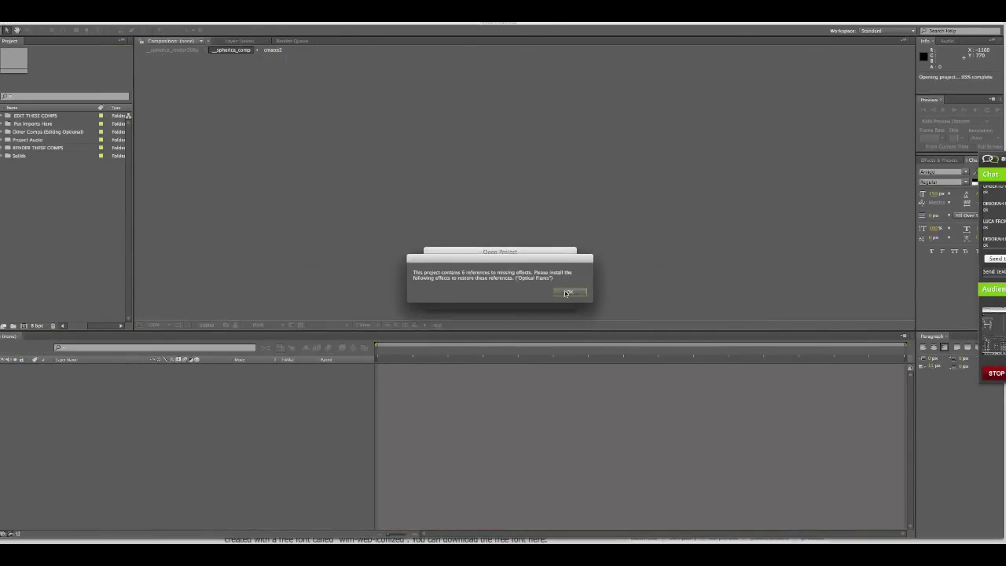
{"action": "left_click", "coordinate": [566, 292]}
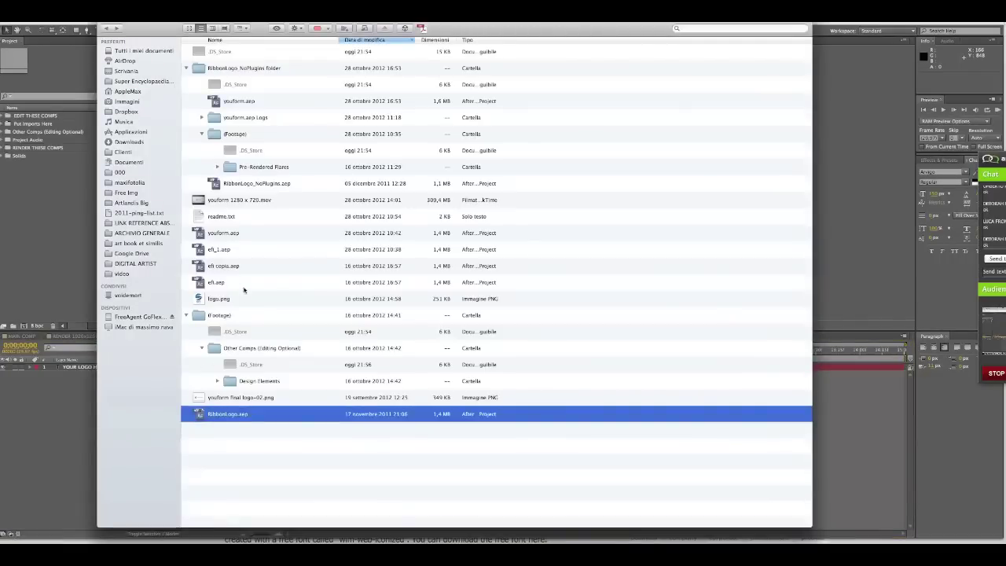
Preview readme.txt again, then select the YOUR LOGO HERE layer in After Effects.
{"action": "left_click", "coordinate": [234, 217]}
{"action": "key", "text": "space"}
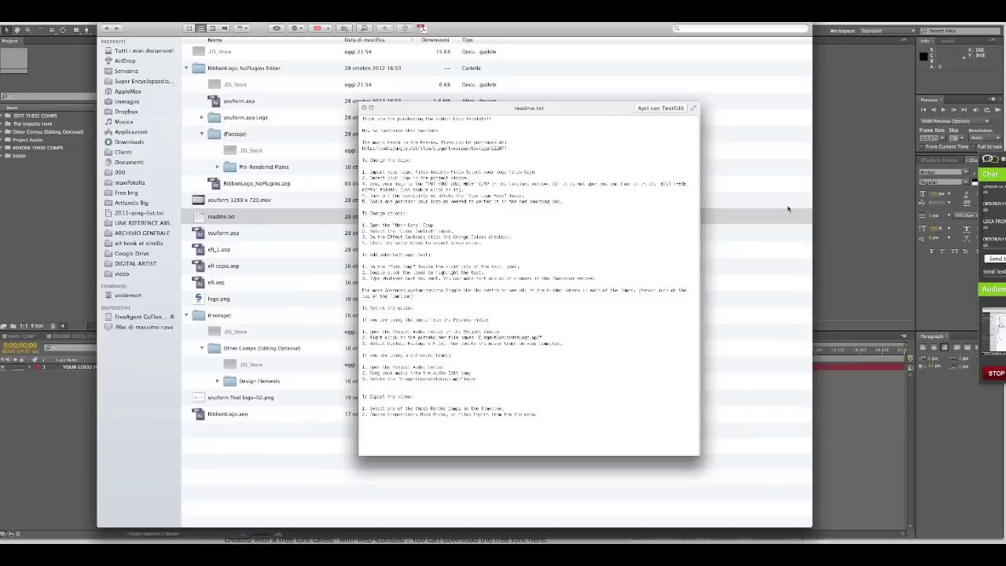
{"action": "left_click", "coordinate": [831, 195]}
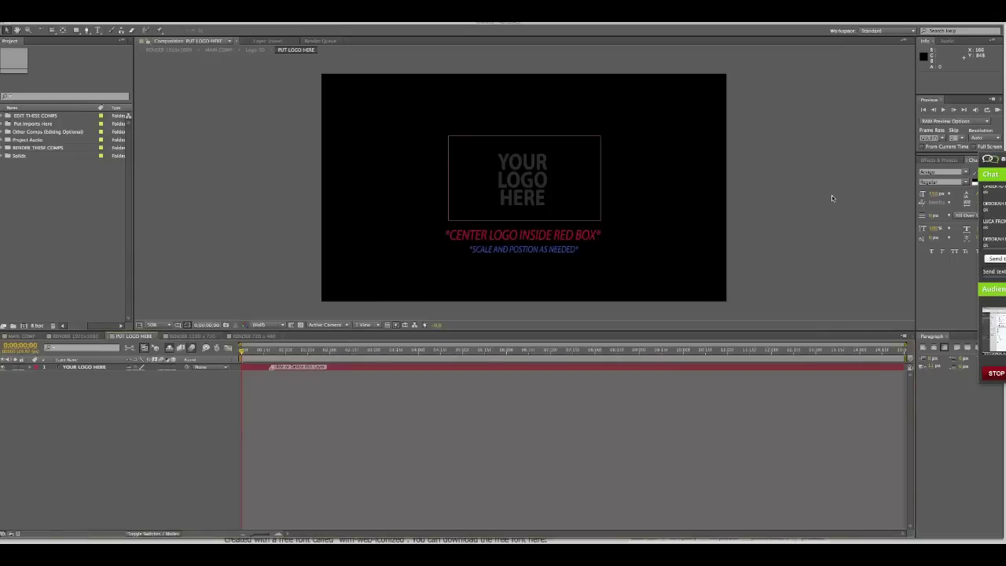
{"action": "left_click", "coordinate": [518, 193]}
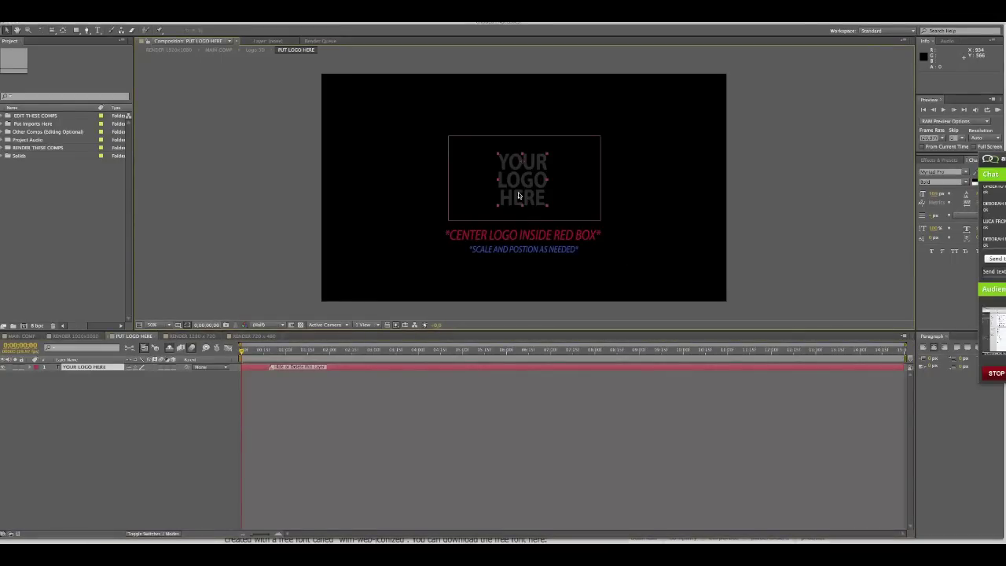
Start File > Import > File and select spherica_s1.jpg.
{"action": "left_click", "coordinate": [78, 19]}
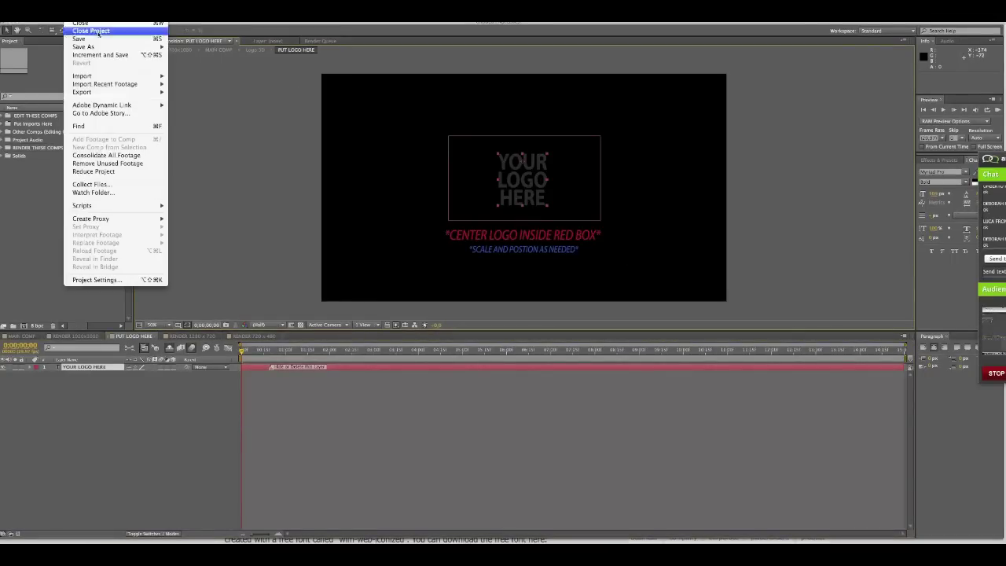
{"action": "mouse_move", "coordinate": [107, 77]}
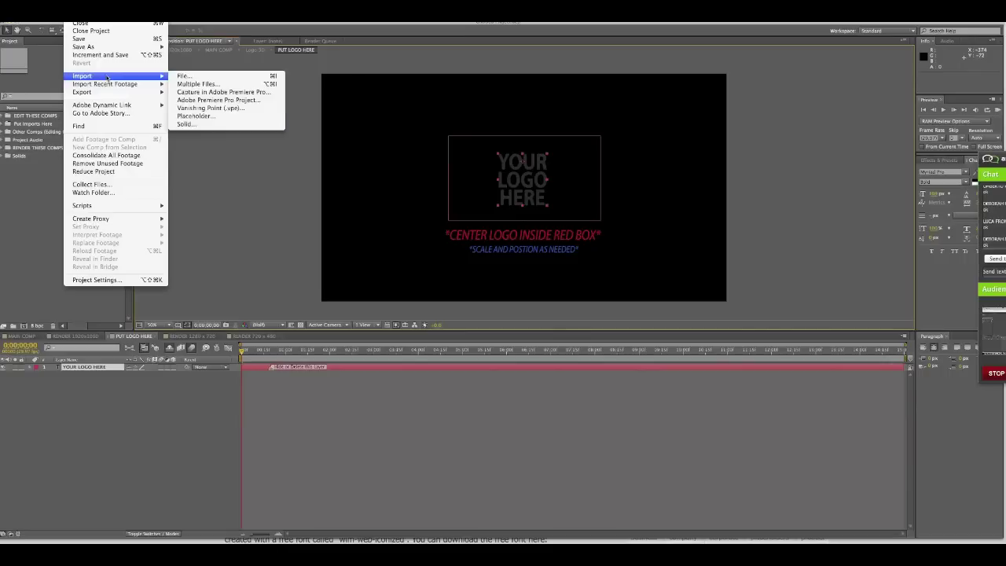
{"action": "left_click", "coordinate": [187, 78]}
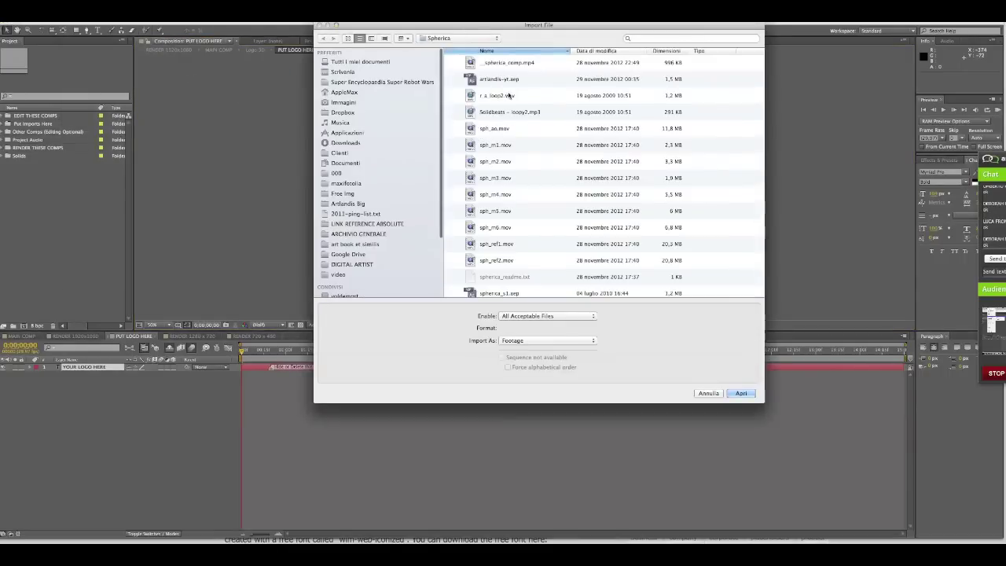
{"action": "scroll", "coordinate": [572, 143], "scroll_direction": "down", "scroll_amount": 3}
{"action": "scroll", "coordinate": [571, 145], "scroll_direction": "down", "scroll_amount": 2}
{"action": "left_click", "coordinate": [518, 239]}
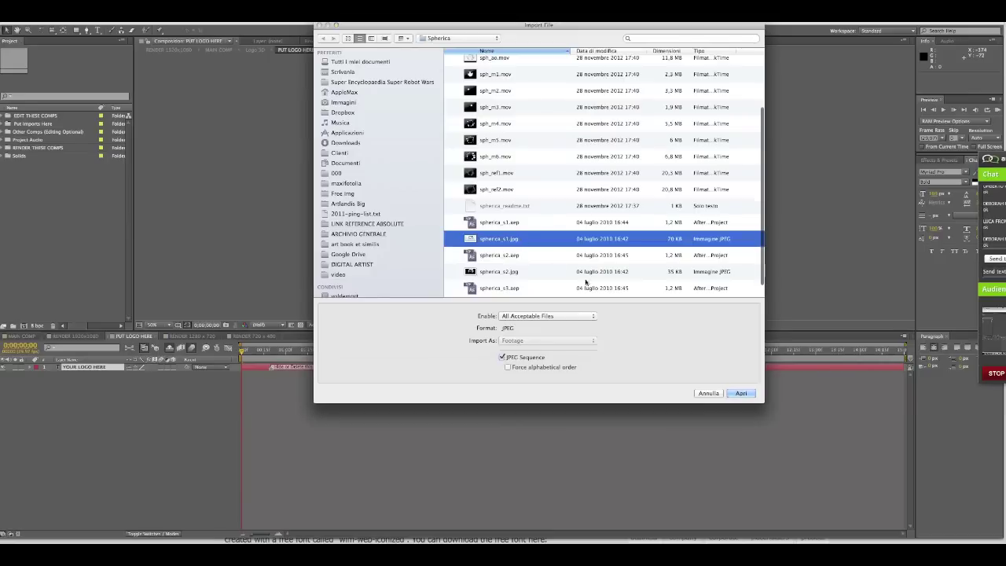
Browse the VIDEO WEBINAR and nuovo sito Artlandis.biz folders, return to Spherica, and import spherica_s1.jpg.
{"action": "left_click", "coordinate": [477, 38]}
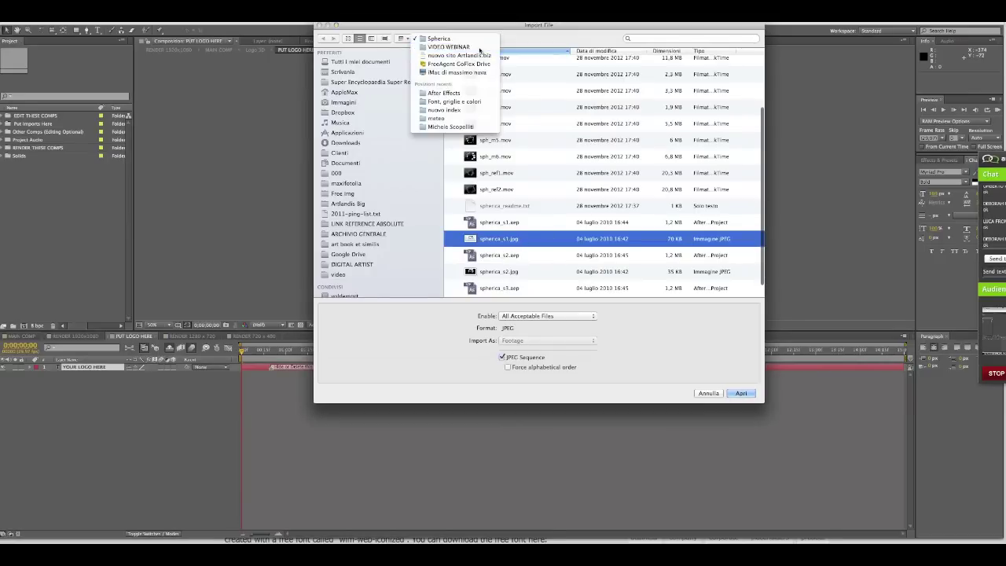
{"action": "left_click", "coordinate": [478, 48]}
{"action": "left_click", "coordinate": [450, 38]}
{"action": "left_click", "coordinate": [464, 64]}
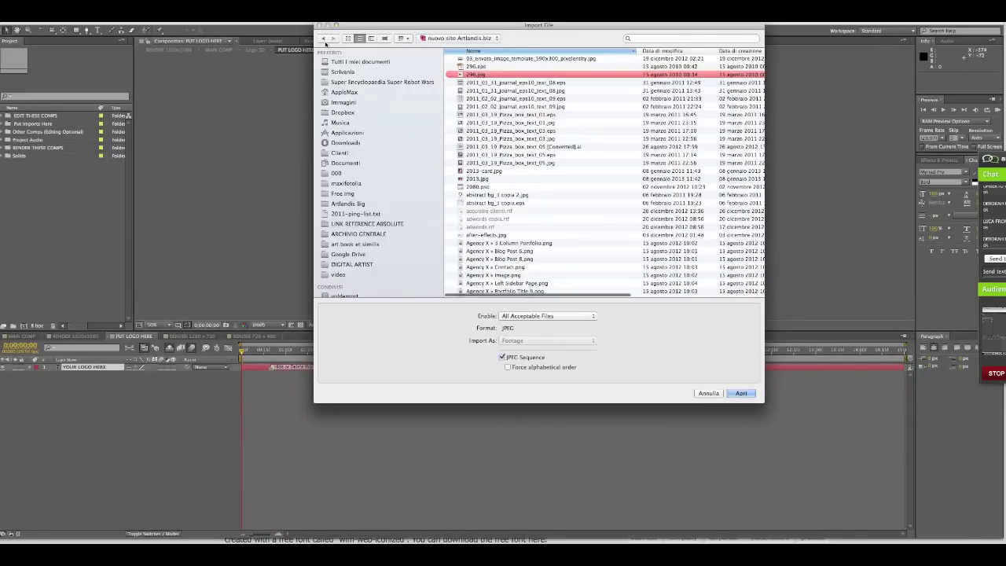
{"action": "left_click", "coordinate": [323, 38]}
{"action": "left_click", "coordinate": [444, 38]}
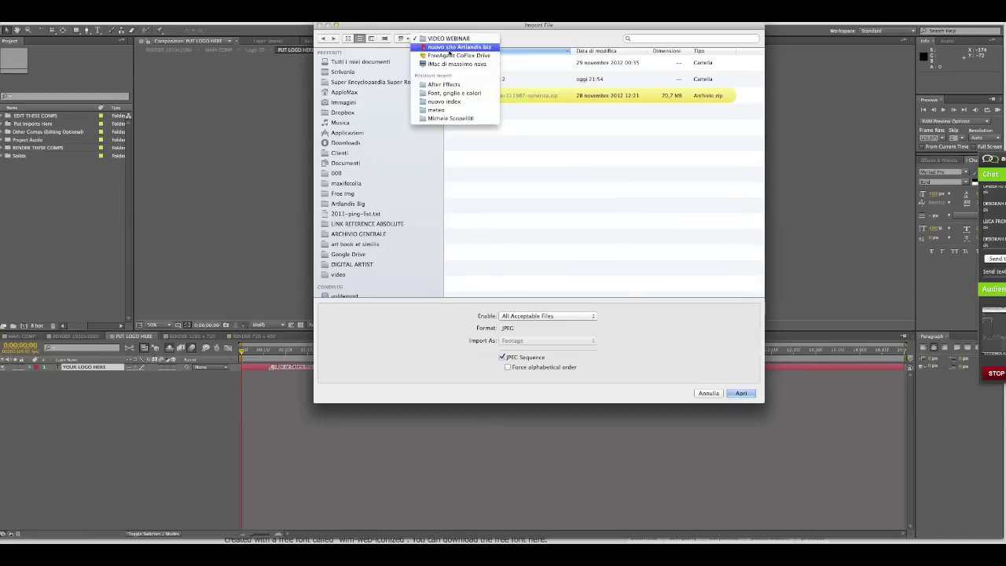
{"action": "left_click", "coordinate": [331, 39]}
{"action": "left_click", "coordinate": [323, 38]}
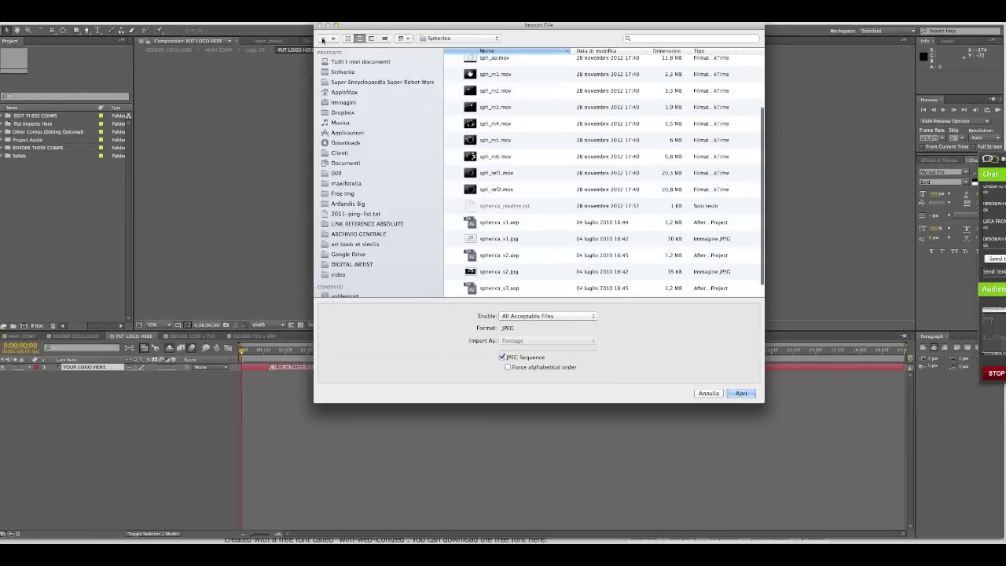
{"action": "left_click", "coordinate": [460, 38]}
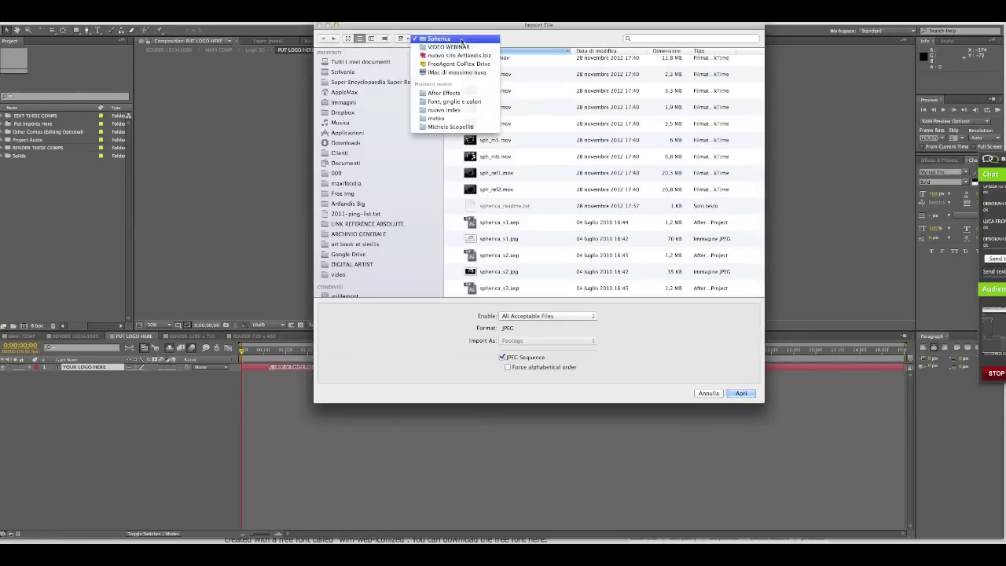
{"action": "left_click", "coordinate": [507, 40]}
{"action": "scroll", "coordinate": [523, 226], "scroll_direction": "down", "scroll_amount": 2}
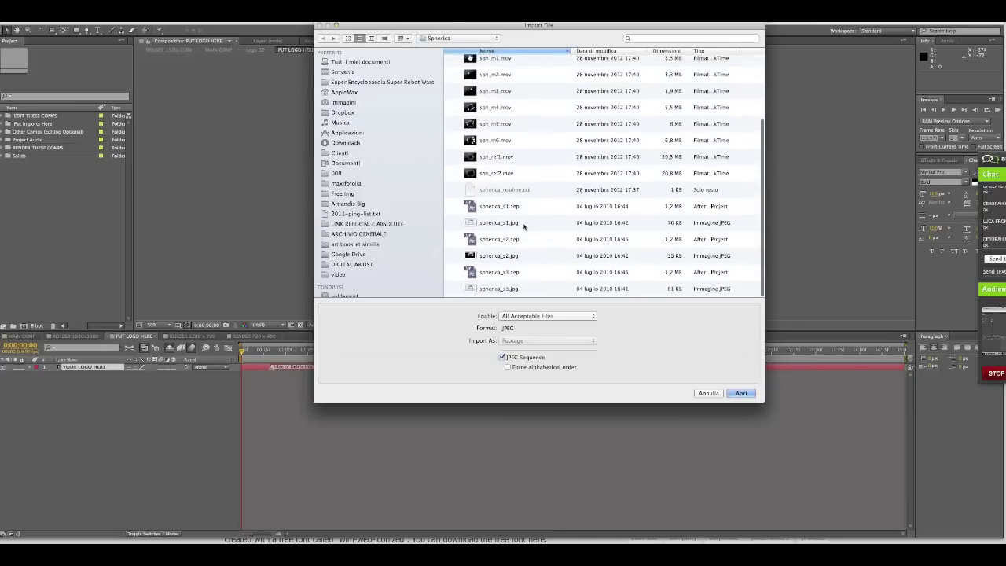
{"action": "left_click", "coordinate": [523, 226]}
{"action": "left_click", "coordinate": [742, 393]}
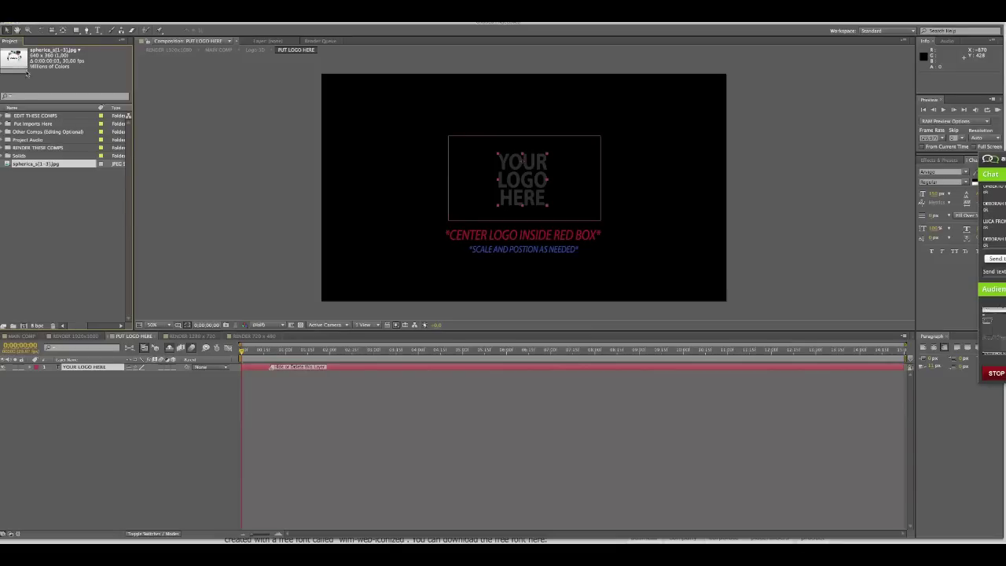
Drag the imported spherica image into the logo placeholder box, then bring the readme back up.
{"action": "left_click_drag", "start_coordinate": [8, 163], "coordinate": [524, 180]}
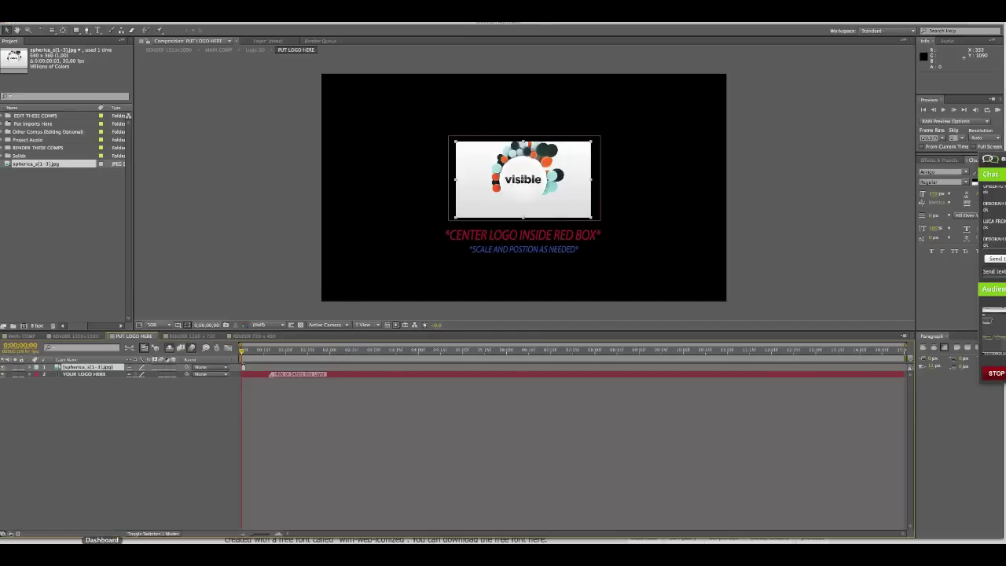
{"action": "left_click", "coordinate": [37, 539]}
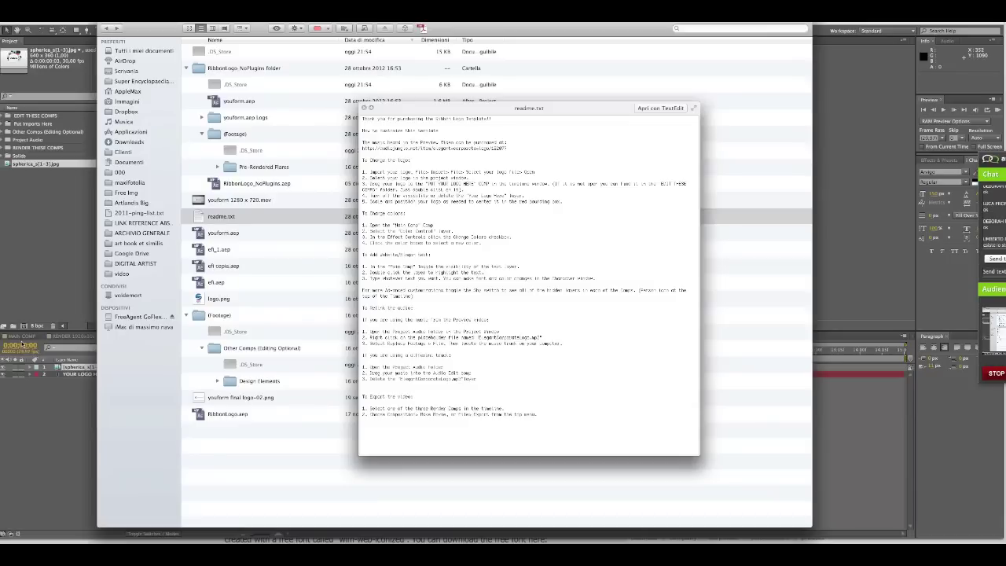
Switch to the MAIN COMP composition, recheck the readme's colour instructions, and return to After Effects.
{"action": "left_click", "coordinate": [22, 341]}
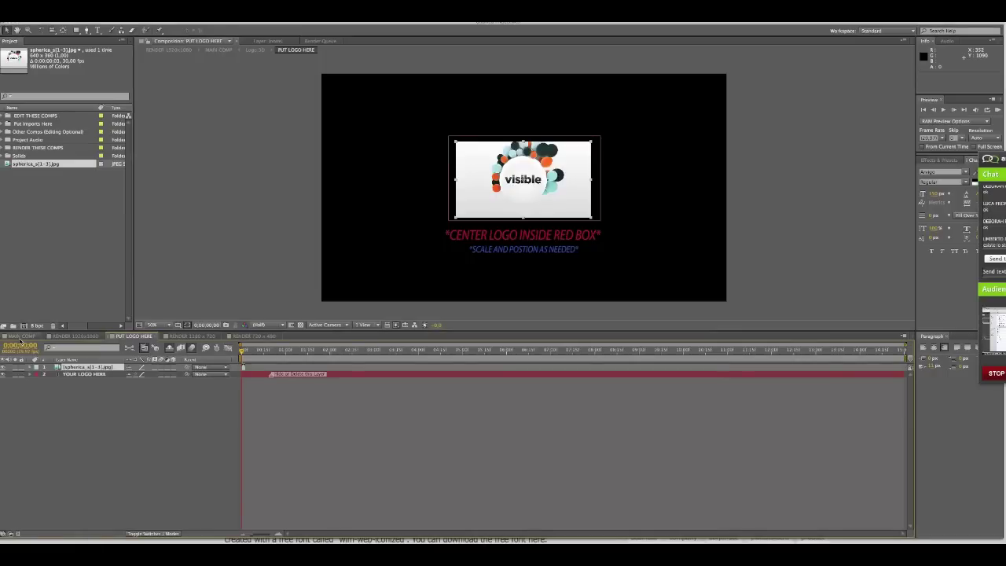
{"action": "left_click", "coordinate": [22, 337]}
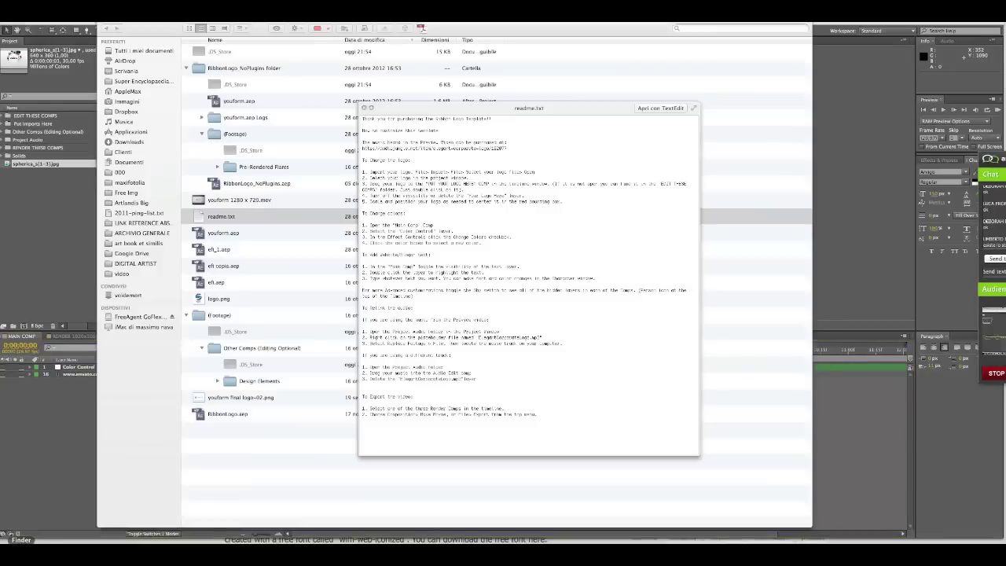
{"action": "left_click", "coordinate": [22, 539]}
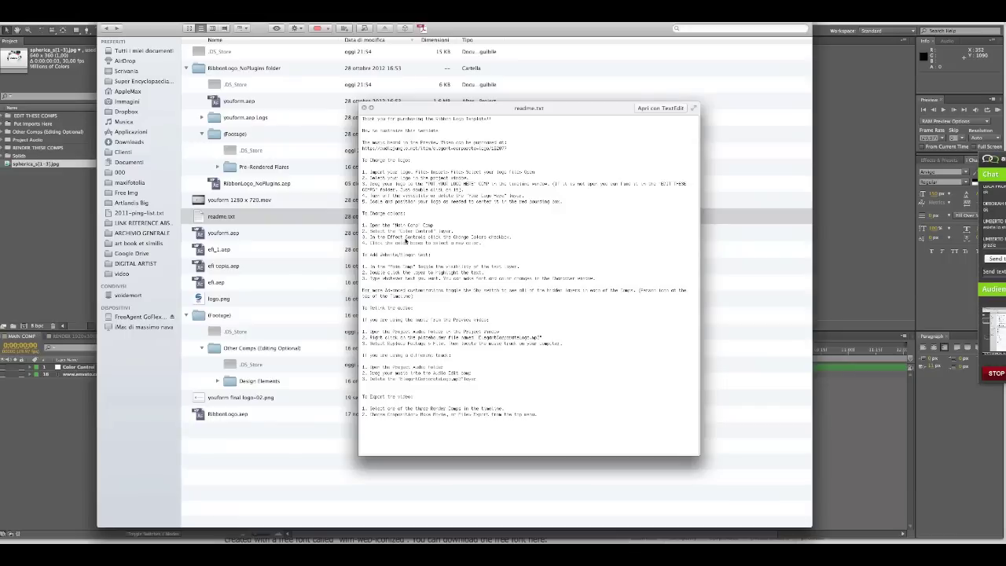
{"action": "left_click", "coordinate": [75, 399]}
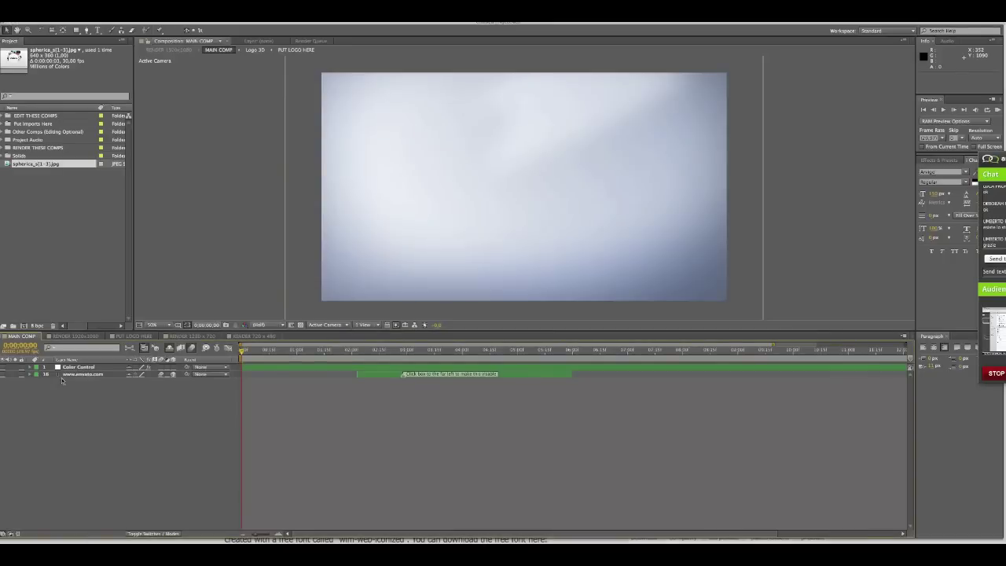
Turn on the Color Control layer's visibility and expand its properties, then check the readme.
{"action": "left_click", "coordinate": [77, 368]}
{"action": "left_click", "coordinate": [34, 368]}
{"action": "left_click", "coordinate": [32, 367]}
{"action": "left_click", "coordinate": [77, 367]}
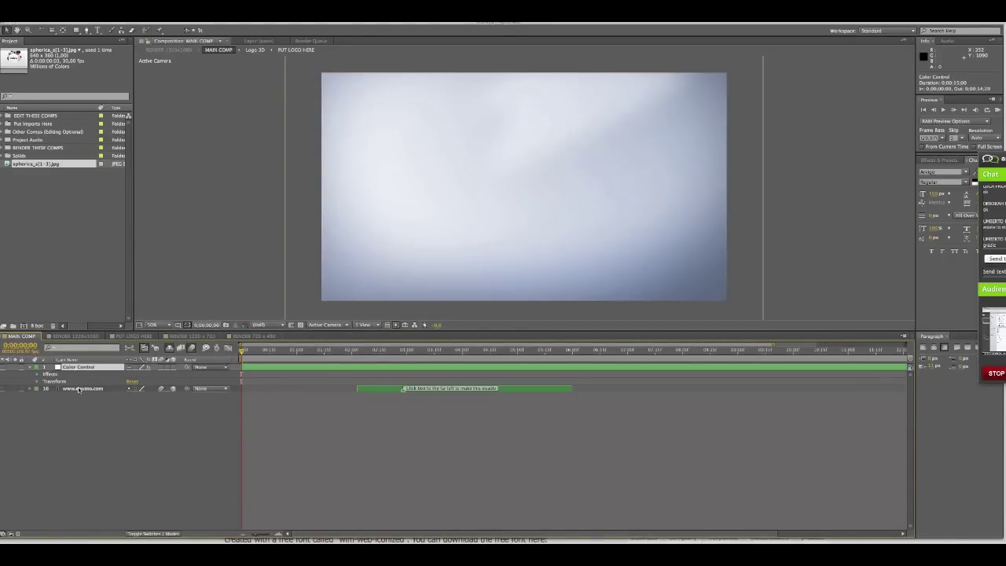
{"action": "key", "text": "super+Tab"}
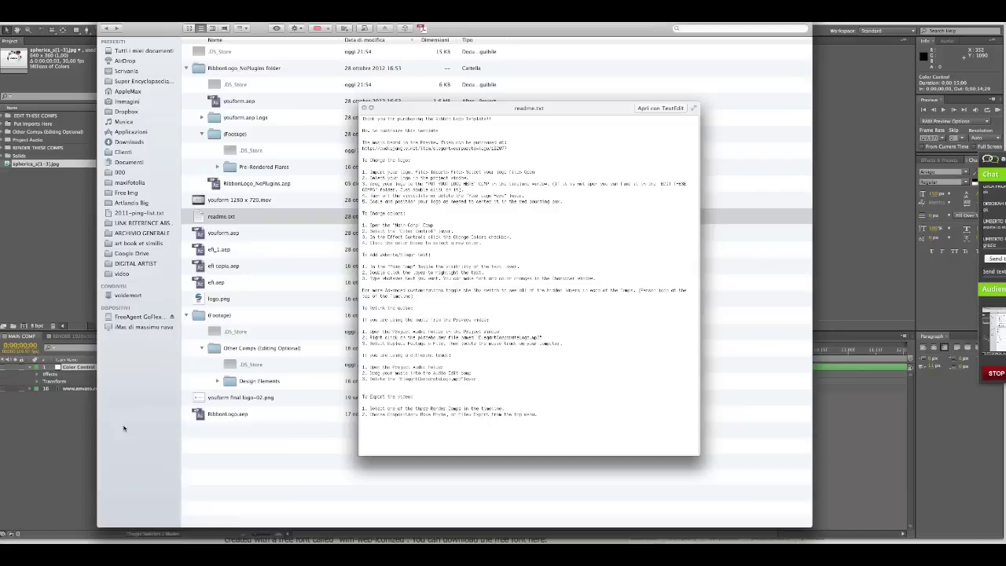
Expand Color Control's Effects and Change Colors, selecting its Checkbox property (Off).
{"action": "left_click", "coordinate": [62, 424]}
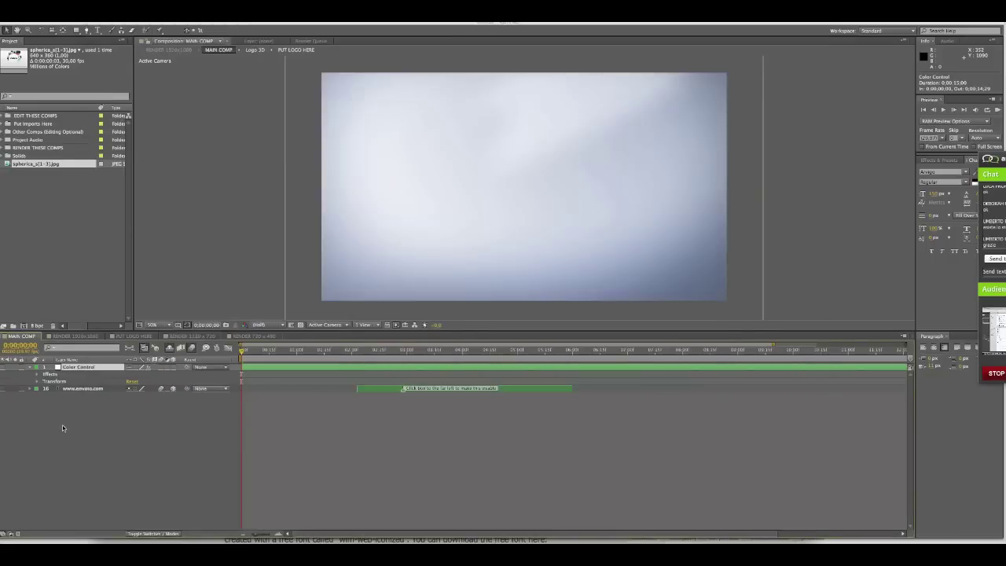
{"action": "left_click", "coordinate": [37, 375]}
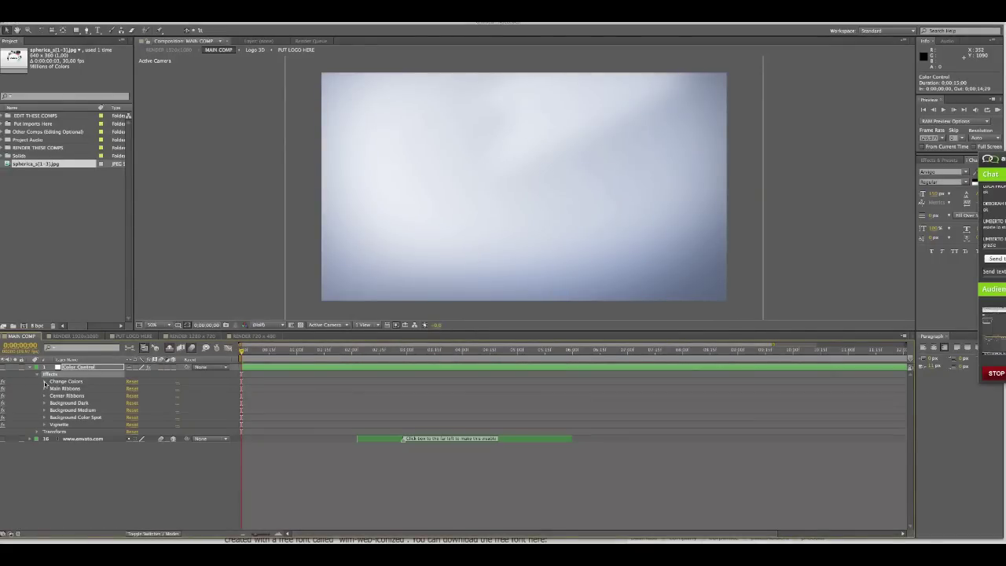
{"action": "left_click", "coordinate": [45, 381]}
{"action": "left_click", "coordinate": [75, 389]}
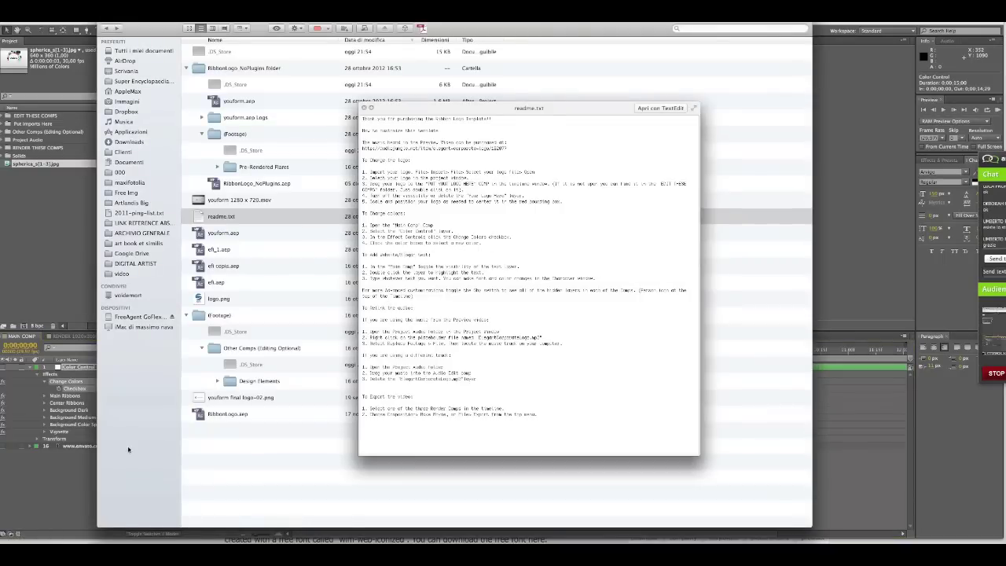
{"action": "left_click", "coordinate": [70, 468]}
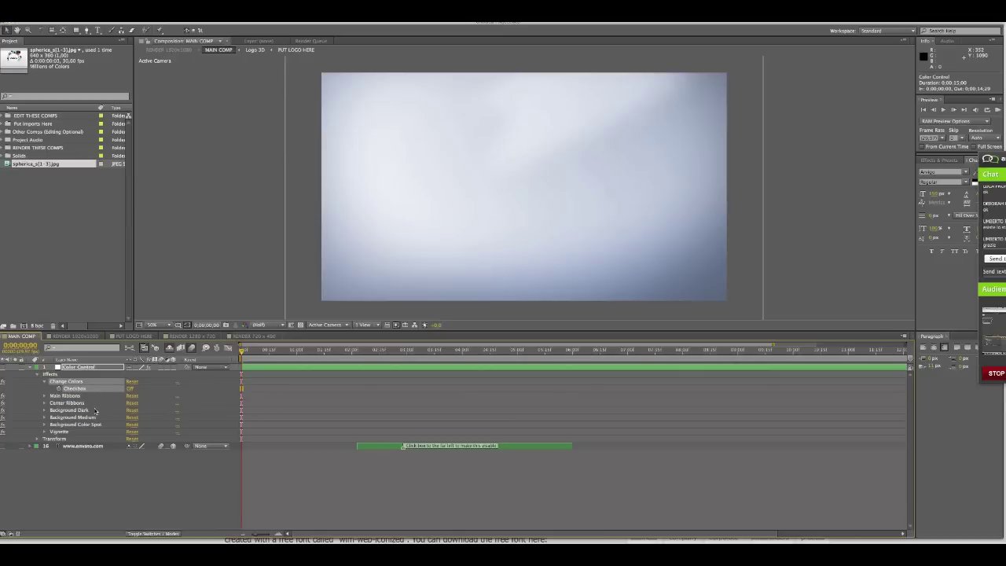
Move the time indicator to 0:00:02:24 and bring up the Color Control effect controls.
{"action": "left_click", "coordinate": [422, 445]}
{"action": "left_click_drag", "start_coordinate": [355, 351], "coordinate": [385, 351]}
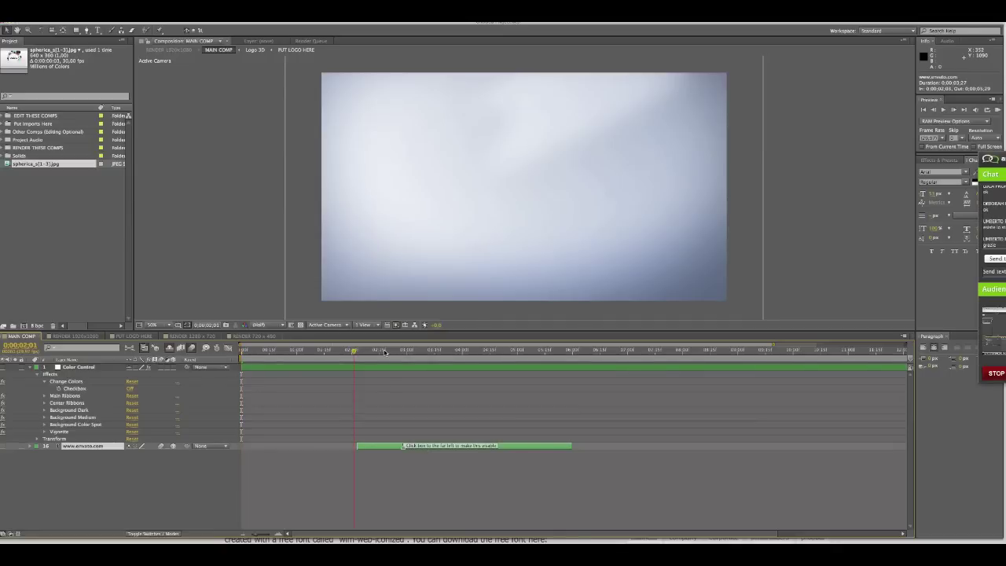
{"action": "left_click_drag", "start_coordinate": [385, 352], "coordinate": [396, 352]}
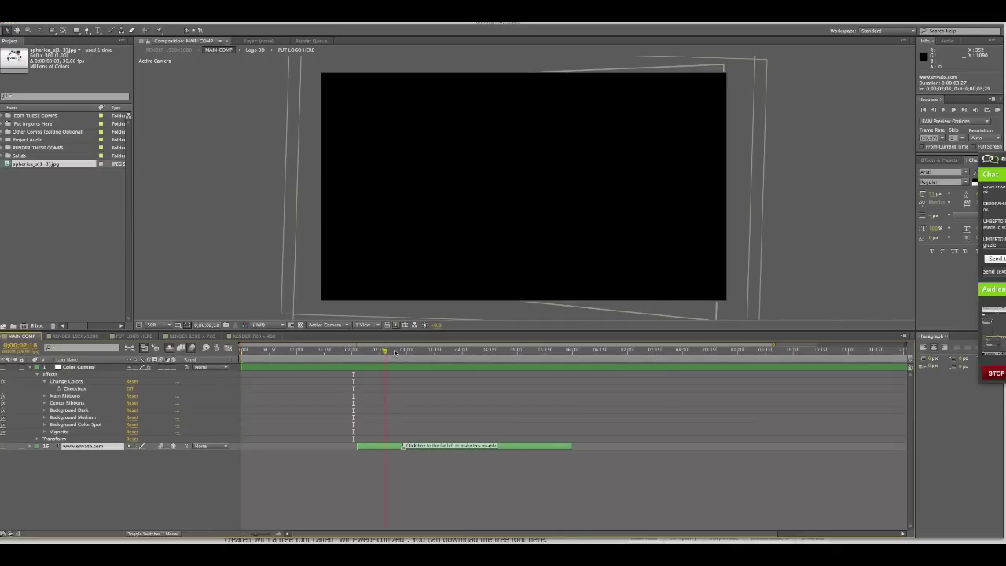
{"action": "double_click", "coordinate": [74, 383]}
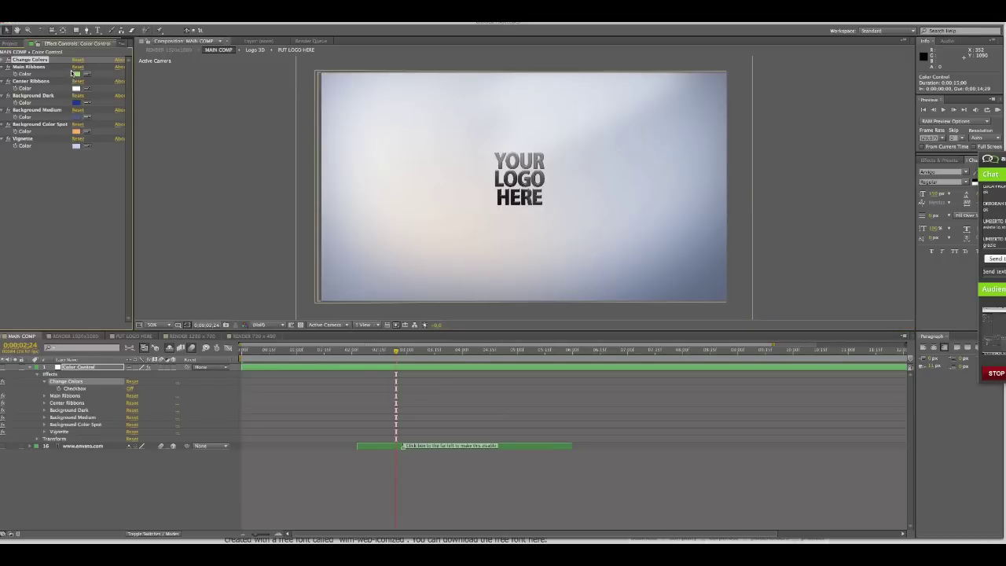
Set the Main Ribbons colour to fully saturated pure red.
{"action": "left_click", "coordinate": [76, 74]}
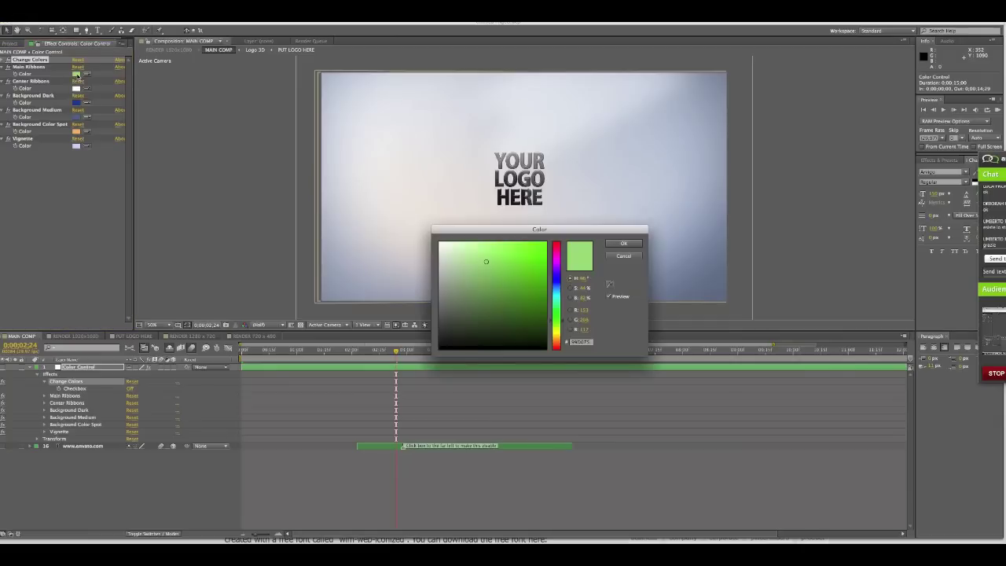
{"action": "left_click", "coordinate": [556, 245]}
{"action": "left_click", "coordinate": [545, 241]}
{"action": "left_click", "coordinate": [611, 244]}
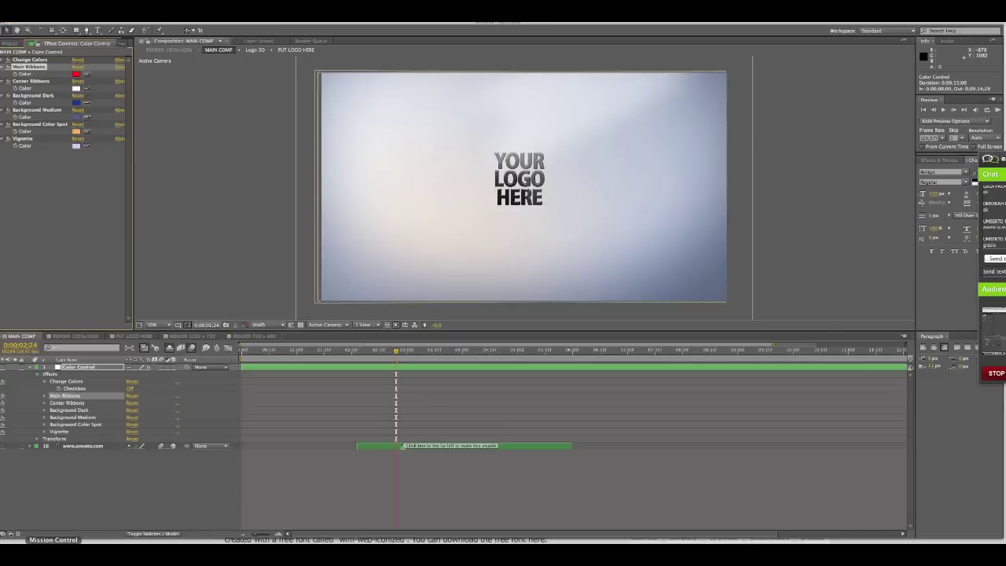
Consult the readme, then reselect the Change Colors Checkbox property.
{"action": "left_click", "coordinate": [10, 539]}
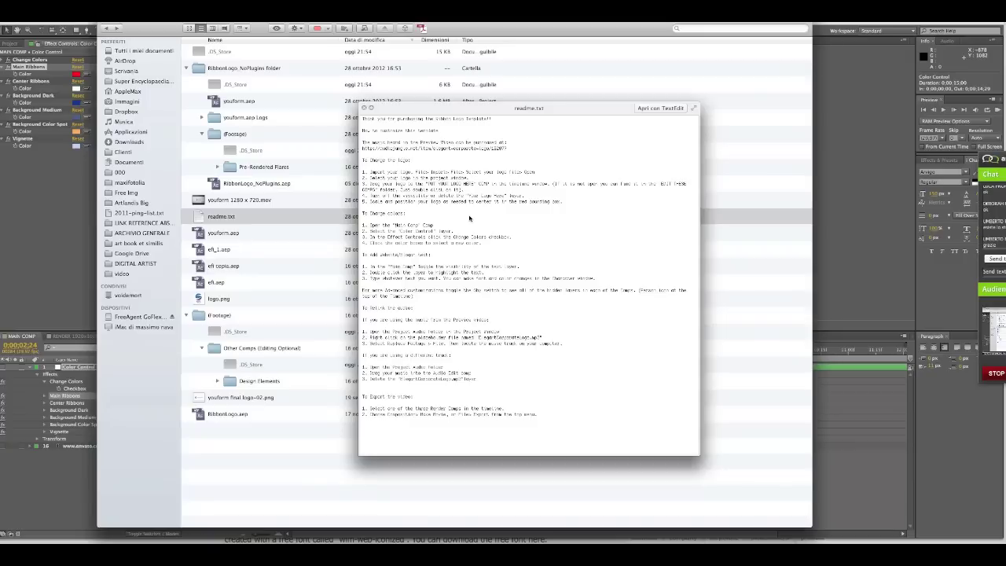
{"action": "left_click", "coordinate": [61, 218]}
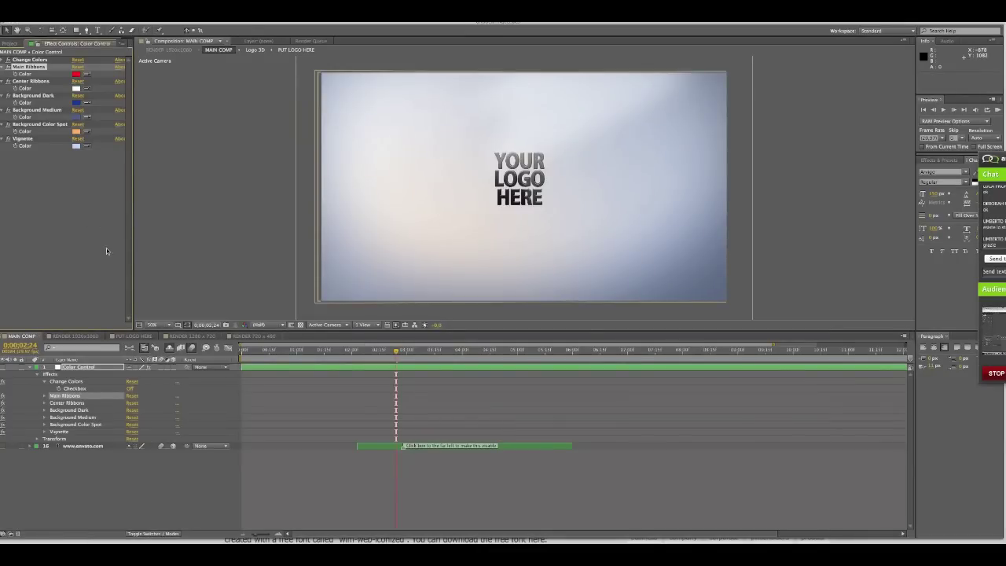
{"action": "left_click", "coordinate": [90, 380]}
{"action": "left_click", "coordinate": [84, 390]}
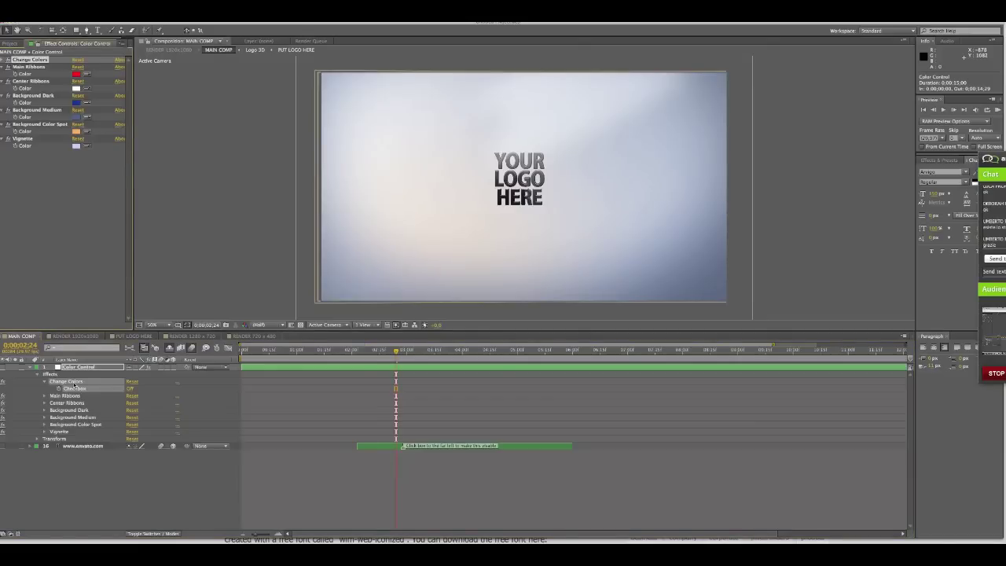
Switch to the PUT LOGO HERE composition and dock the Align panel in the workspace.
{"action": "left_click", "coordinate": [77, 336]}
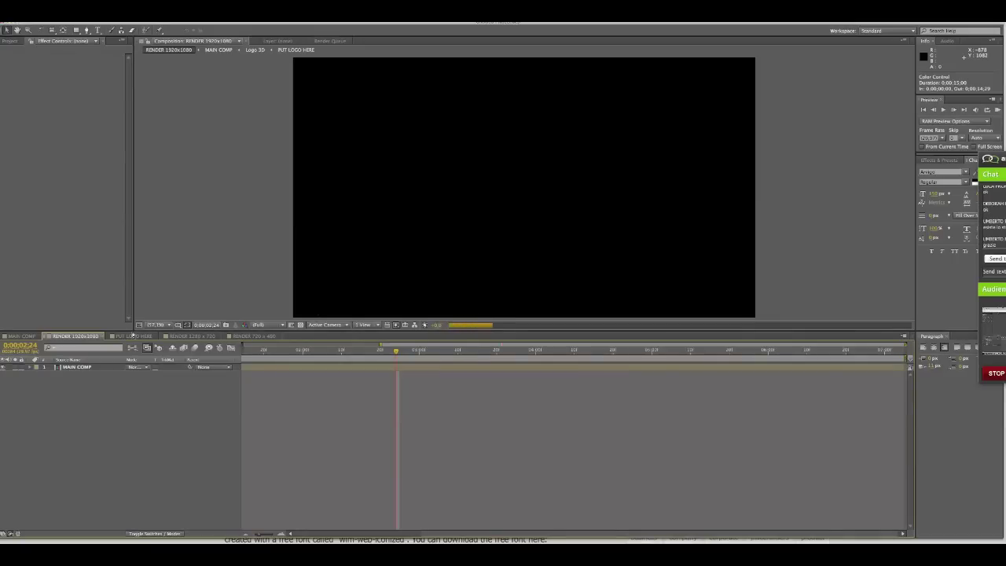
{"action": "left_click", "coordinate": [133, 337]}
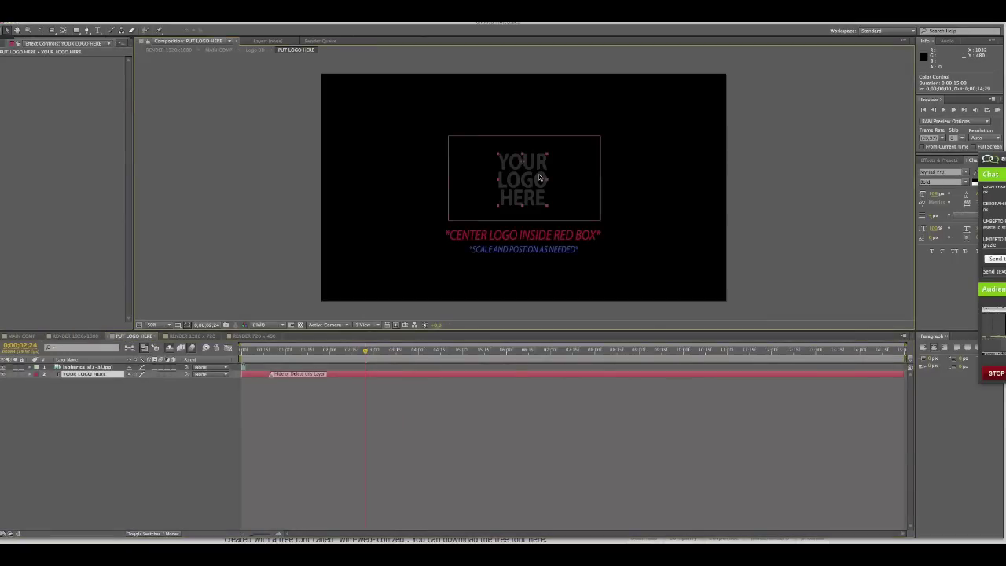
{"action": "left_click", "coordinate": [264, 16]}
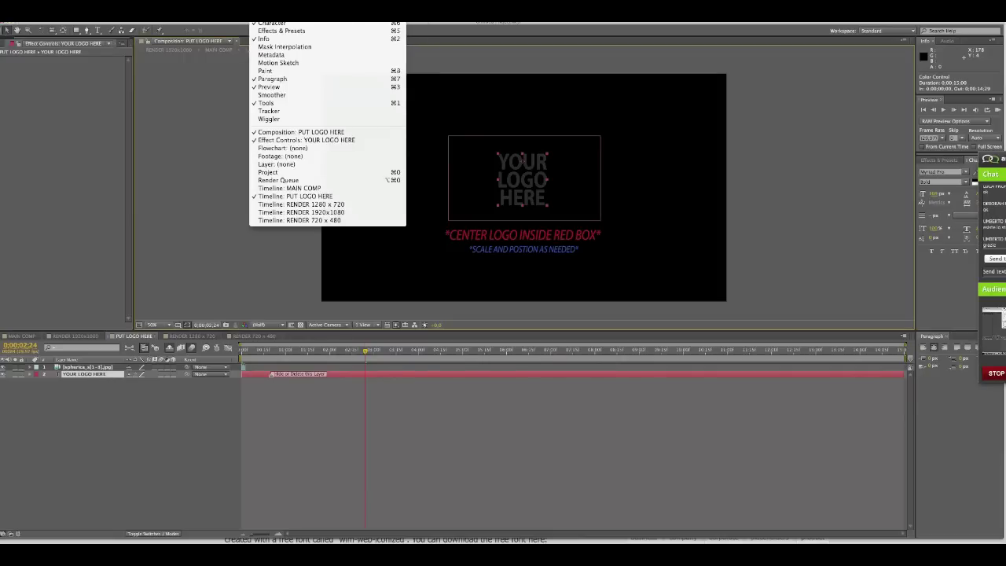
{"action": "left_click", "coordinate": [267, 4]}
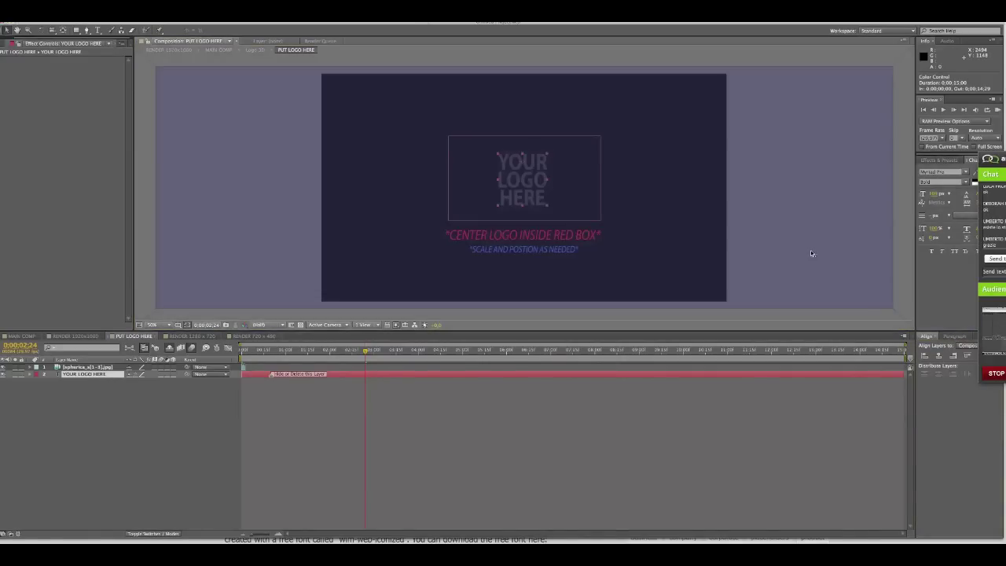
{"action": "left_click_drag", "start_coordinate": [958, 338], "coordinate": [595, 154]}
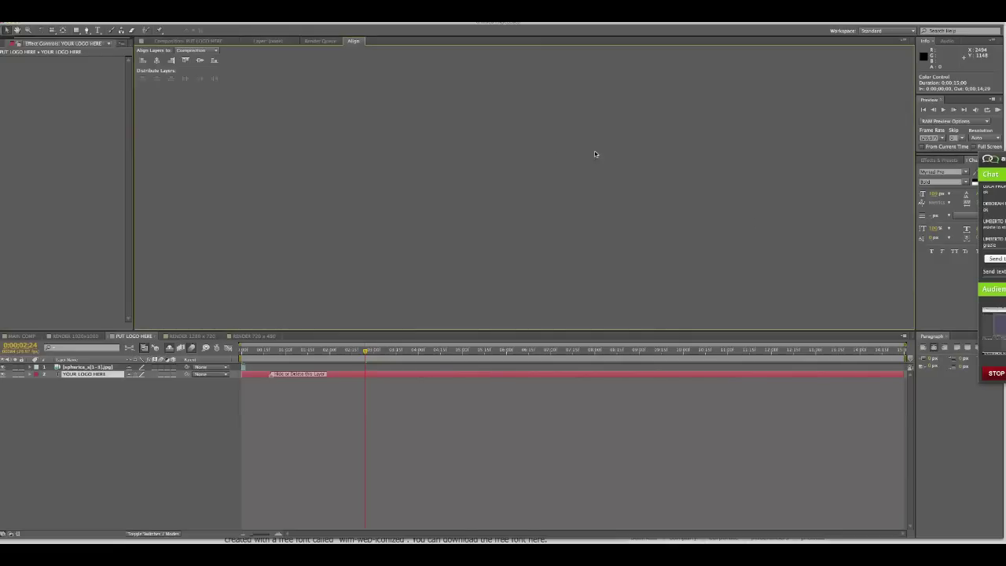
{"action": "left_click_drag", "start_coordinate": [364, 45], "coordinate": [951, 340]}
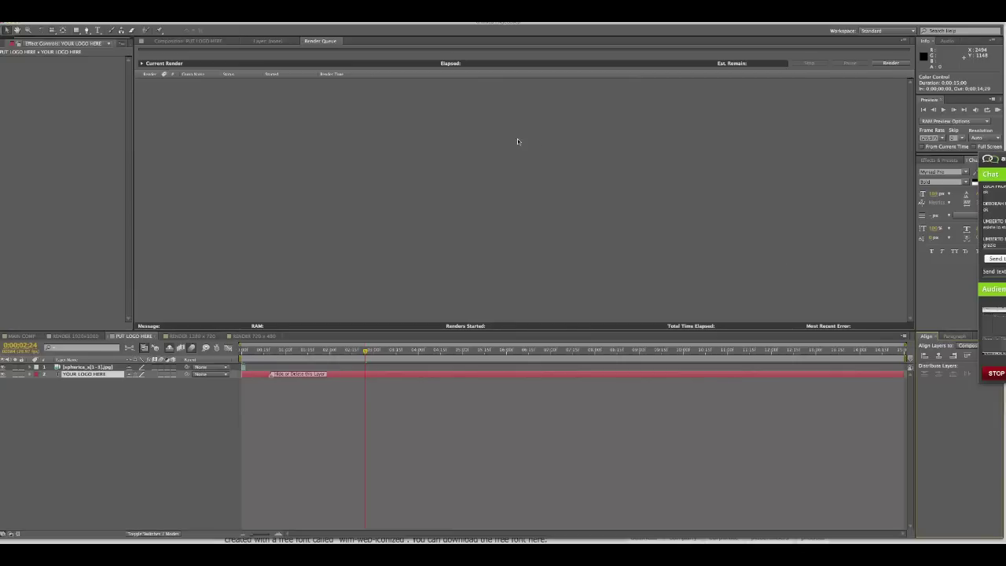
{"action": "left_click", "coordinate": [187, 40]}
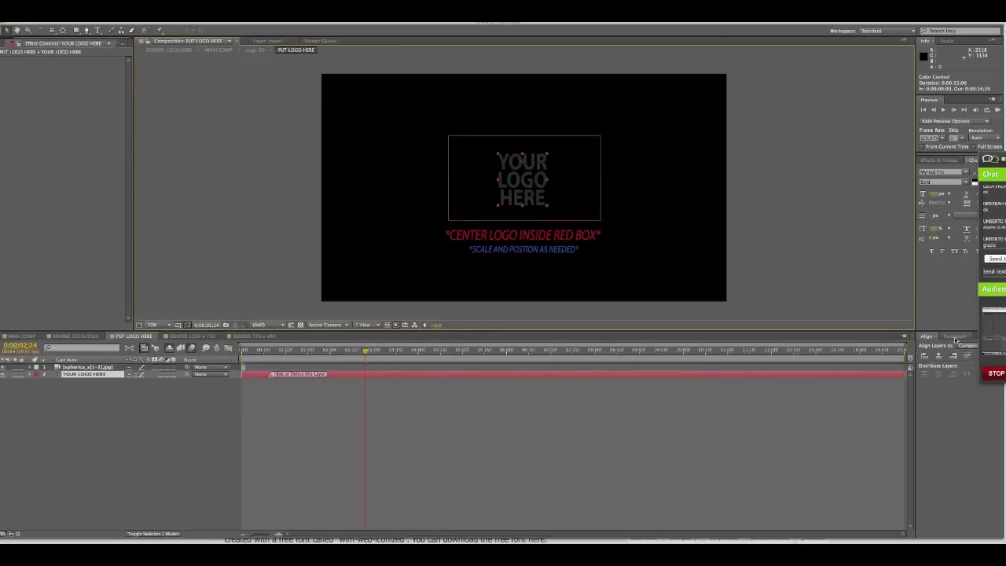
Align the YOUR LOGO HERE layer to the composition, centred horizontally at the top.
{"action": "left_click", "coordinate": [576, 221]}
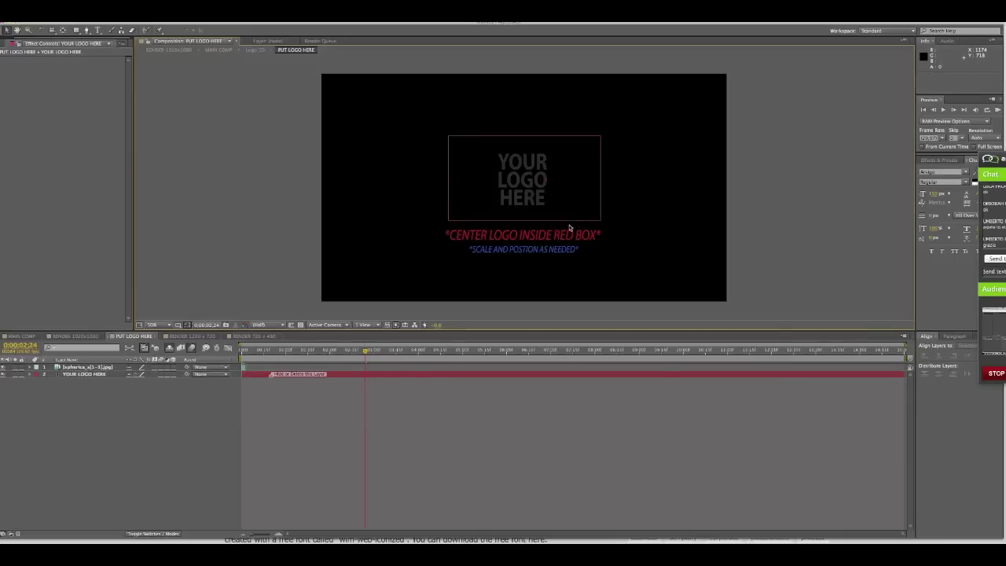
{"action": "left_click", "coordinate": [523, 179]}
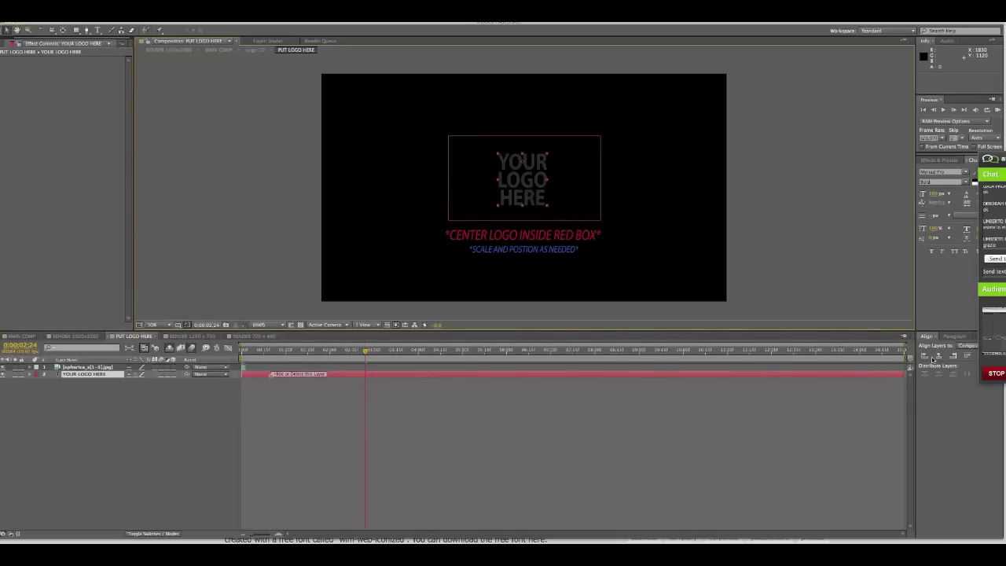
{"action": "mouse_move", "coordinate": [992, 187]}
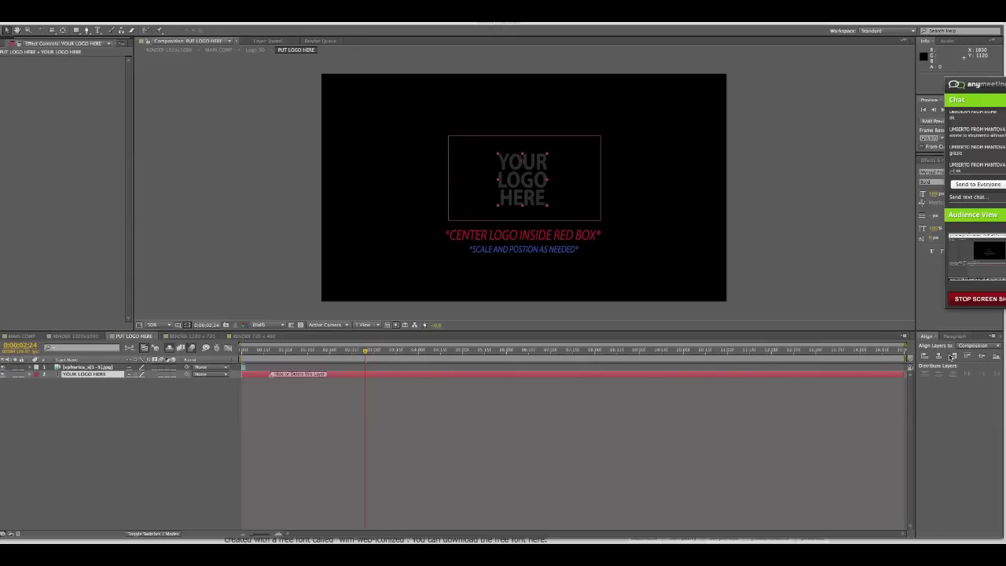
{"action": "left_click", "coordinate": [997, 347]}
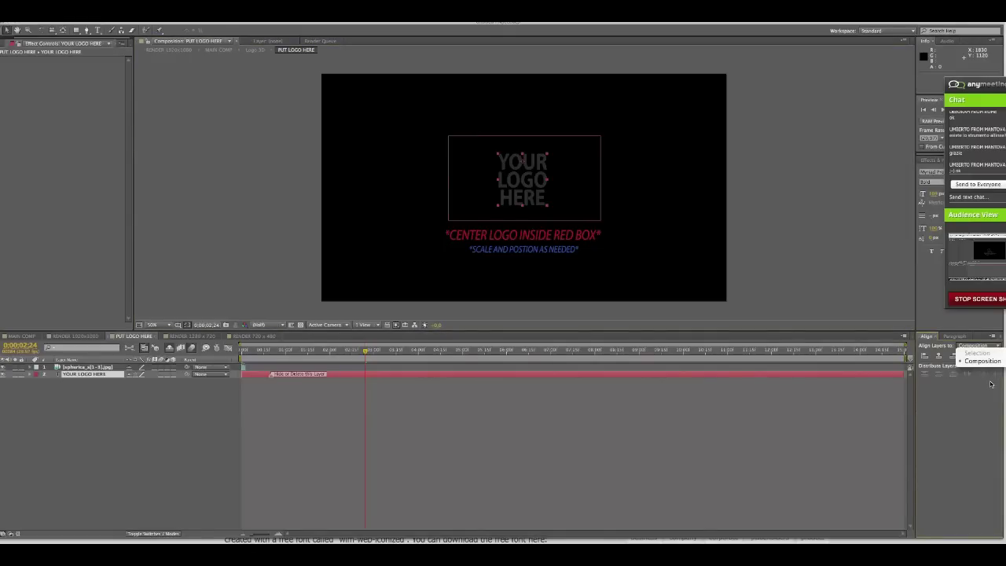
{"action": "left_click", "coordinate": [982, 360]}
{"action": "left_click", "coordinate": [924, 355]}
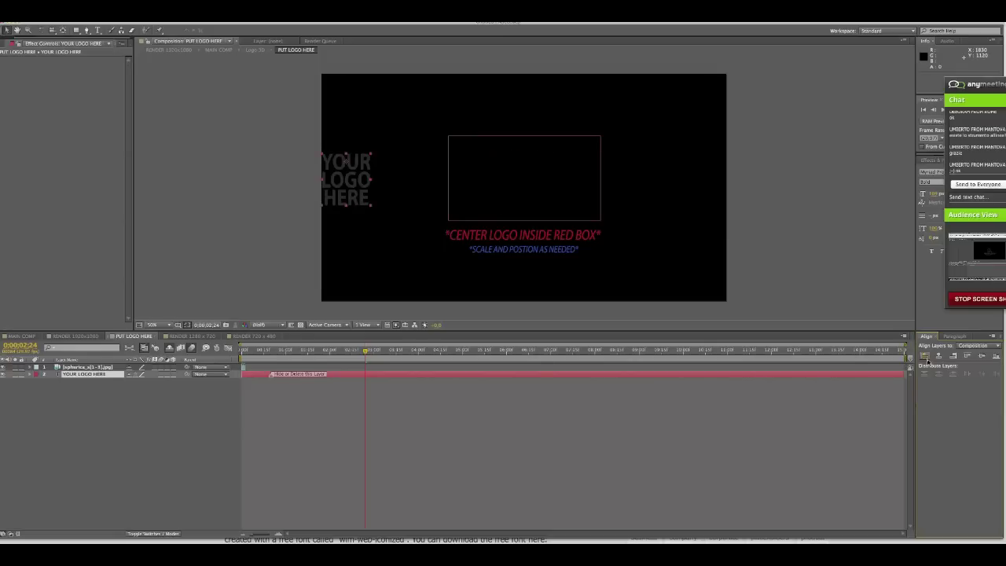
{"action": "left_click", "coordinate": [937, 356]}
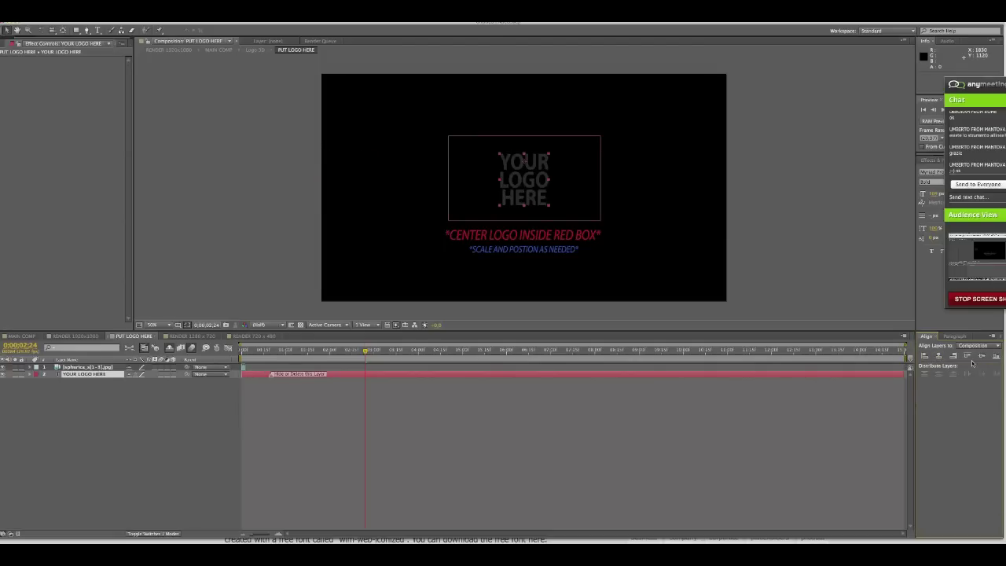
{"action": "left_click", "coordinate": [968, 358]}
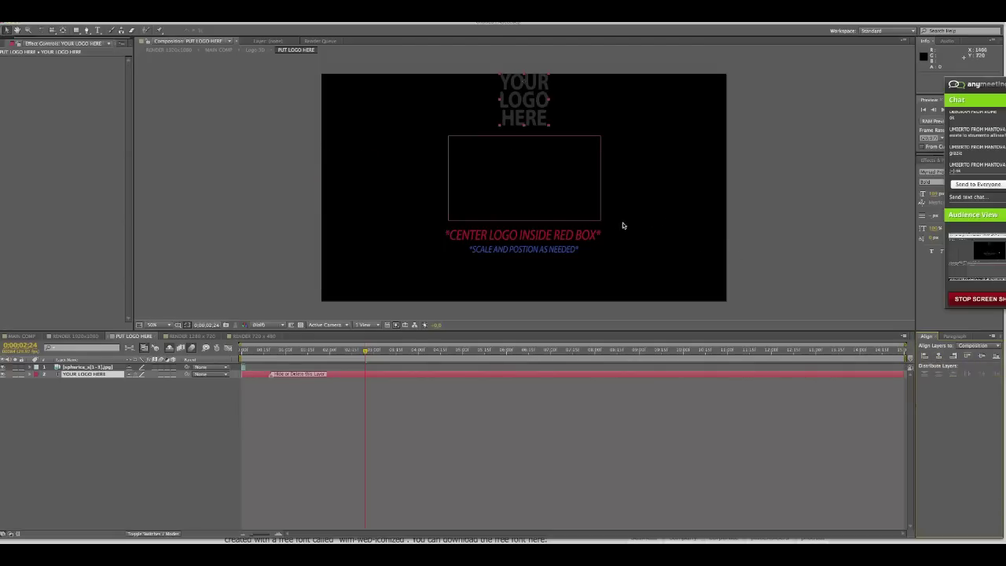
{"action": "left_click", "coordinate": [499, 230]}
Drag the YOUR LOGO HERE placeholder into the centre of the red box.
{"action": "left_click_drag", "start_coordinate": [628, 297], "coordinate": [536, 210]}
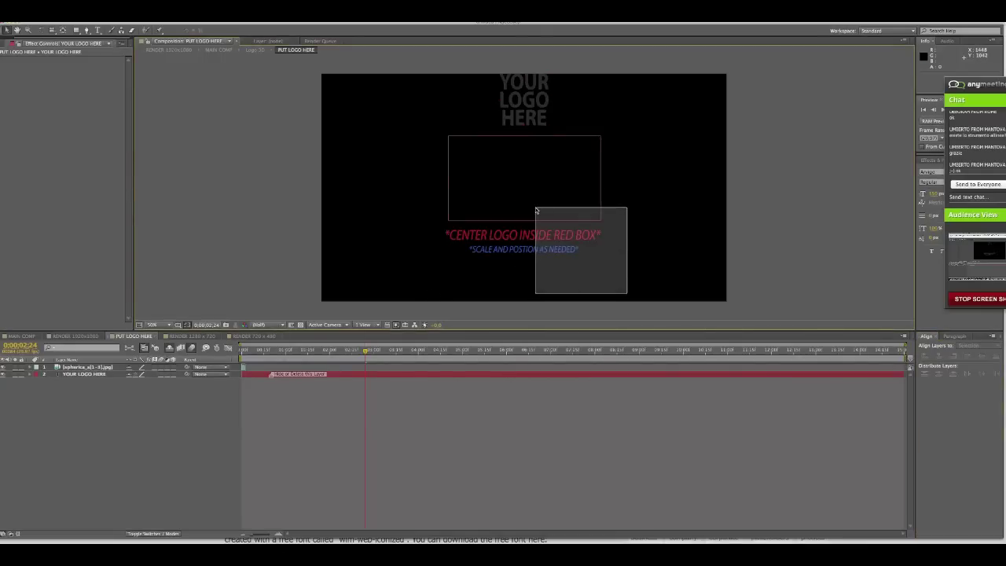
{"action": "left_click_drag", "start_coordinate": [614, 261], "coordinate": [544, 197]}
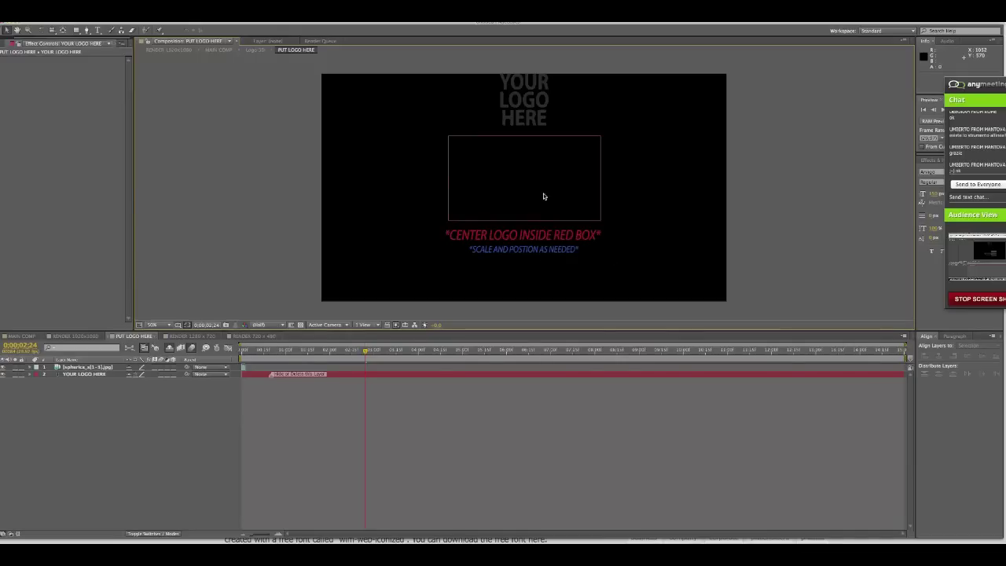
{"action": "left_click", "coordinate": [598, 140]}
{"action": "left_click_drag", "start_coordinate": [597, 139], "coordinate": [631, 156]}
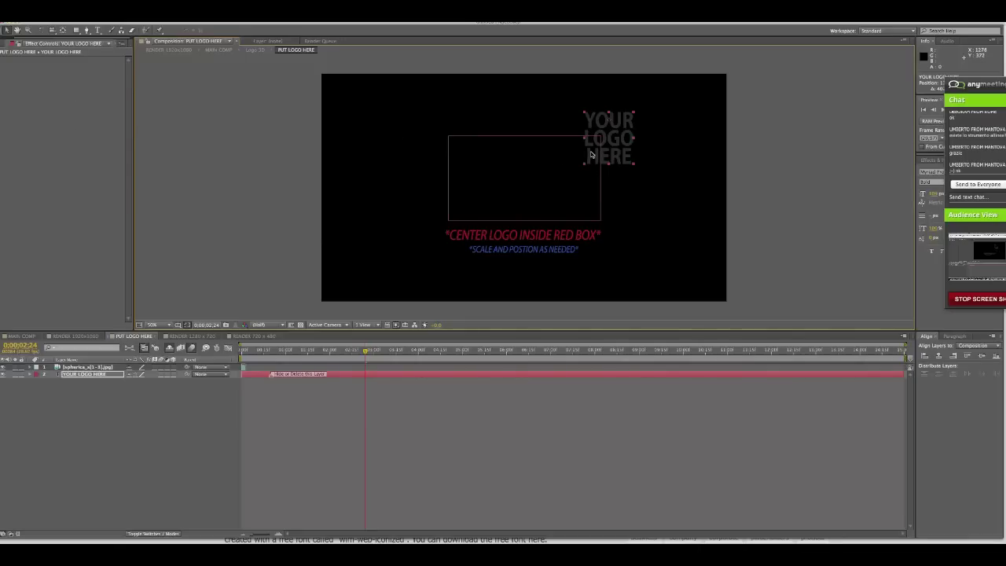
{"action": "left_click", "coordinate": [339, 282]}
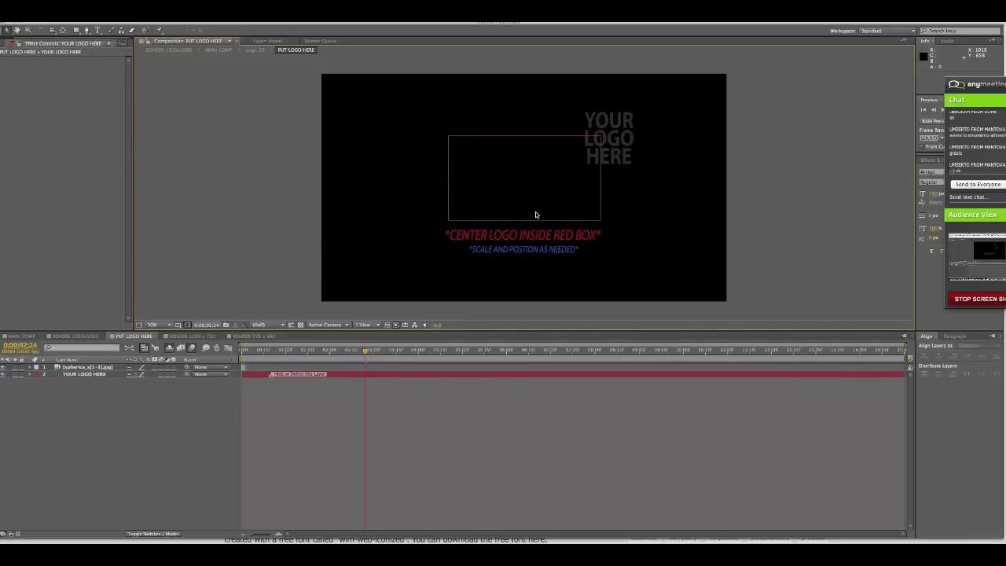
{"action": "left_click", "coordinate": [586, 167]}
{"action": "left_click_drag", "start_coordinate": [595, 164], "coordinate": [473, 201]}
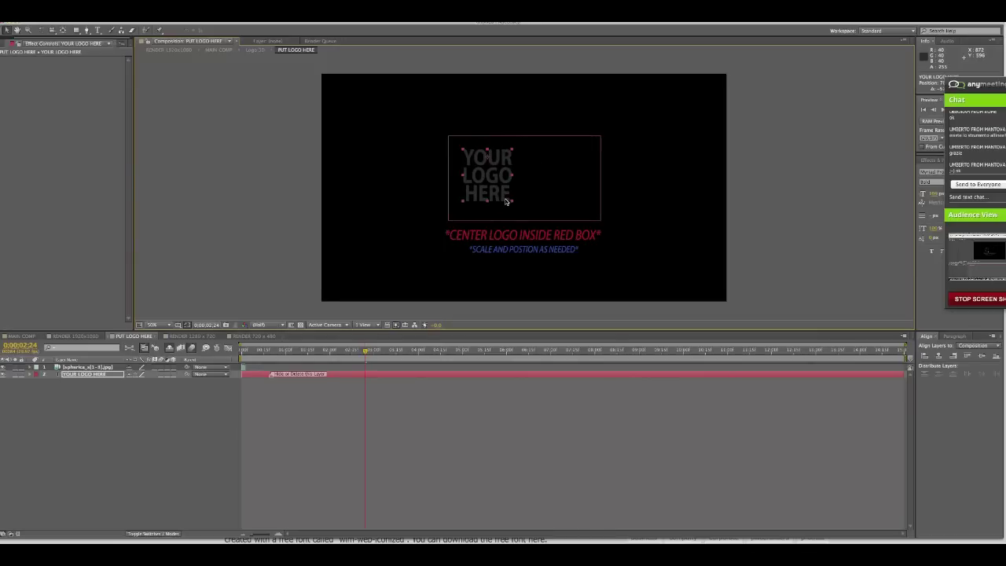
{"action": "left_click_drag", "start_coordinate": [492, 196], "coordinate": [531, 198]}
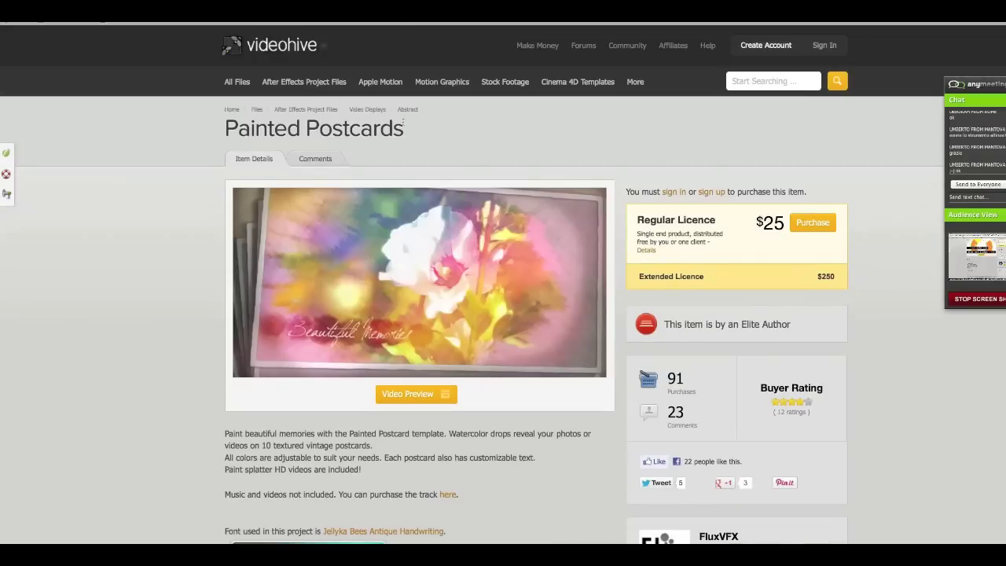
Search VideoHive for 'intro' and narrow the results to Stock Footage.
{"action": "left_click", "coordinate": [782, 83]}
{"action": "type", "text": "intro"}
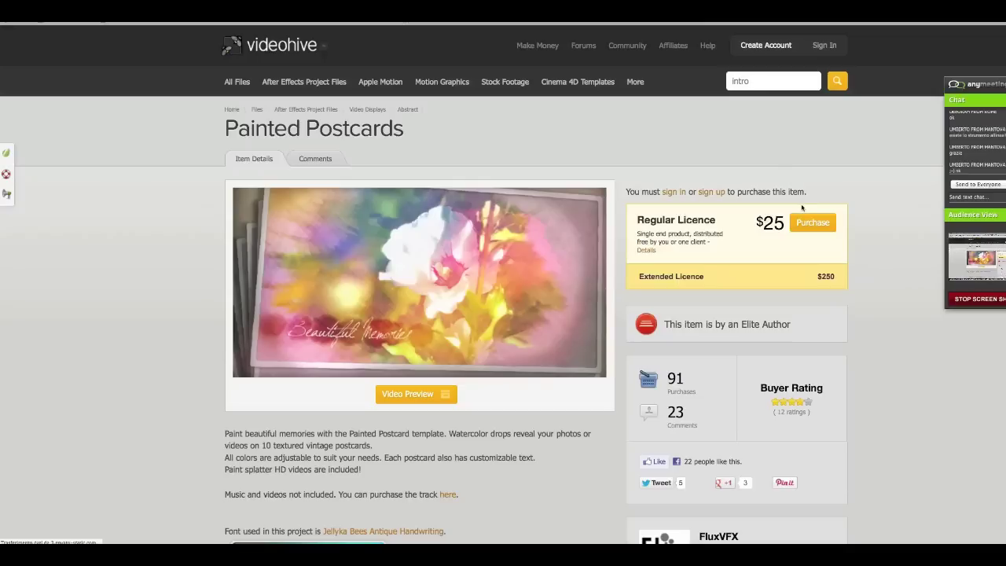
{"action": "scroll", "coordinate": [801, 265], "scroll_direction": "down", "scroll_amount": 1}
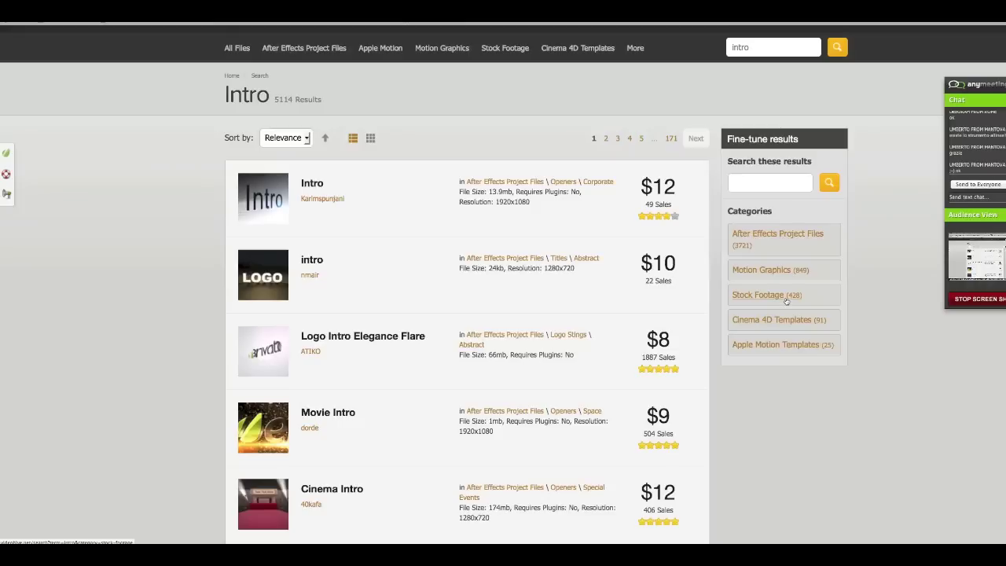
{"action": "left_click", "coordinate": [786, 301]}
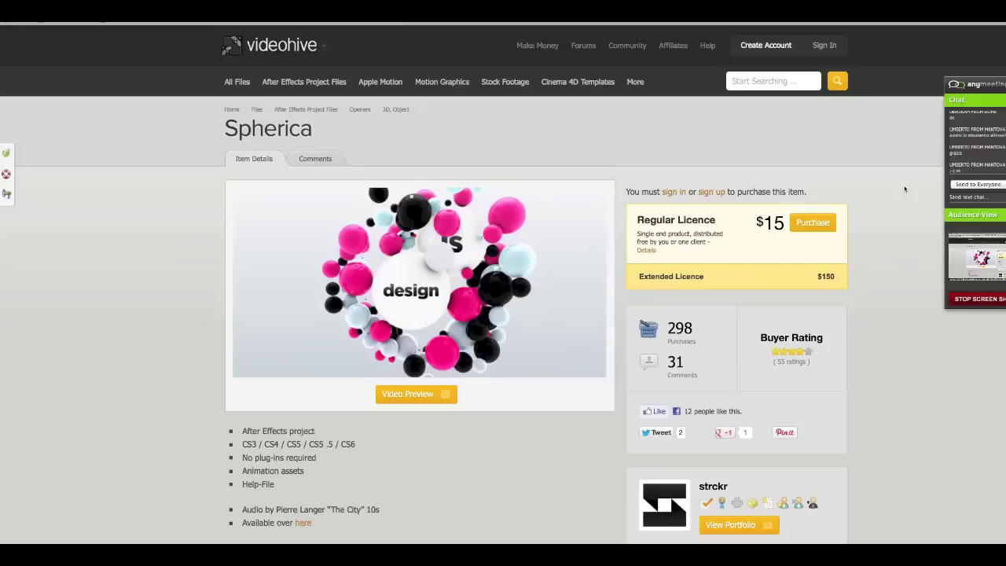
Search for 'portfolio' filtered to After Effects Project Files, then move the meeting panel down.
{"action": "left_click", "coordinate": [761, 82]}
{"action": "type", "text": "portfolio"}
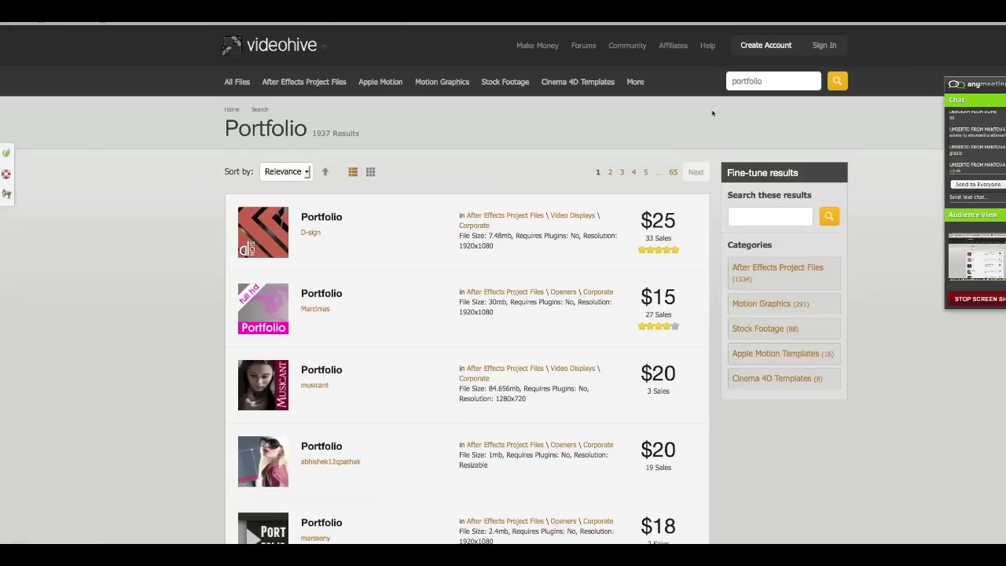
{"action": "left_click", "coordinate": [798, 277]}
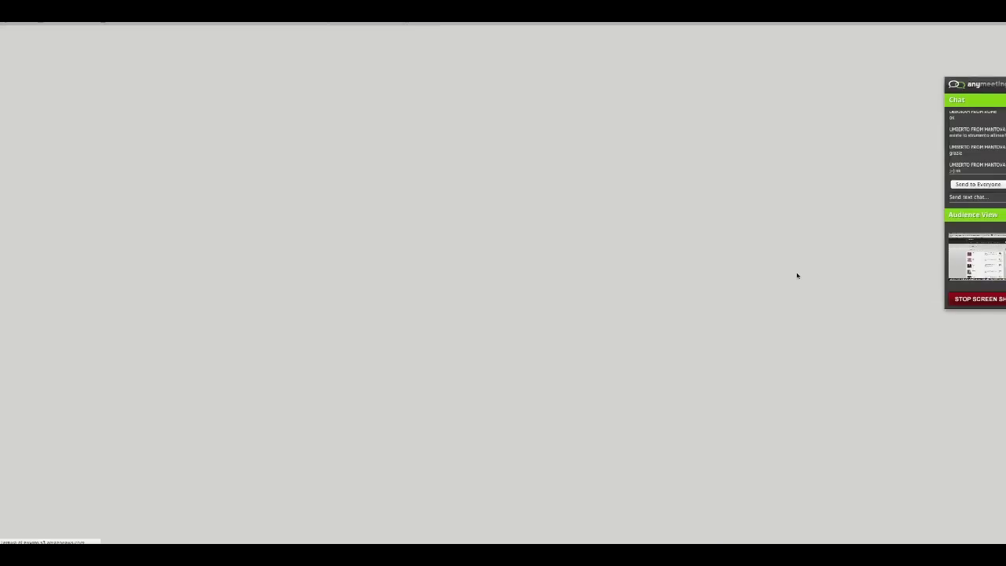
{"action": "mouse_move", "coordinate": [283, 253]}
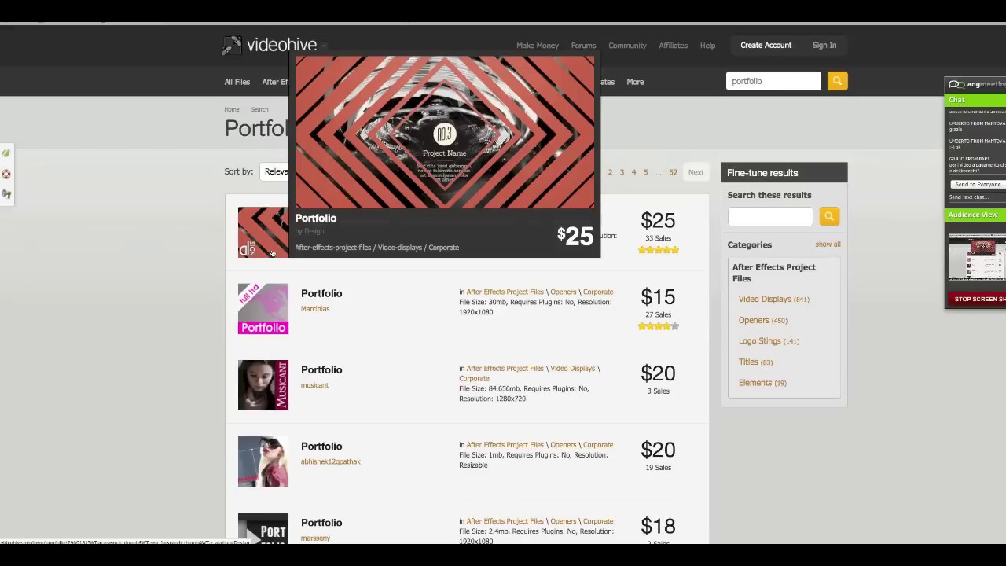
{"action": "left_click_drag", "start_coordinate": [991, 94], "coordinate": [991, 550]}
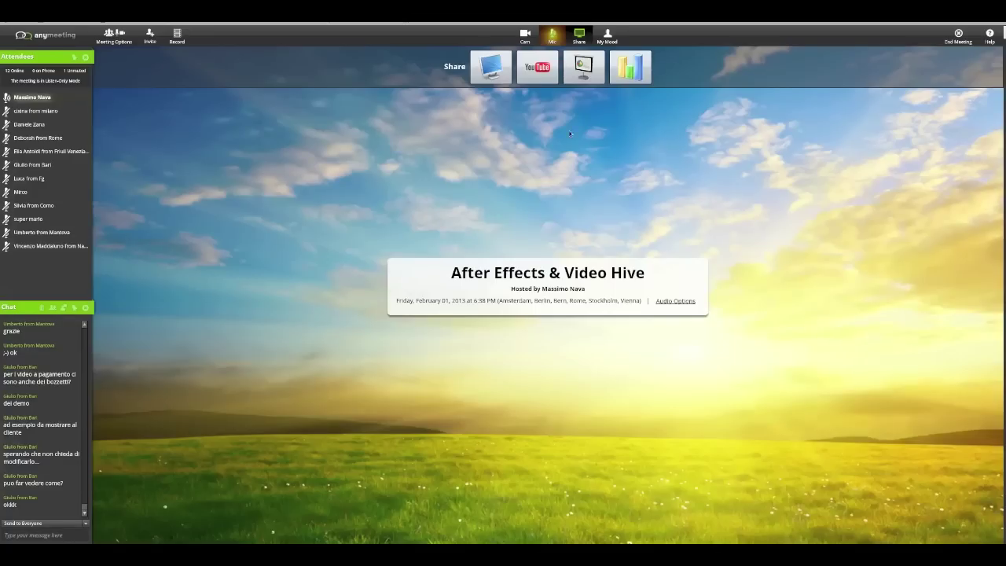
Share the entire screen with webinar attendees via Share Your Screen.
{"action": "left_click", "coordinate": [491, 66]}
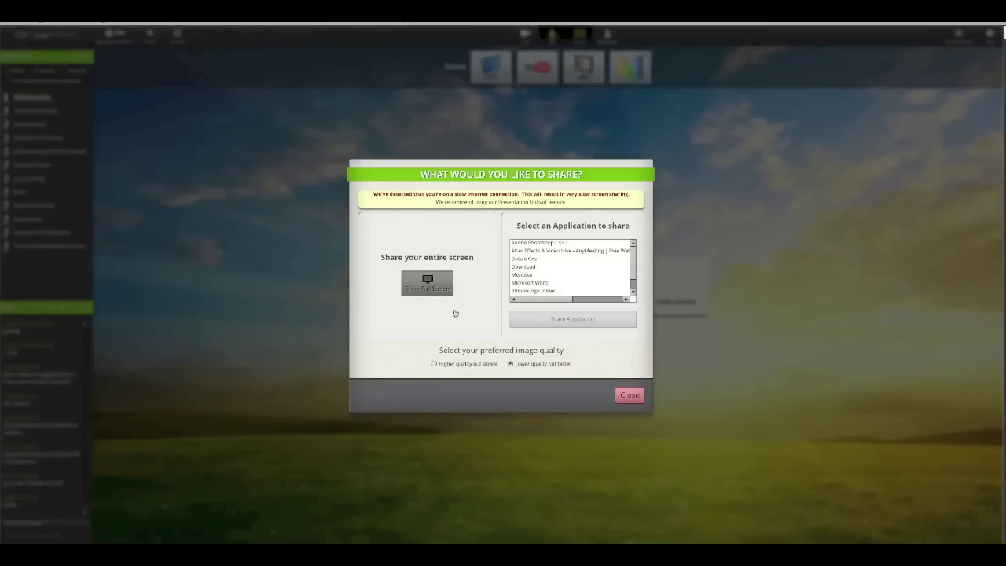
{"action": "left_click", "coordinate": [628, 395]}
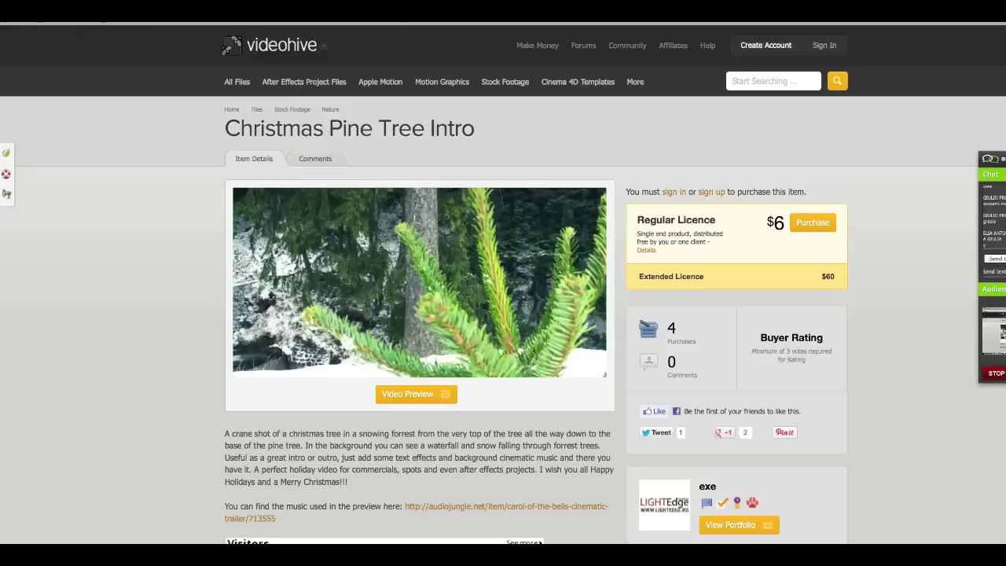
Play the Christmas Pine Tree Intro video preview.
{"action": "left_click", "coordinate": [398, 394]}
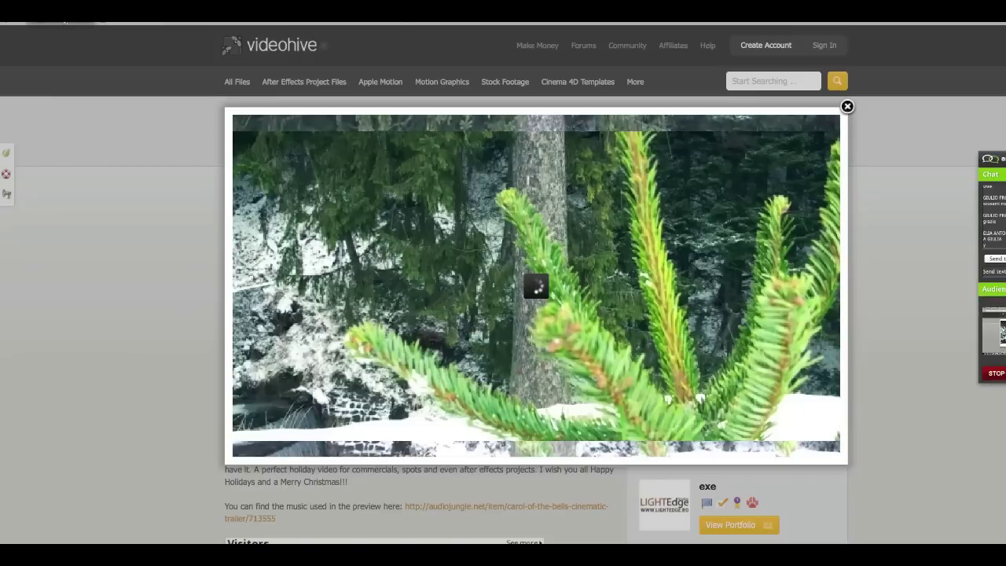
Close the Christmas Pine Tree Intro preview player.
{"action": "mouse_move", "coordinate": [67, 24]}
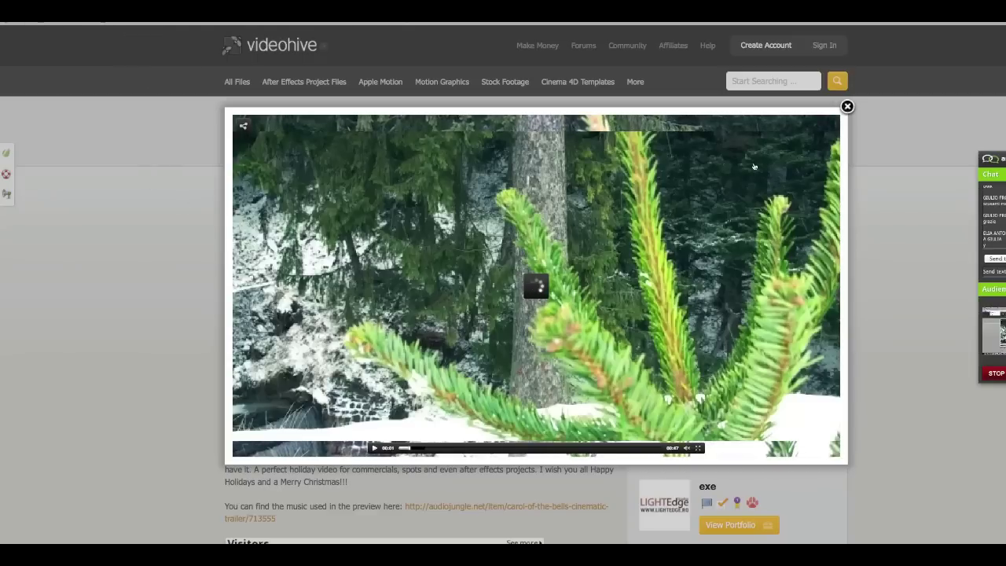
{"action": "left_click", "coordinate": [847, 106]}
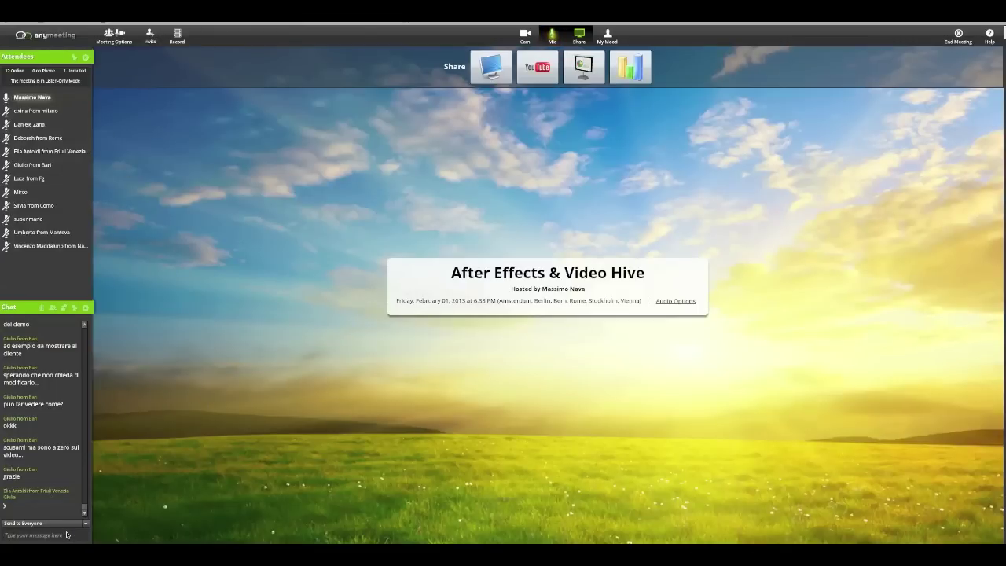
Reply 'download helper' to everyone in the webinar chat.
{"action": "left_click", "coordinate": [66, 534]}
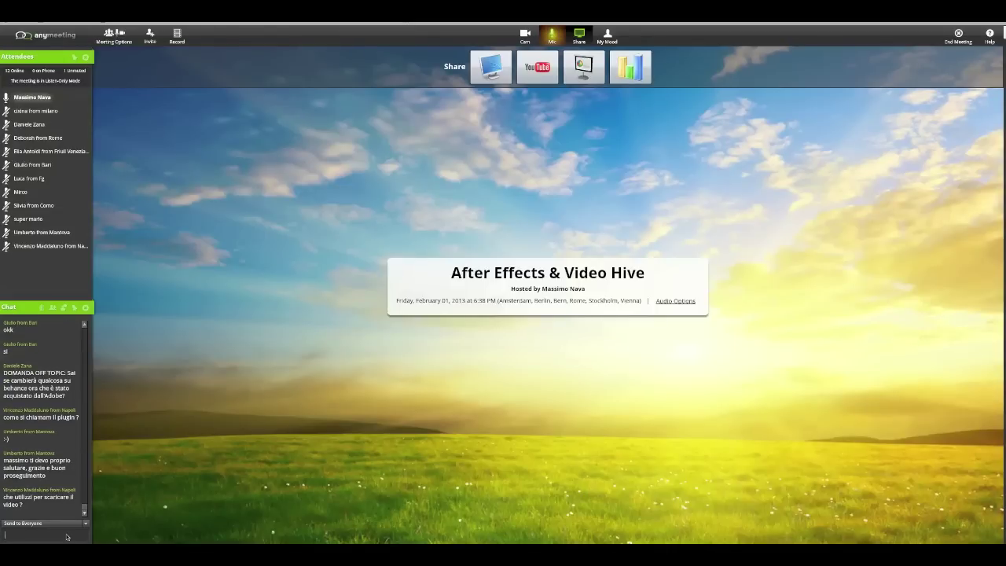
{"action": "type", "text": "download h"}
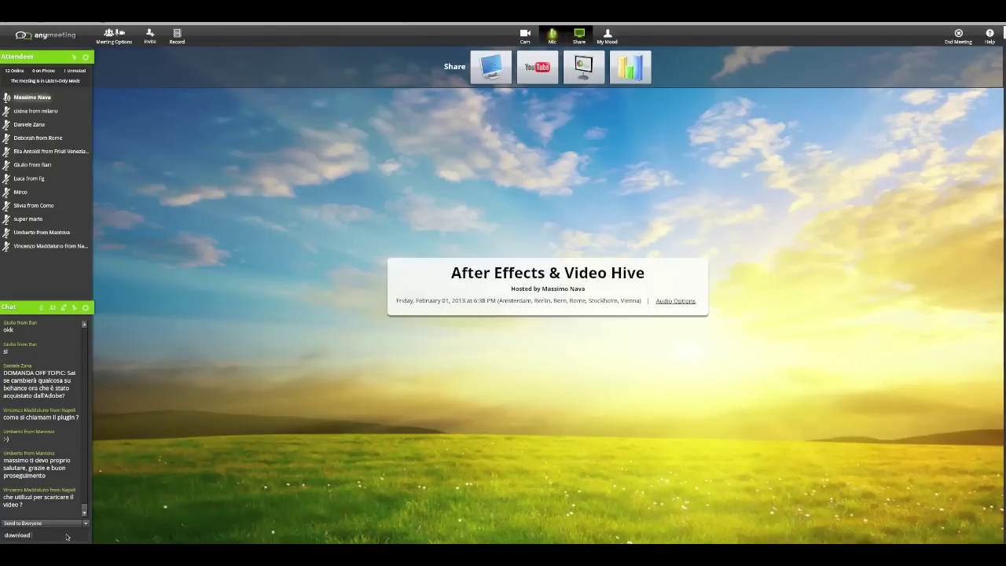
{"action": "type", "text": "elperr"}
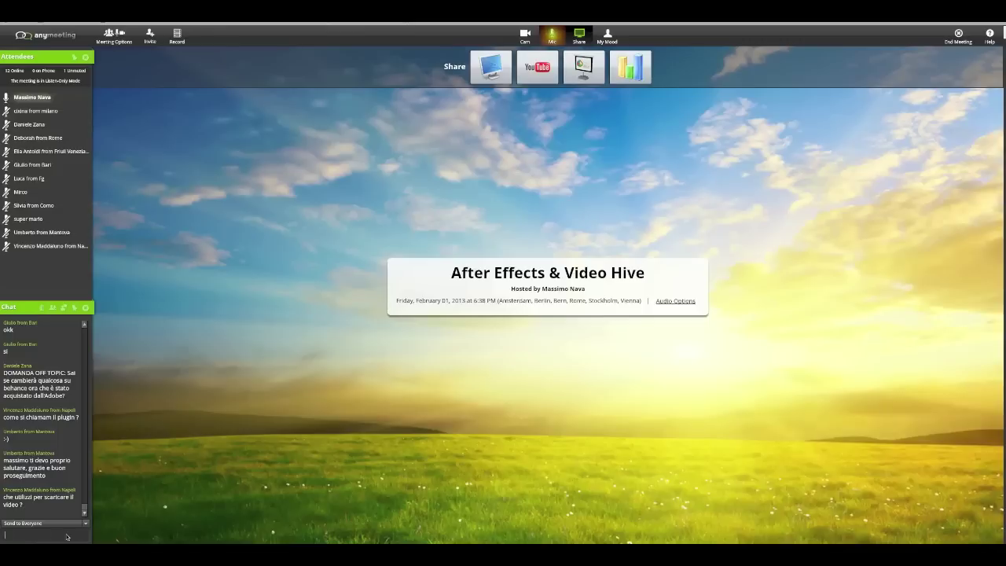
{"action": "key", "text": "Return"}
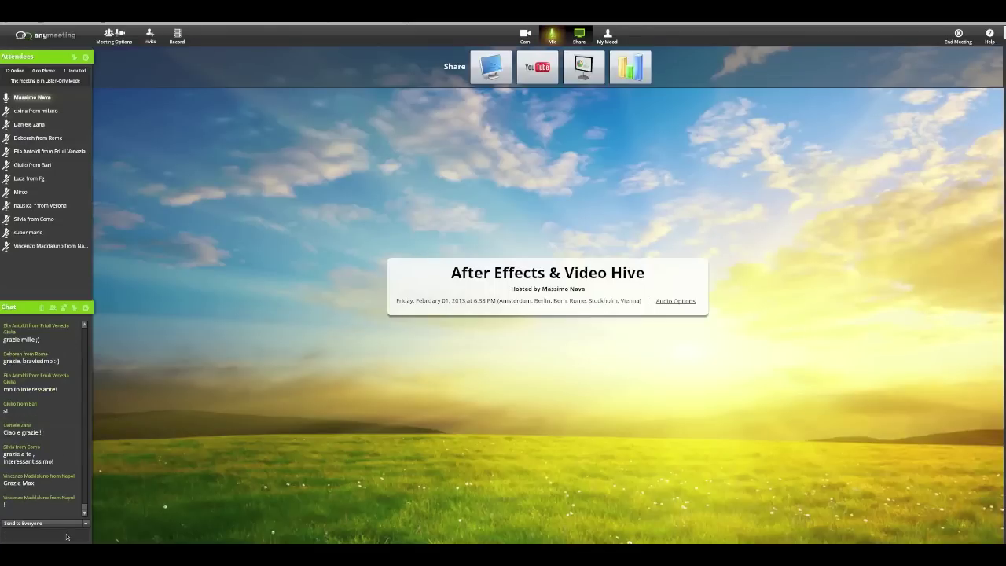
Toggle the microphone off, on, and leave it muted.
{"action": "left_click", "coordinate": [67, 537]}
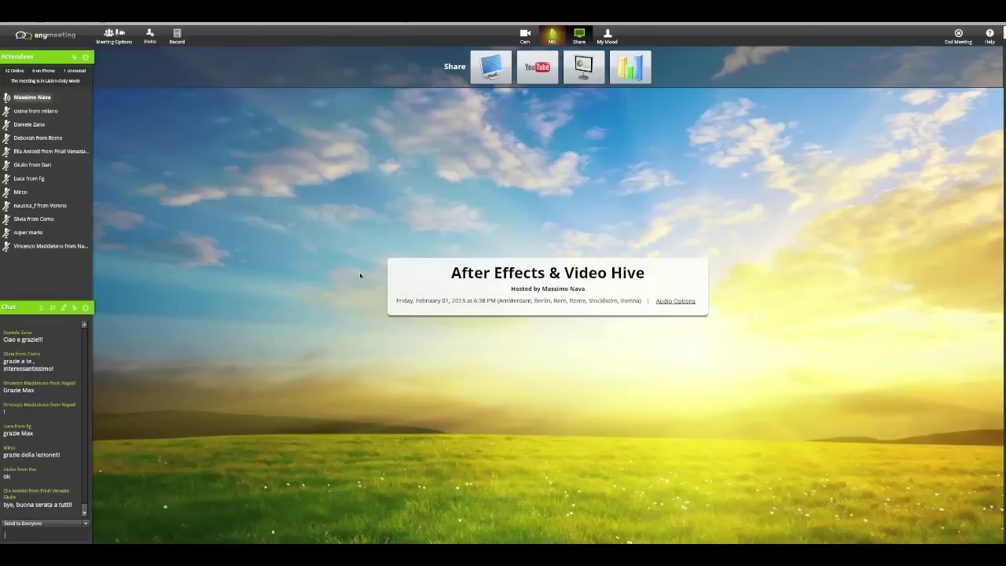
{"action": "mouse_move", "coordinate": [552, 39]}
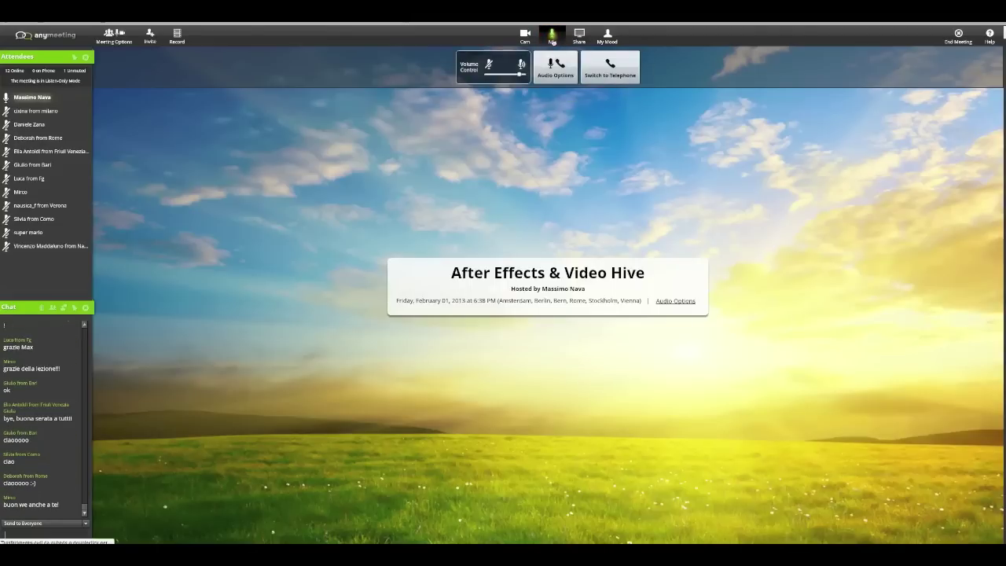
{"action": "left_click", "coordinate": [553, 39]}
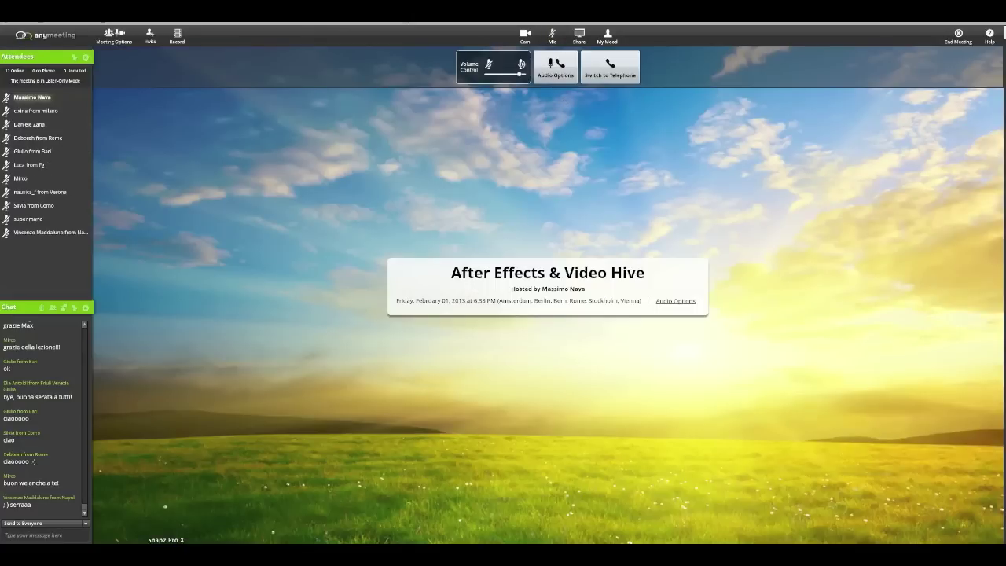
{"action": "left_click", "coordinate": [553, 38]}
{"action": "left_click", "coordinate": [553, 38]}
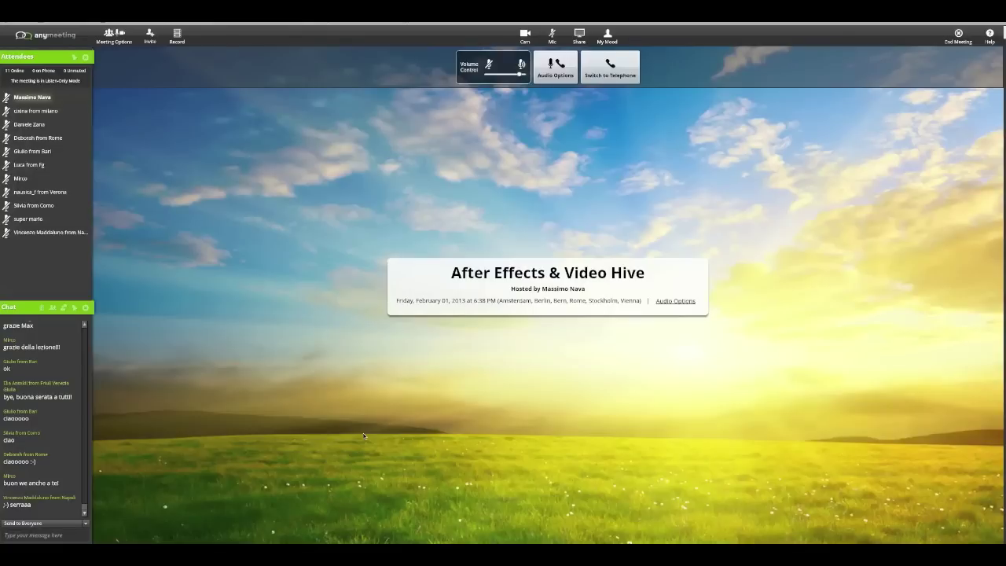